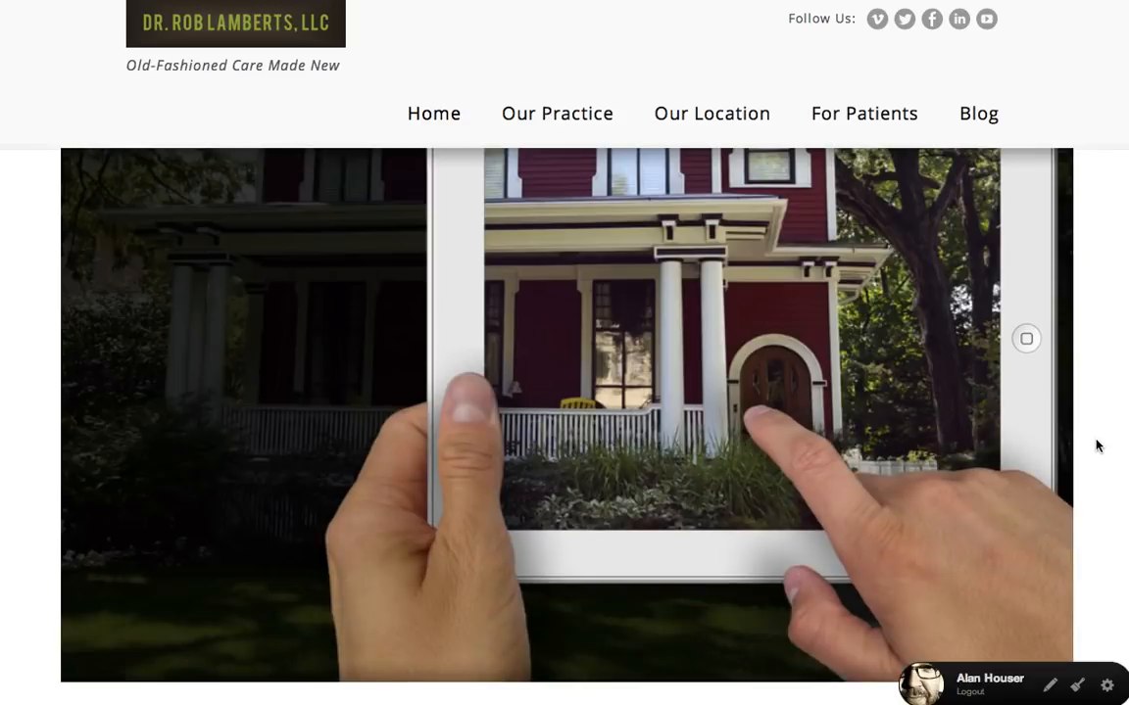
# - Look over the home page down to its footer, and check the site manager's page list before returning to the site
pyautogui.scroll(-2, 1096, 447)
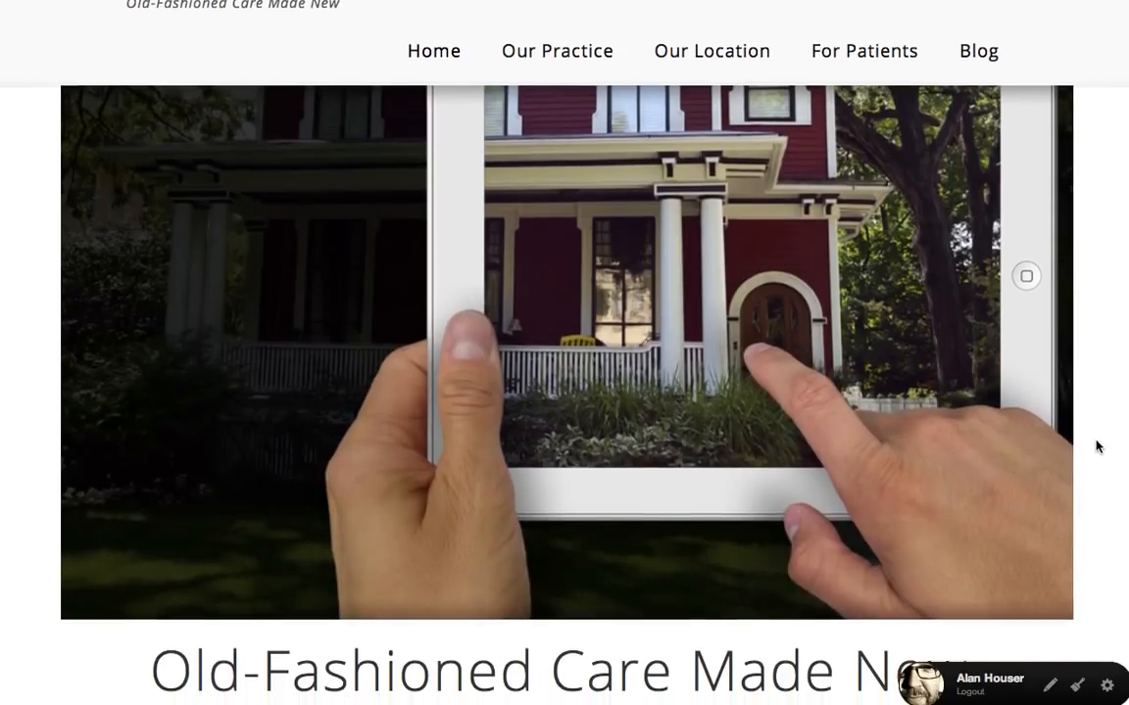
pyautogui.scroll(-1, 1096, 447)
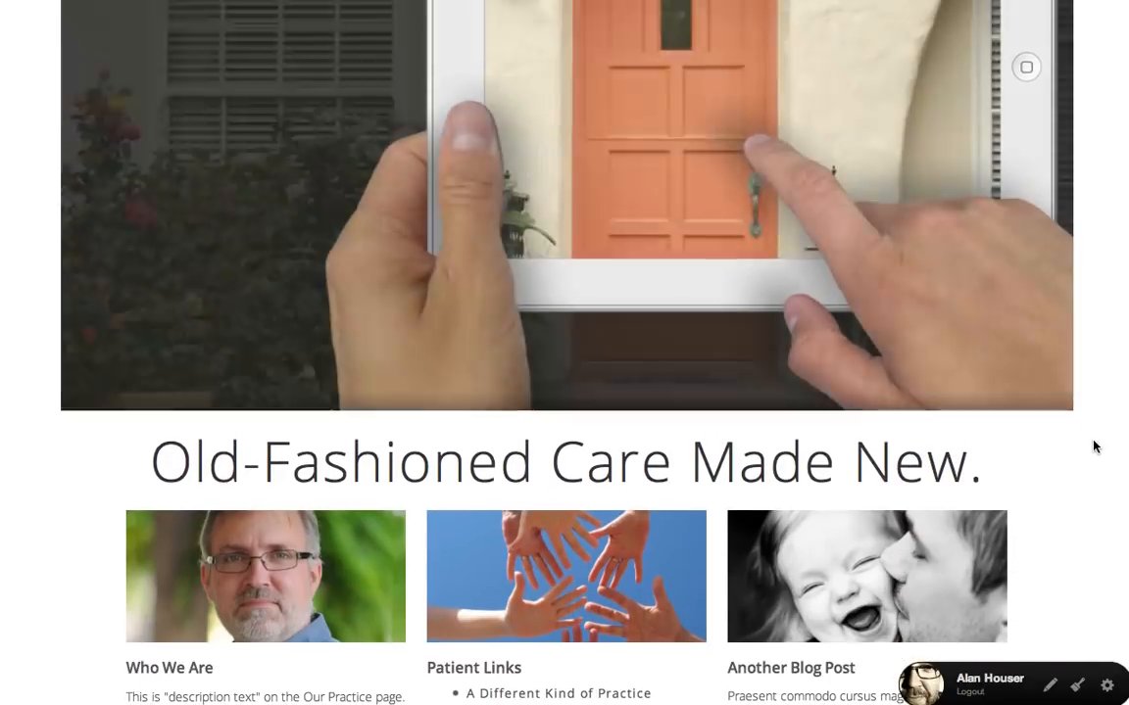
pyautogui.scroll(-2, 1096, 447)
pyautogui.scroll(-1, 1085, 447)
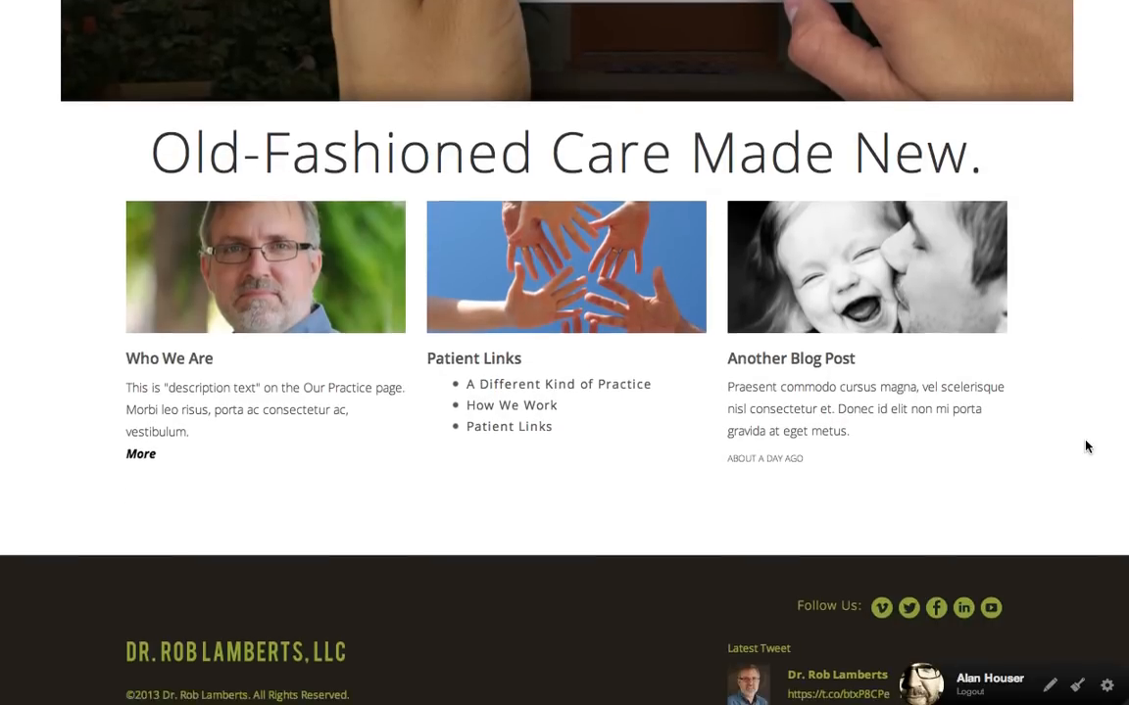
pyautogui.scroll(-1, 1086, 447)
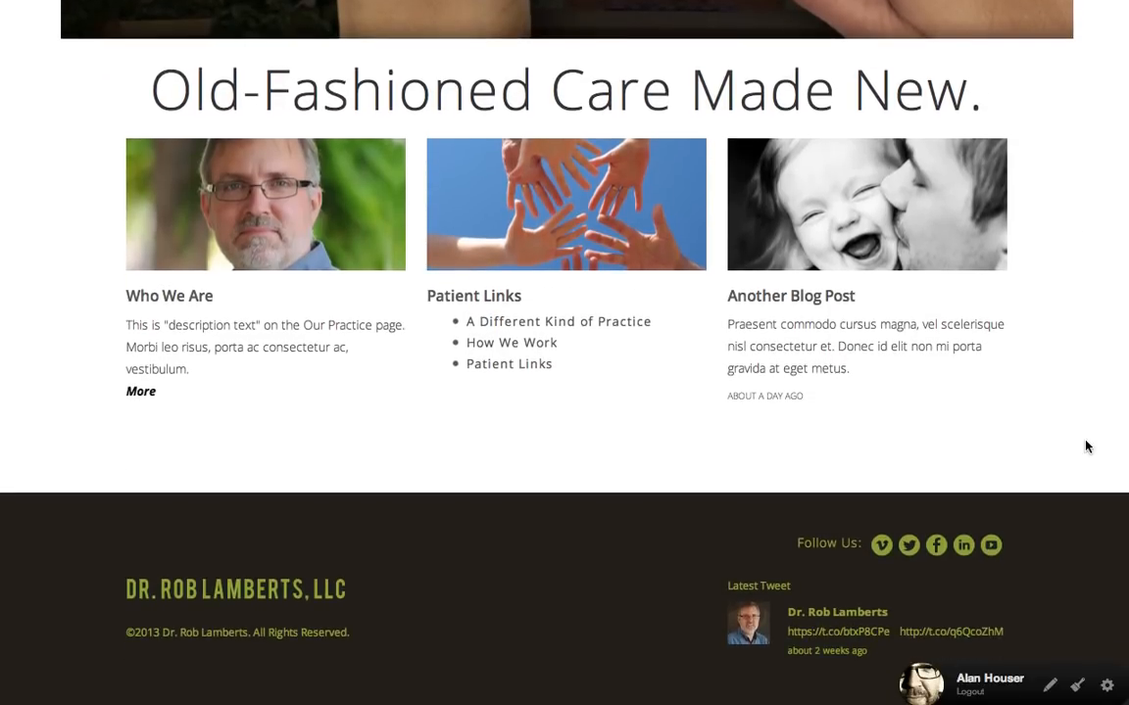
pyautogui.click(1106, 689)
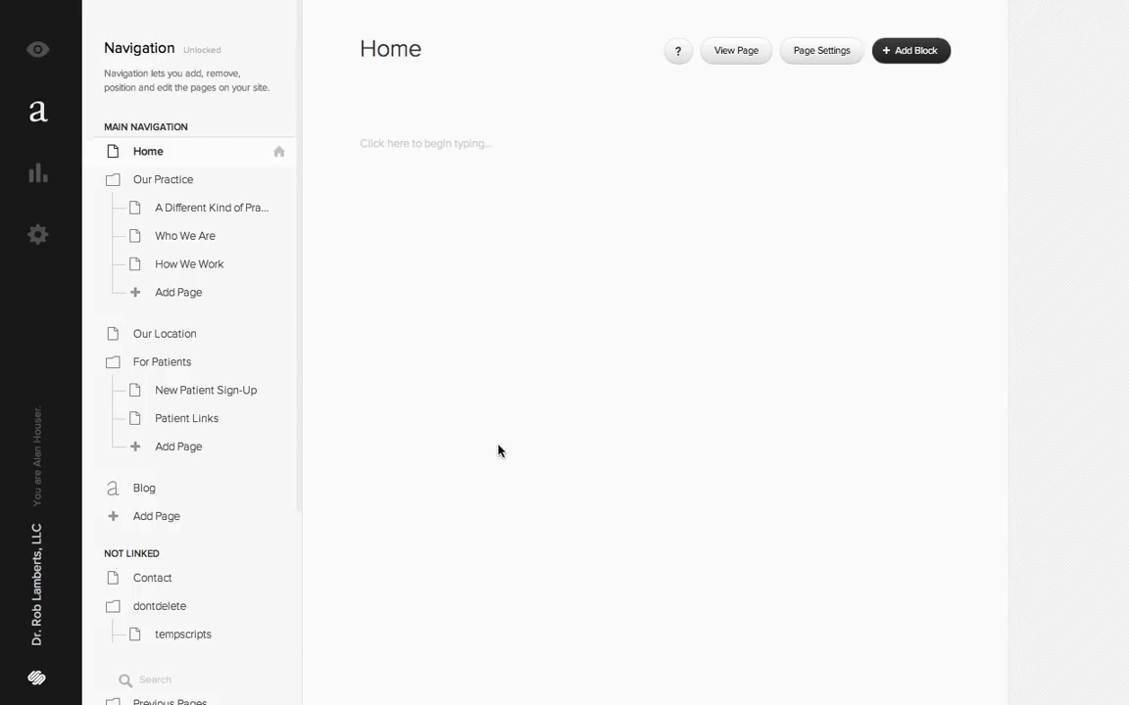
pyautogui.click(41, 53)
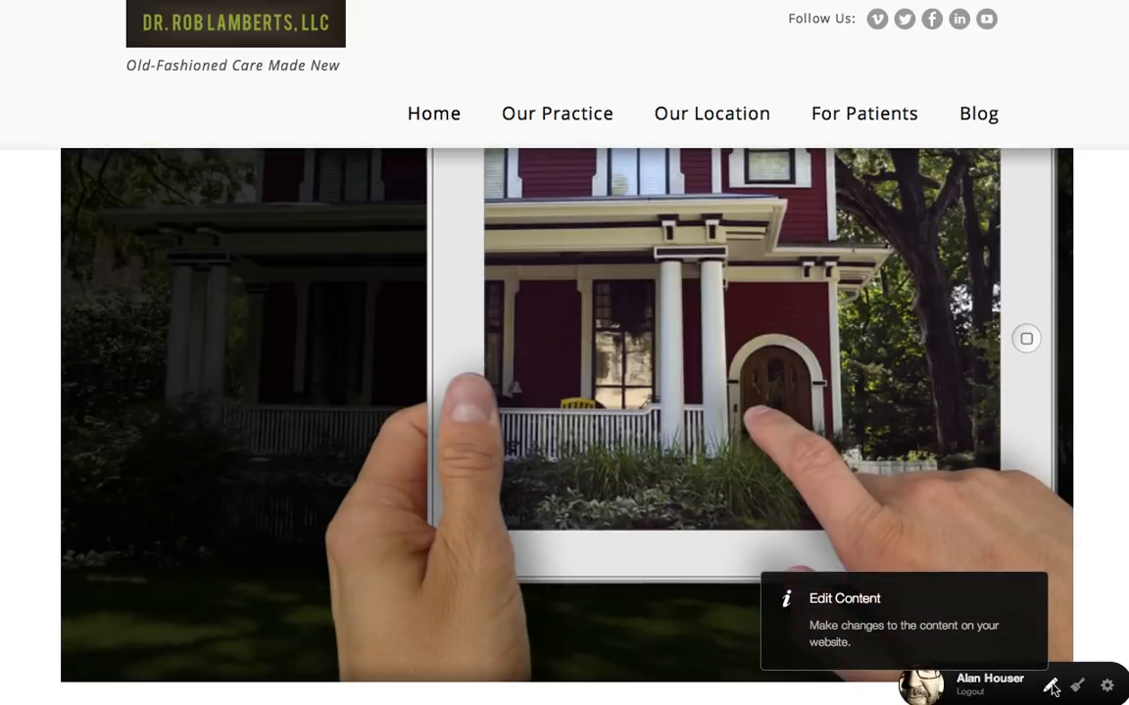
# - Open the home page's slideshow gallery in edit mode and examine its design settings and uploaded images
pyautogui.click(1051, 687)
pyautogui.scroll(-3, 1085, 575)
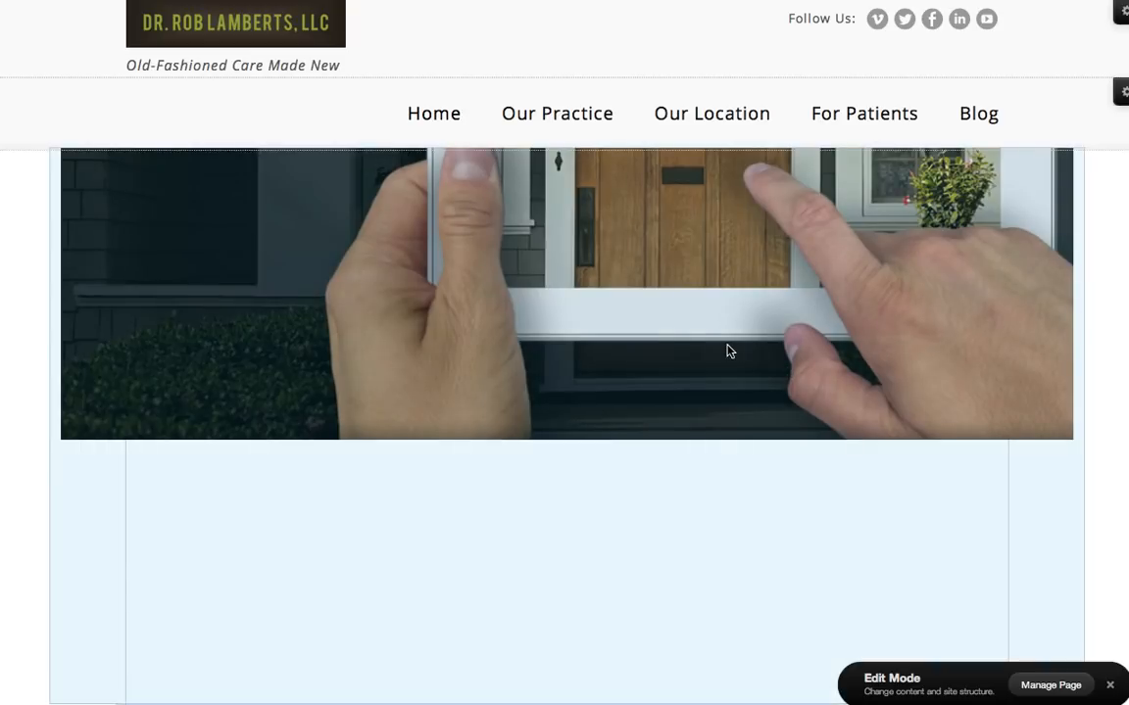
pyautogui.click(728, 351)
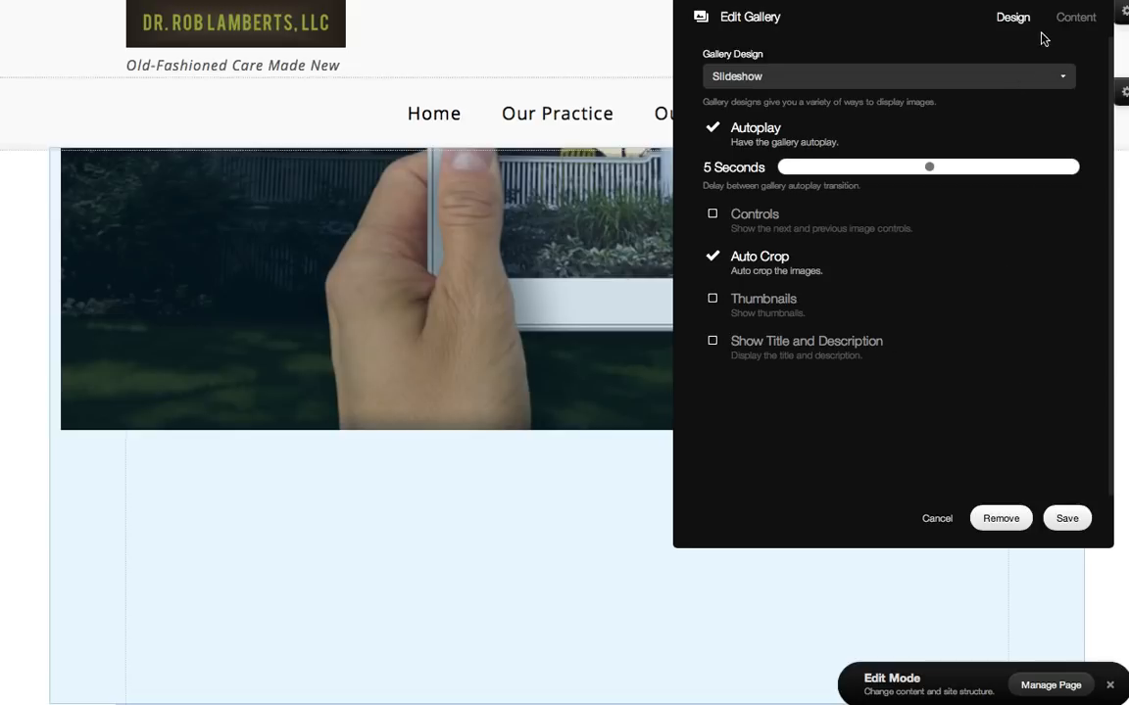
pyautogui.click(1073, 19)
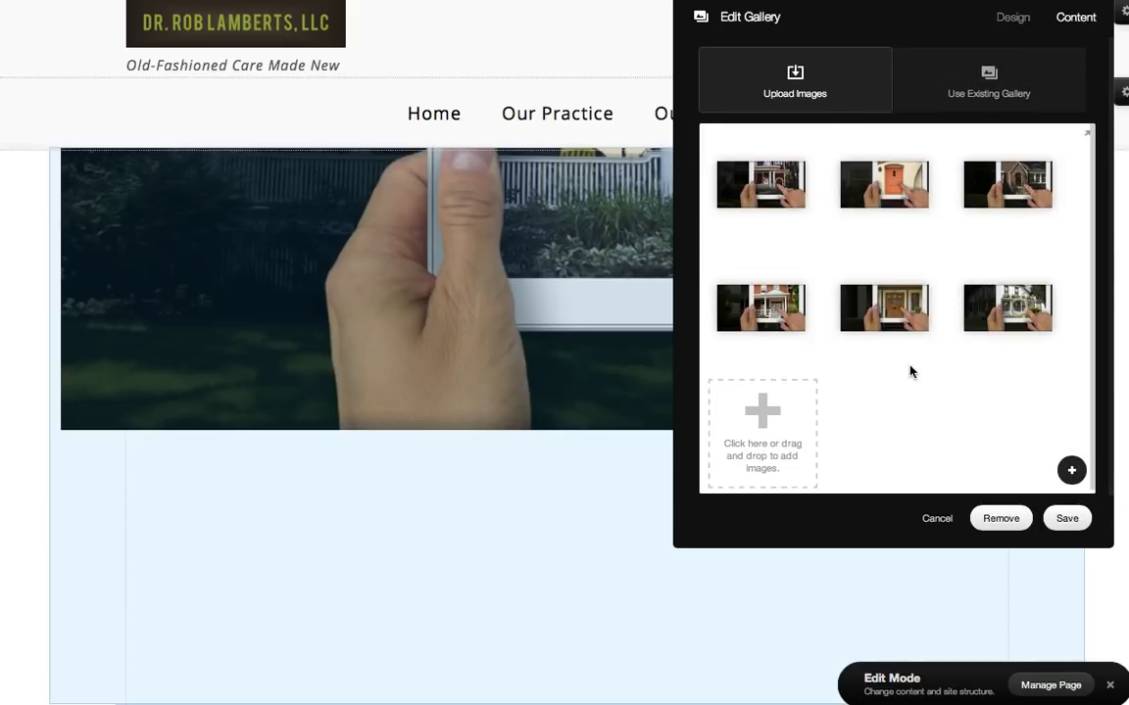
pyautogui.moveTo(780, 339)
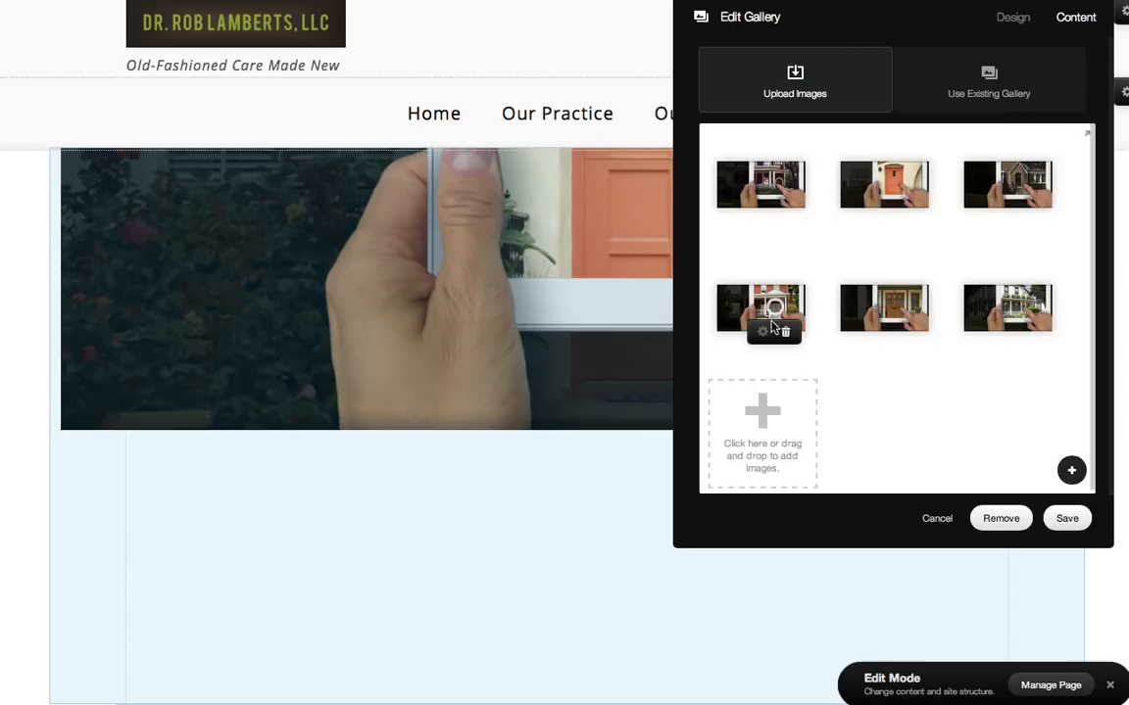
pyautogui.moveTo(906, 311)
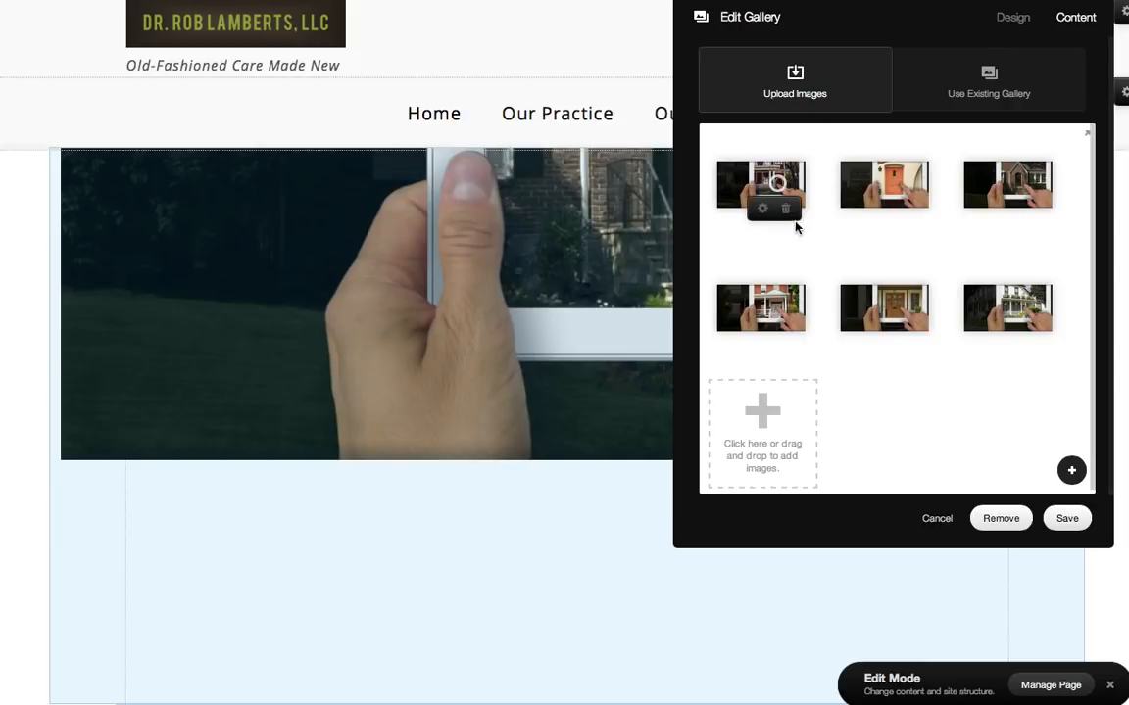
pyautogui.moveTo(880, 196)
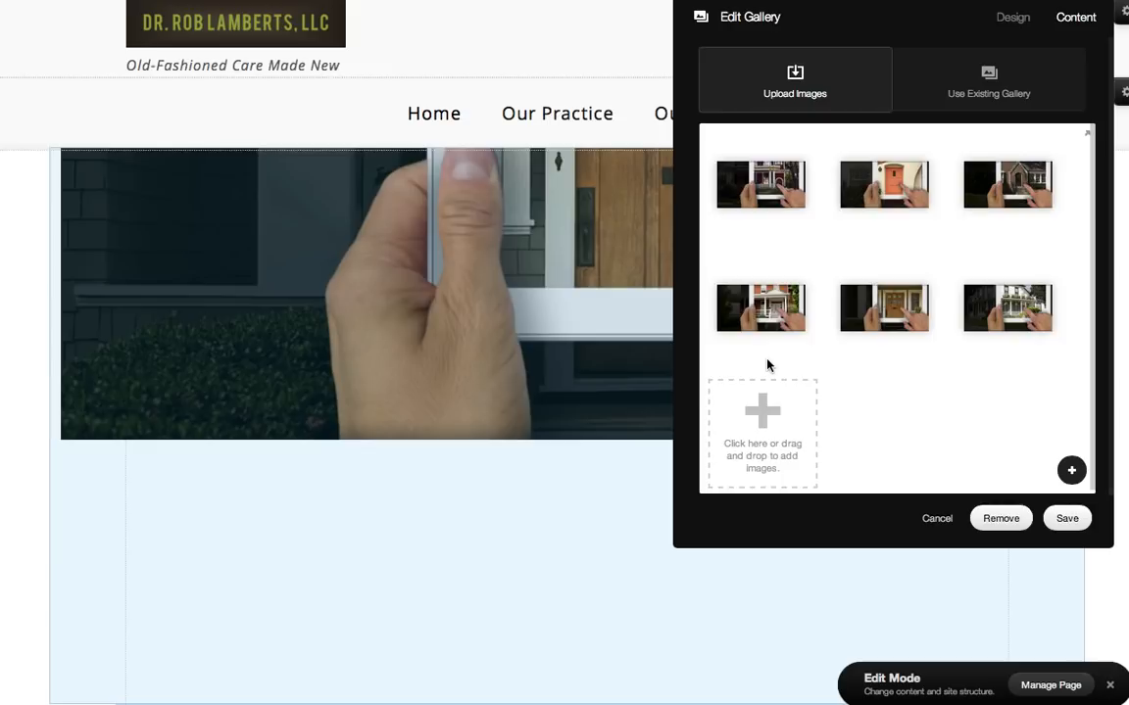
# - Switch to Fireworks to compare the slideshow image variants in the home page mockup, and close the gallery editor and edit mode without saving
pyautogui.press('super+Tab')
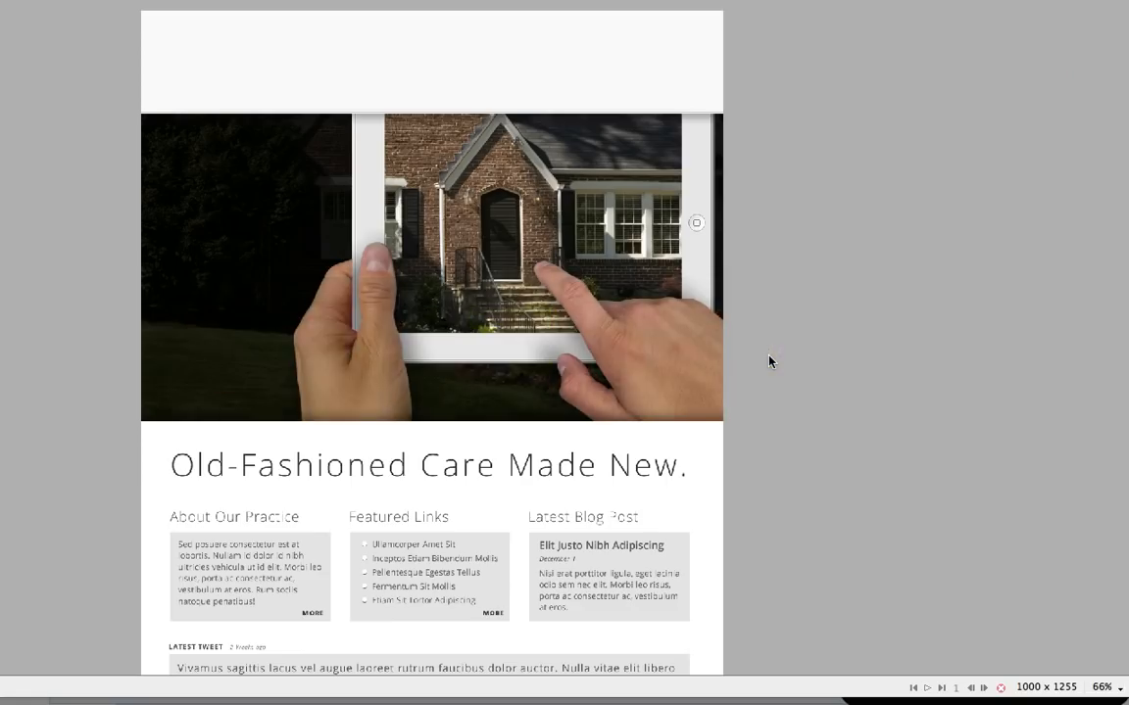
pyautogui.click(588, 273)
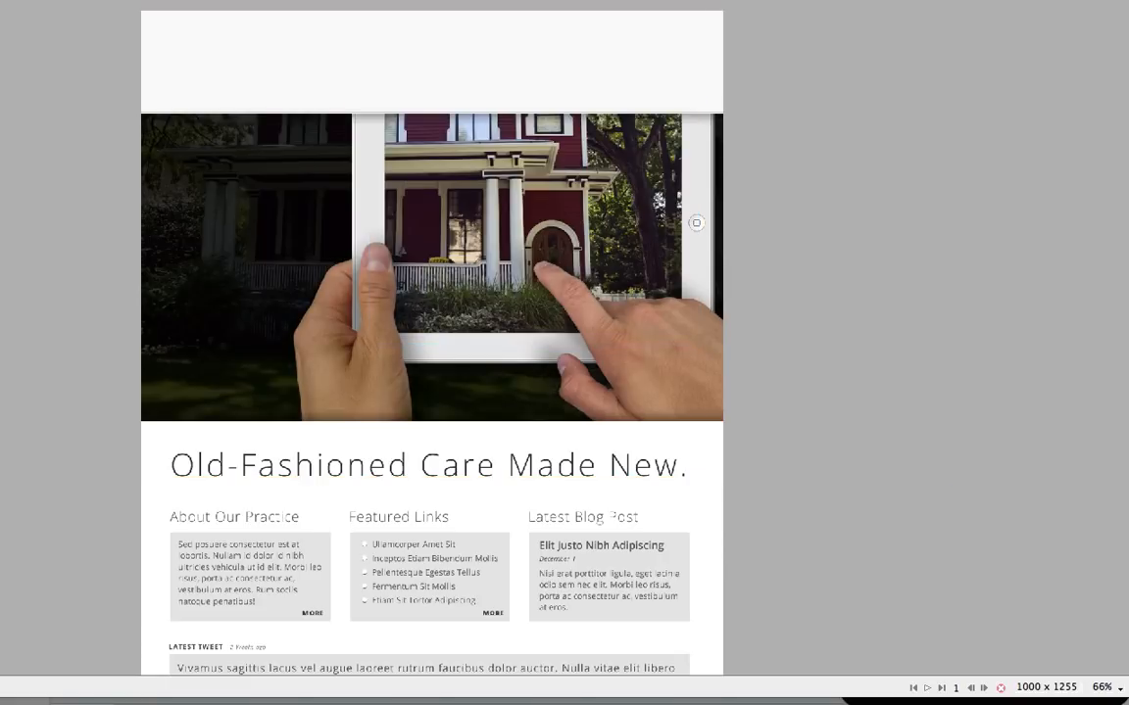
pyautogui.press('pageup')
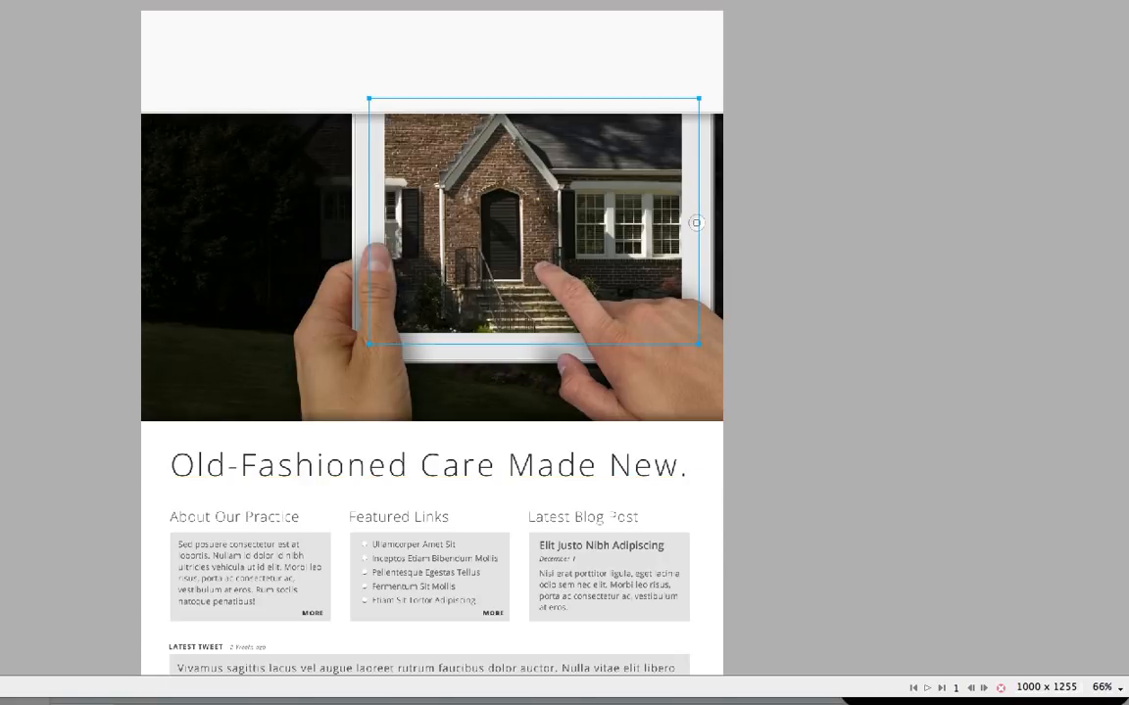
pyautogui.press('pagedown')
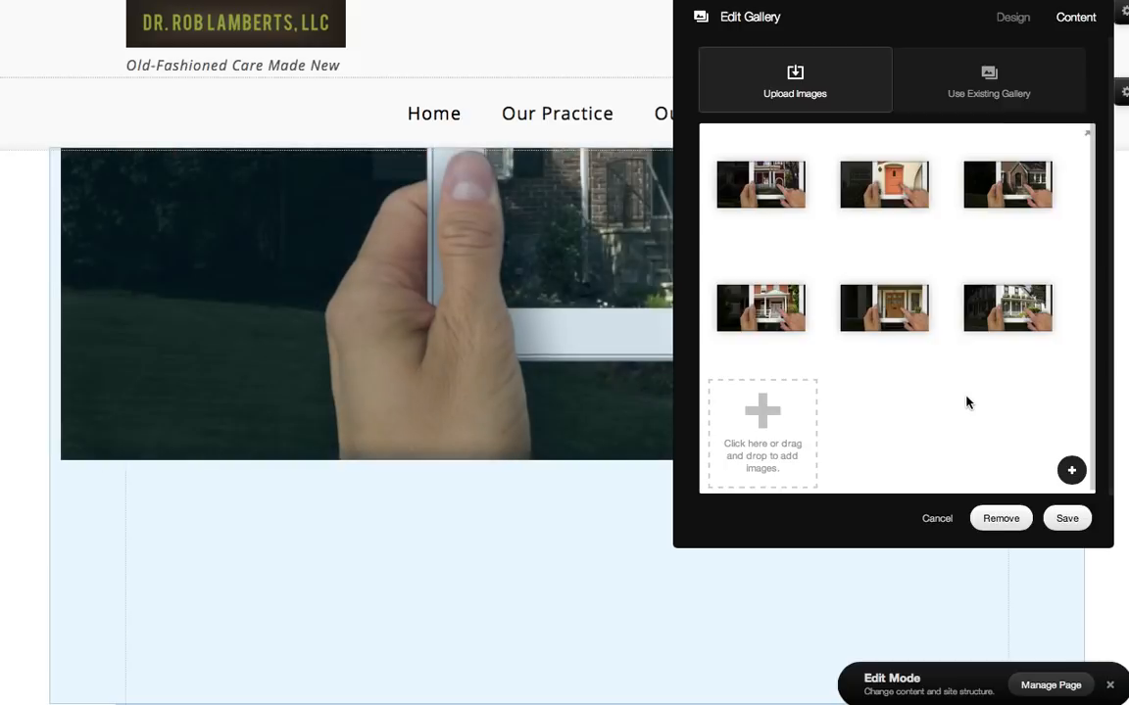
pyautogui.click(937, 520)
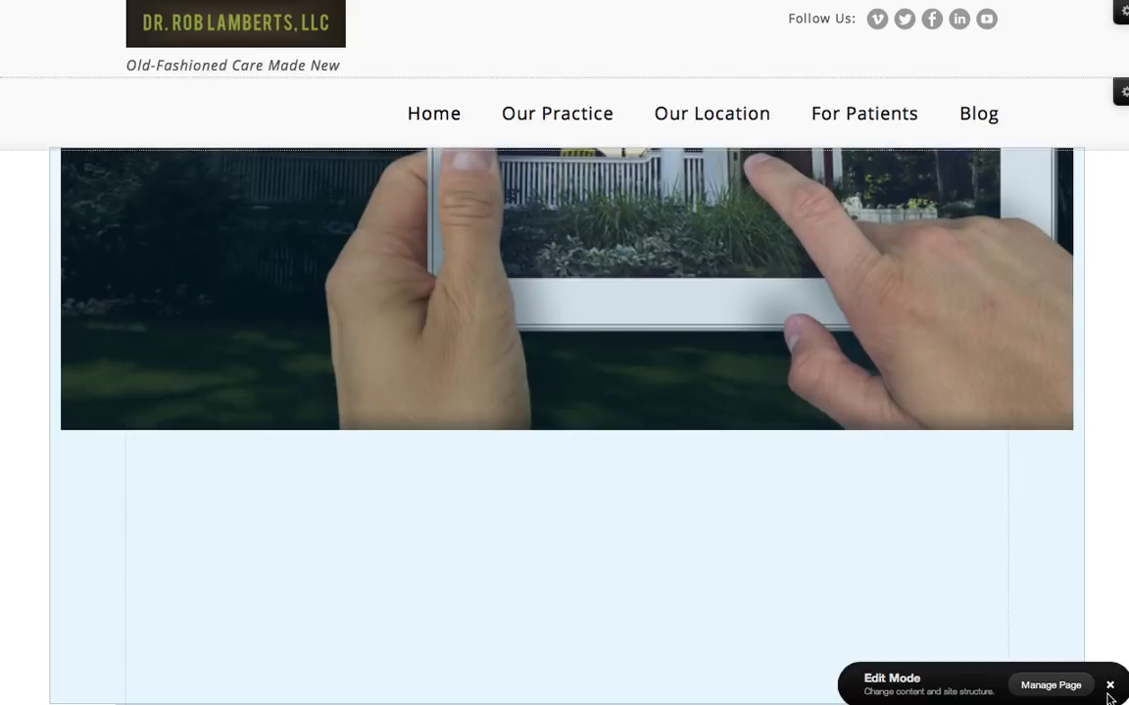
pyautogui.click(1109, 688)
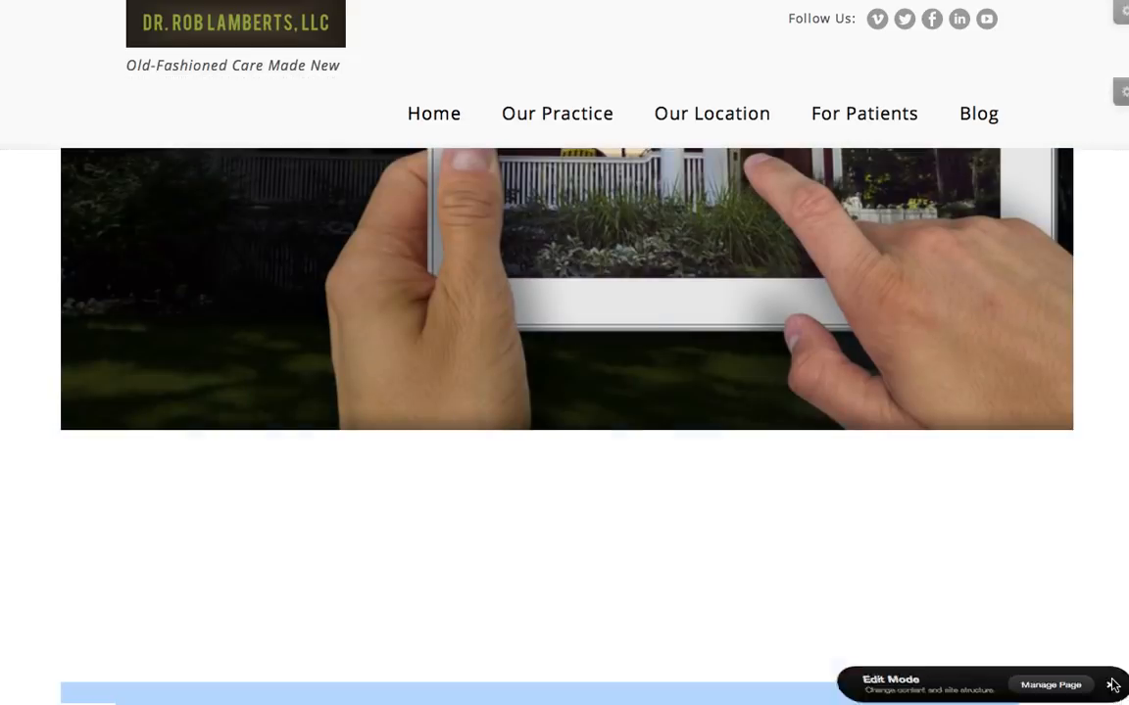
# - View the slideshow's house photo on its own in a new tab and return to the home page
pyautogui.rightClick(686, 291)
pyautogui.click(718, 312)
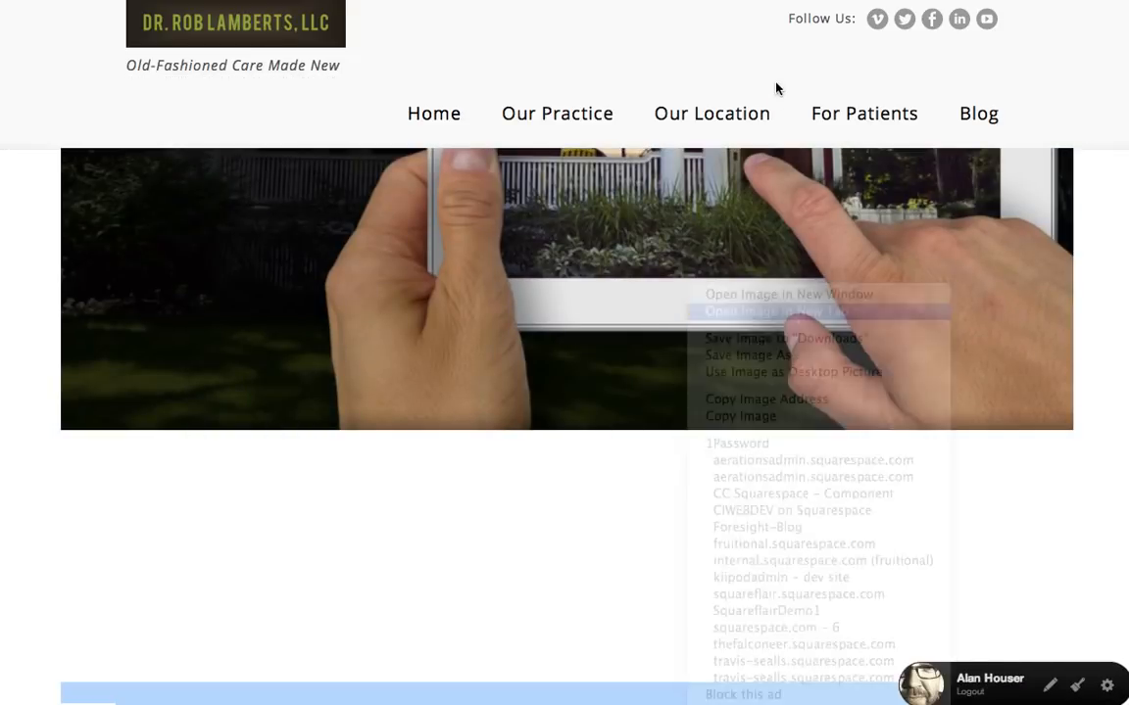
pyautogui.click(592, 3)
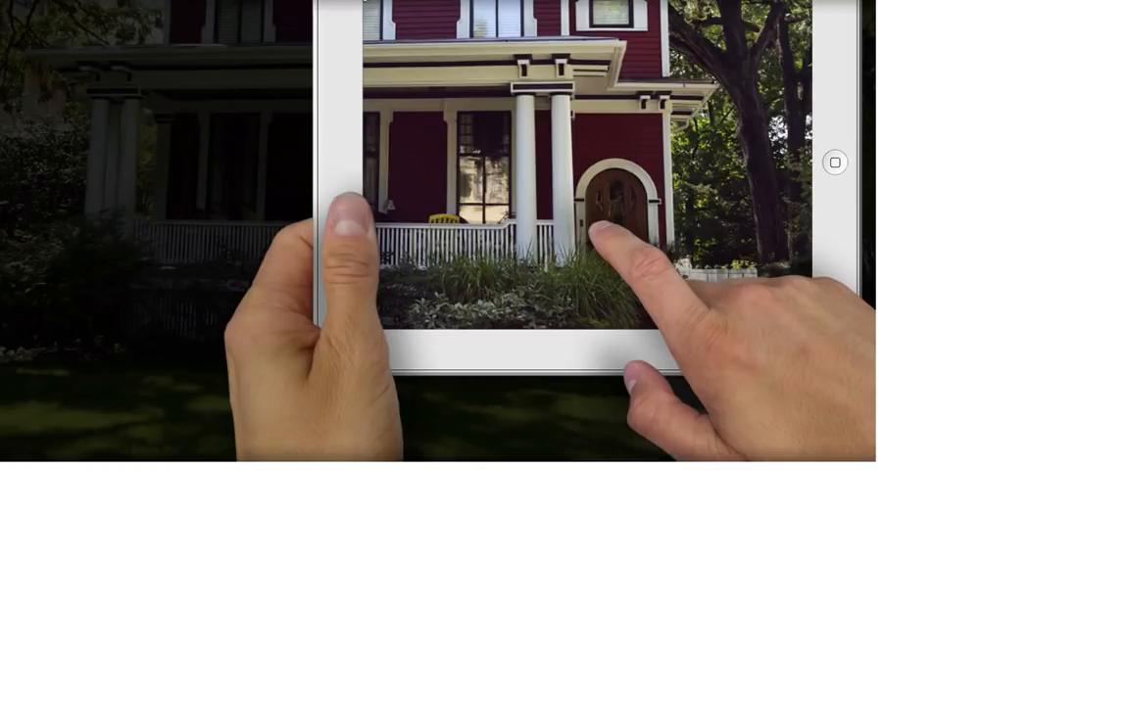
pyautogui.click(371, 0)
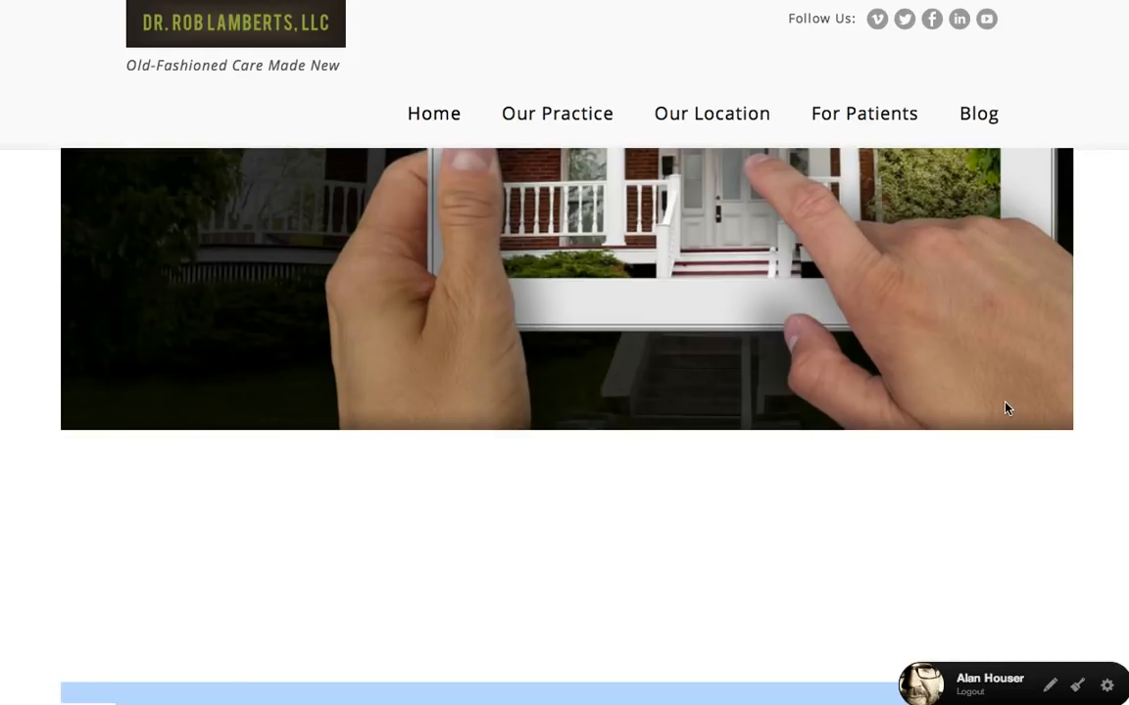
# - Inspect the fitText script in the code block of the "Old-Fashioned Care Made New." strapline, and close it without saving
pyautogui.scroll(-5, 1002, 487)
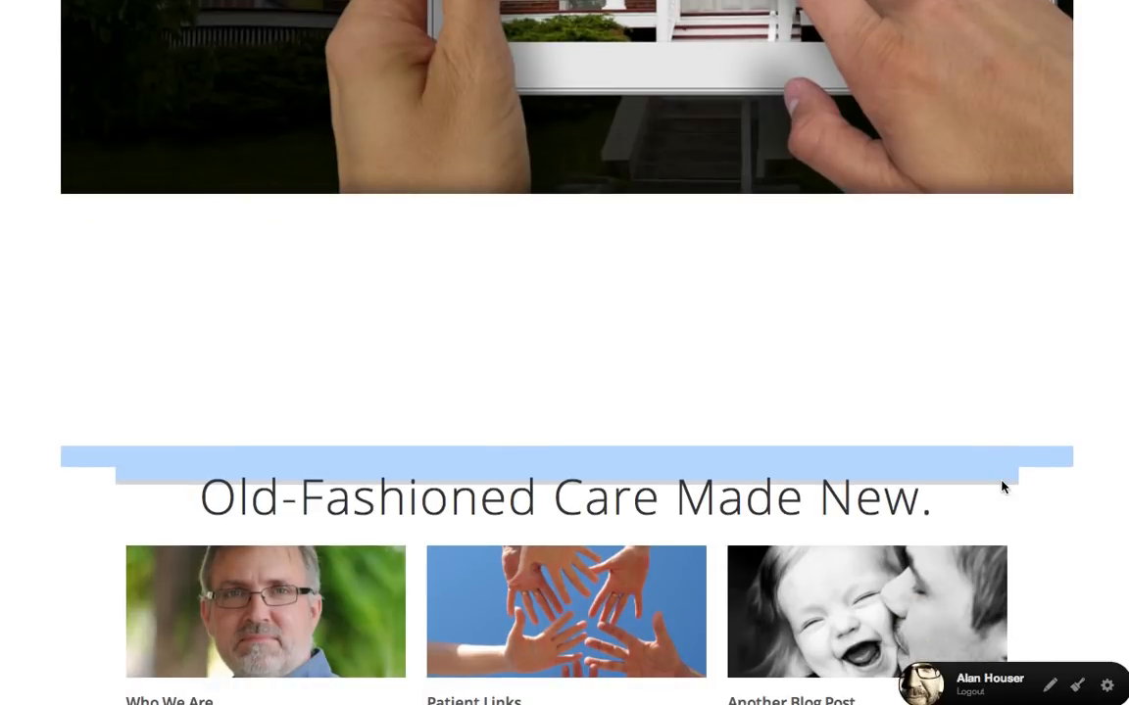
pyautogui.click(1049, 685)
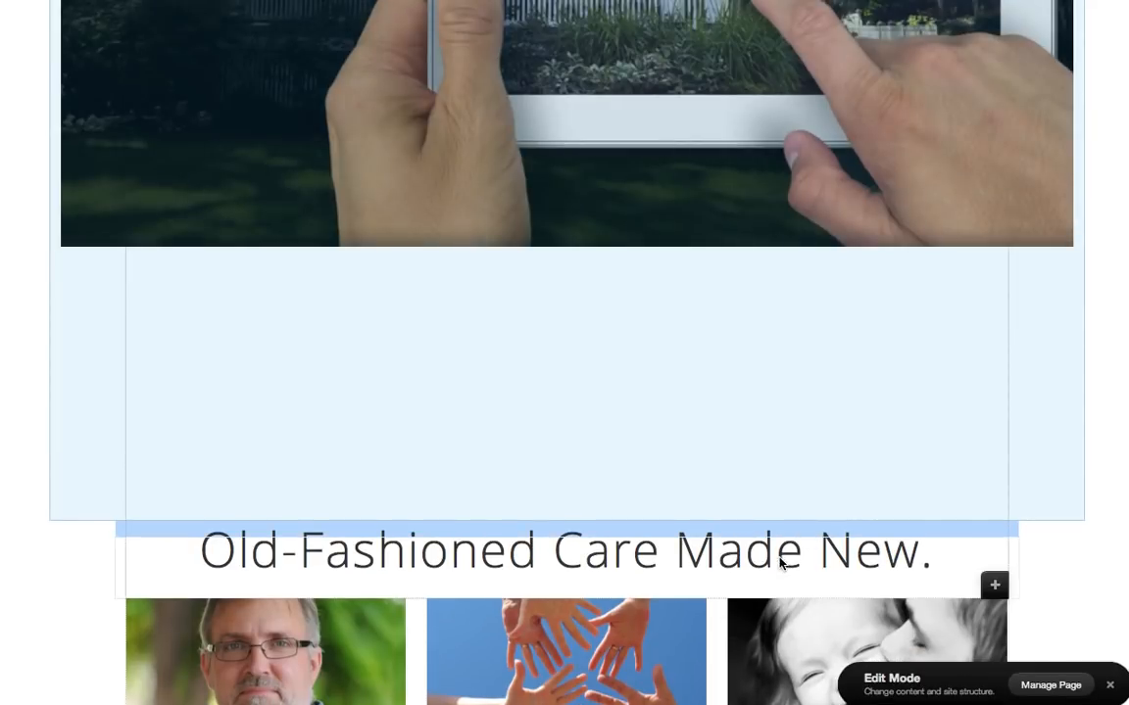
pyautogui.click(781, 563)
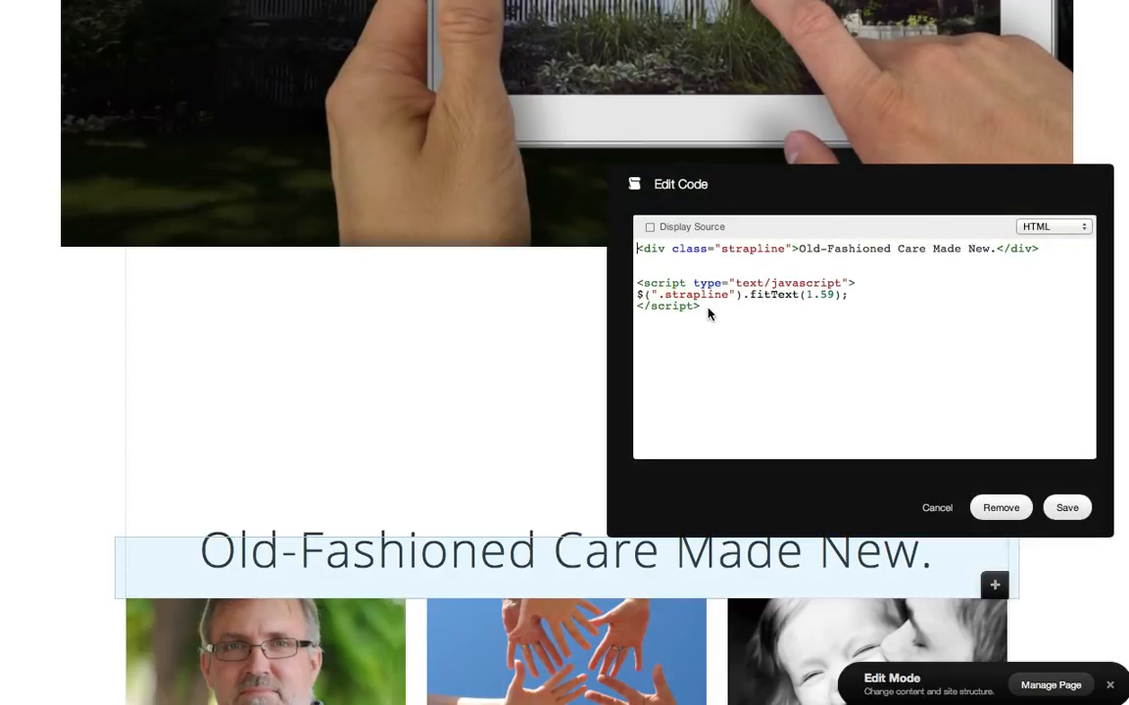
pyautogui.moveTo(703, 308); pyautogui.dragTo(637, 282)
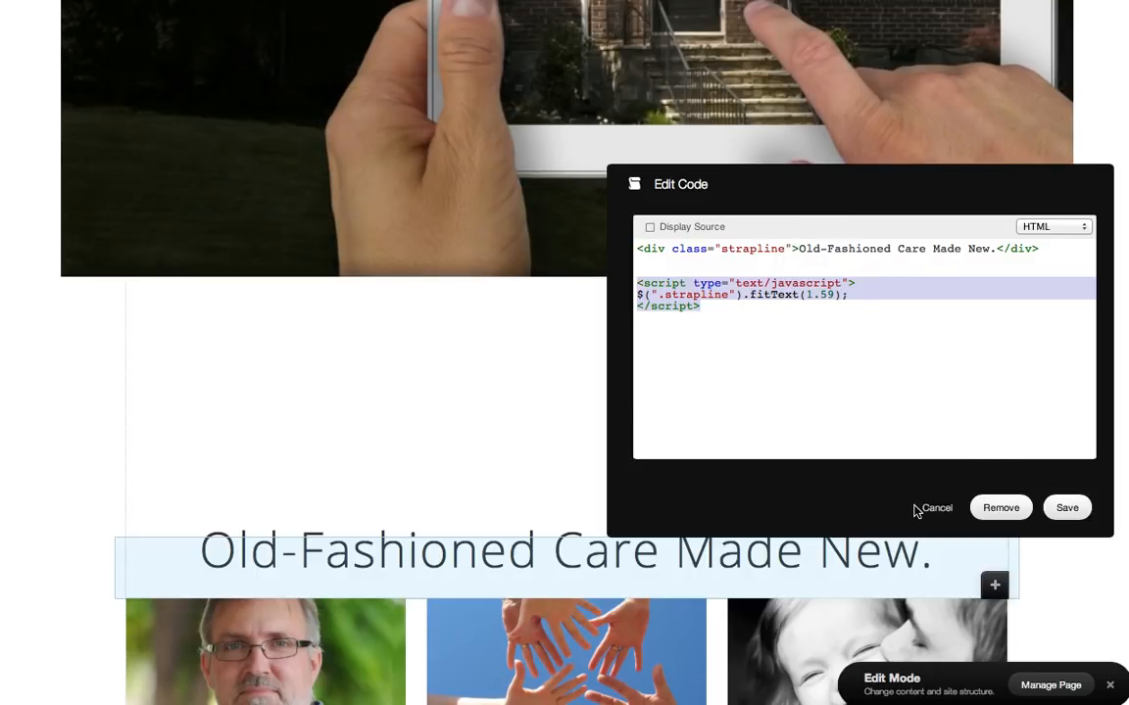
pyautogui.click(936, 508)
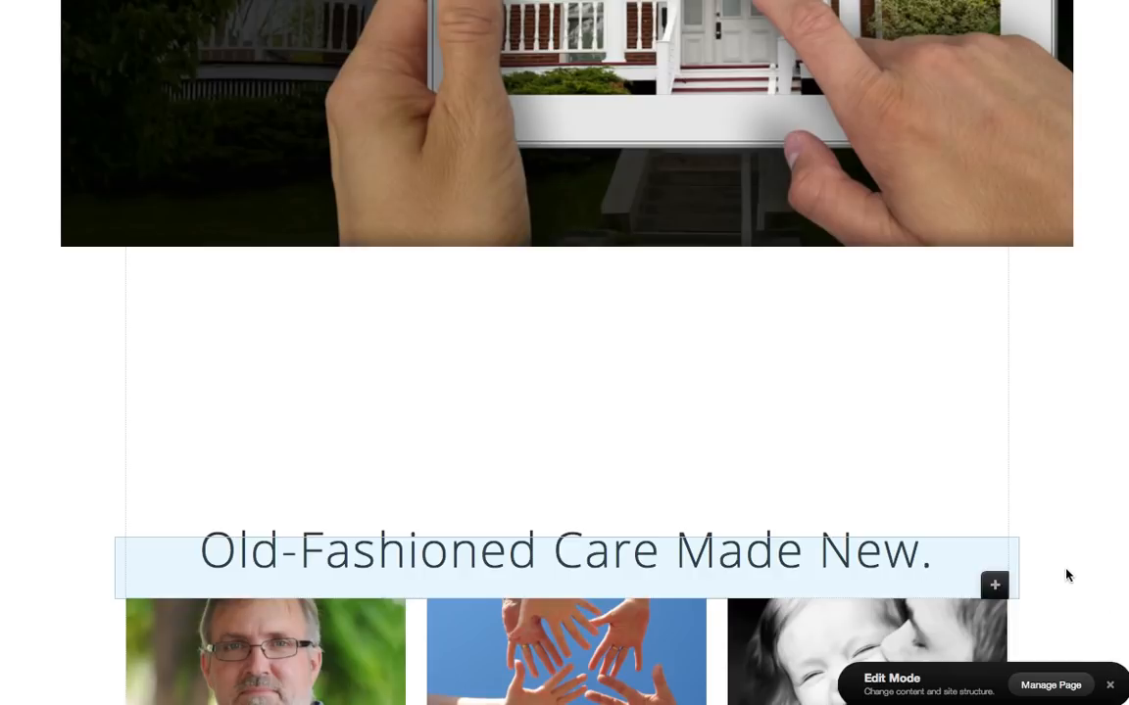
# - Examine the three content columns and the footer in edit mode, and return to the site manager
pyautogui.scroll(-2, 1071, 559)
pyautogui.scroll(-3, 1073, 560)
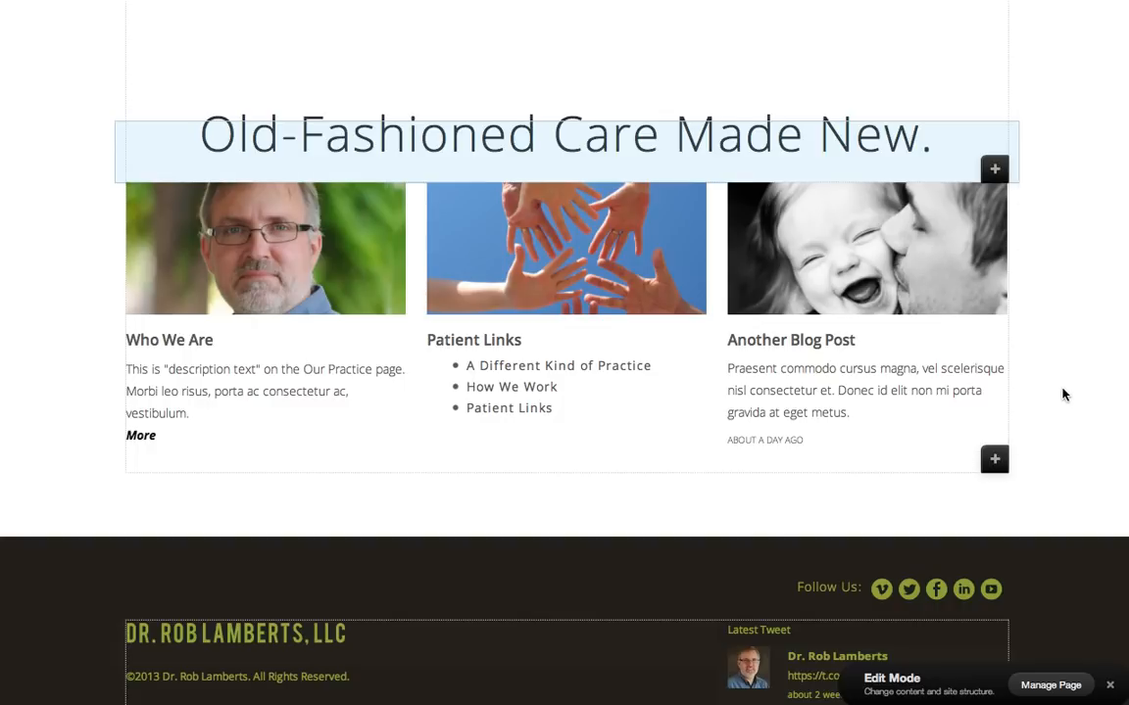
pyautogui.scroll(-2, 1033, 410)
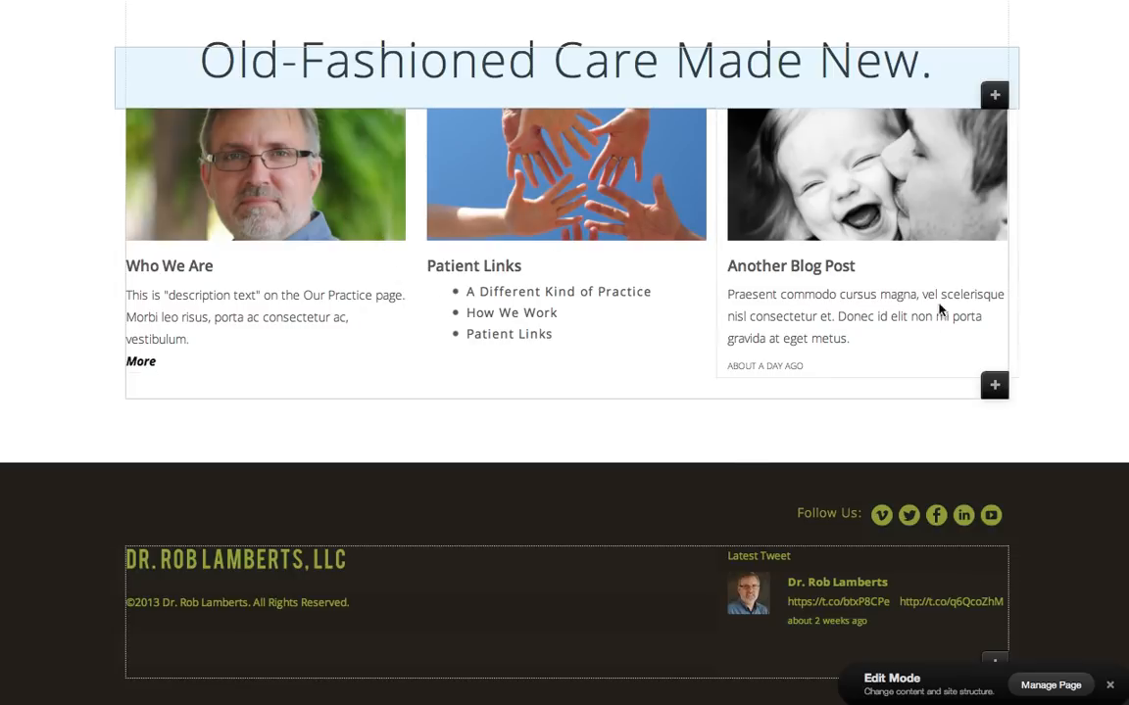
pyautogui.click(1109, 685)
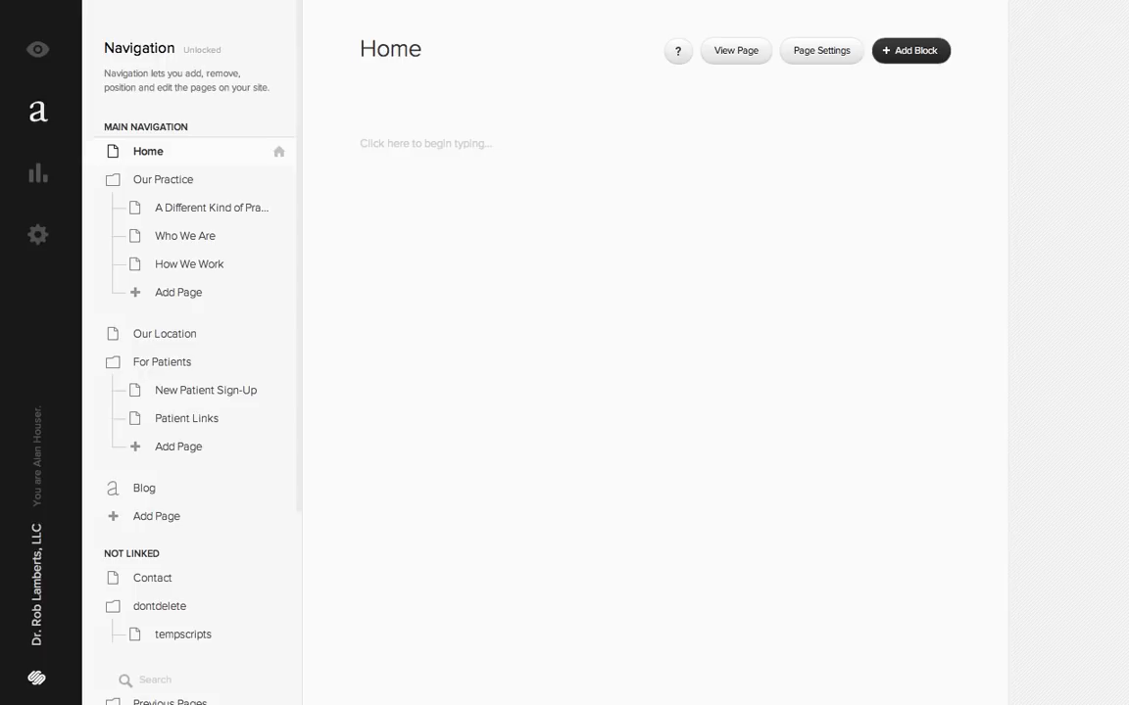
pyautogui.press('super+t')
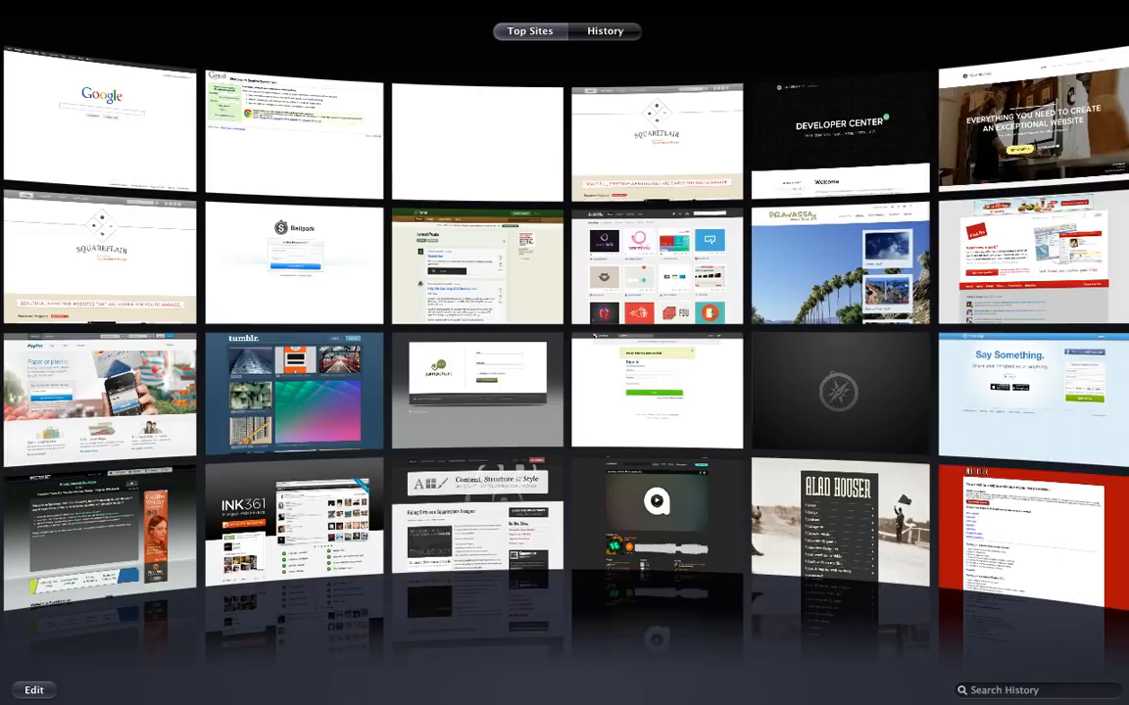
pyautogui.write('https://rob-lamberts.squarespace.com')
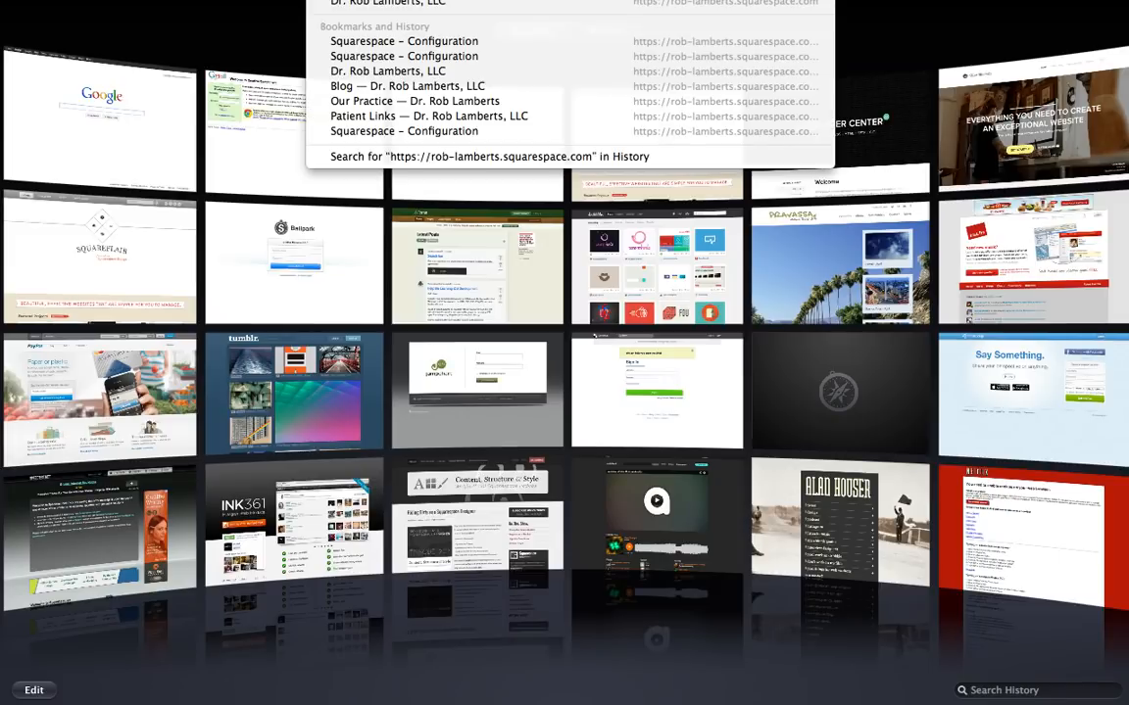
pyautogui.press('Return')
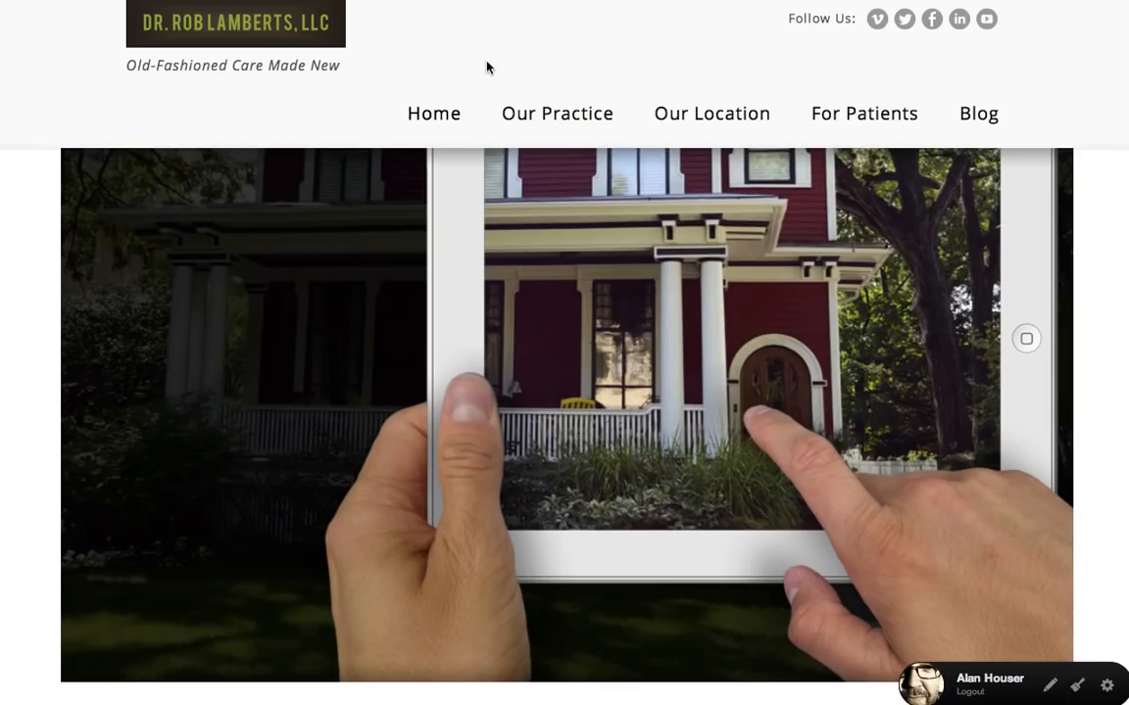
# - Look over the home page's header and the For Patients submenu, and switch back to the site manager's page list
pyautogui.scroll(-7, 890, 255)
pyautogui.scroll(7, 890, 255)
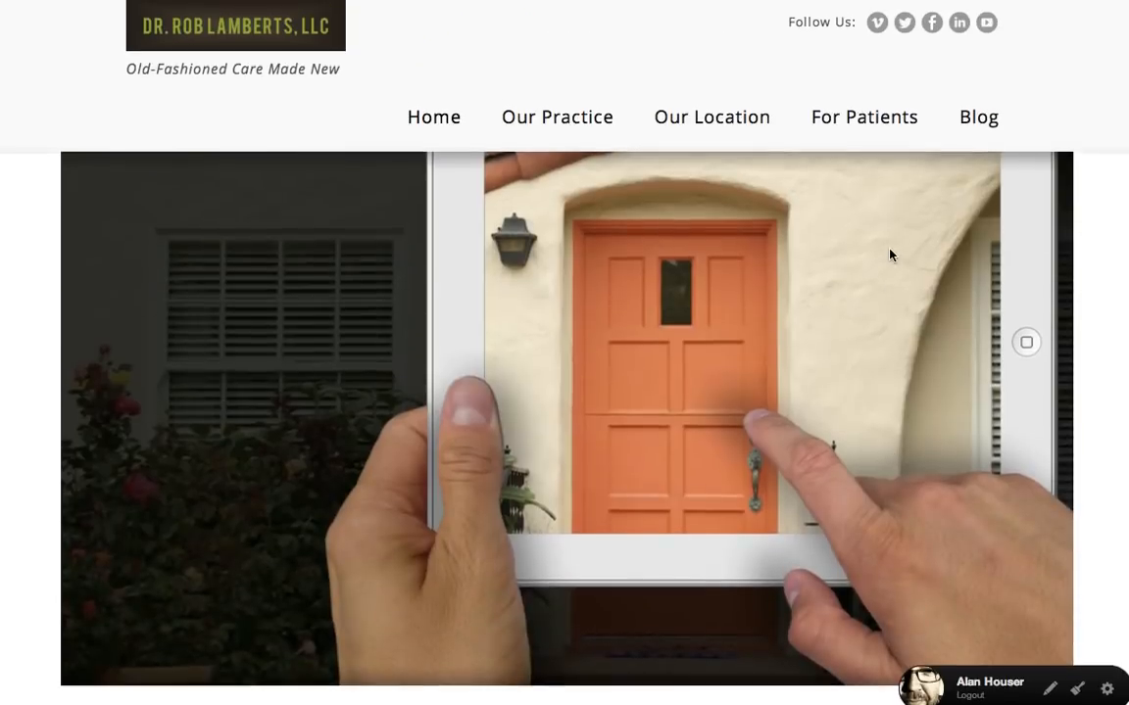
pyautogui.scroll(-1, 890, 255)
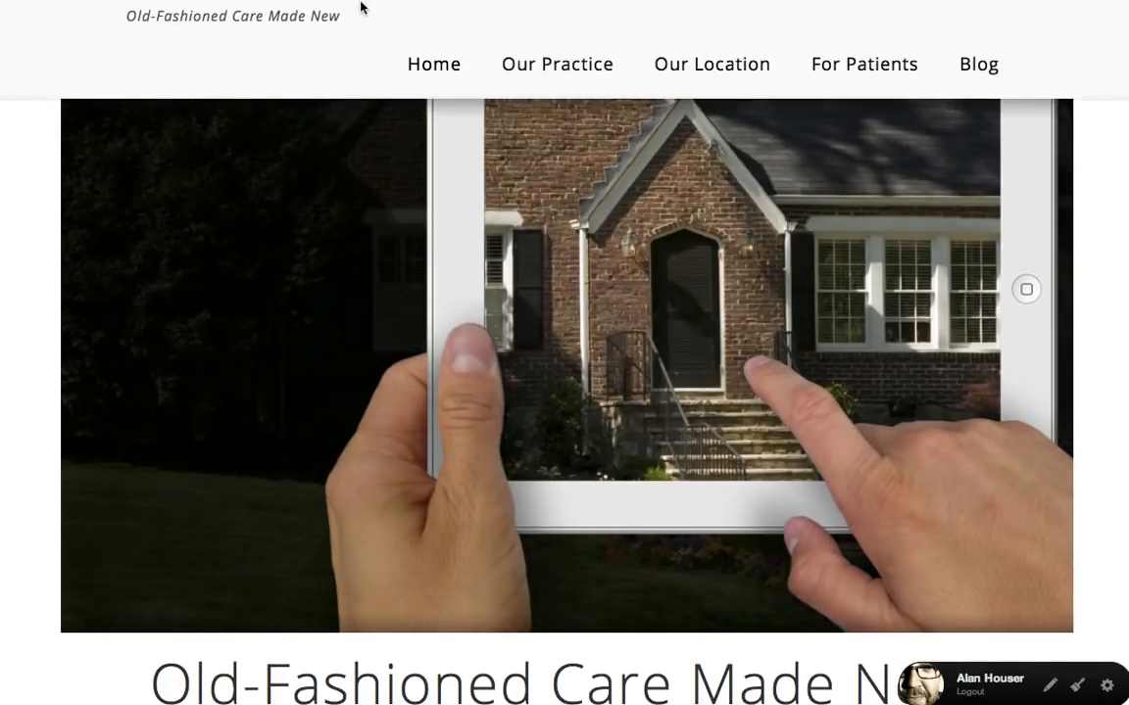
pyautogui.moveTo(853, 67)
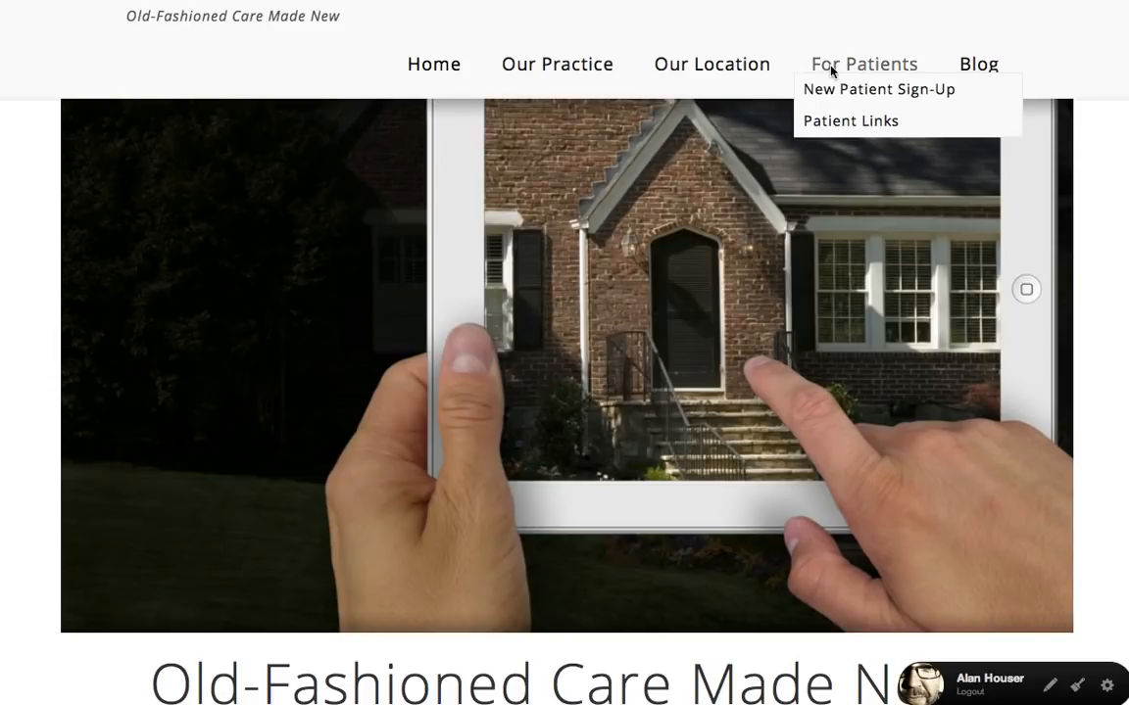
pyautogui.click(191, 1)
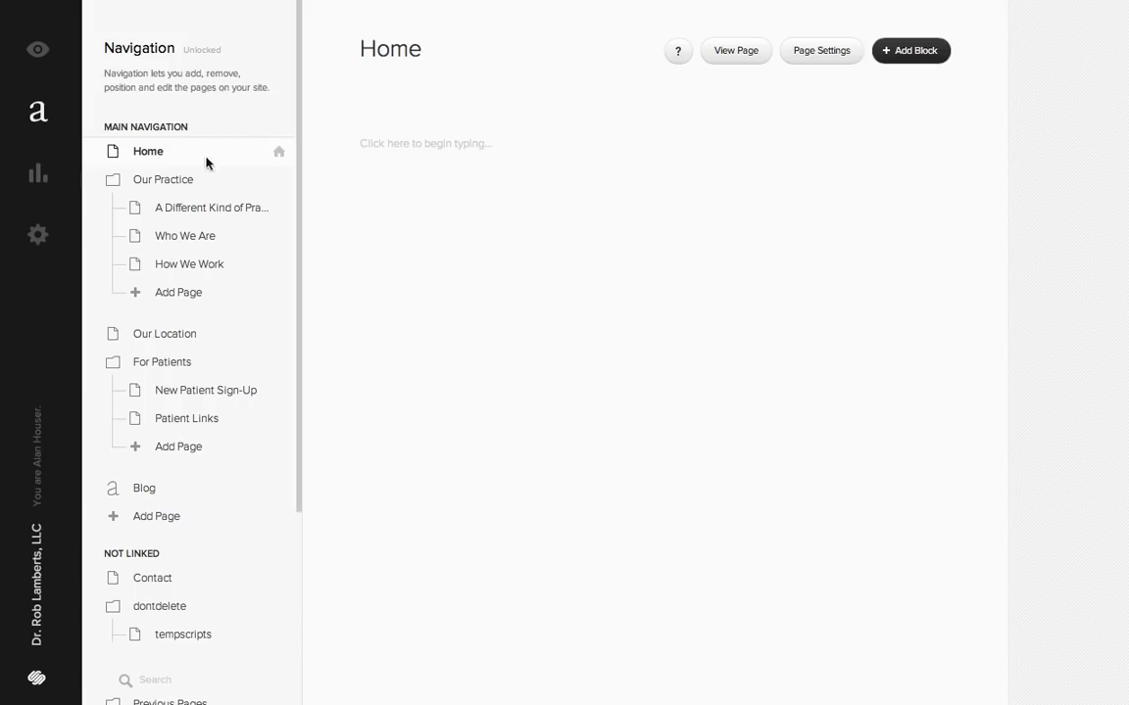
# - Collapse the Our Practice, For Patients and dontdelete folders, and move the dontdelete folder below Previous Pages in the Not Linked section
pyautogui.click(174, 180)
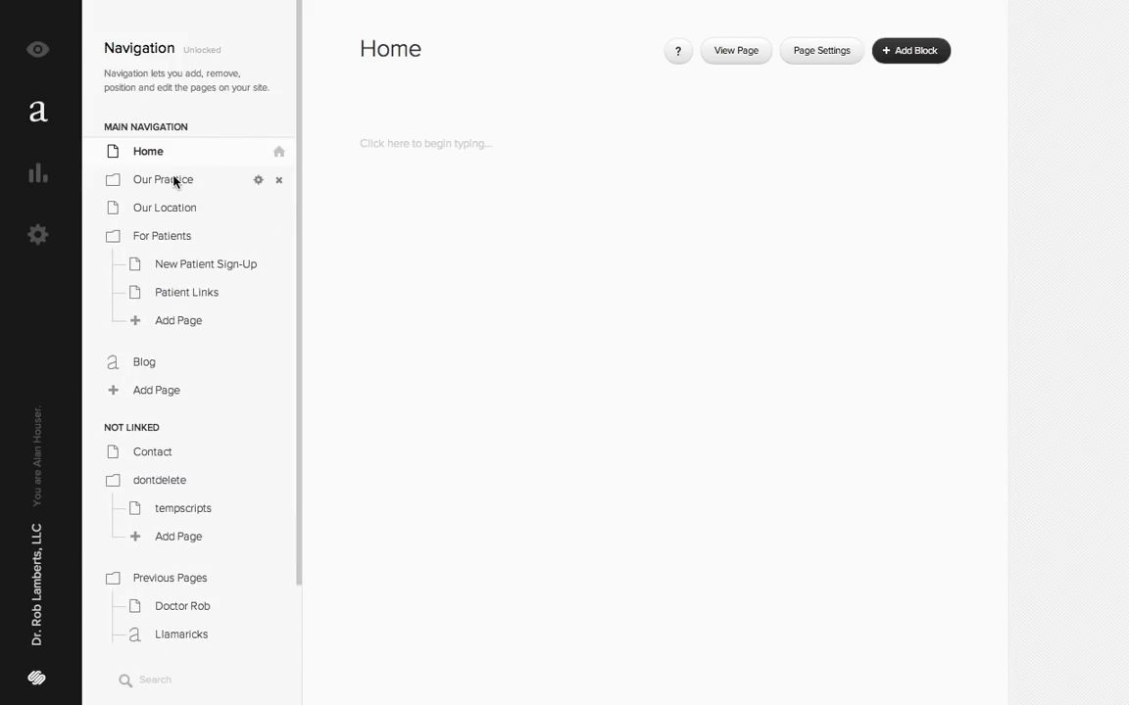
pyautogui.click(152, 237)
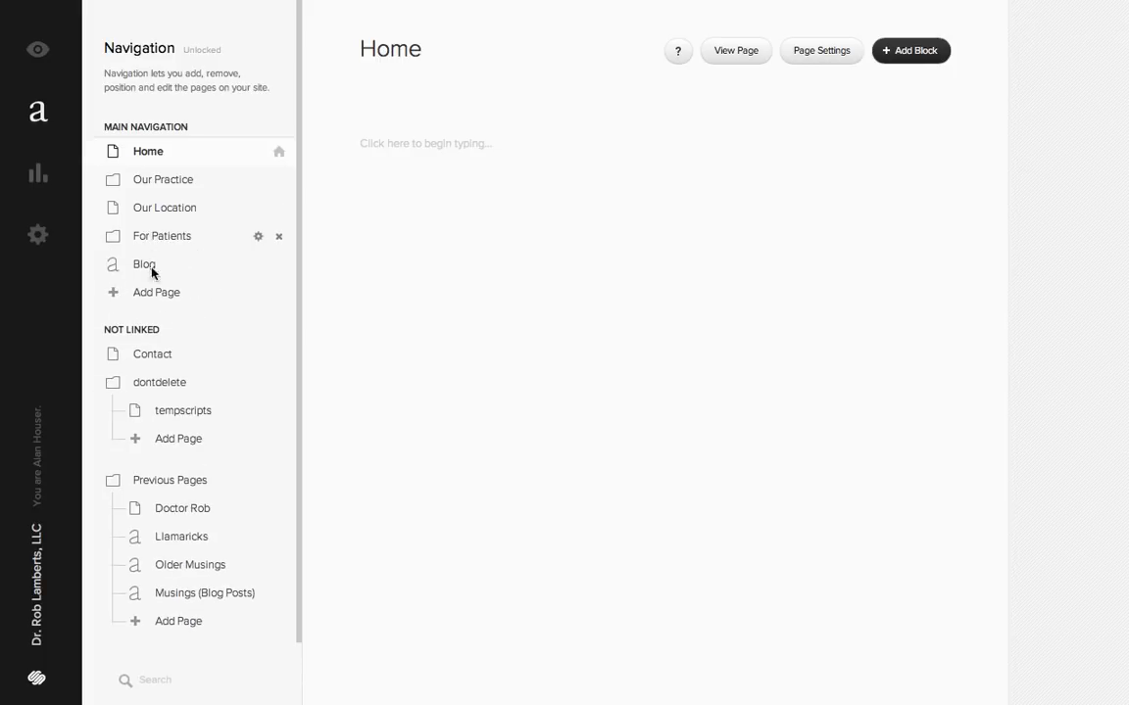
pyautogui.click(159, 383)
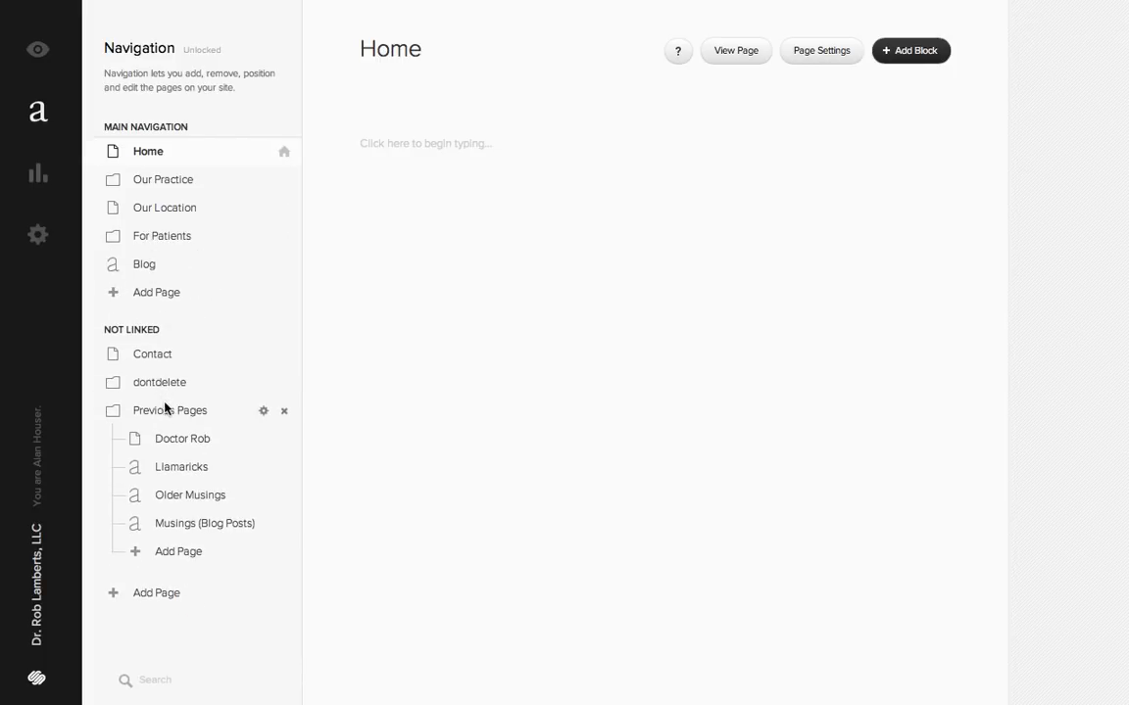
pyautogui.moveTo(164, 383); pyautogui.dragTo(168, 568)
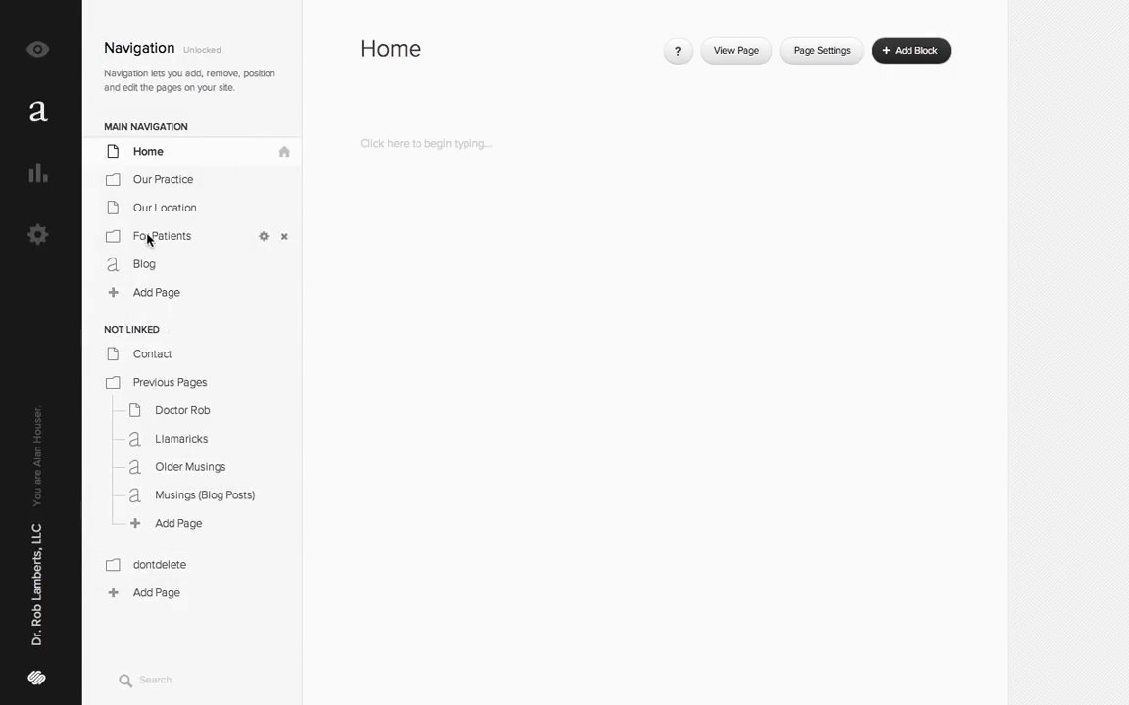
# - Open the page A Different Kind of Practice from the Our Practice folder and inspect its heading and body text blocks
pyautogui.click(155, 177)
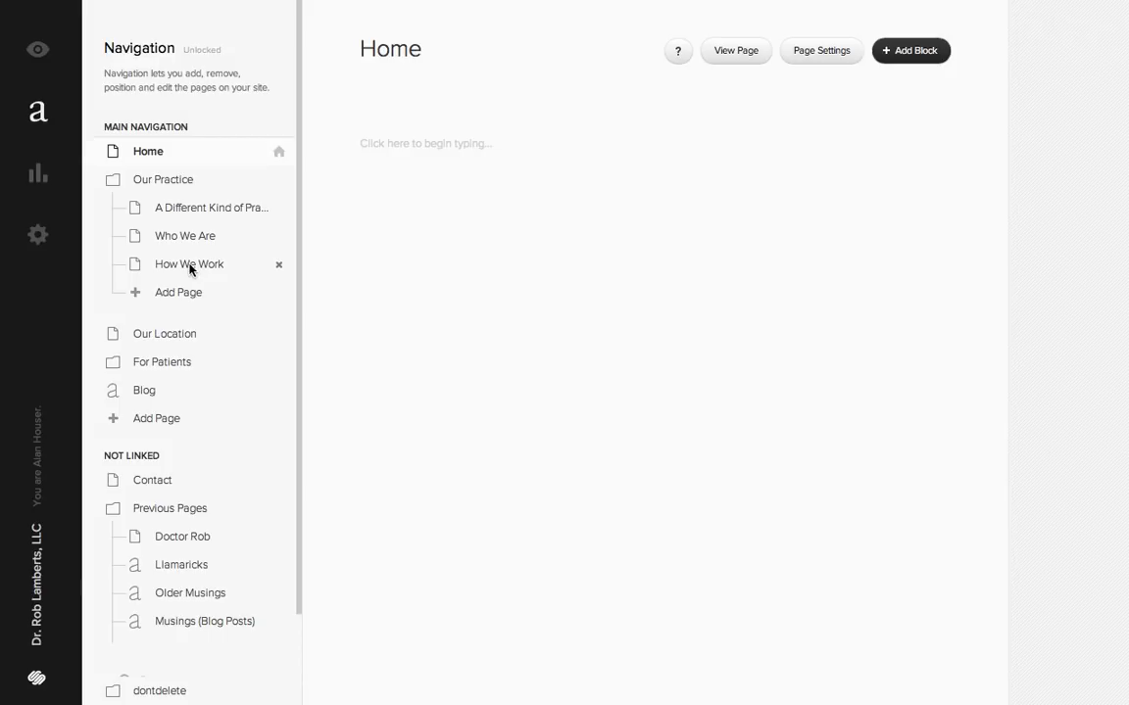
pyautogui.click(195, 209)
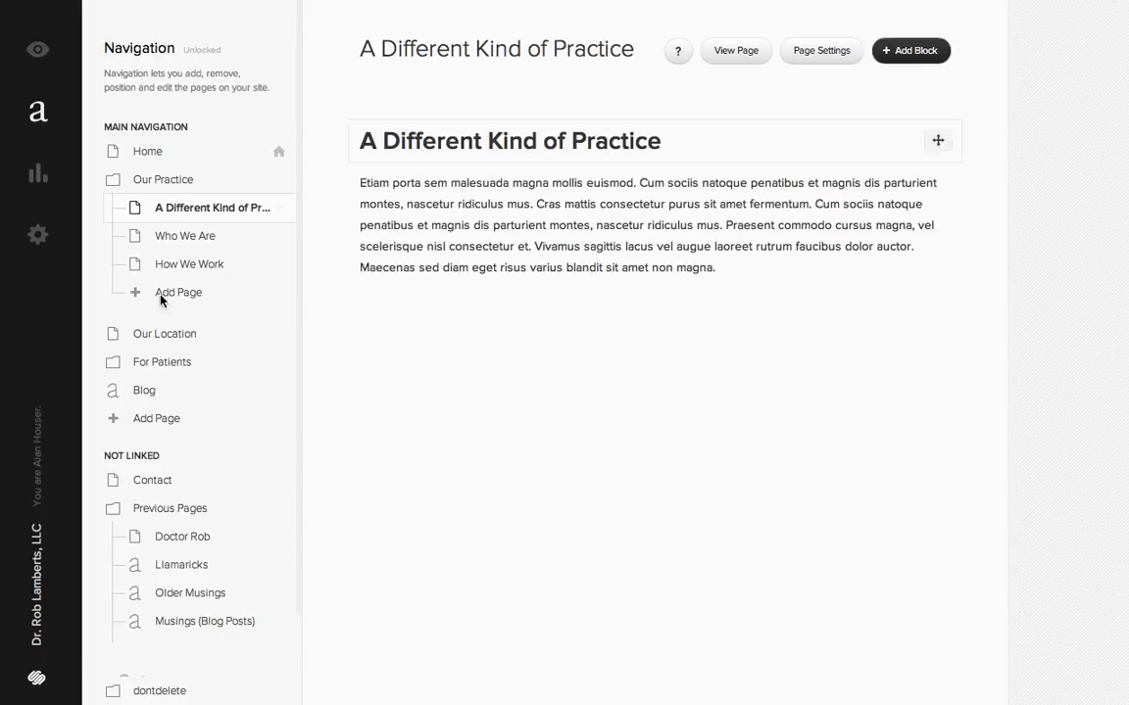
pyautogui.click(598, 141)
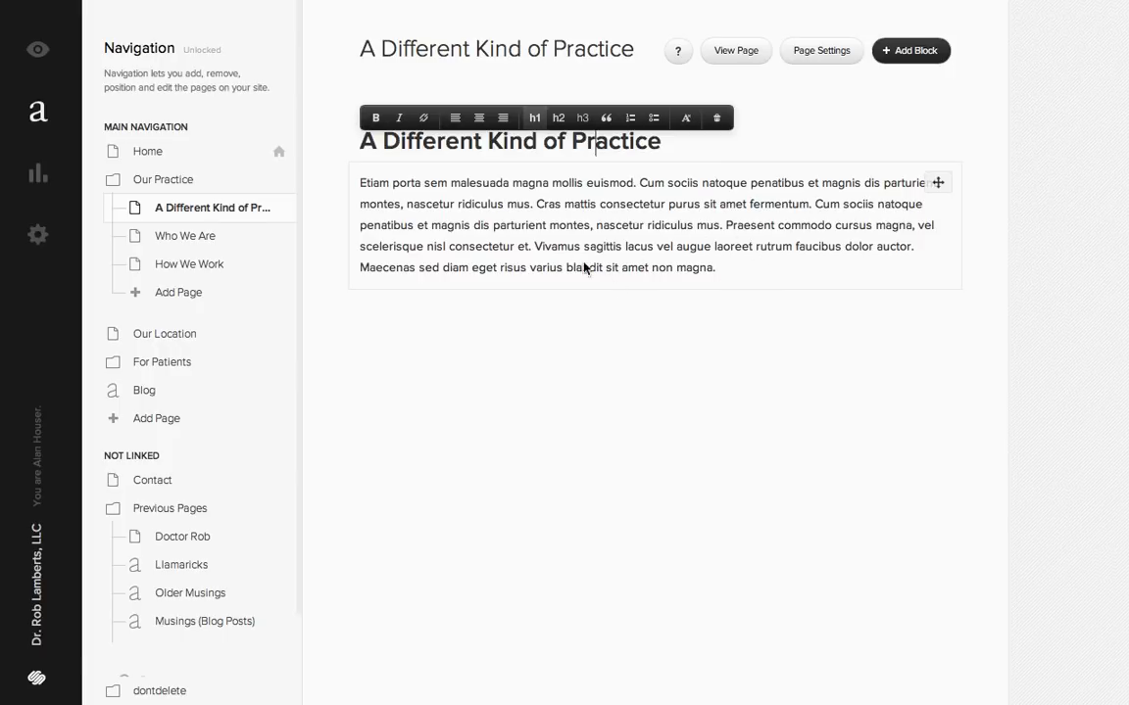
pyautogui.click(461, 142)
pyautogui.click(518, 204)
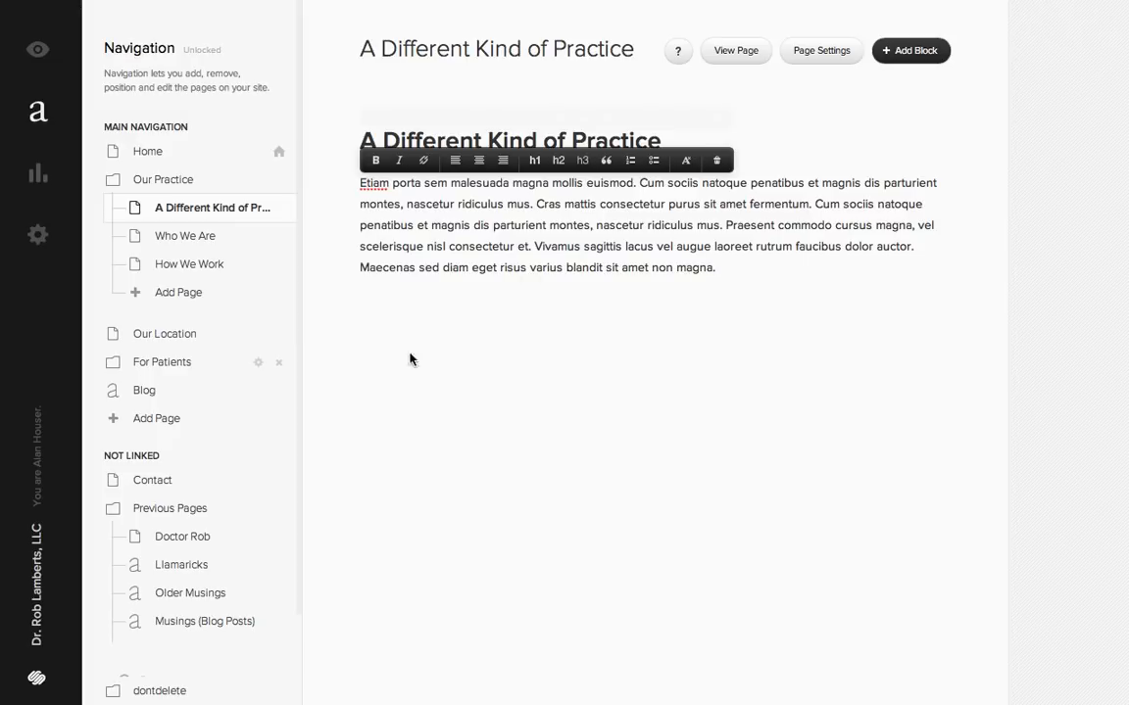
# - Review the page settings of A Different Kind of Practice, including its layout option, and close them without saving
pyautogui.click(845, 56)
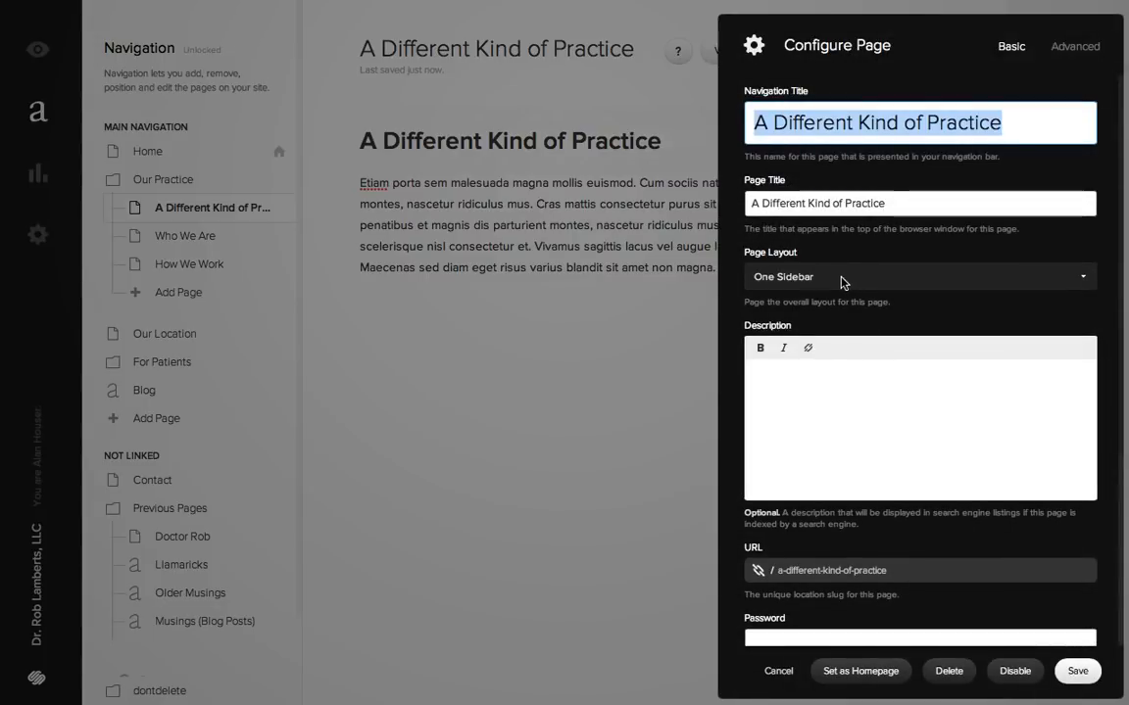
pyautogui.click(776, 671)
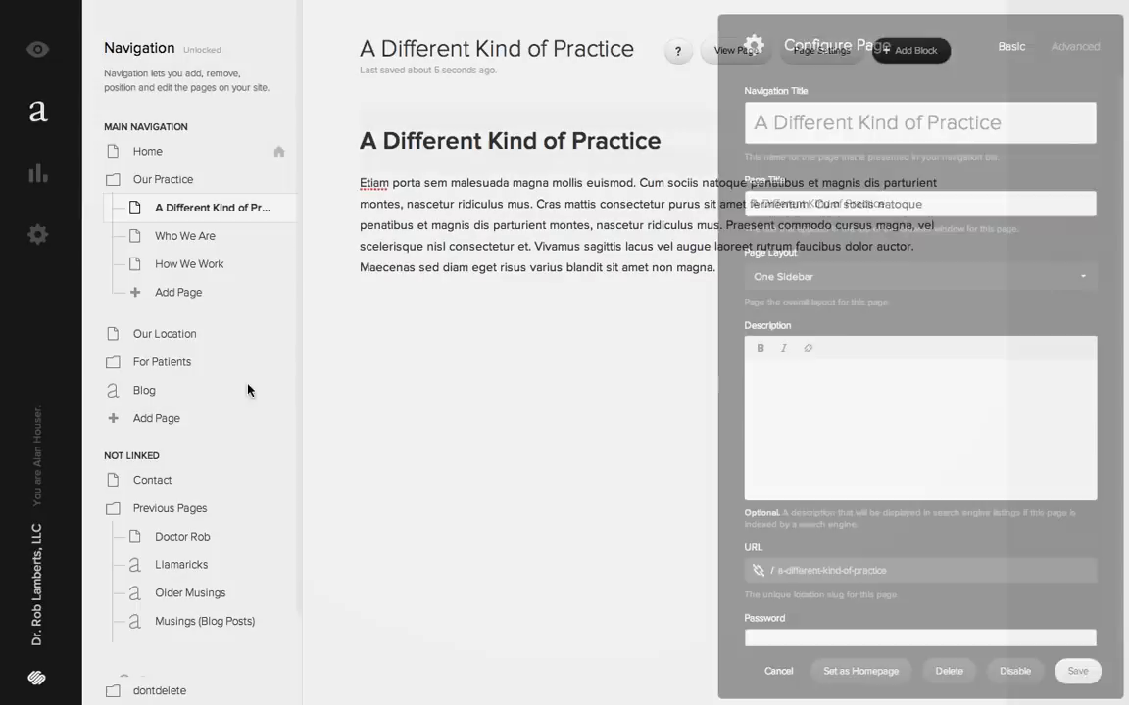
pyautogui.click(458, 244)
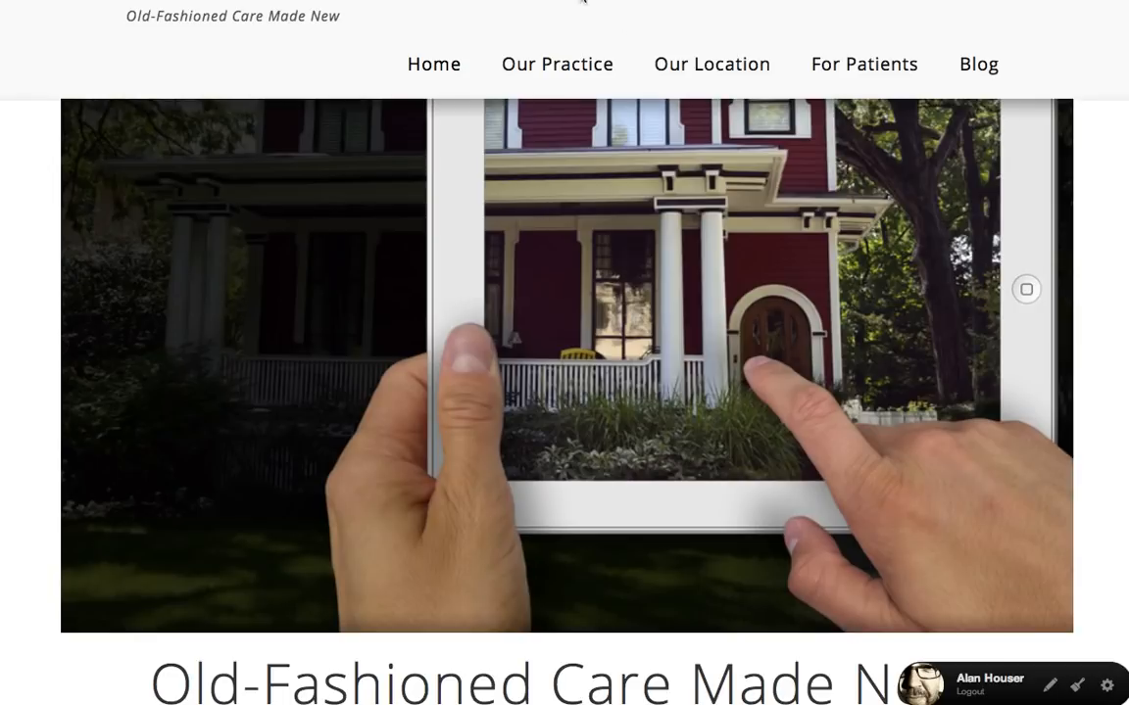
# - View the live A Different Kind of Practice page with its Latest Blog Posts sidebar, and return to the page editor
pyautogui.moveTo(515, 67)
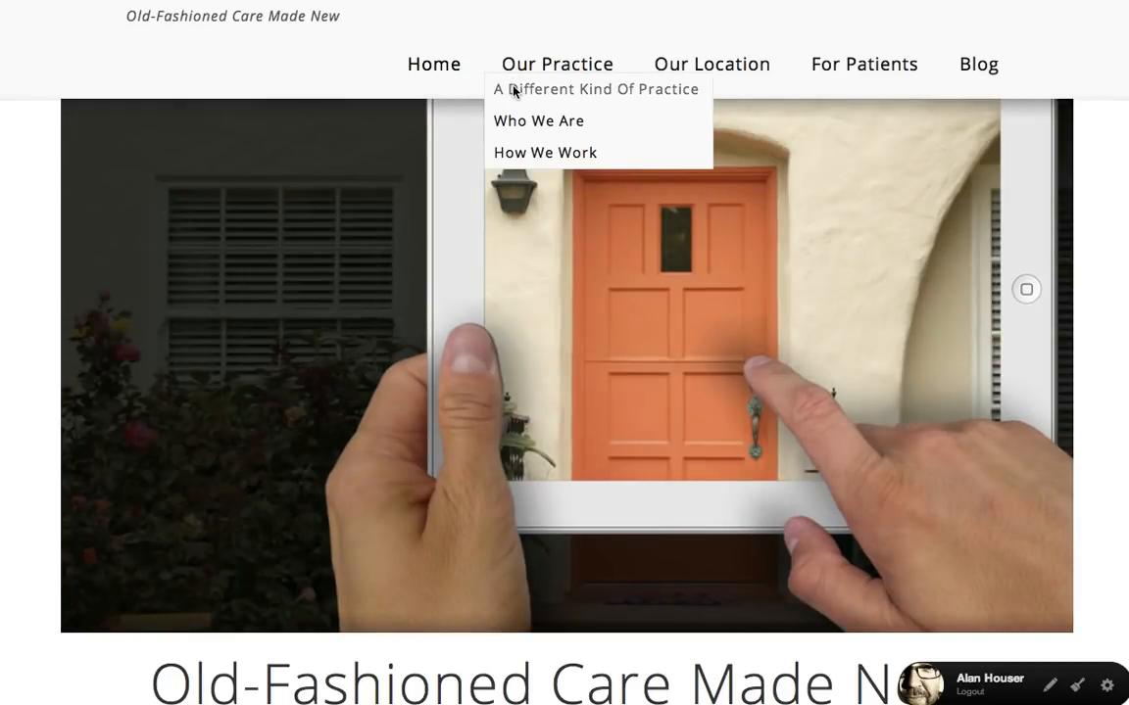
pyautogui.click(513, 91)
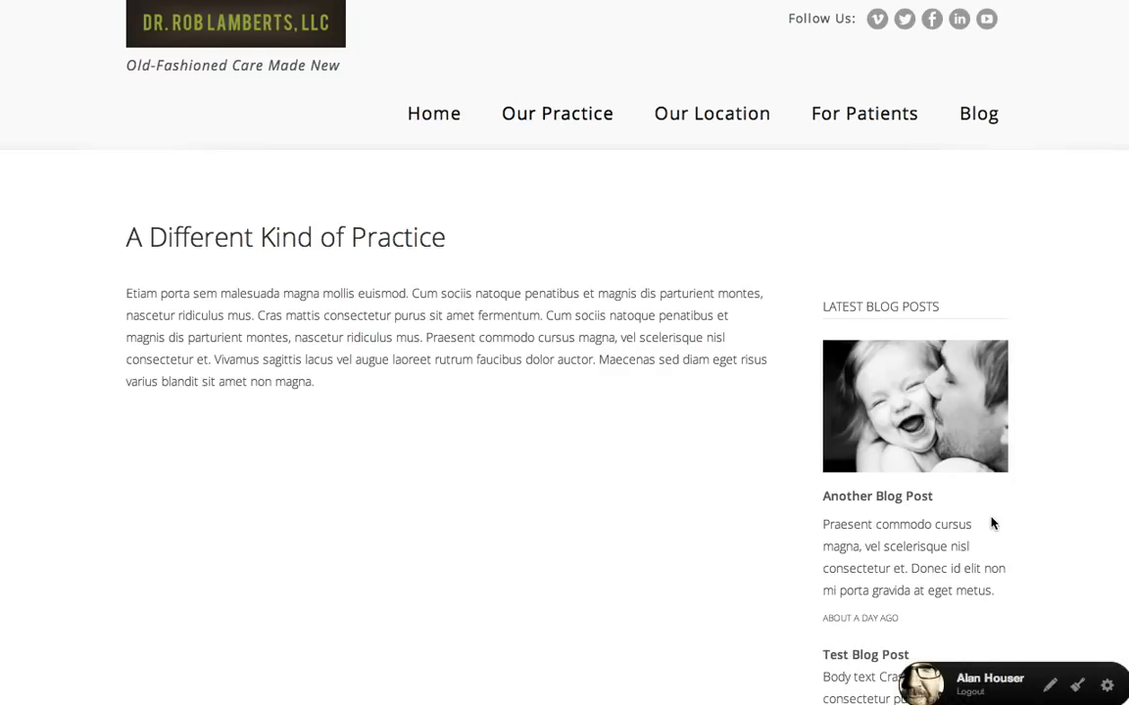
pyautogui.scroll(-5, 992, 524)
pyautogui.scroll(2, 992, 525)
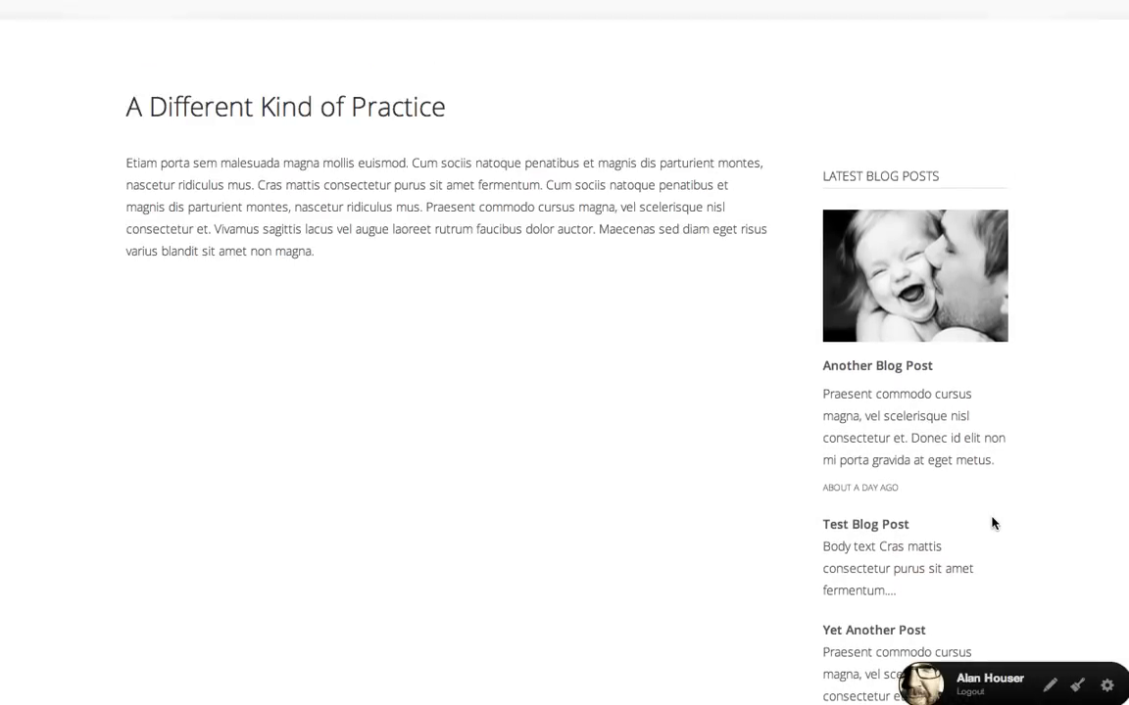
pyautogui.scroll(-1, 991, 525)
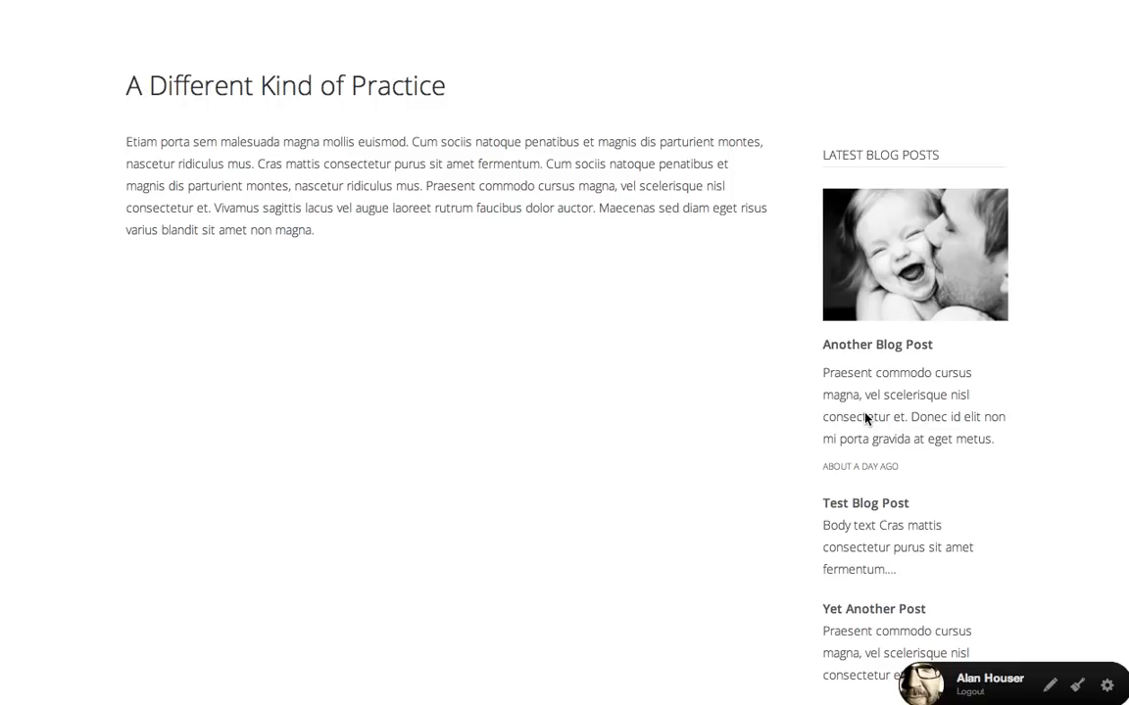
pyautogui.click(240, 0)
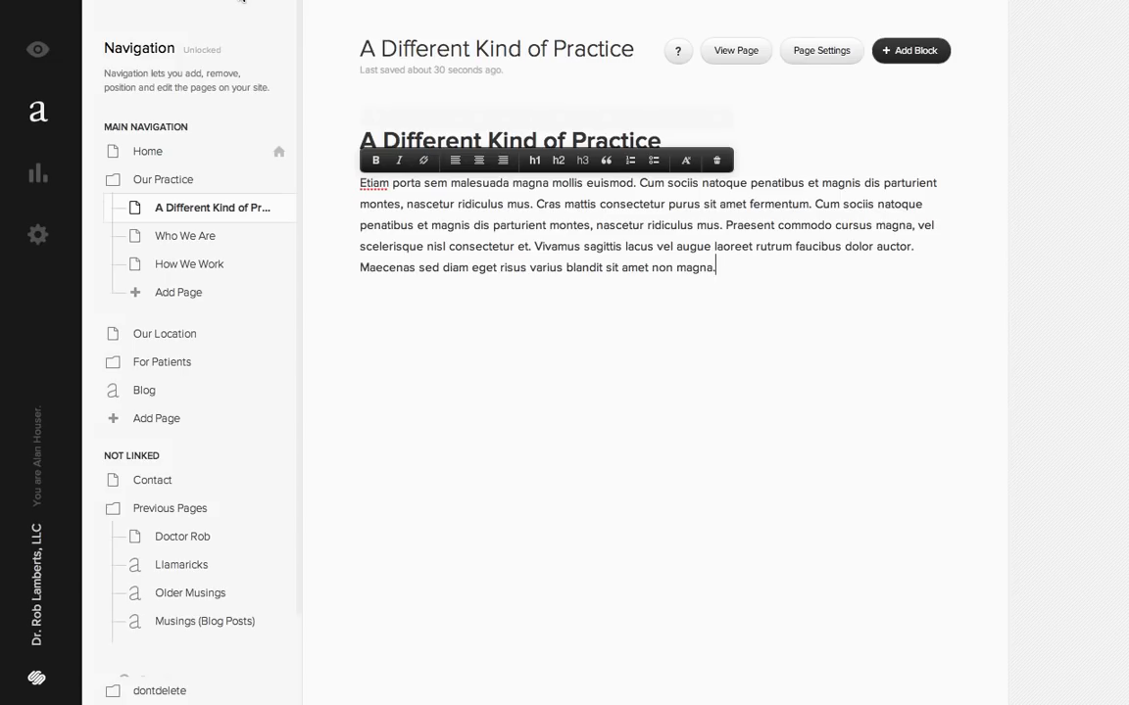
# - Set the page layout of A Different Kind of Practice to Two Sidebars, save it, and reload the live page
pyautogui.click(831, 56)
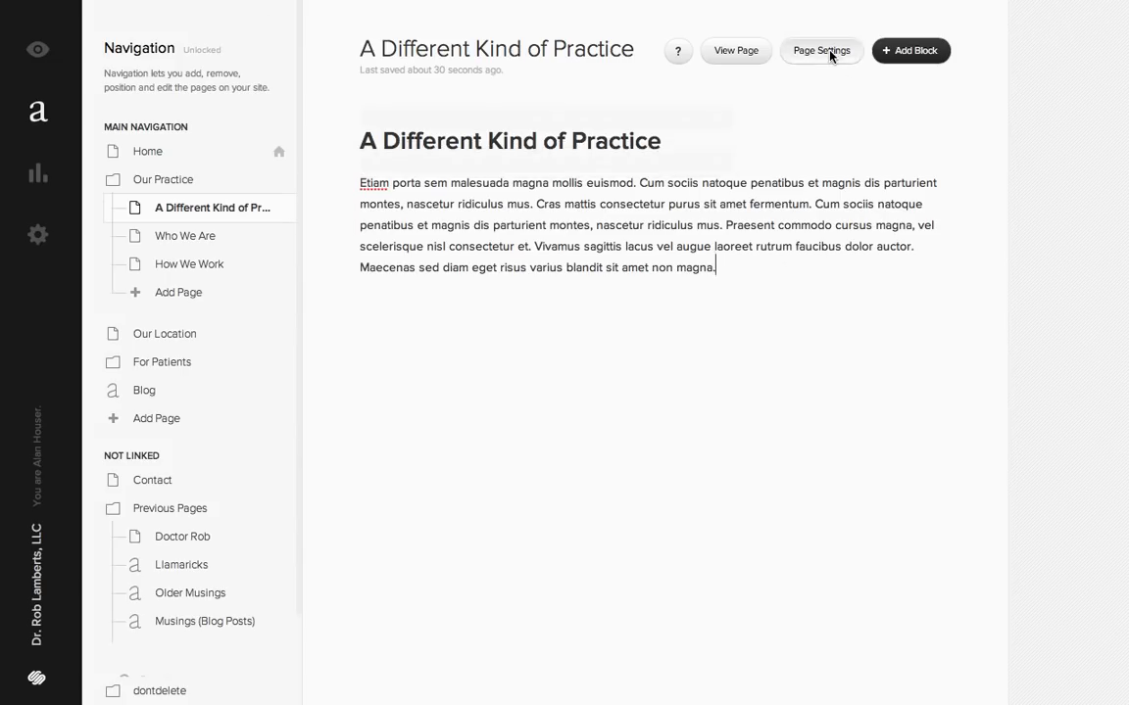
pyautogui.click(919, 282)
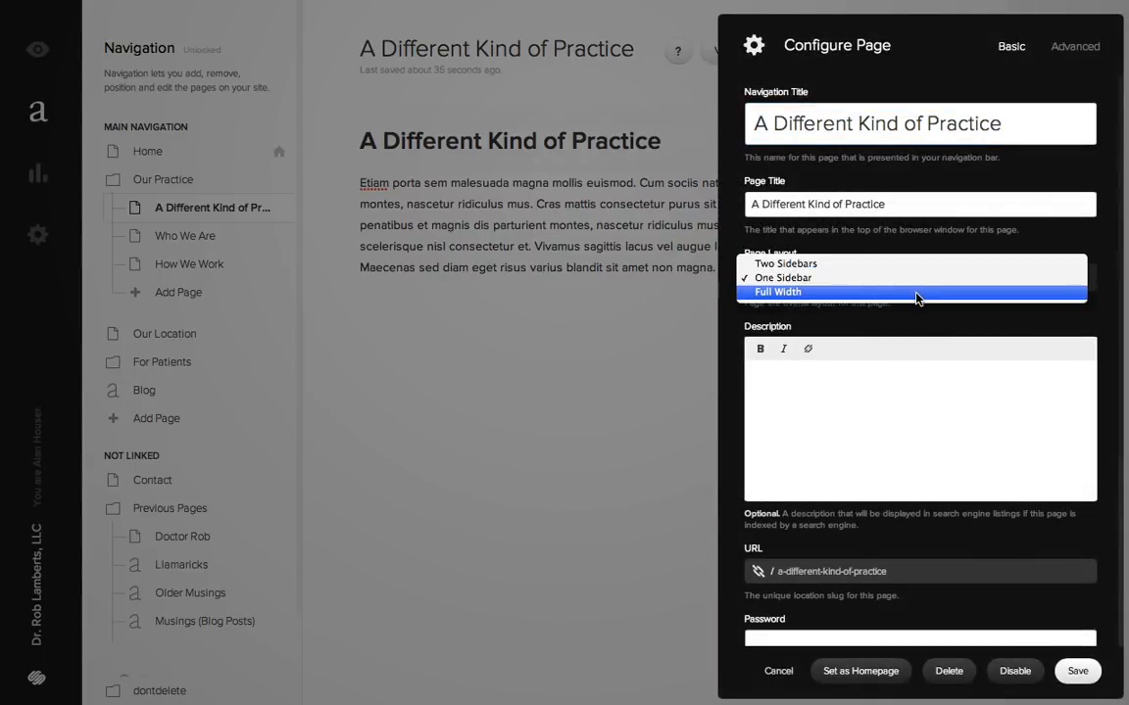
pyautogui.click(915, 264)
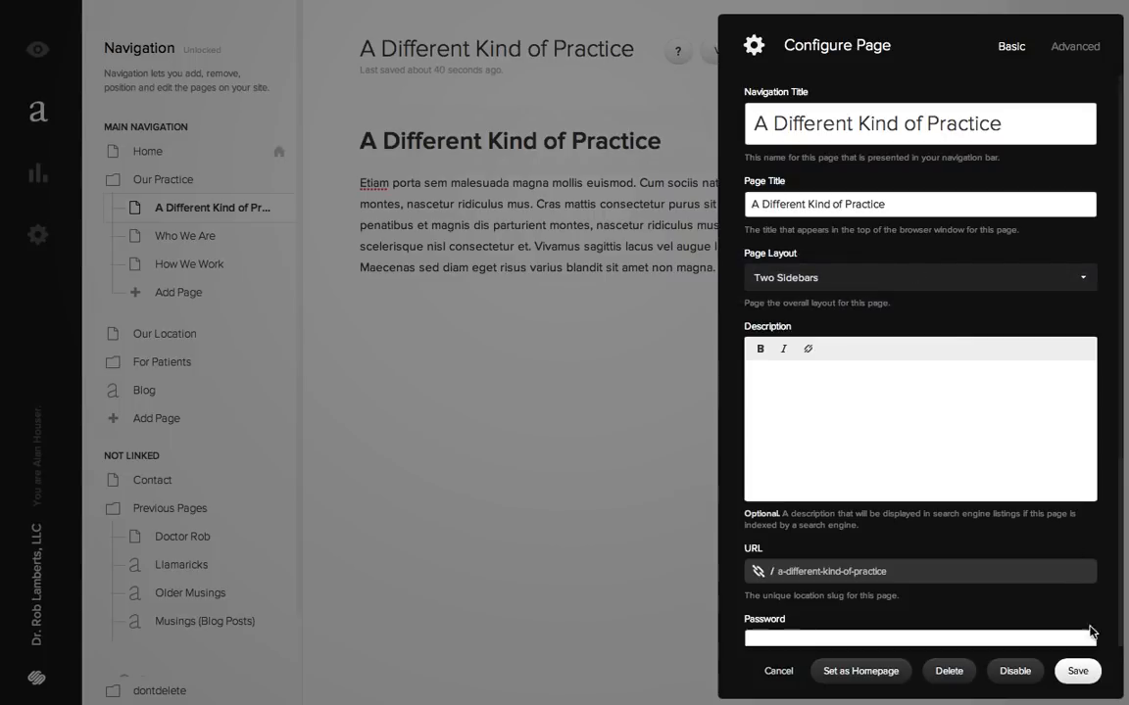
pyautogui.click(1077, 671)
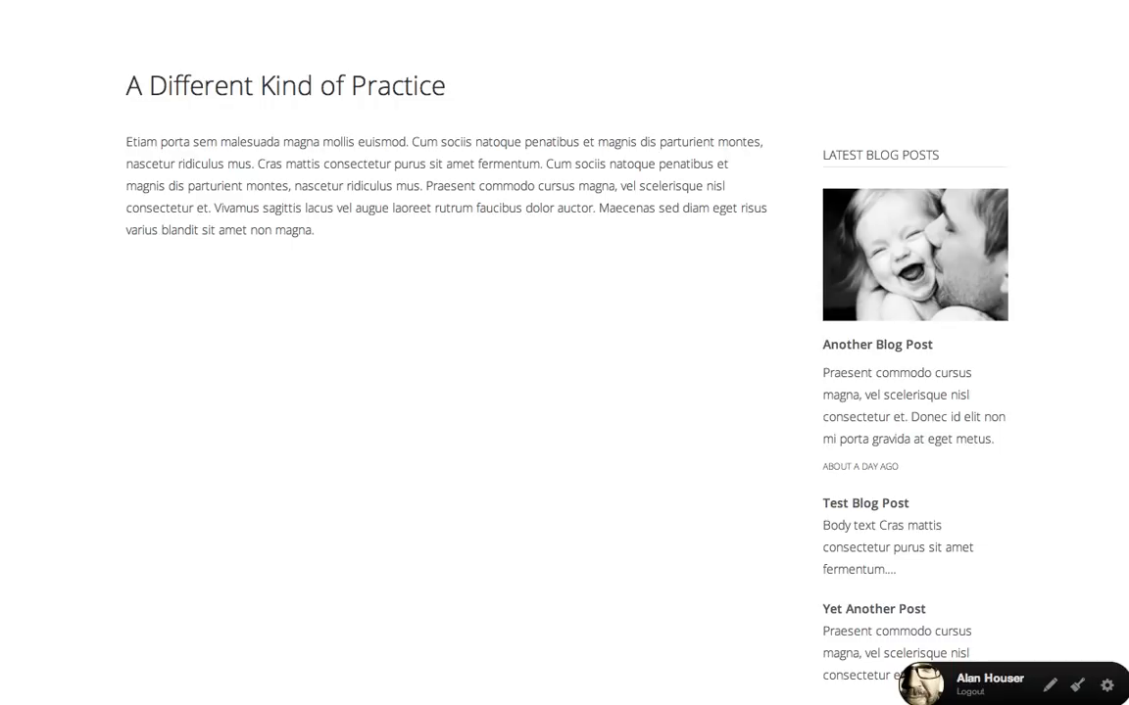
pyautogui.press('super+r')
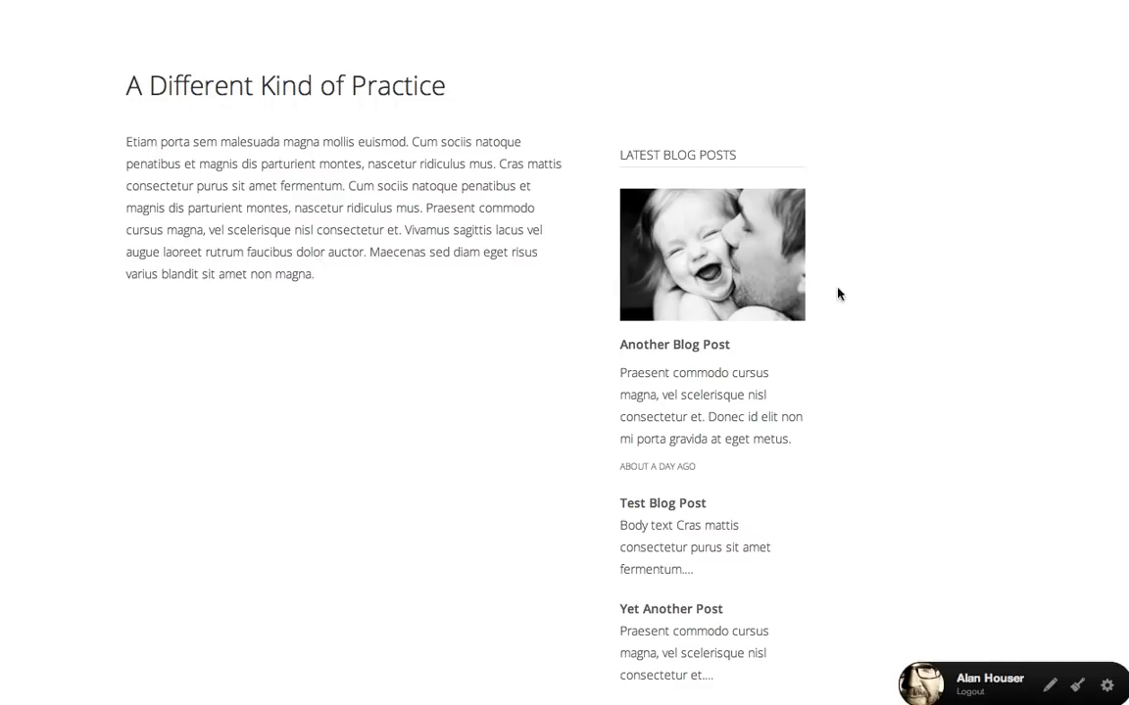
# - Examine the block types available for the empty second sidebar in edit mode, add none, and return to the page editor
pyautogui.click(1050, 687)
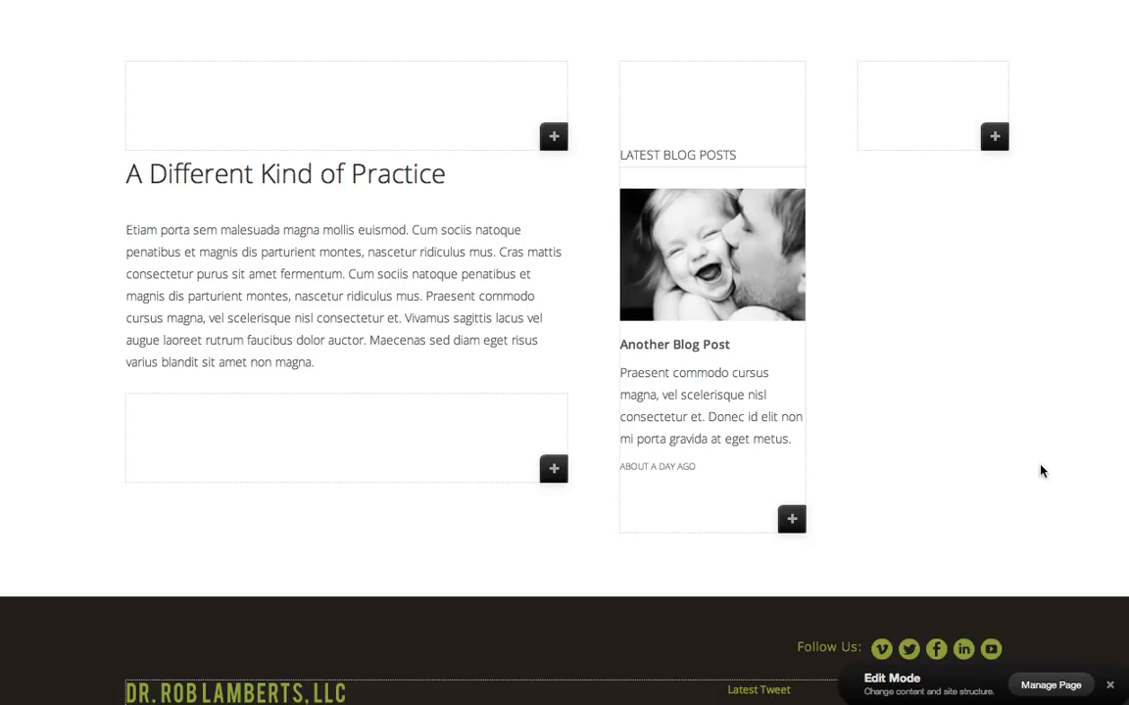
pyautogui.click(994, 138)
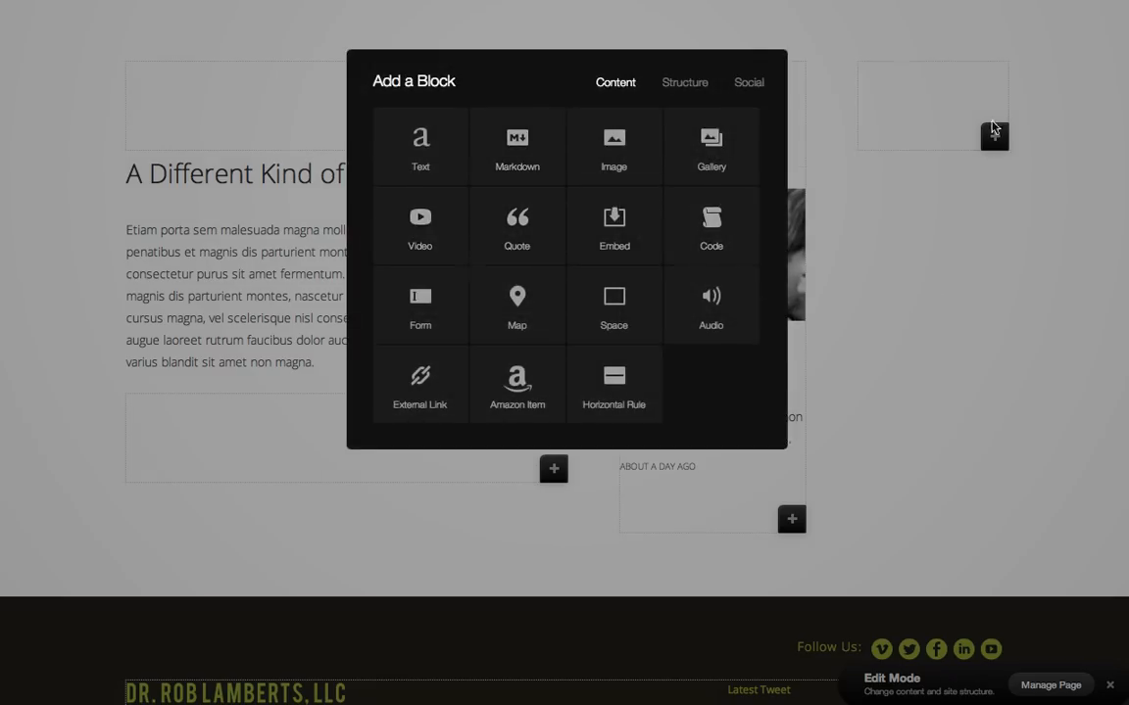
pyautogui.click(978, 253)
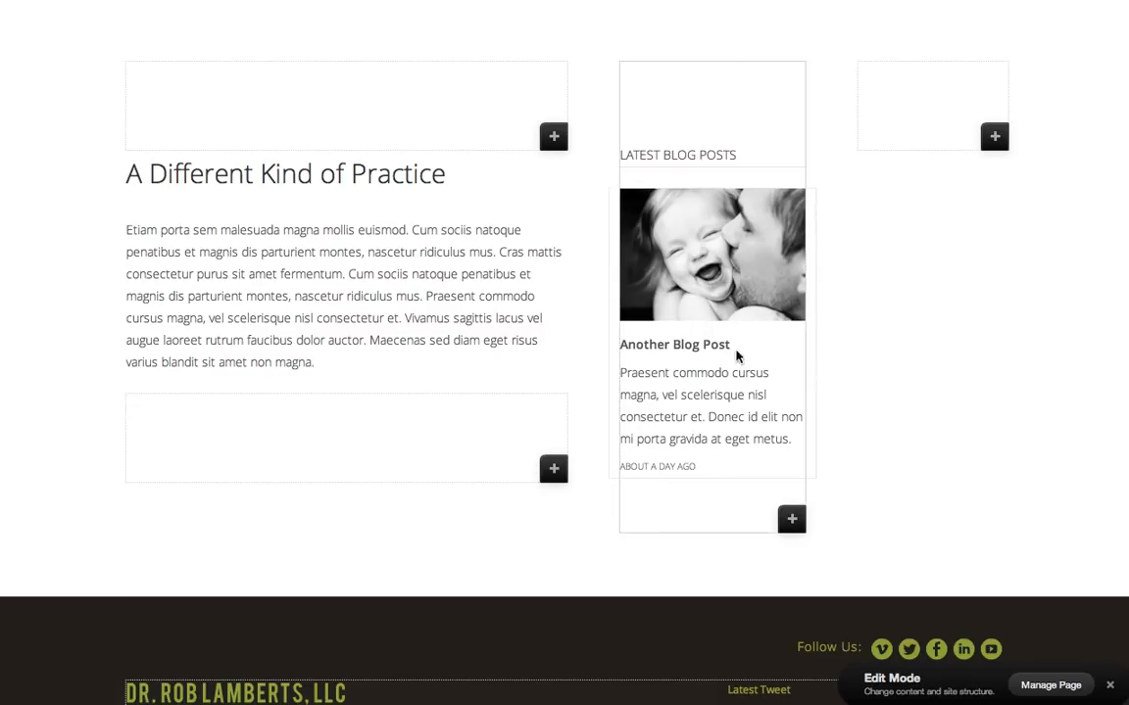
pyautogui.click(1111, 687)
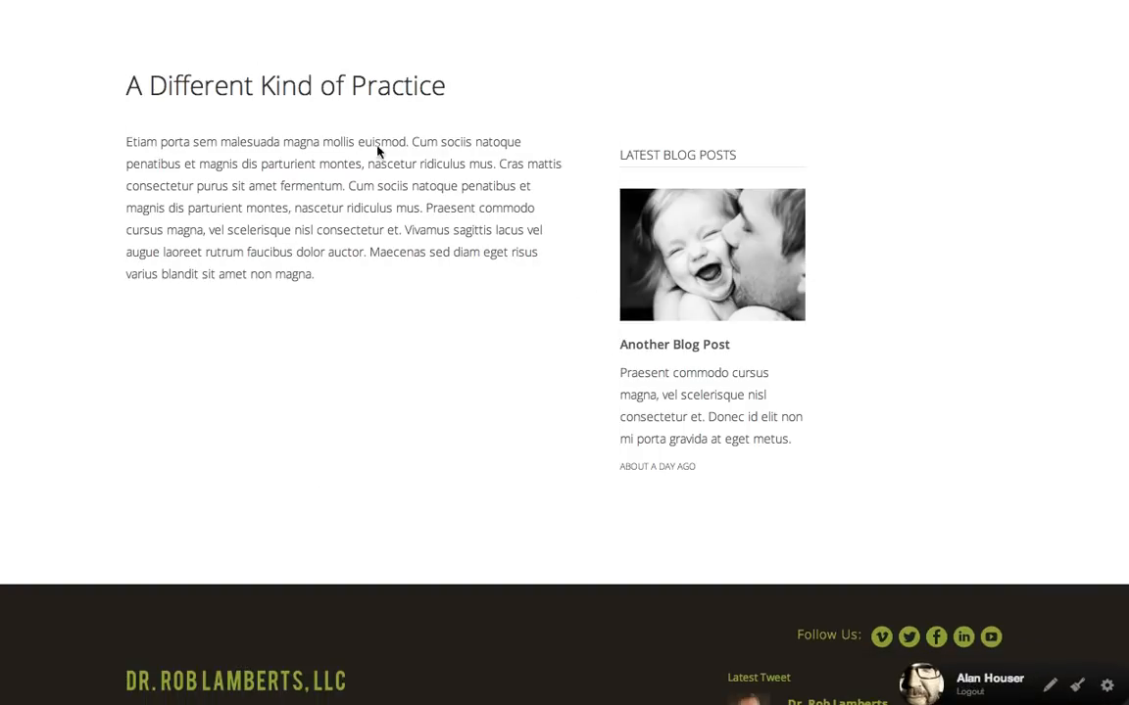
pyautogui.press('Escape')
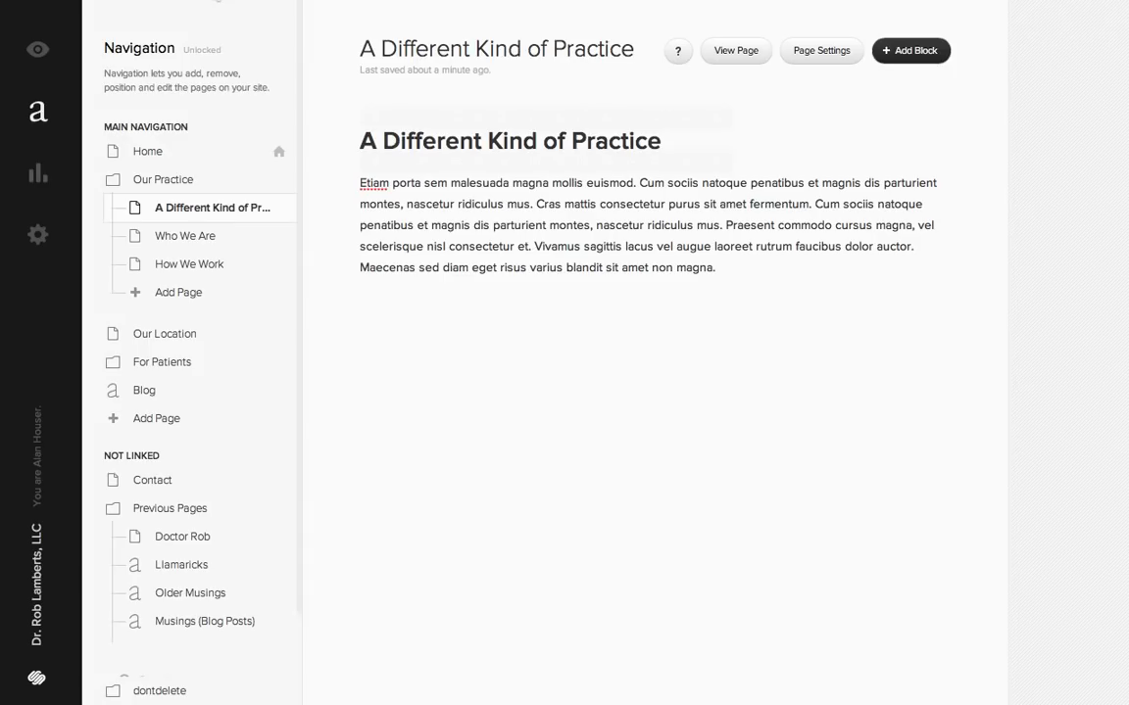
# - Set the page layout of A Different Kind of Practice back to One Sidebar and save the page settings
pyautogui.click(823, 50)
pyautogui.click(828, 279)
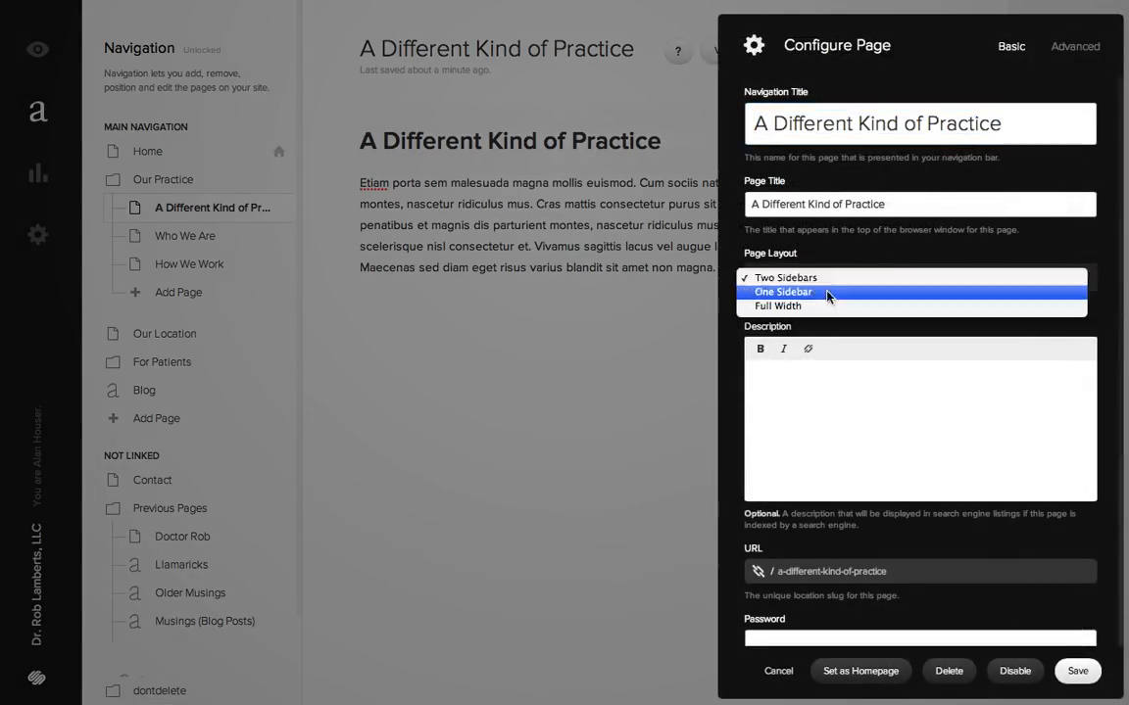
pyautogui.click(828, 293)
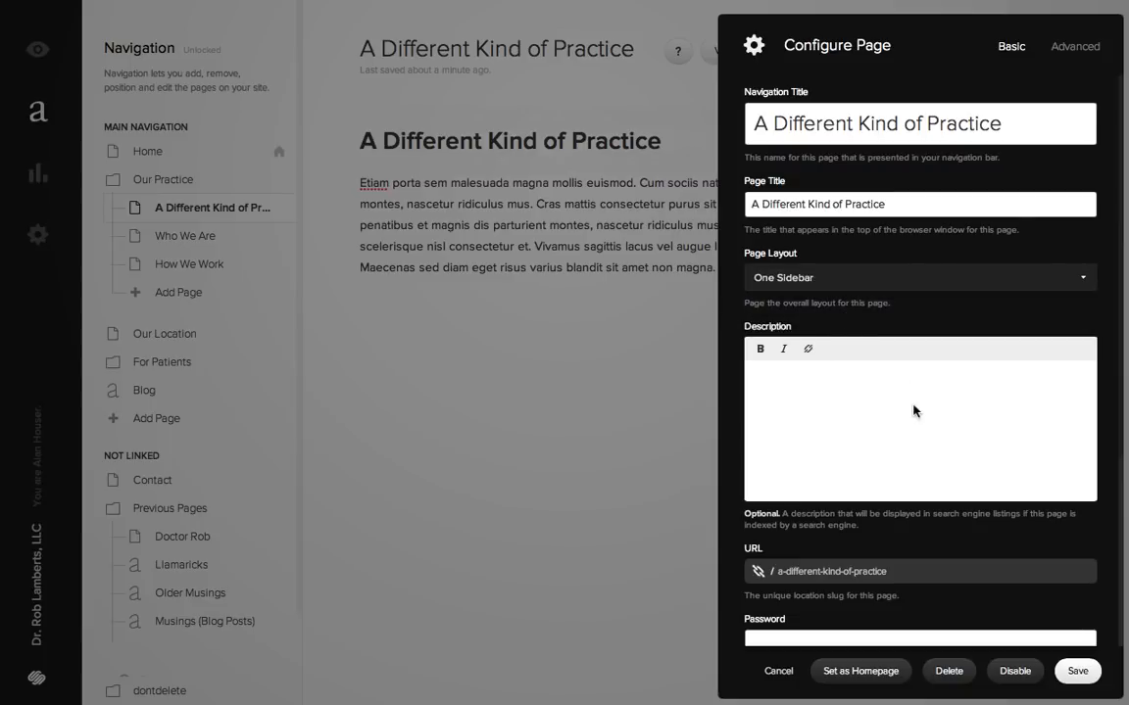
pyautogui.click(1078, 671)
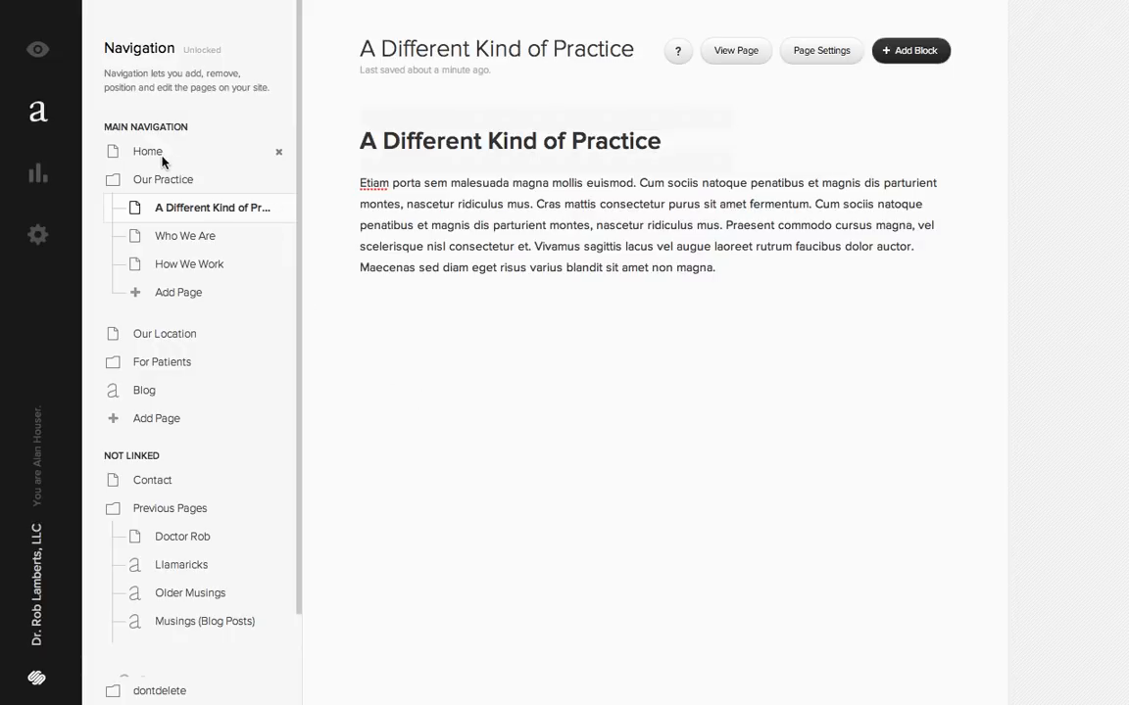
# - Open the Our Location page in the site manager and compare its address text and map with the live page
pyautogui.click(151, 334)
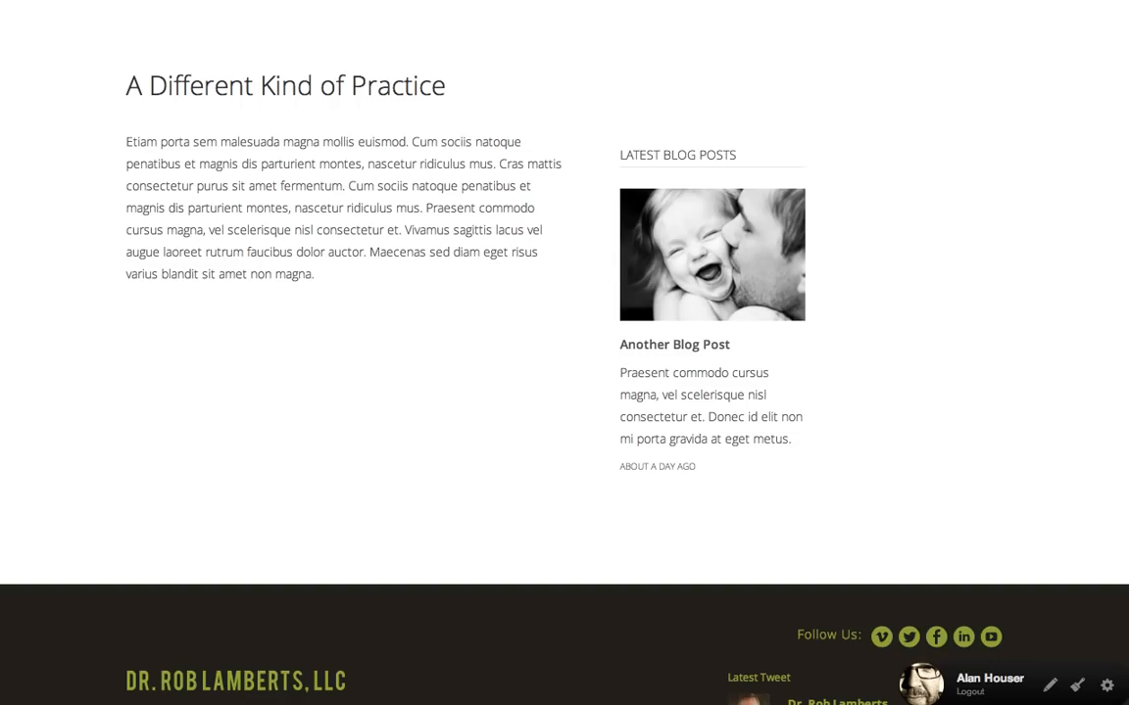
pyautogui.scroll(3, 606, 230)
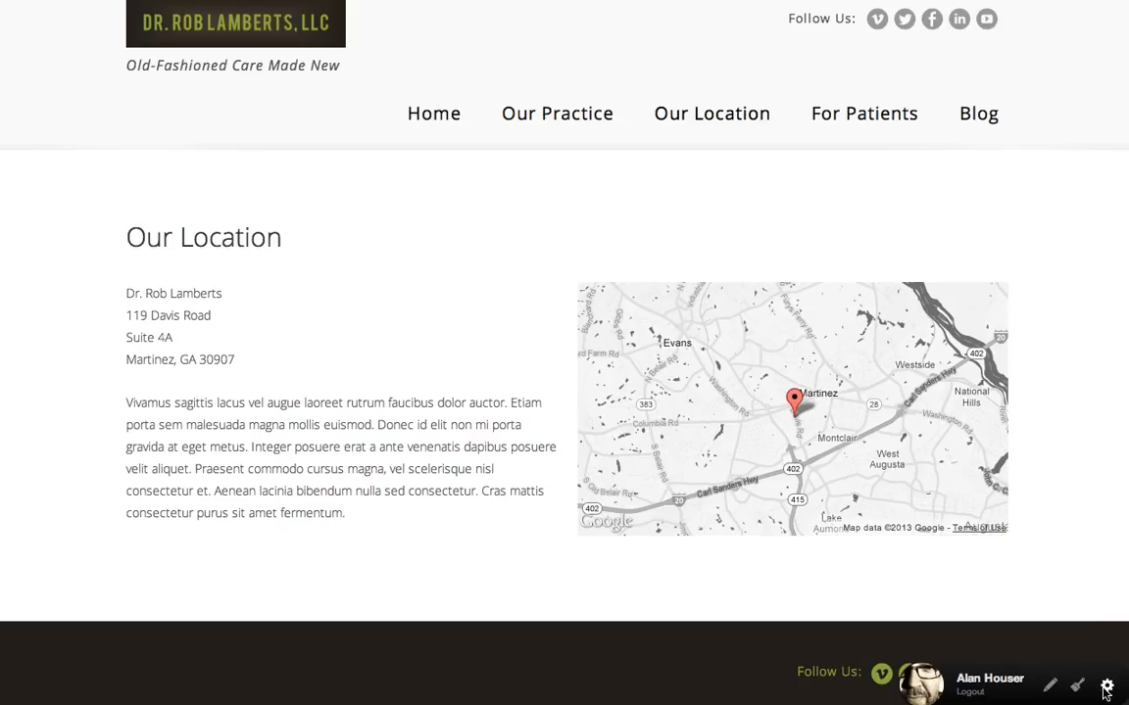
pyautogui.click(179, 0)
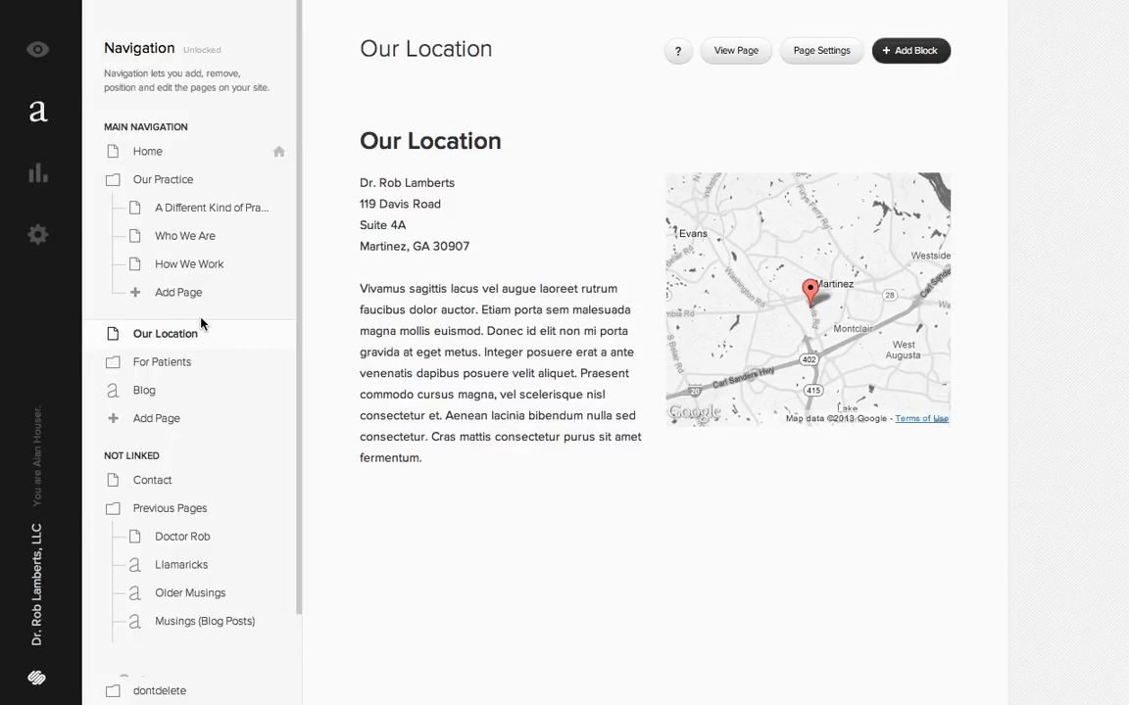
# - Look over the live home page's slideshow and content columns, and view the Who We Are page
pyautogui.click(82, 0)
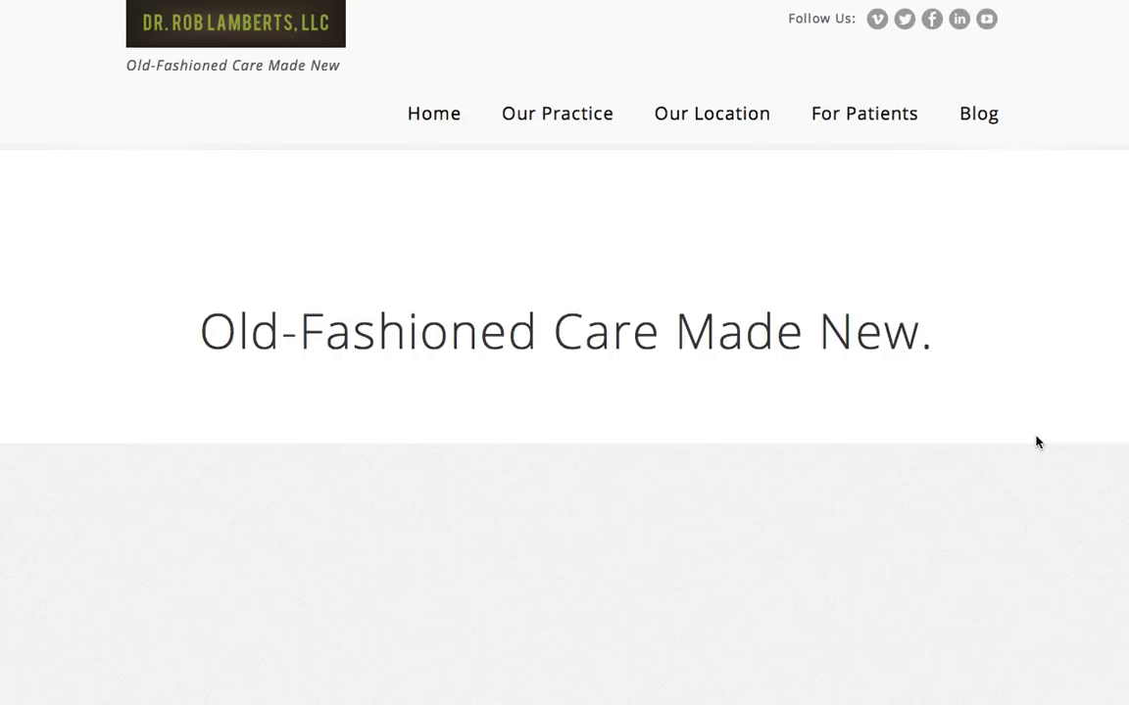
pyautogui.scroll(-3, 1036, 441)
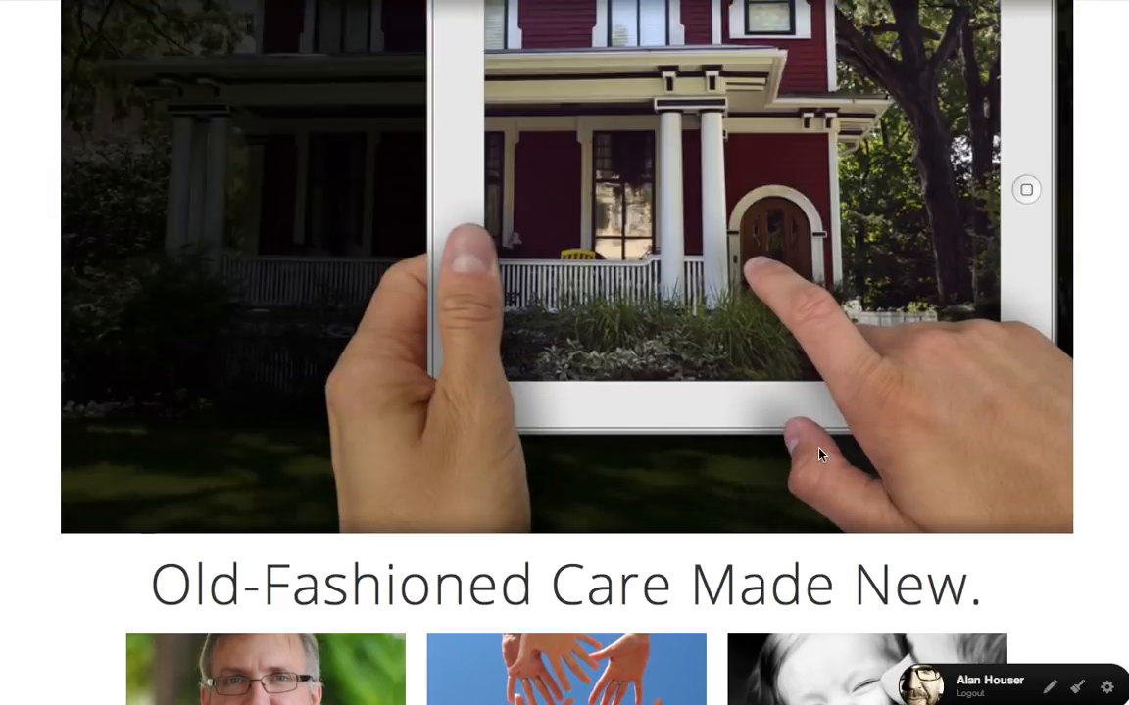
pyautogui.scroll(-5, 819, 455)
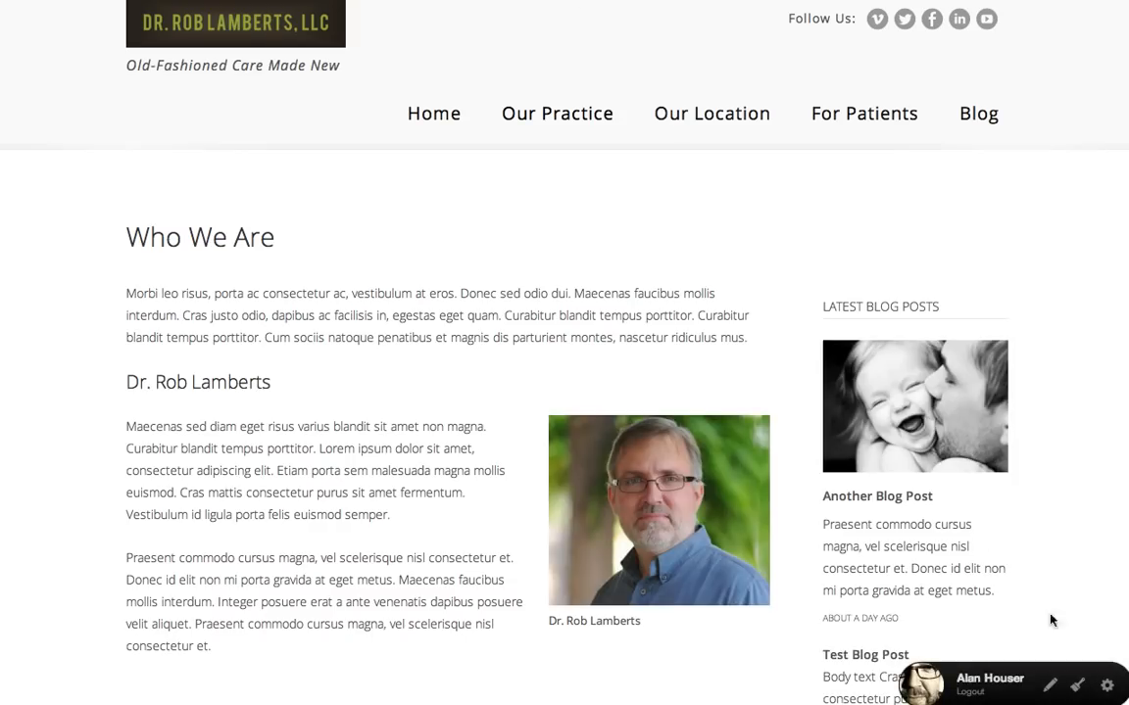
# - Open the page settings of Who We Are and review its layout, description, URL and thumbnail fields
pyautogui.click(1108, 688)
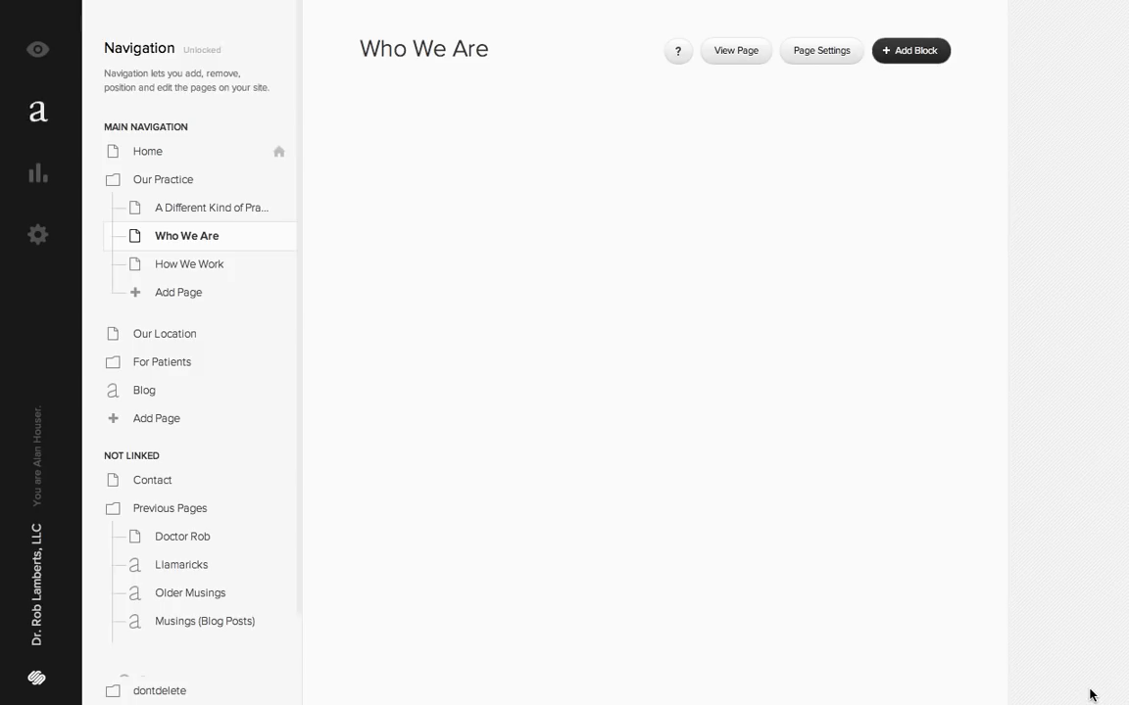
pyautogui.moveTo(861, 415)
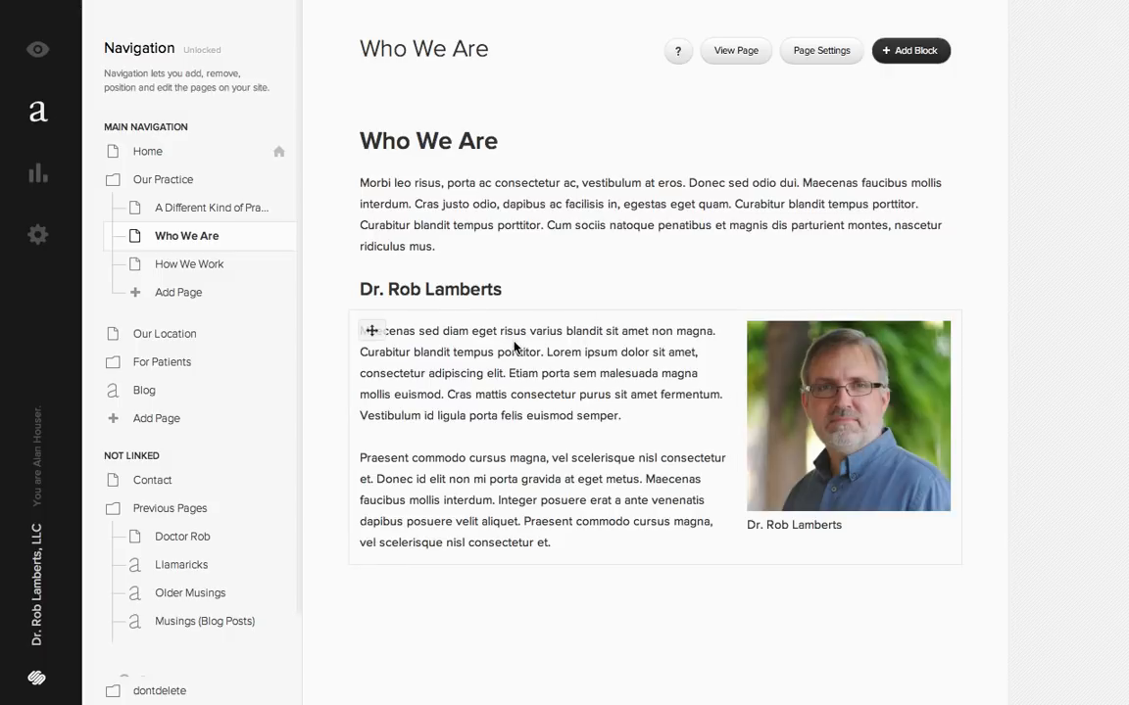
pyautogui.click(819, 51)
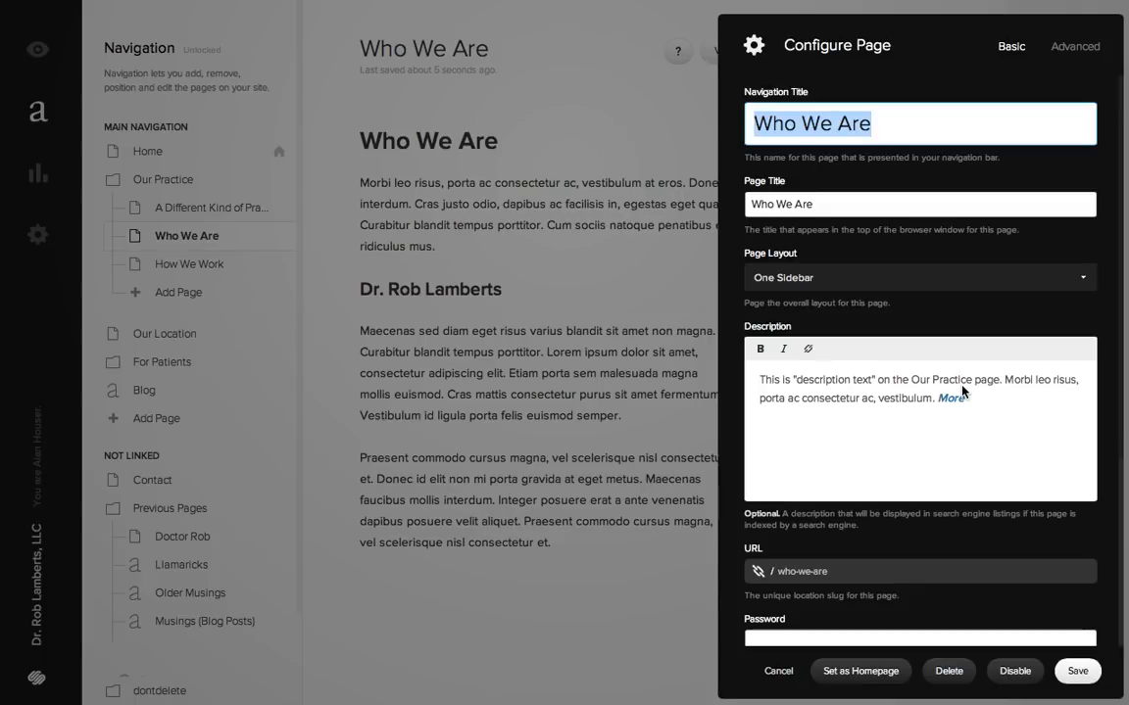
pyautogui.scroll(-3, 813, 432)
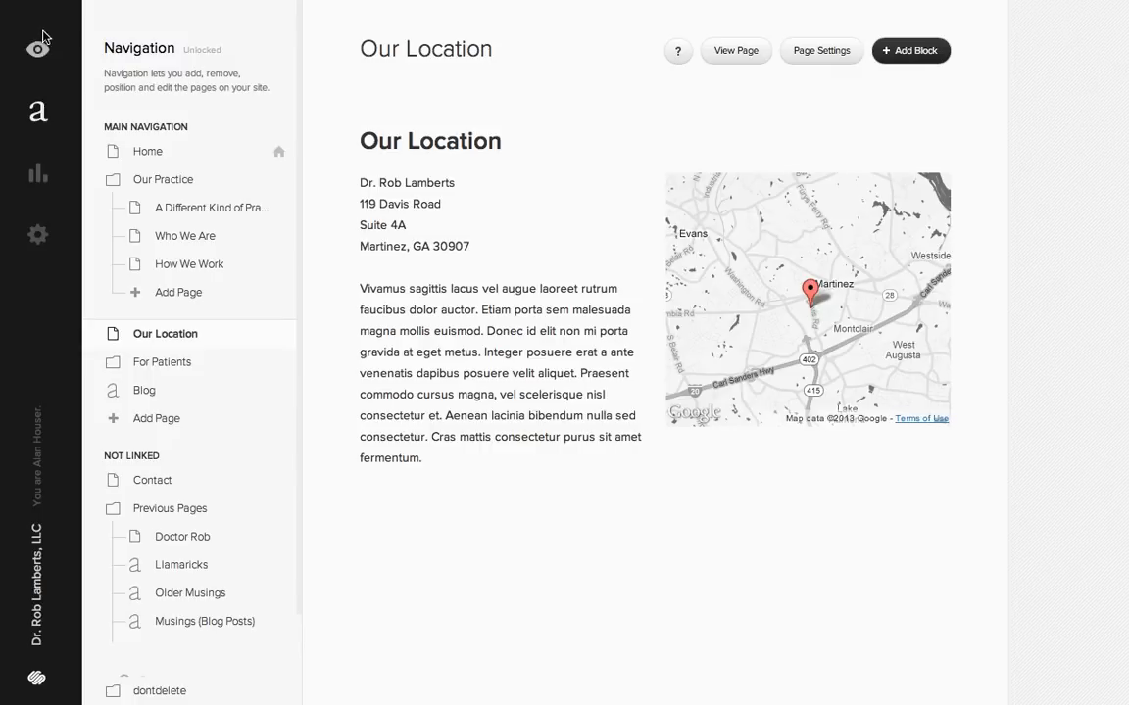
# - View the live Our Location page and its map, and look over the home page's three content columns
pyautogui.click(35, 43)
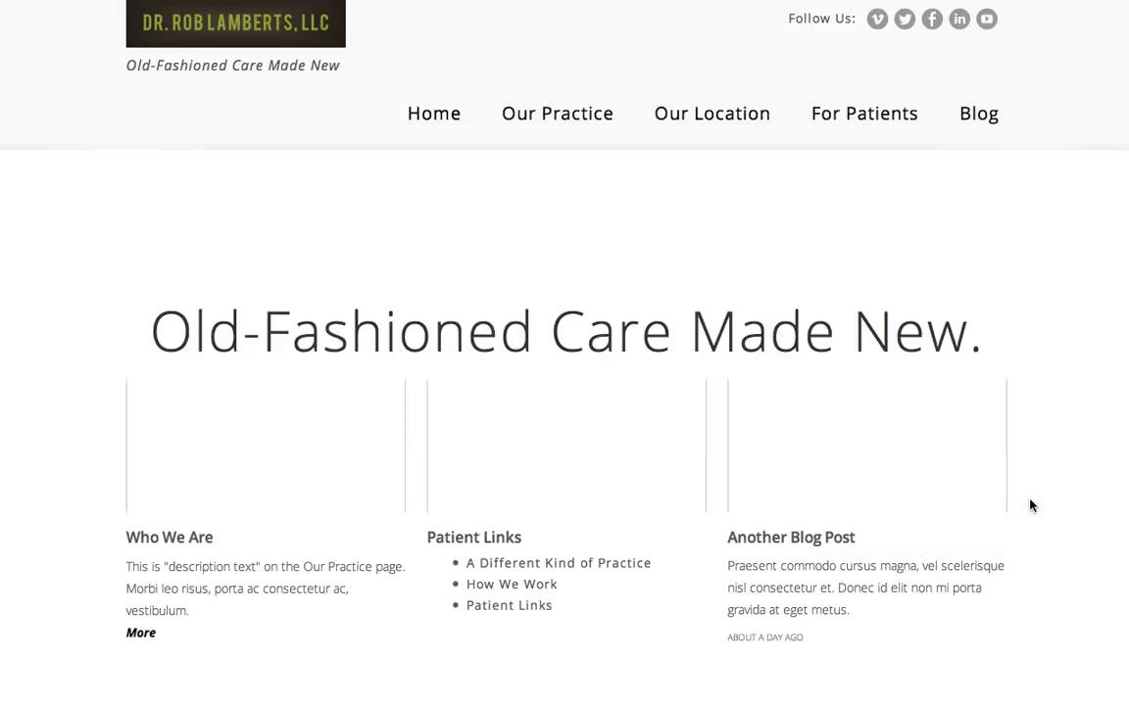
pyautogui.scroll(-3, 1028, 504)
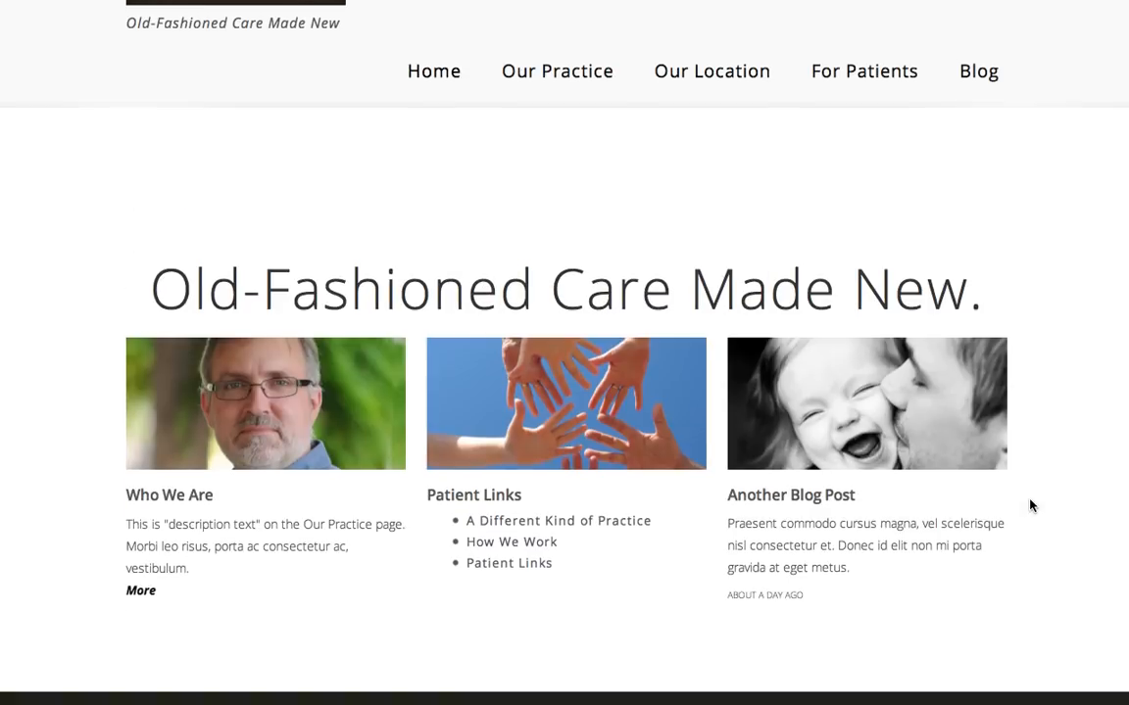
pyautogui.scroll(-5, 1030, 569)
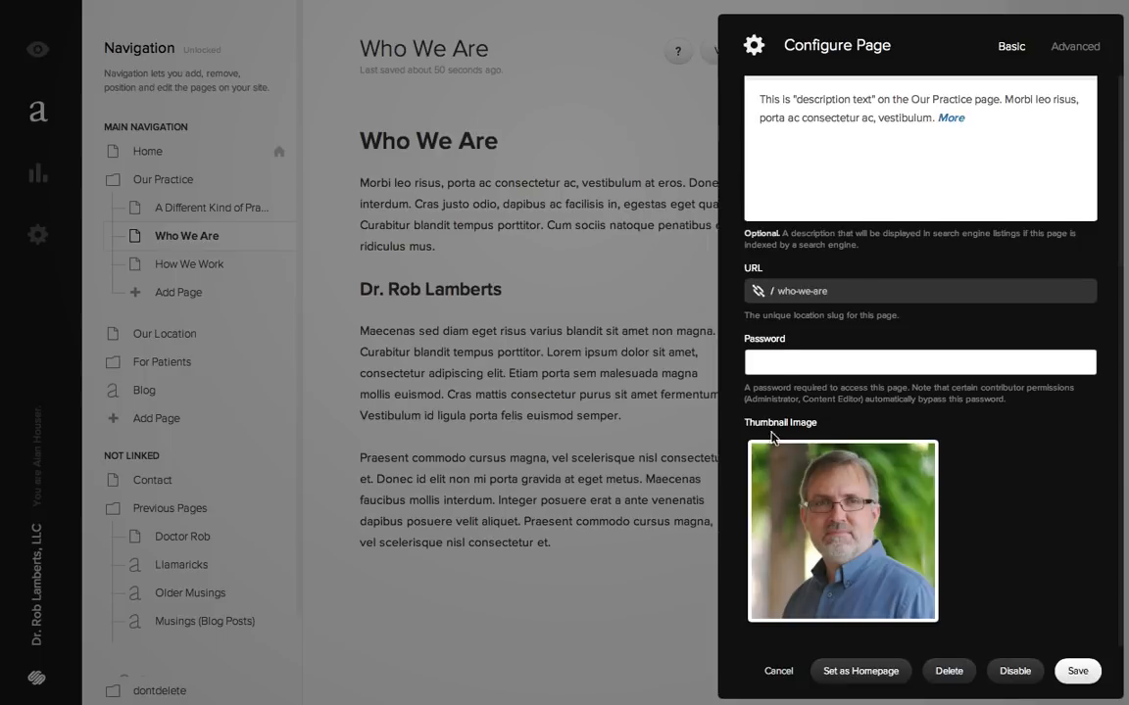
# - Move the focal point of the Who We Are thumbnail image from the face down to the shirt and save the page settings
pyautogui.moveTo(833, 510)
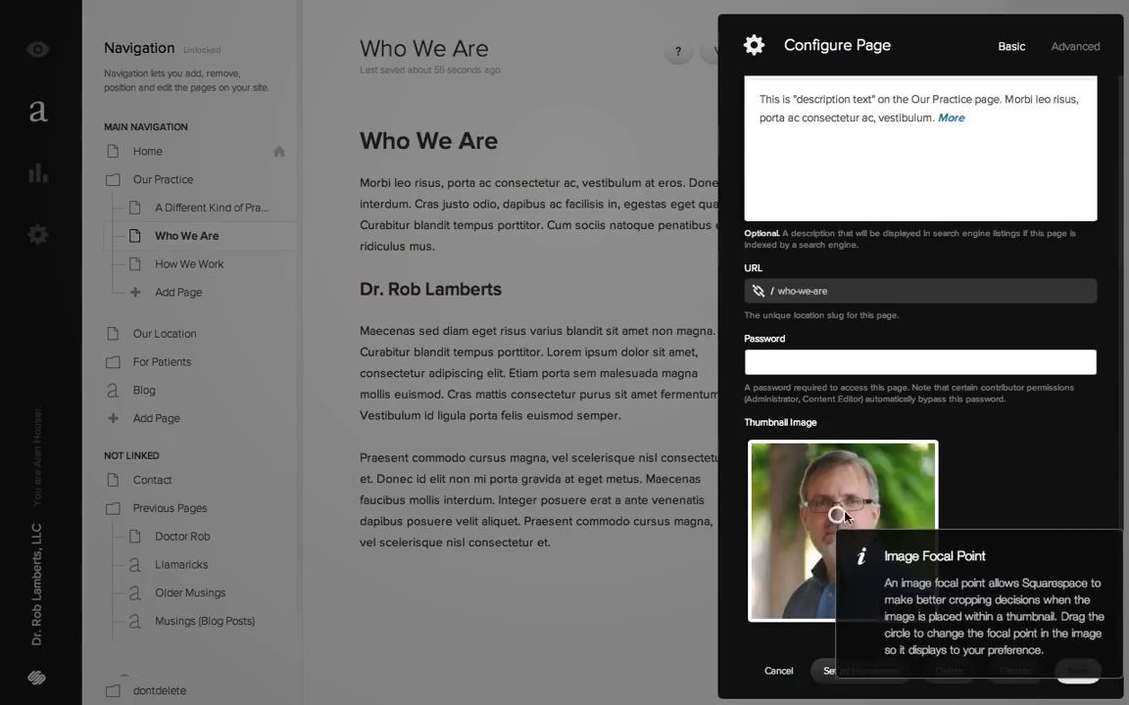
pyautogui.moveTo(838, 518)
pyautogui.mouseDown()
pyautogui.moveTo(863, 510)
pyautogui.moveTo(838, 519)
pyautogui.mouseUp()
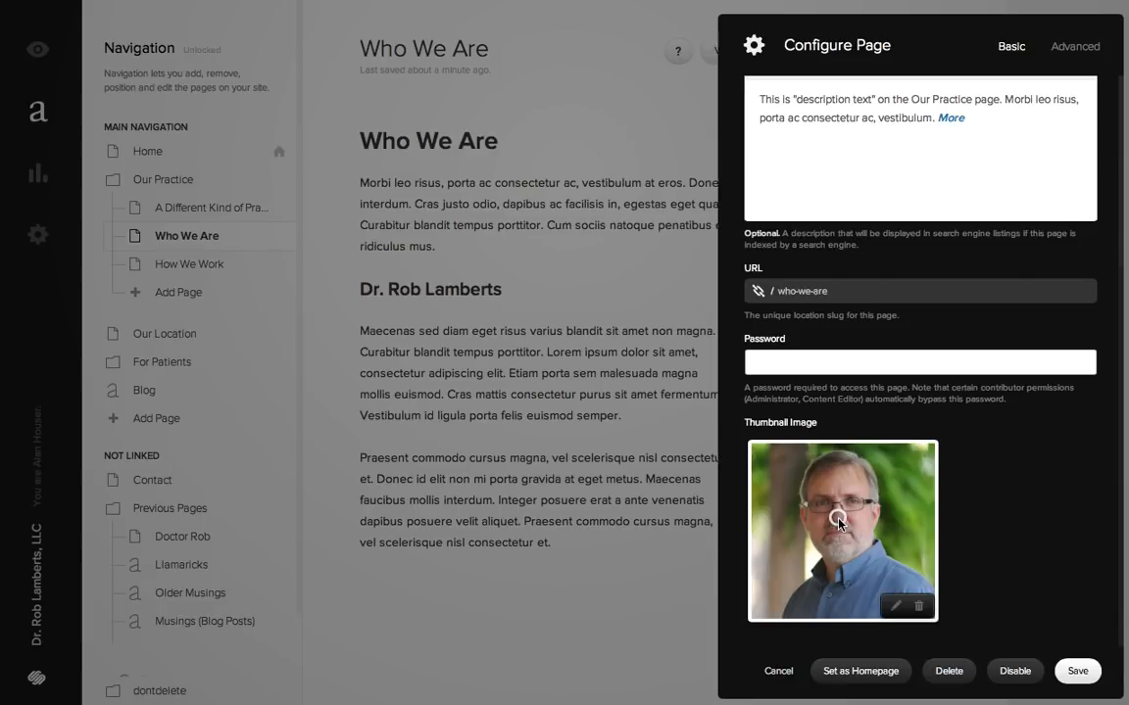
pyautogui.moveTo(838, 520)
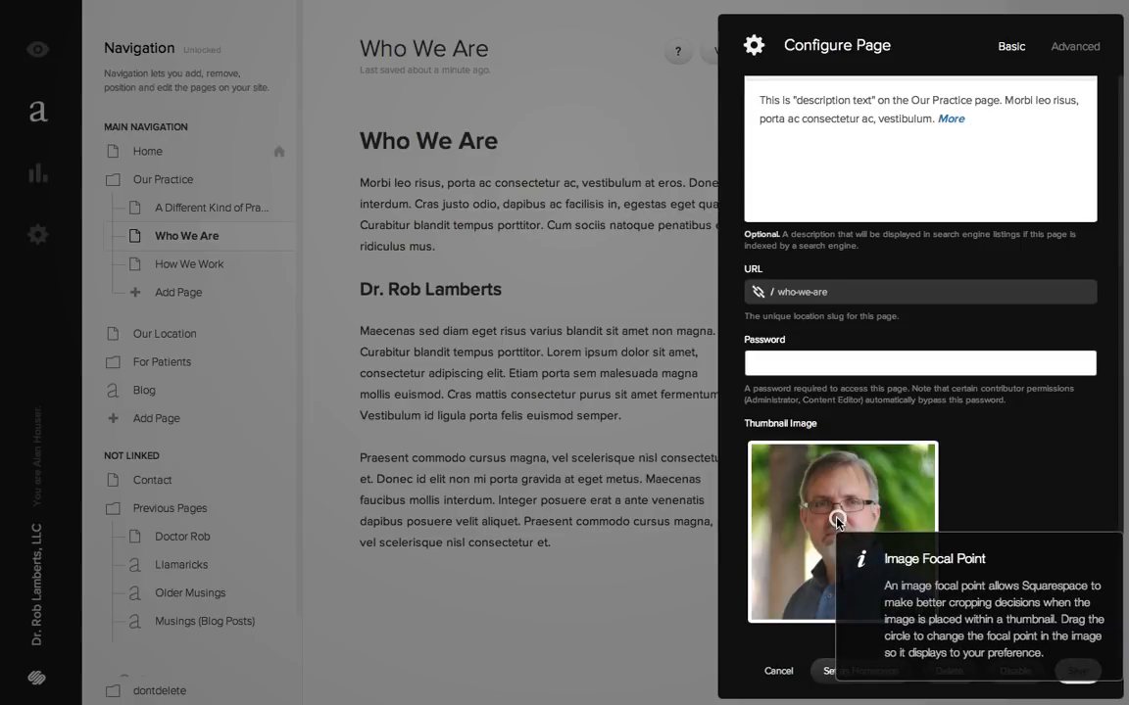
pyautogui.moveTo(838, 521); pyautogui.dragTo(828, 556)
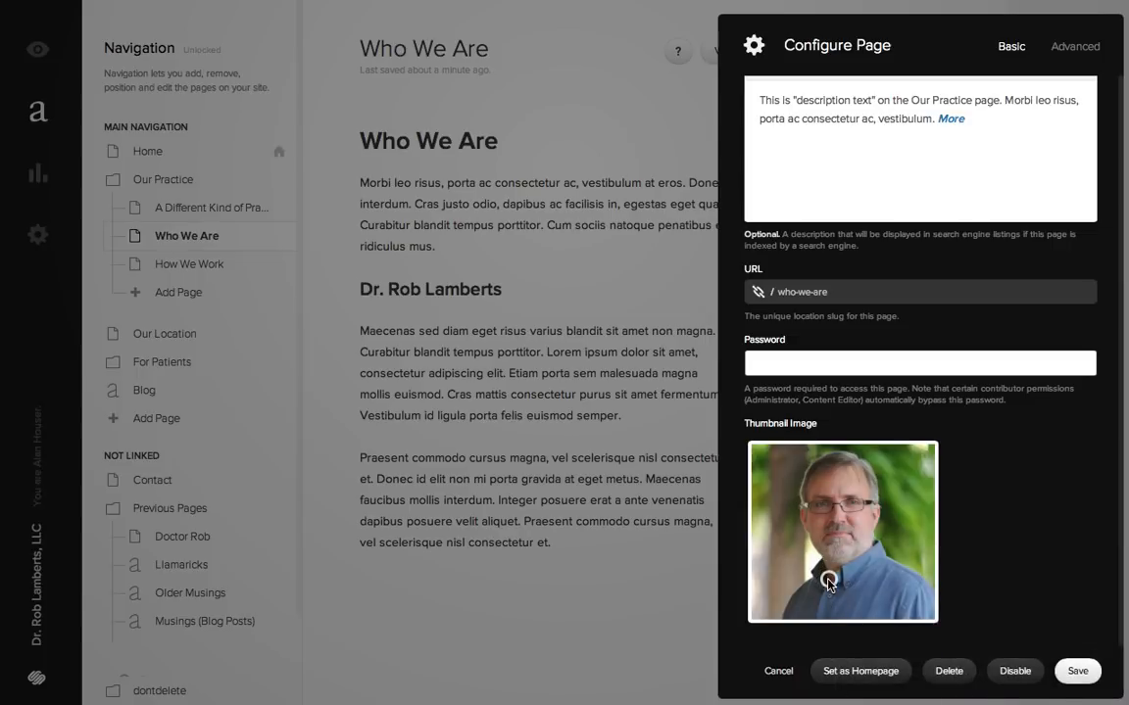
pyautogui.moveTo(830, 593)
pyautogui.mouseDown()
pyautogui.moveTo(814, 581)
pyautogui.moveTo(841, 603)
pyautogui.moveTo(830, 599)
pyautogui.mouseUp()
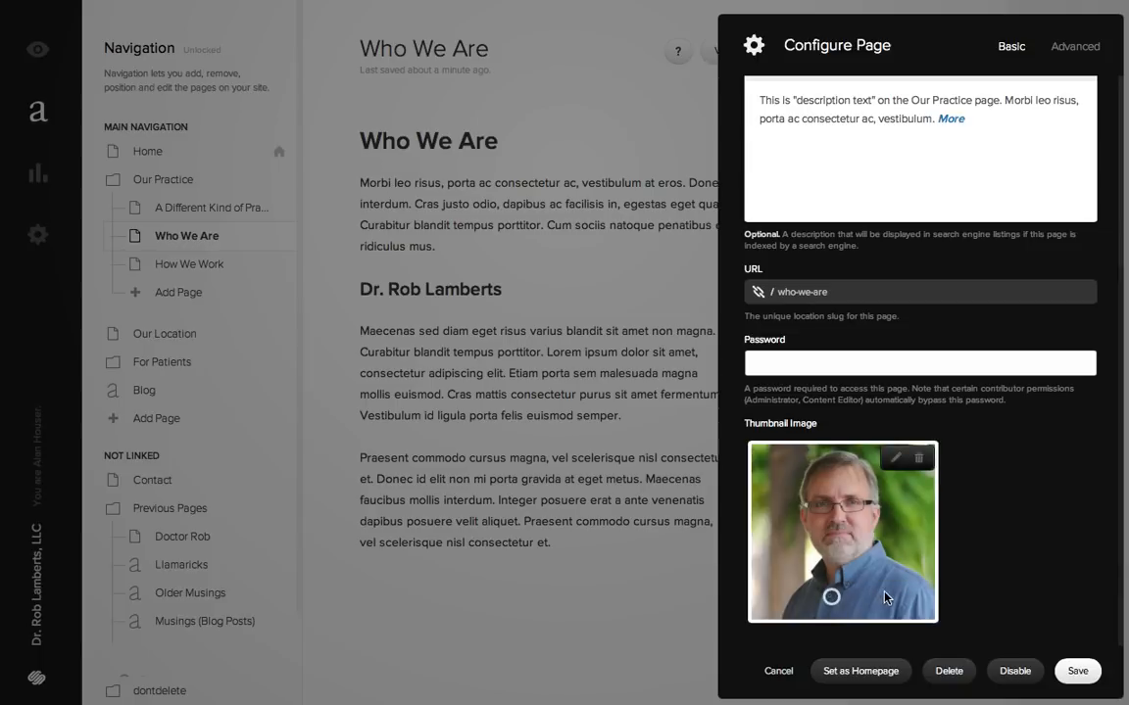
pyautogui.click(1078, 671)
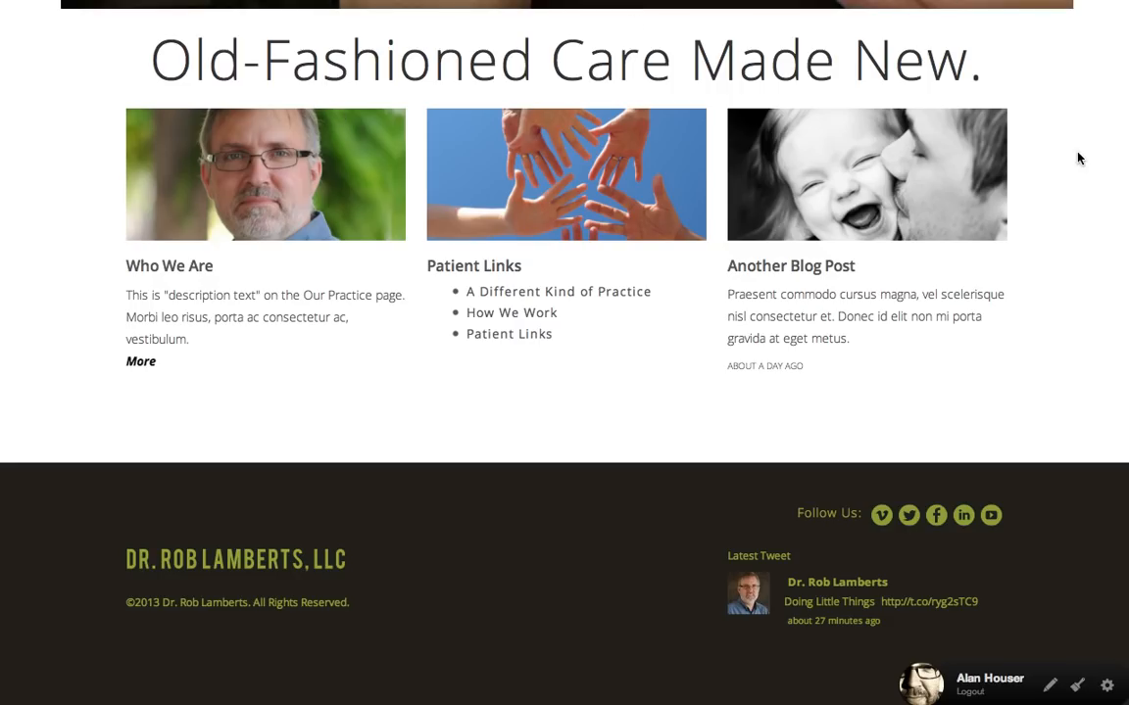
# - Reload the live home page, check the thumbnail crop in a narrowed browser window, and widen the window again
pyautogui.press('super+r')
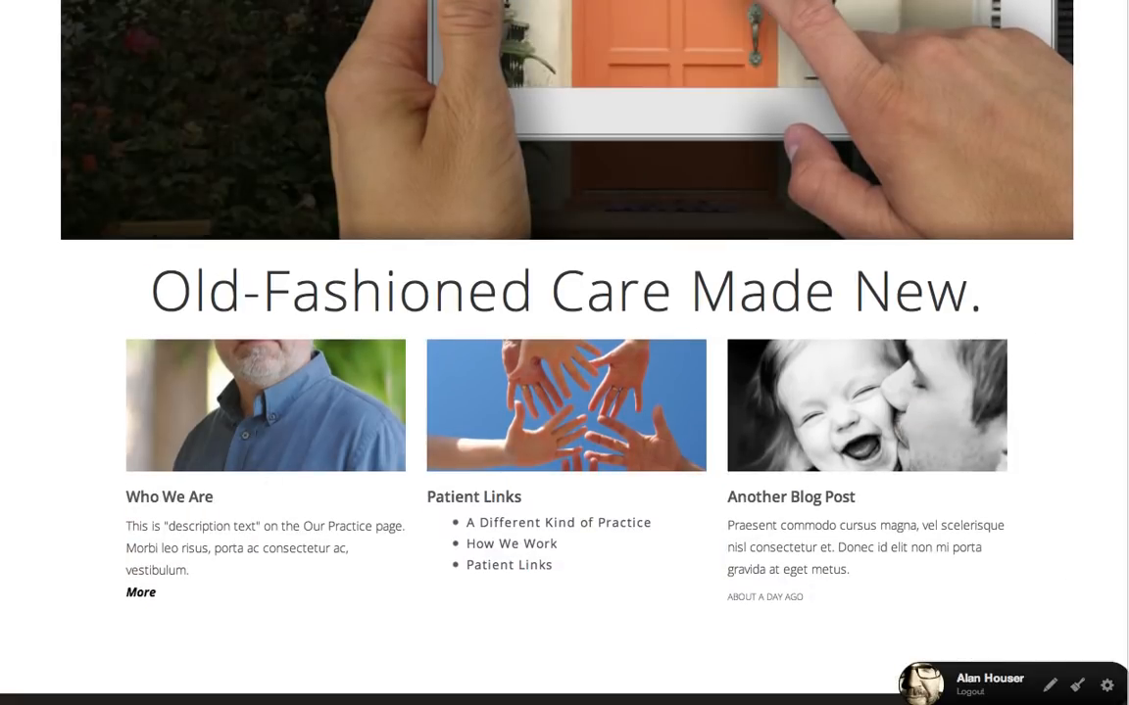
pyautogui.moveTo(1127, 453); pyautogui.dragTo(519, 446)
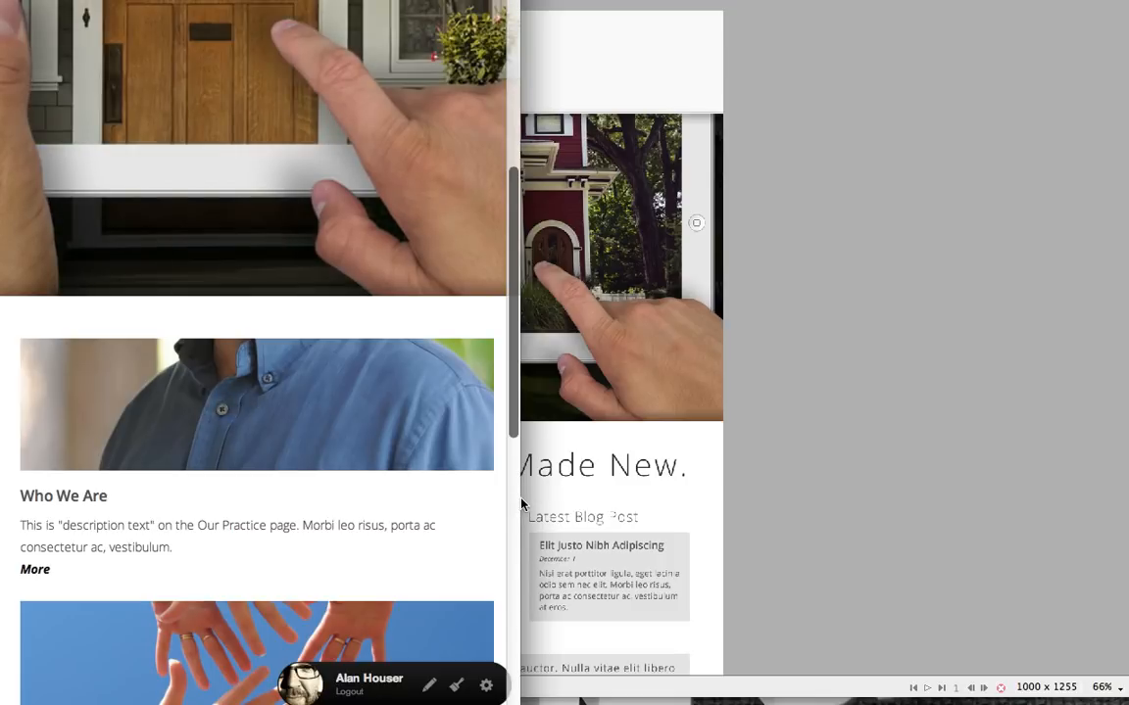
pyautogui.moveTo(523, 505); pyautogui.dragTo(1047, 468)
pyautogui.click(764, 1)
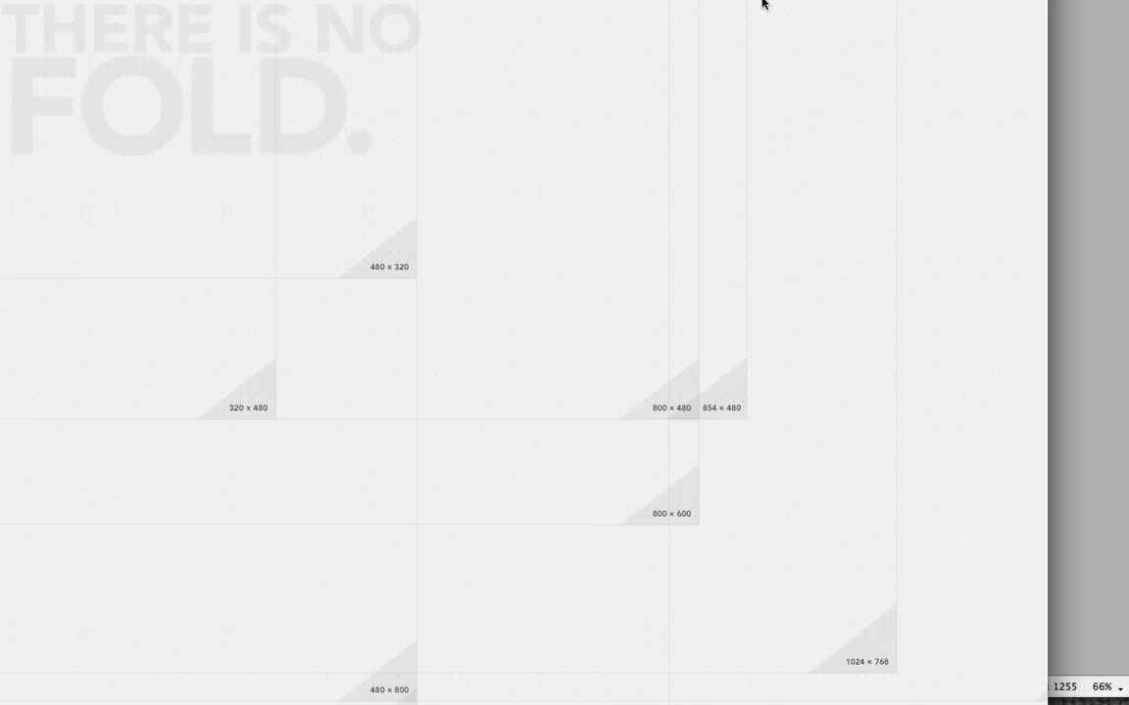
pyautogui.moveTo(1044, 347); pyautogui.dragTo(1127, 348)
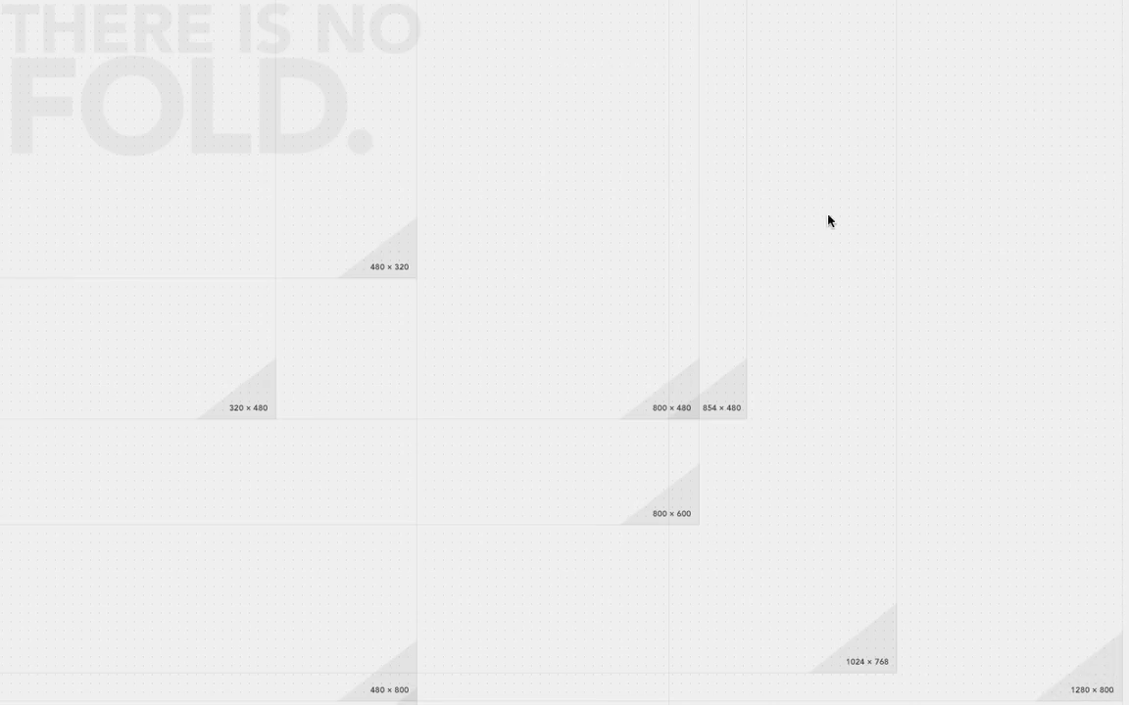
# - Move the focal point of the Who We Are thumbnail image back onto the face and save the page settings
pyautogui.click(224, 1)
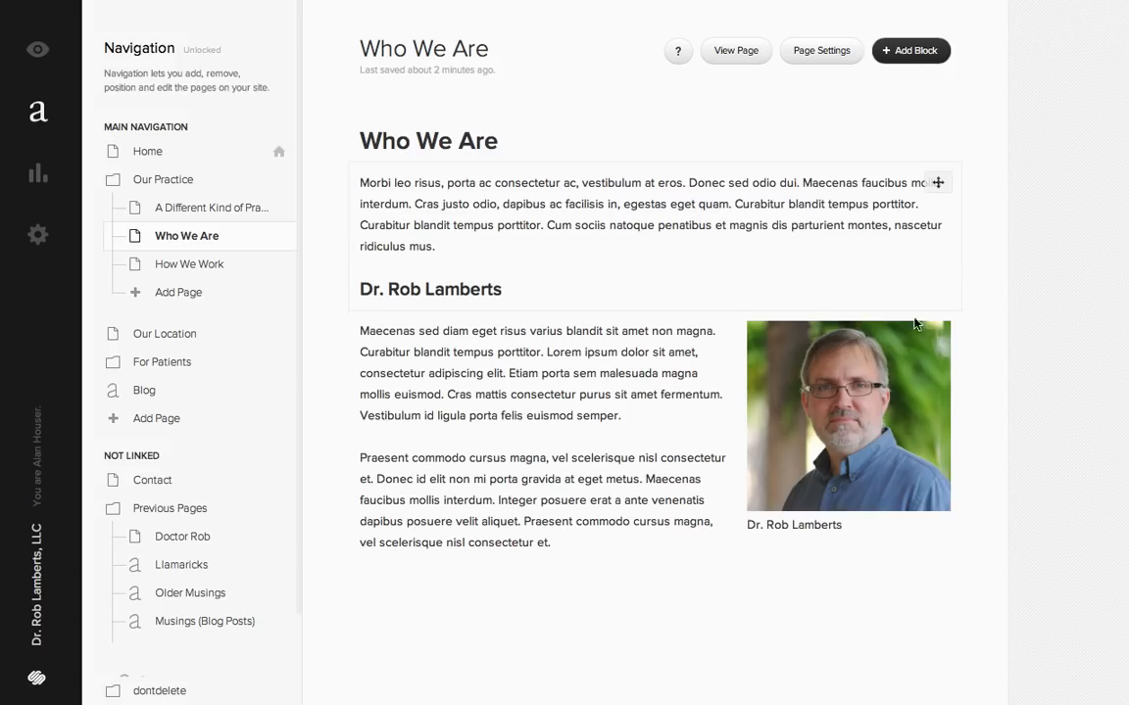
pyautogui.click(838, 57)
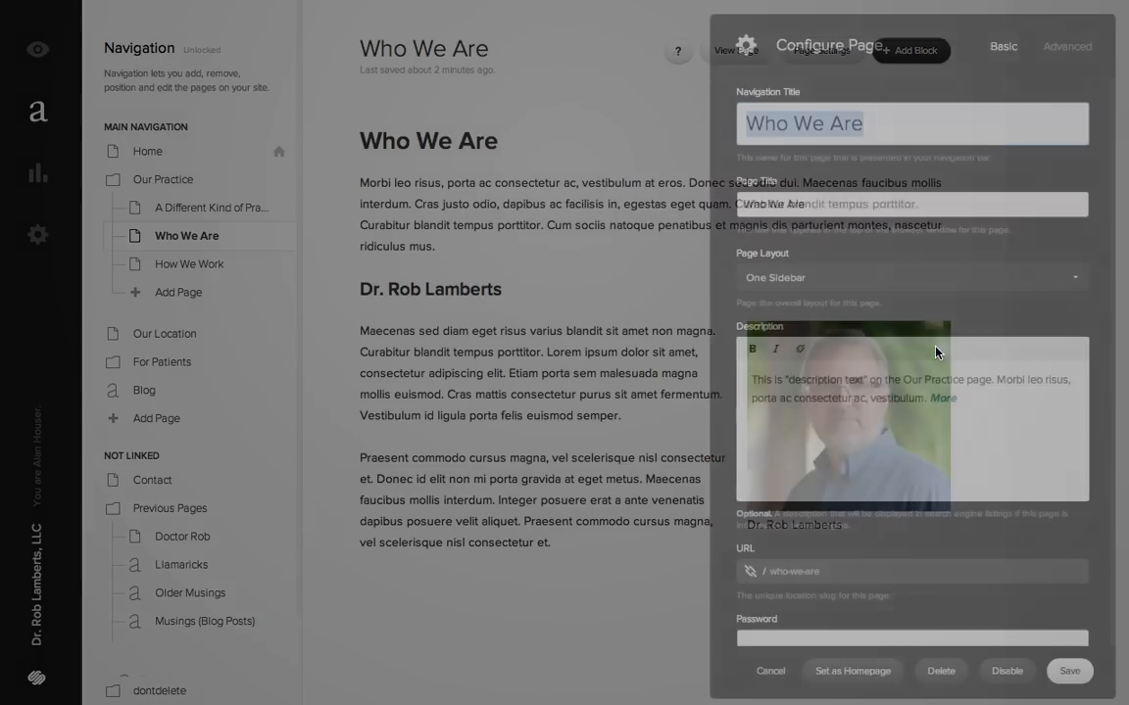
pyautogui.scroll(-5, 1094, 510)
pyautogui.moveTo(821, 595)
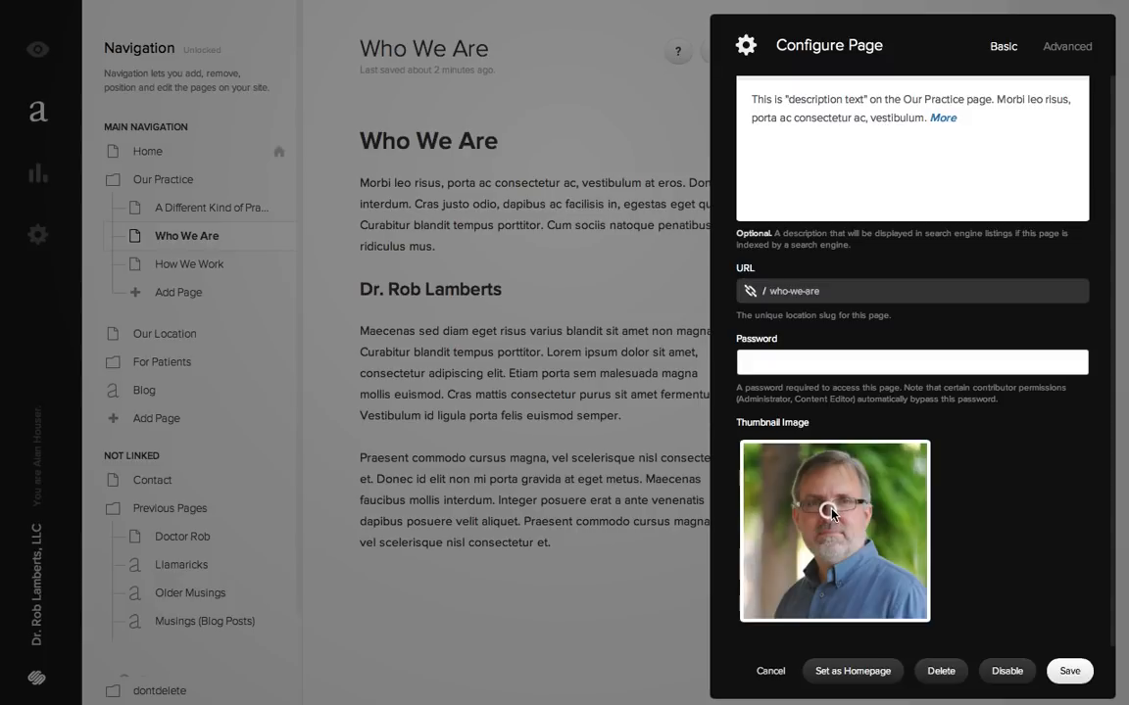
pyautogui.click(1069, 673)
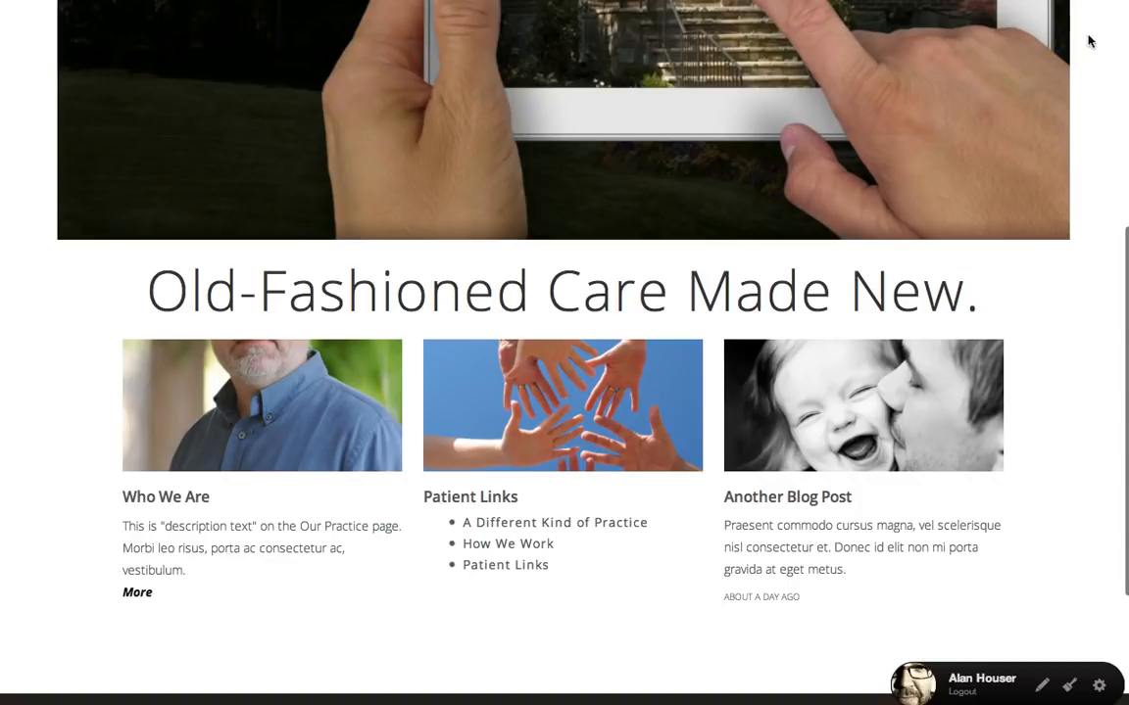
# - Reload the live home page and compare the Who We Are thumbnail crop and description text with the page settings
pyautogui.press('super+r')
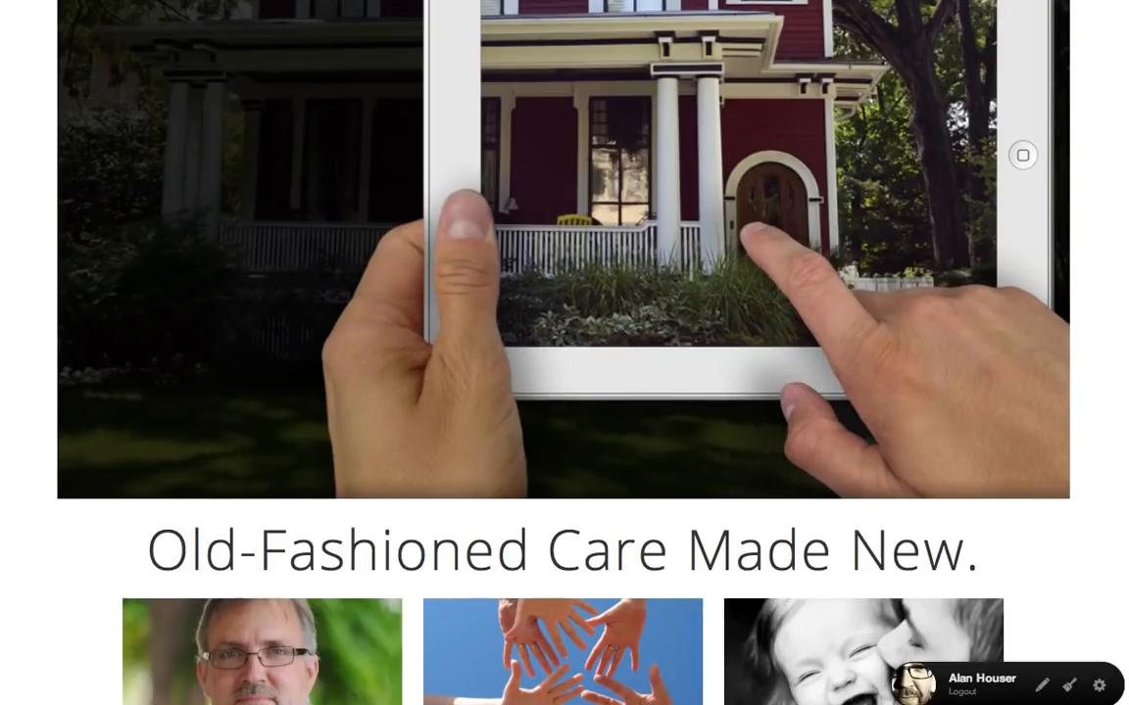
pyautogui.scroll(-2, 1050, 293)
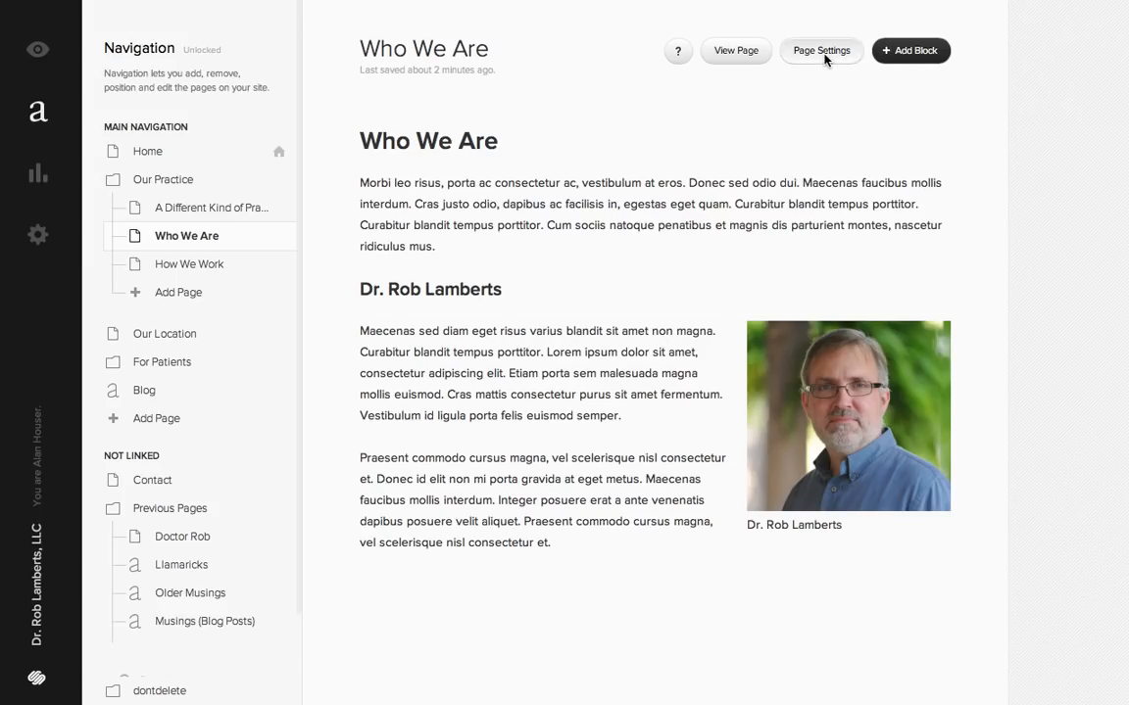
pyautogui.click(822, 53)
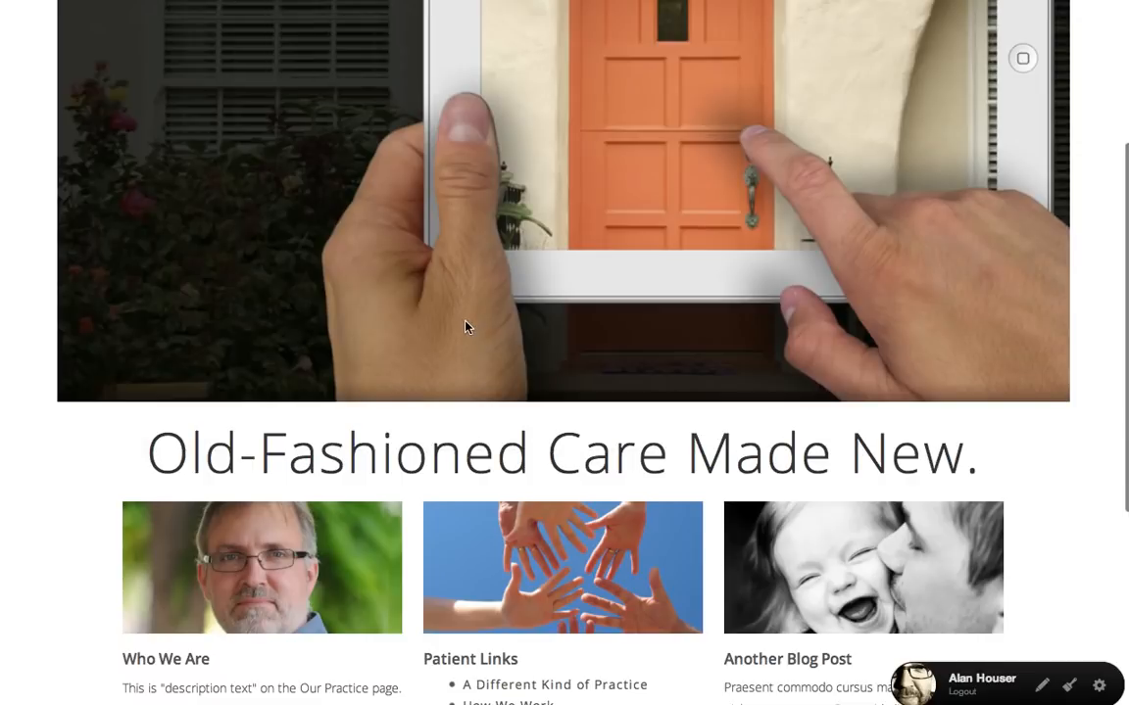
pyautogui.scroll(-2, 346, 351)
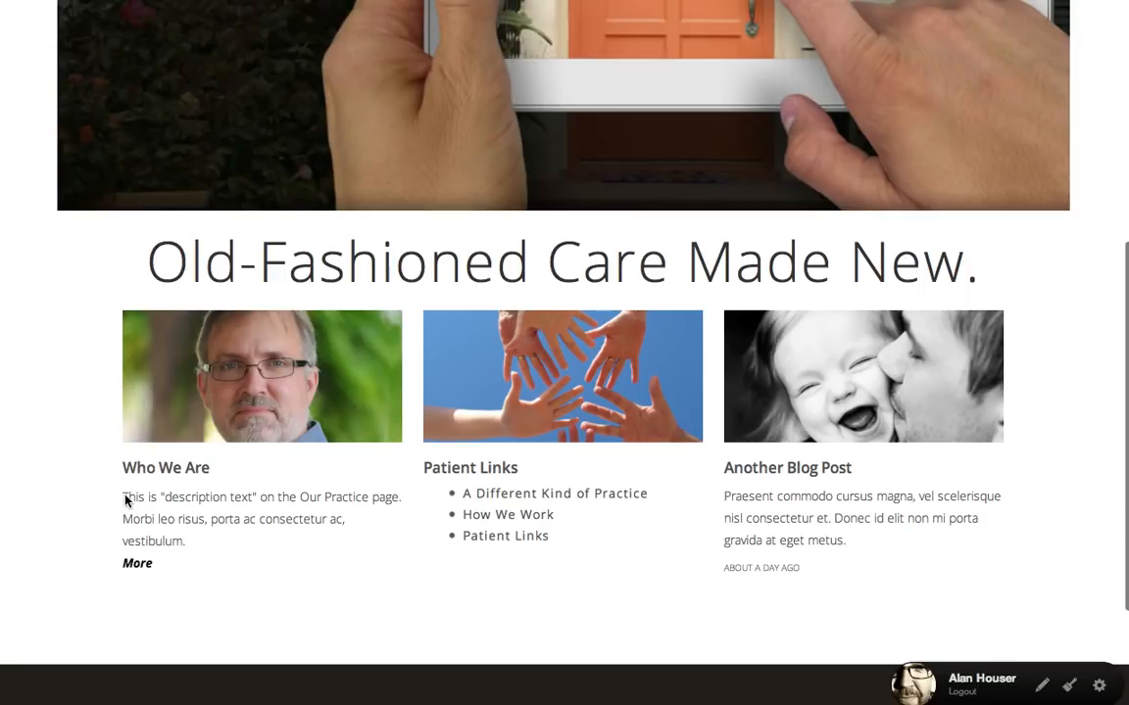
pyautogui.moveTo(124, 499); pyautogui.dragTo(364, 516)
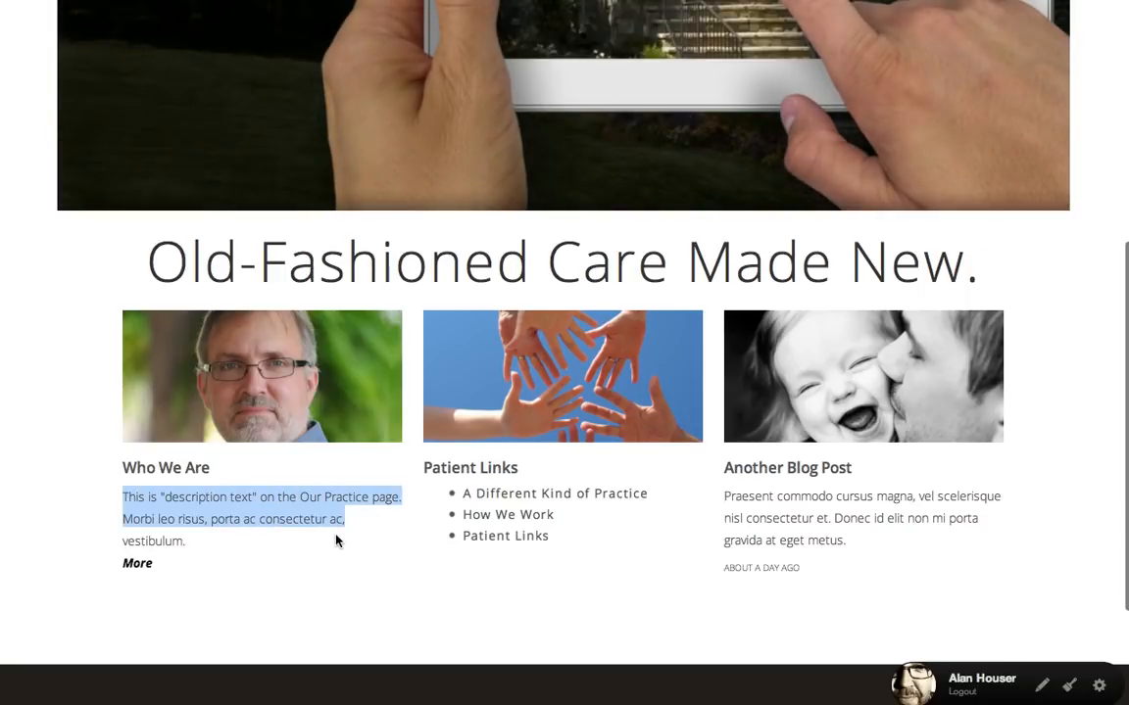
pyautogui.click(336, 535)
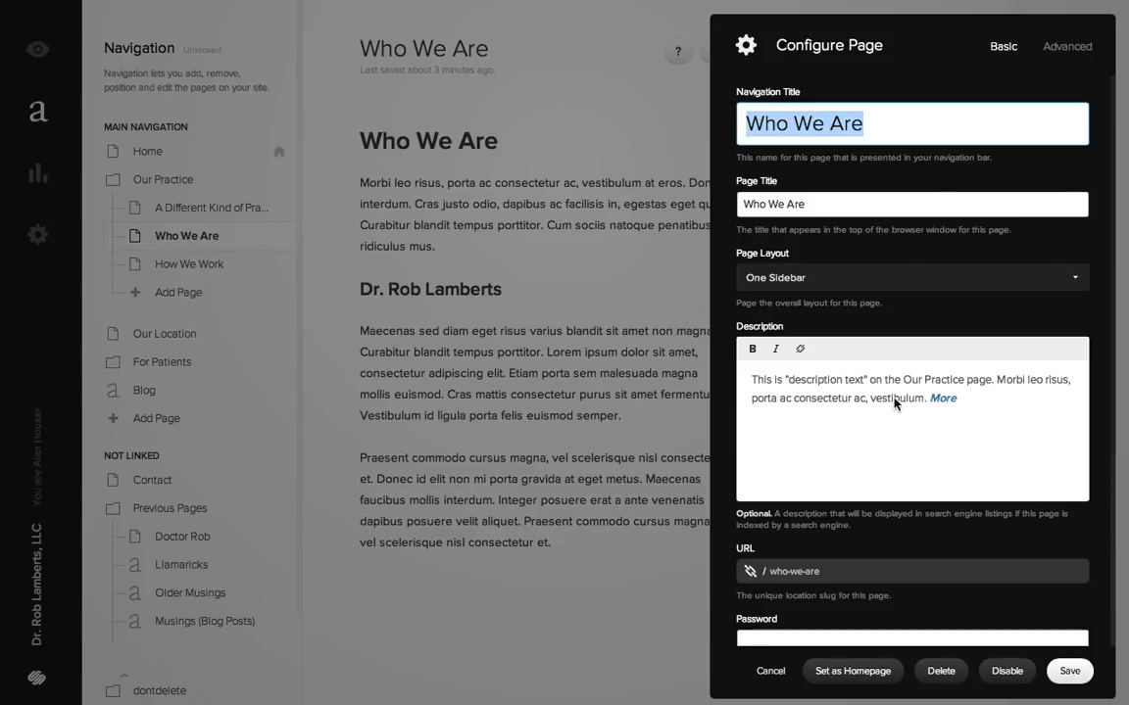
# - Remove the link from "More" at the end of the Who We Are description, delete the word and retype it
pyautogui.click(889, 395)
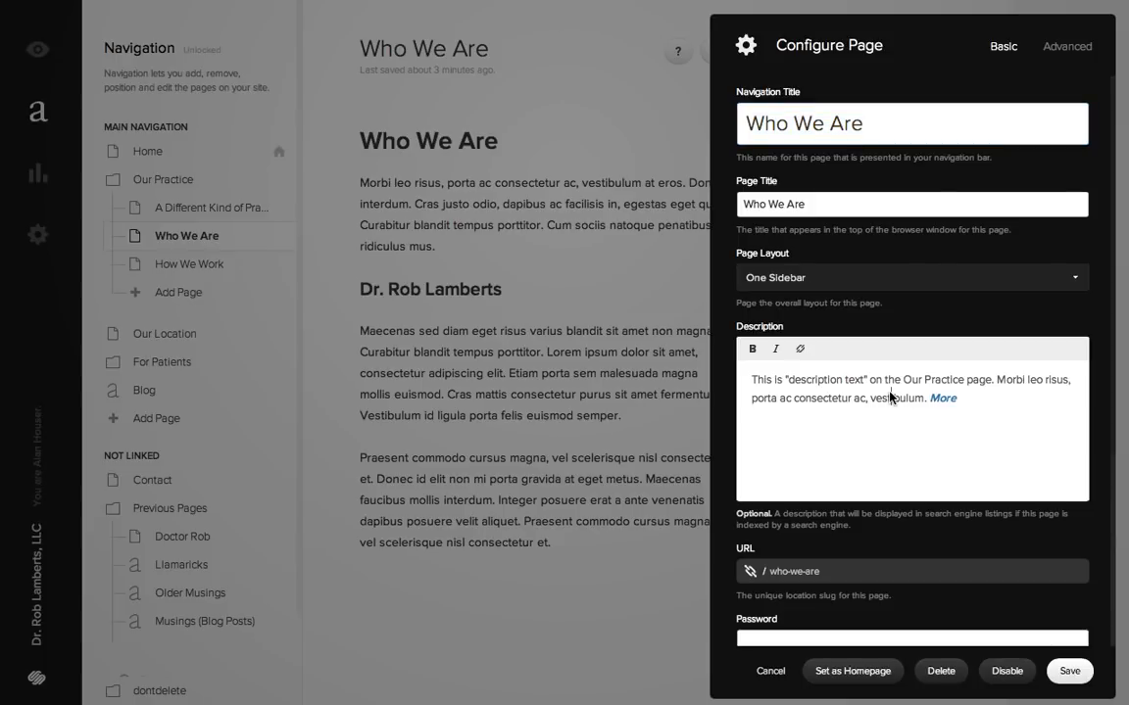
pyautogui.click(968, 401)
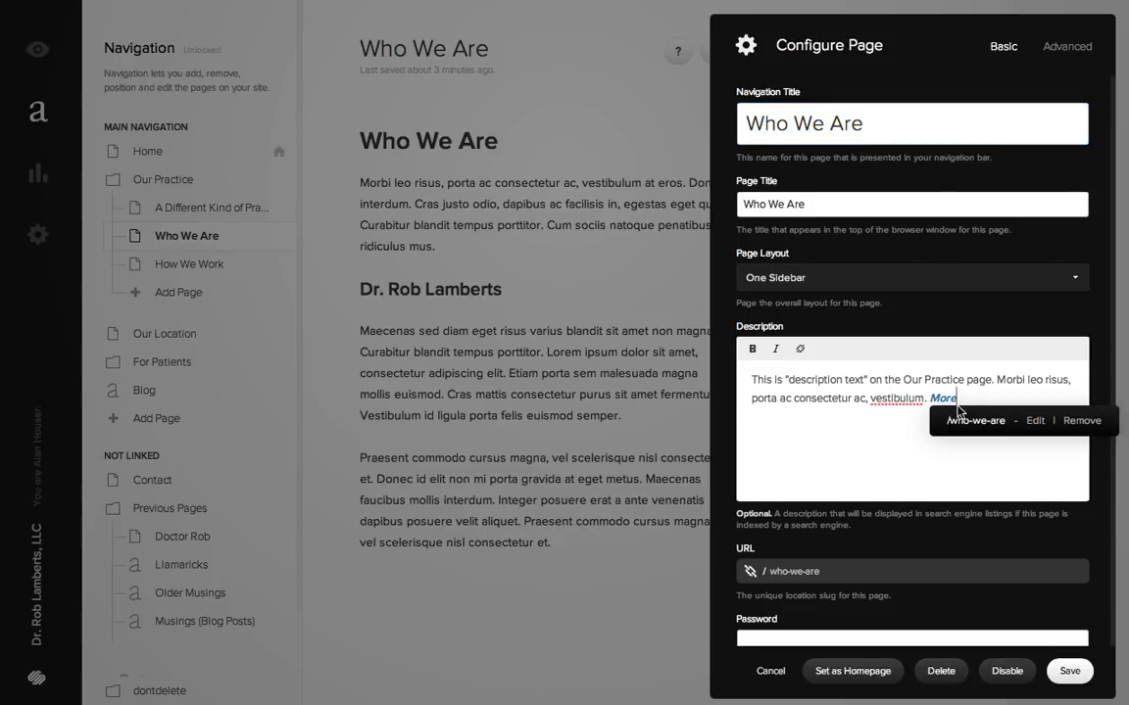
pyautogui.click(1068, 422)
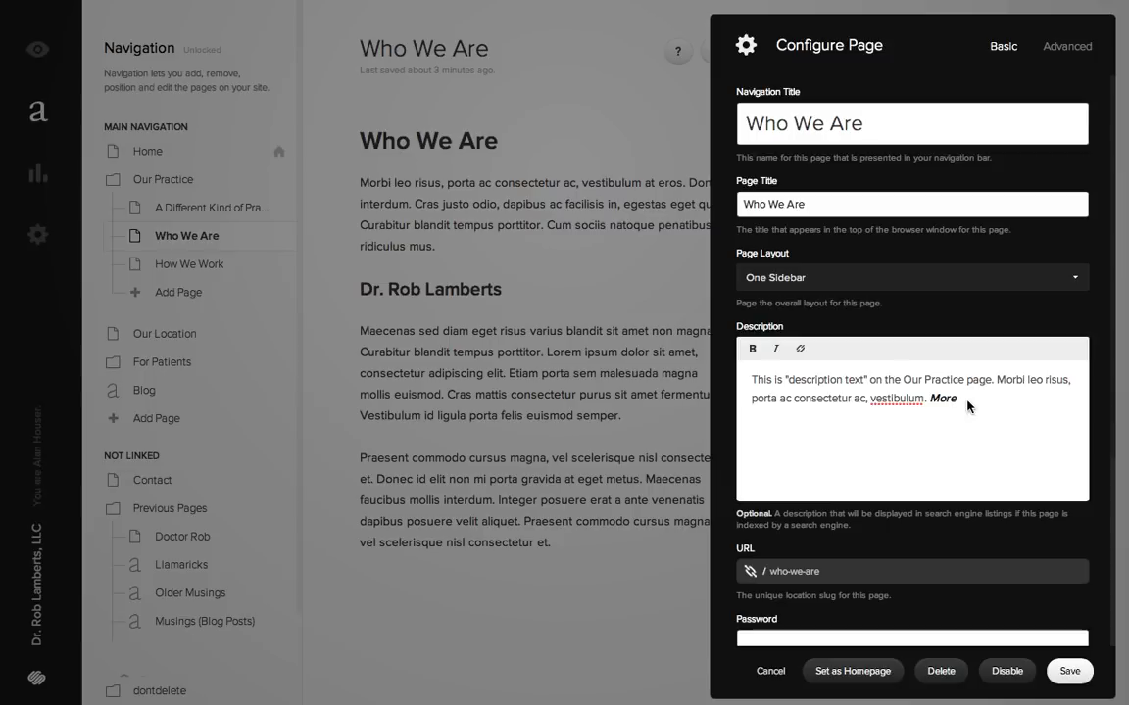
pyautogui.press('BackSpace')
pyautogui.press('BackSpace')
pyautogui.press('BackSpace')
pyautogui.press('BackSpace')
pyautogui.press('BackSpace')
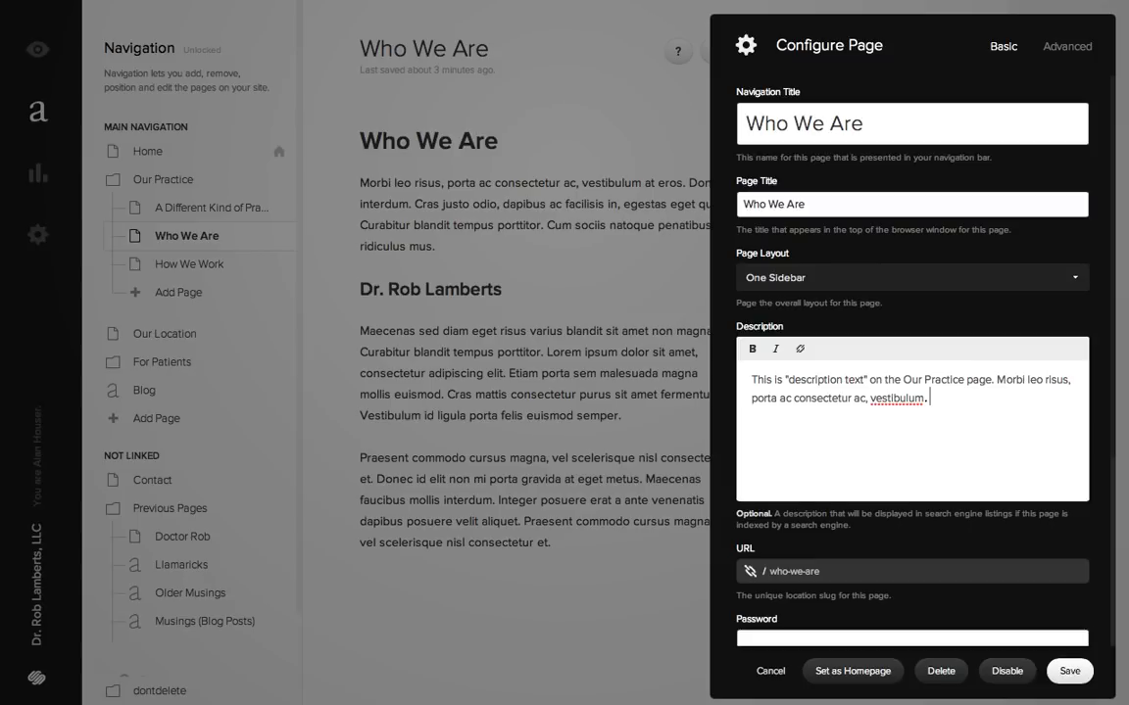
pyautogui.write('More')
# - Link "More" in the Who We Are description to the site's Who We Are page and save the page settings
pyautogui.doubleClick(940, 398)
pyautogui.click(800, 349)
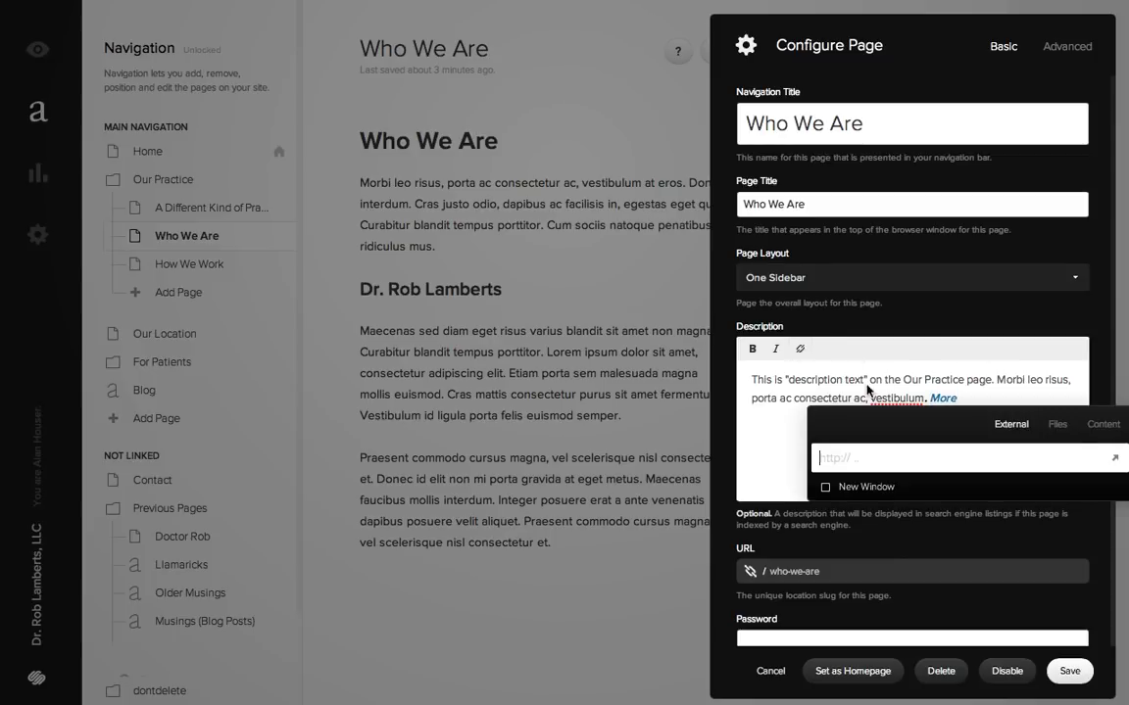
pyautogui.click(1102, 426)
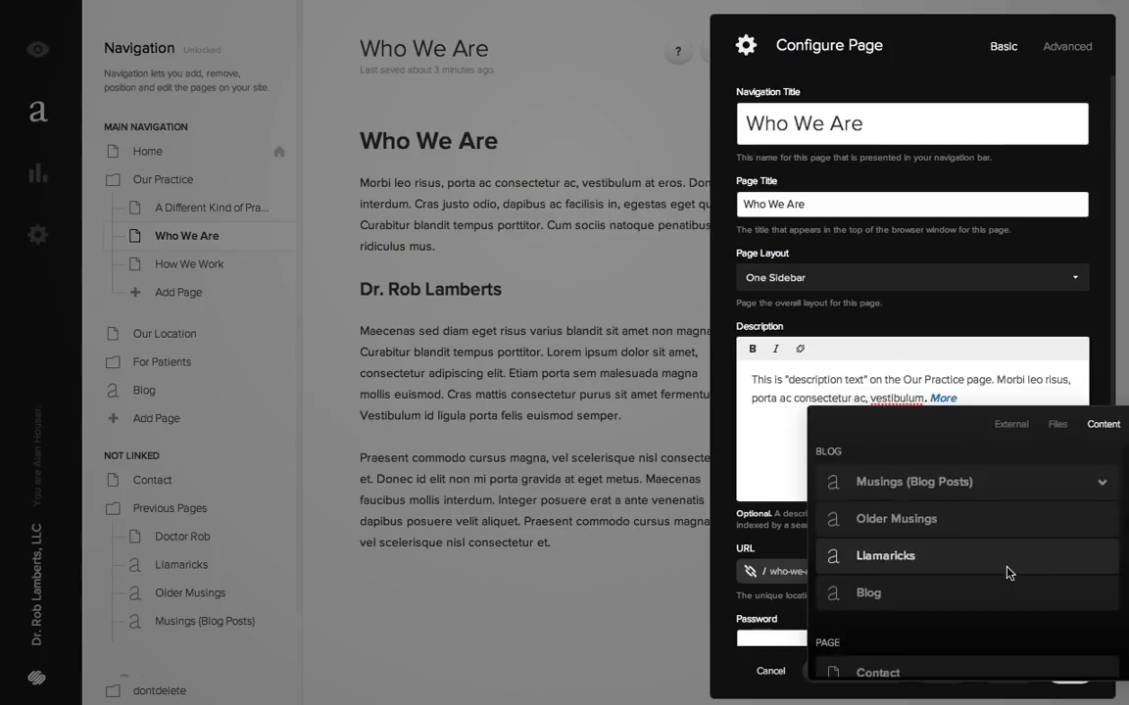
pyautogui.scroll(-5, 1007, 573)
pyautogui.scroll(-2, 1007, 572)
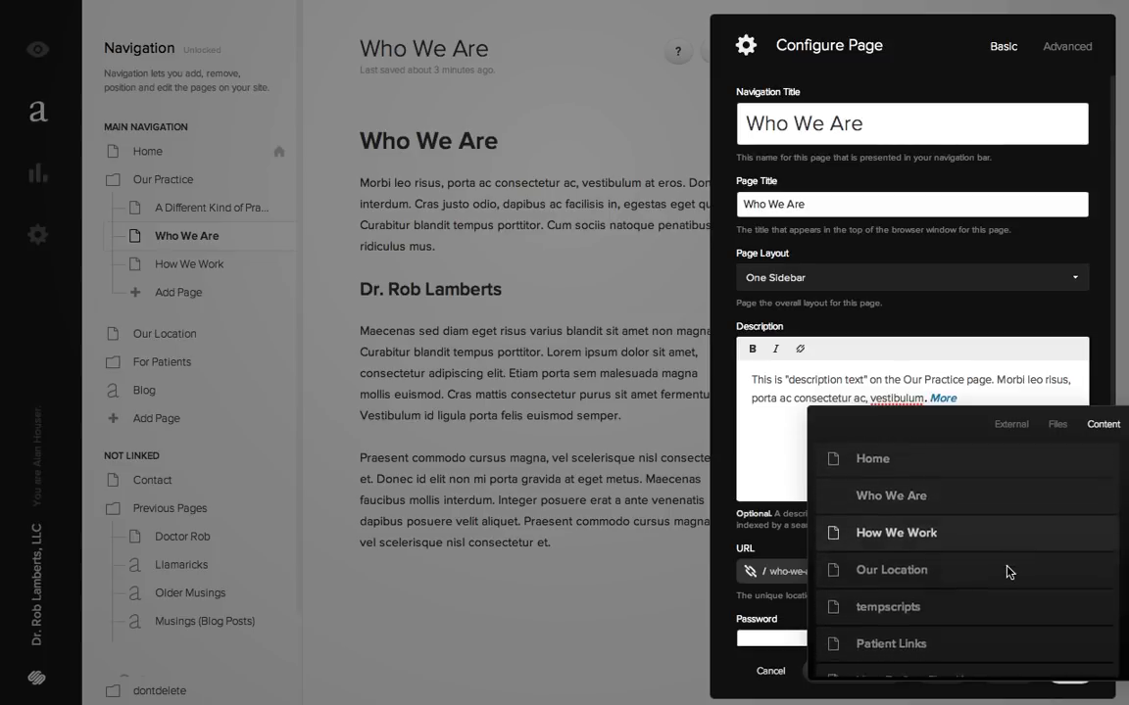
pyautogui.scroll(2, 1008, 572)
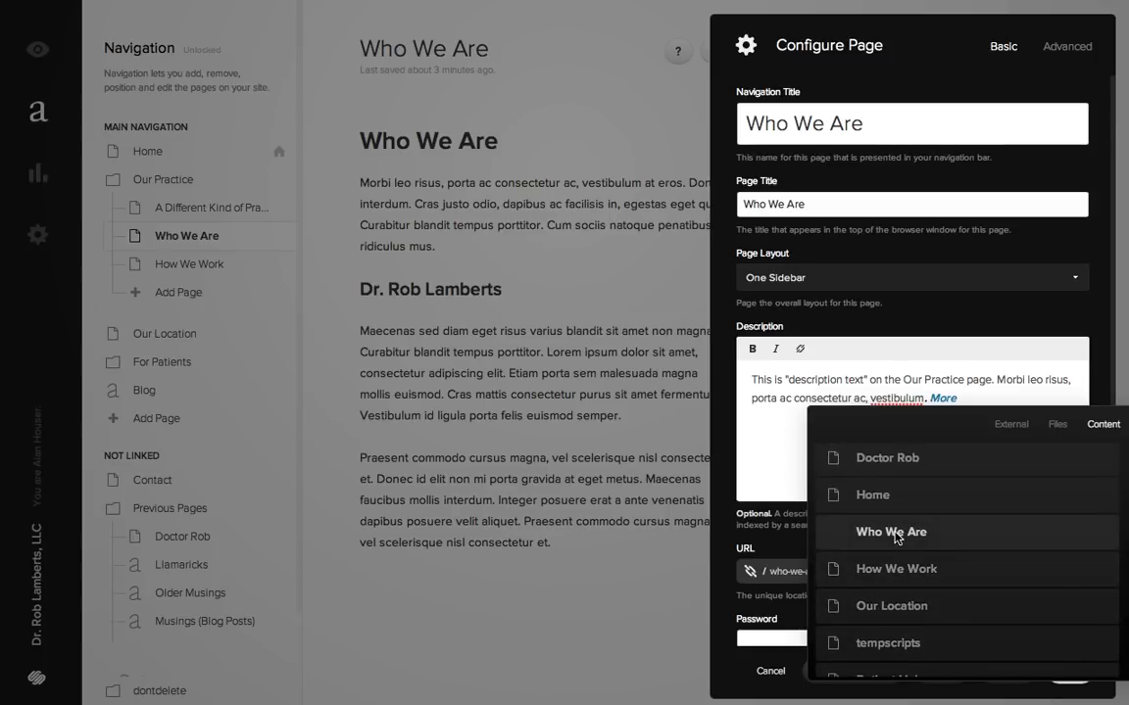
pyautogui.click(896, 534)
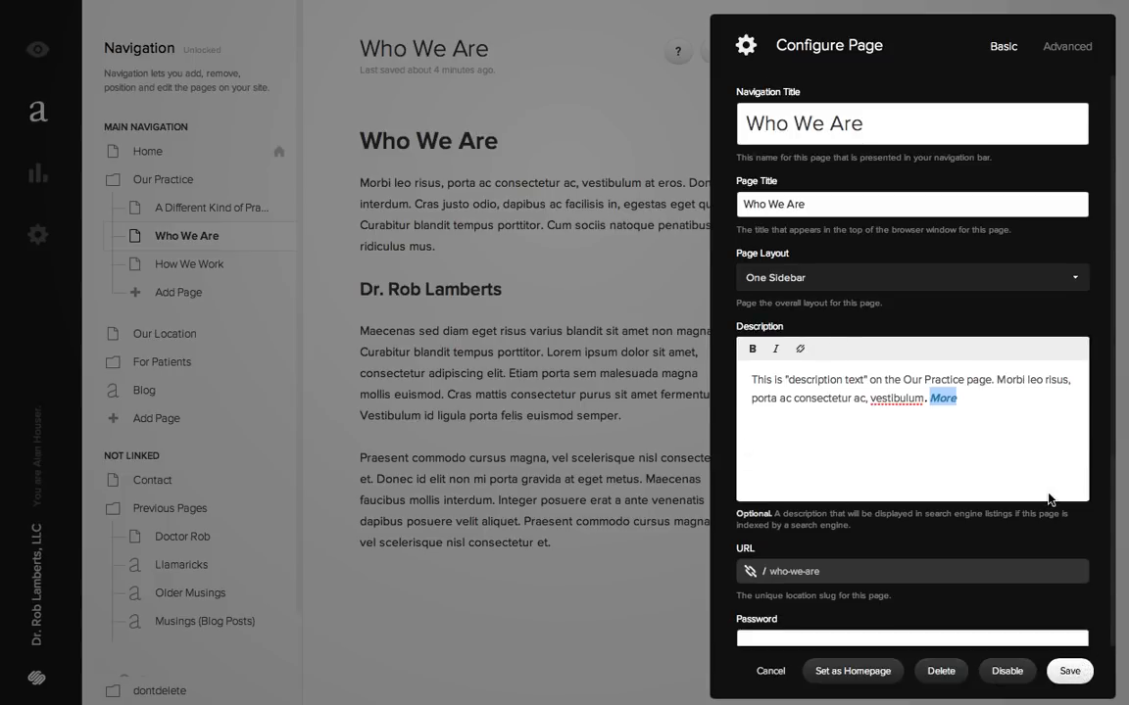
pyautogui.scroll(-2, 1049, 499)
pyautogui.scroll(1, 1051, 497)
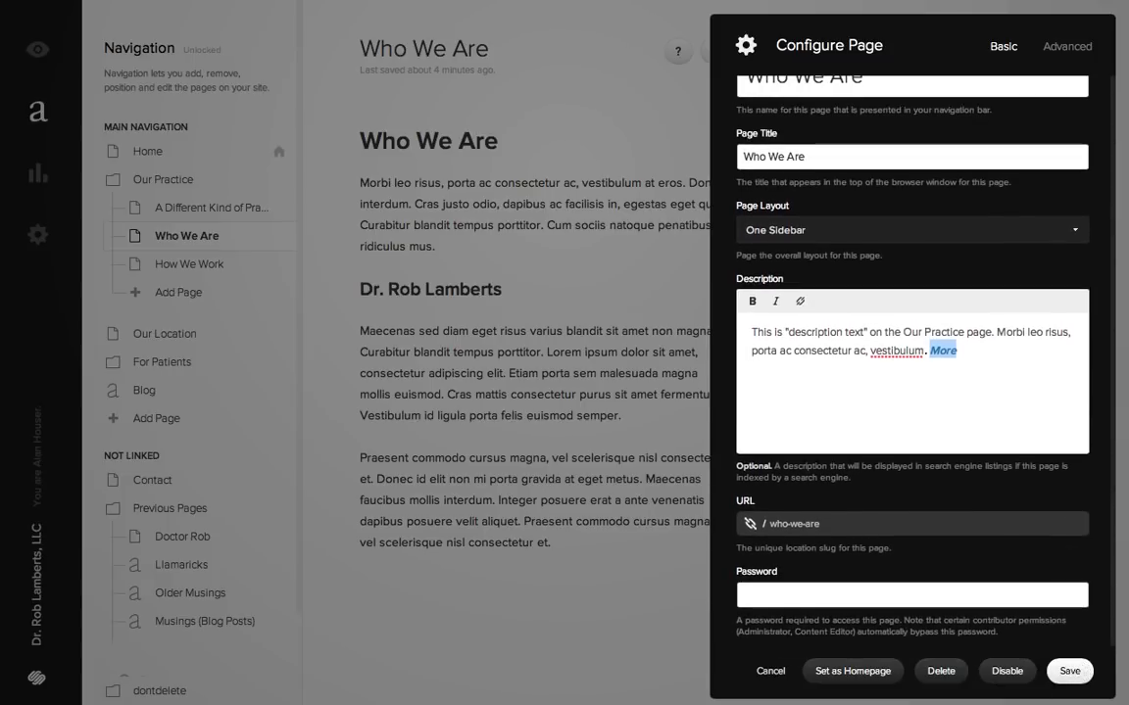
pyautogui.click(1070, 672)
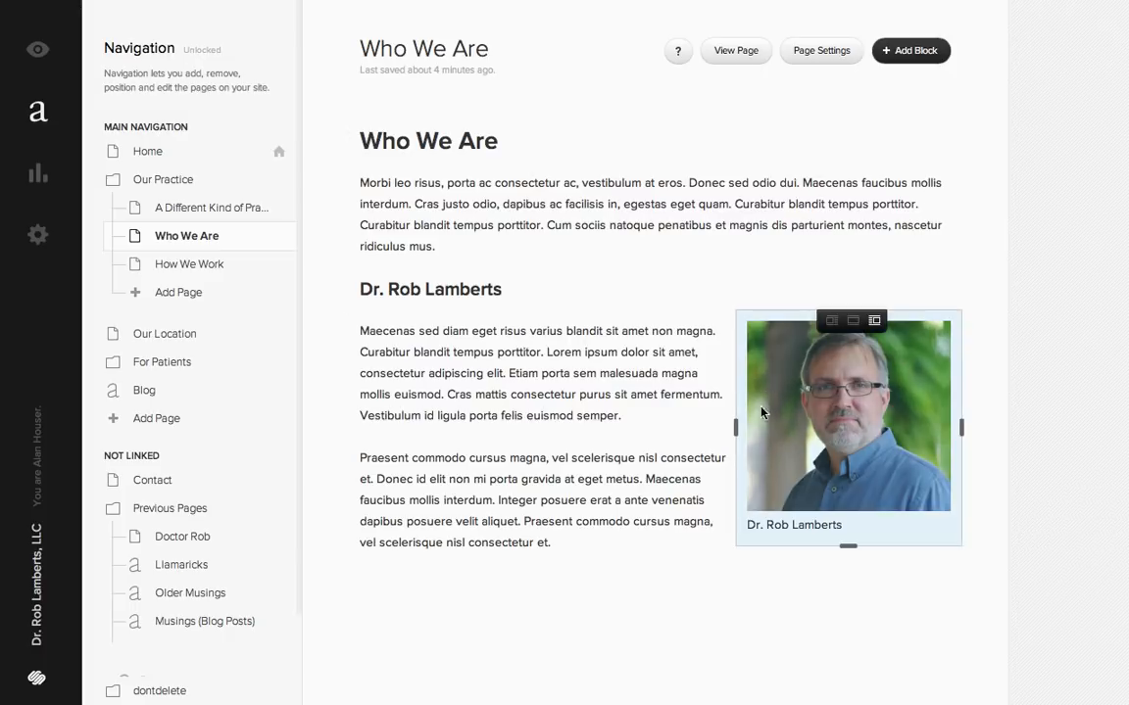
# - Try narrower and wider sizes for the portrait image beside the Who We Are text, leave it moderately narrow, and check the live page
pyautogui.moveTo(826, 414); pyautogui.dragTo(891, 408)
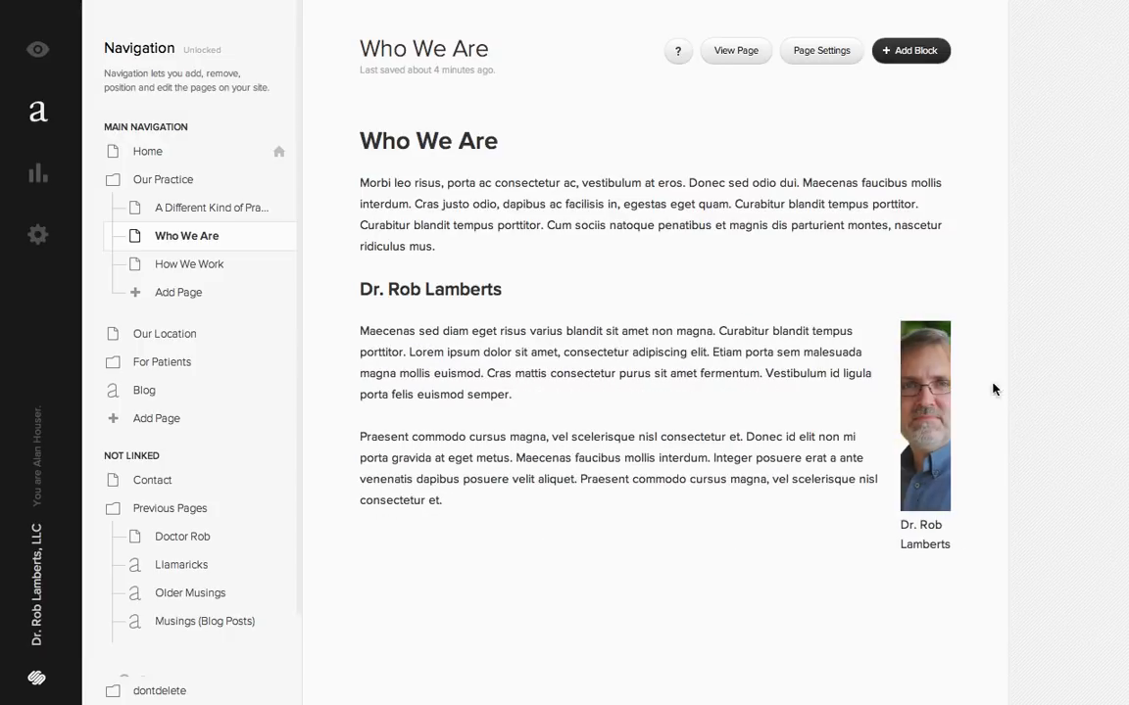
pyautogui.moveTo(880, 395); pyautogui.dragTo(632, 384)
pyautogui.moveTo(655, 433)
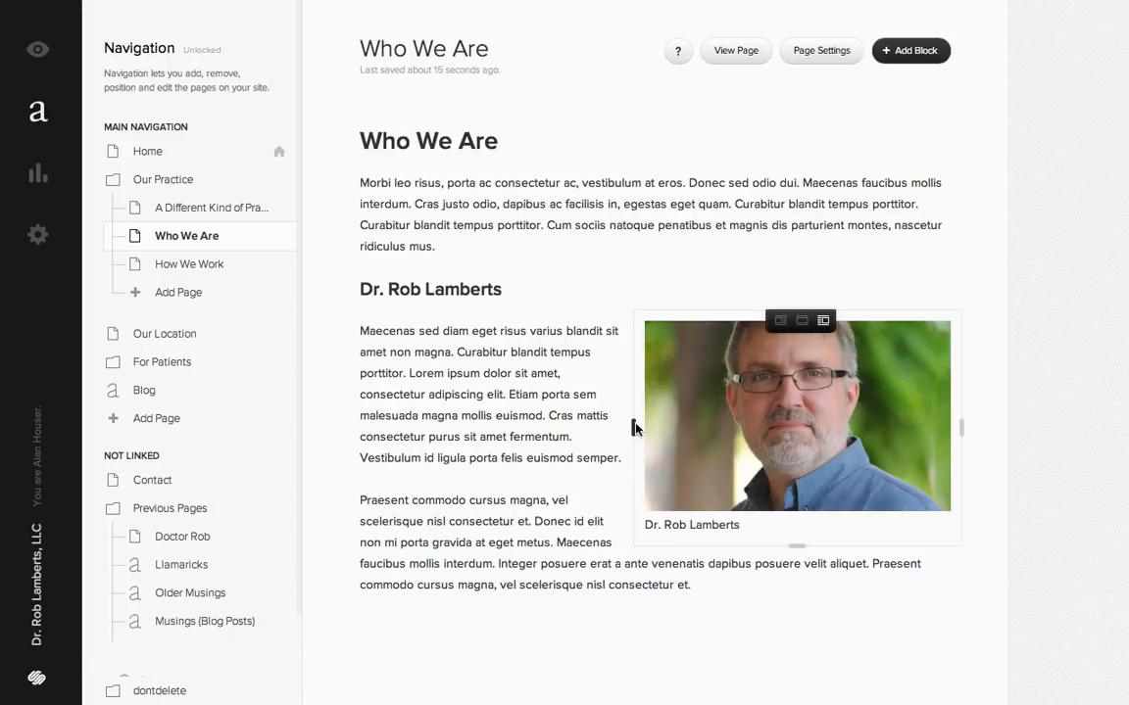
pyautogui.moveTo(633, 427); pyautogui.dragTo(791, 402)
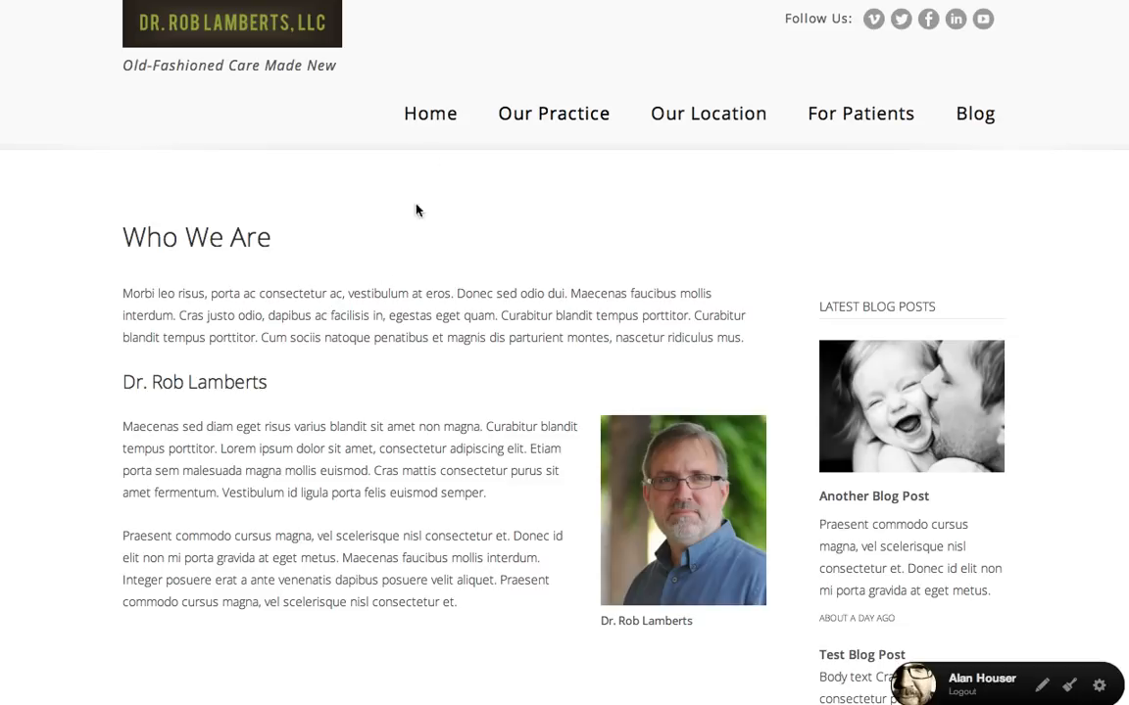
pyautogui.click(478, 1)
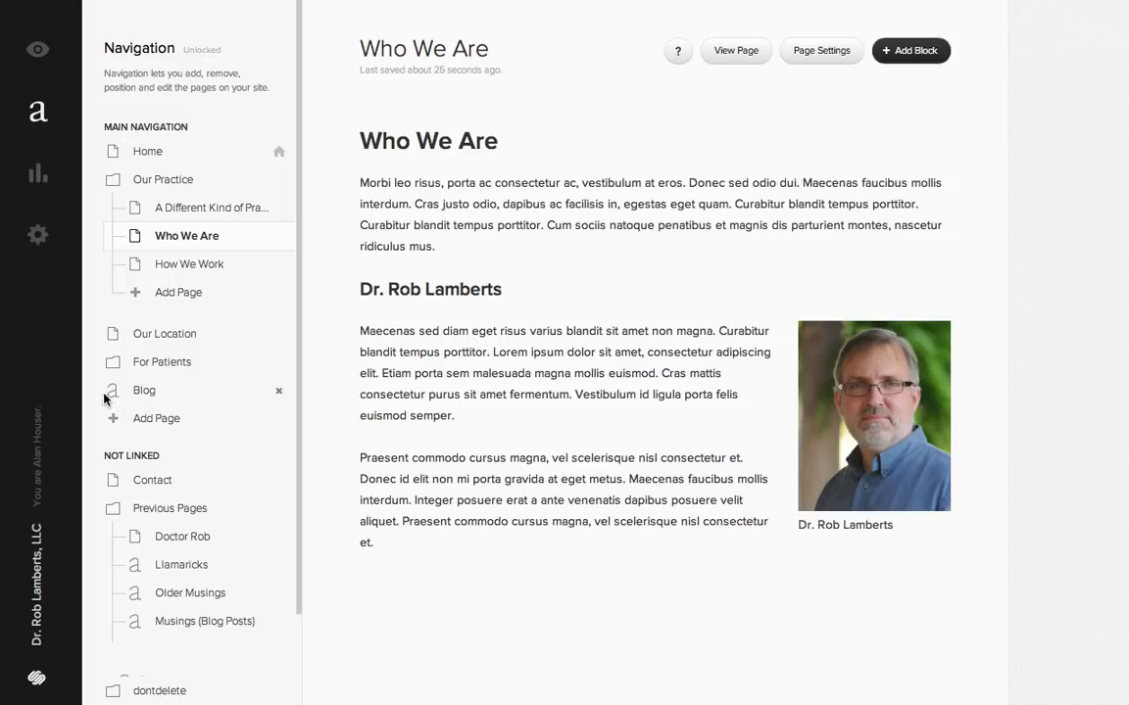
# - Open the tempscripts page in the dontdelete folder and inspect the target of its fittext link
pyautogui.scroll(-2, 194, 449)
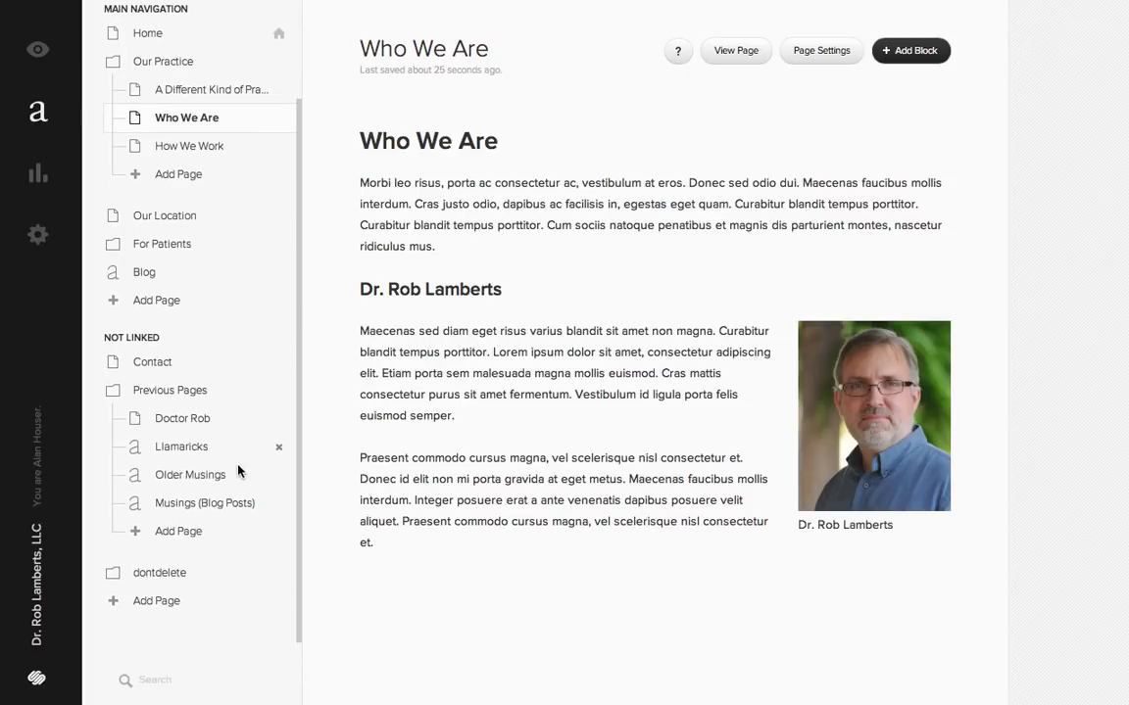
pyautogui.scroll(1, 240, 568)
pyautogui.scroll(1, 231, 523)
pyautogui.scroll(-1, 202, 613)
pyautogui.click(137, 577)
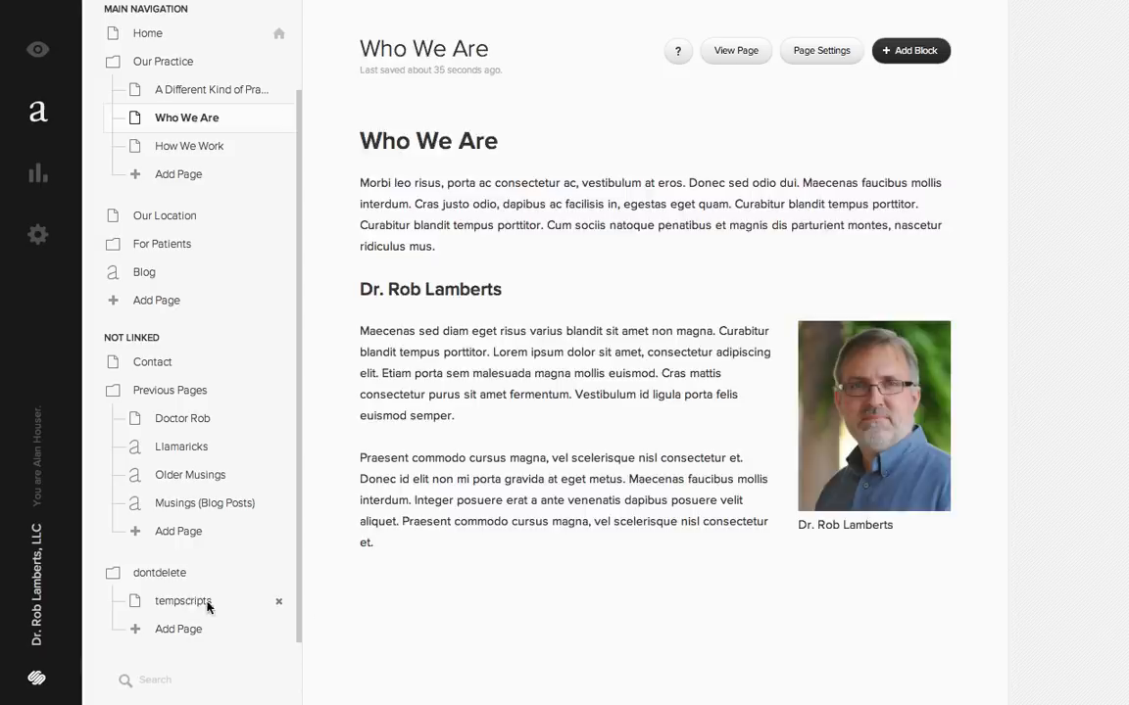
pyautogui.click(206, 604)
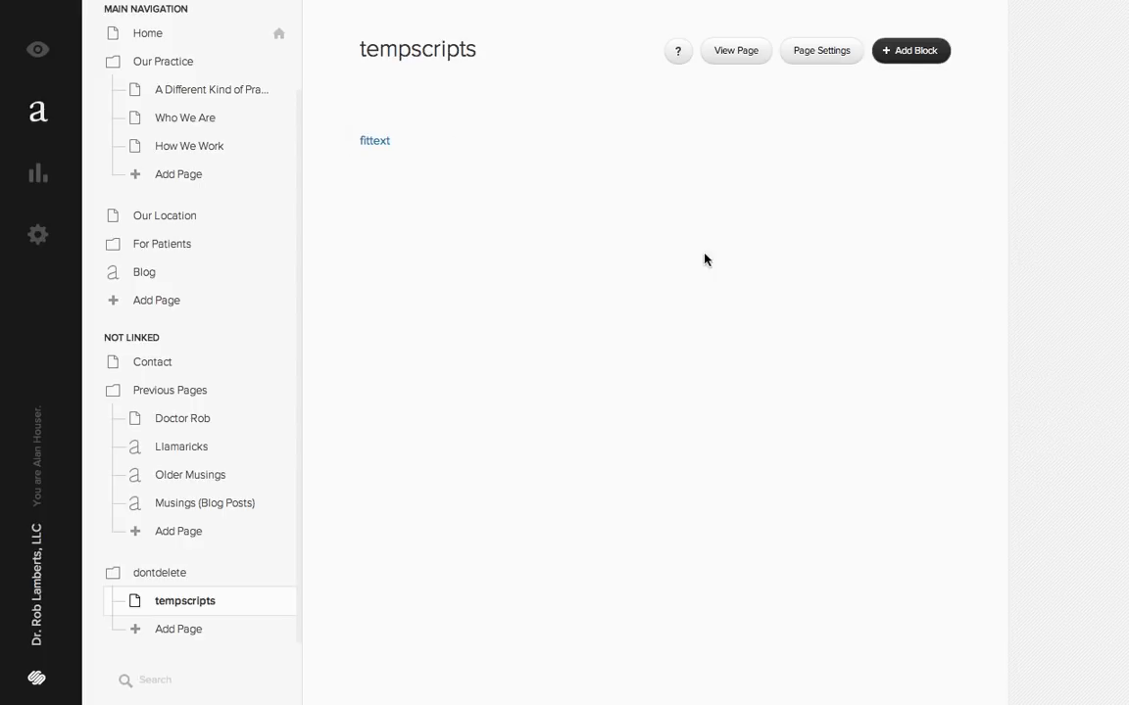
pyautogui.click(381, 142)
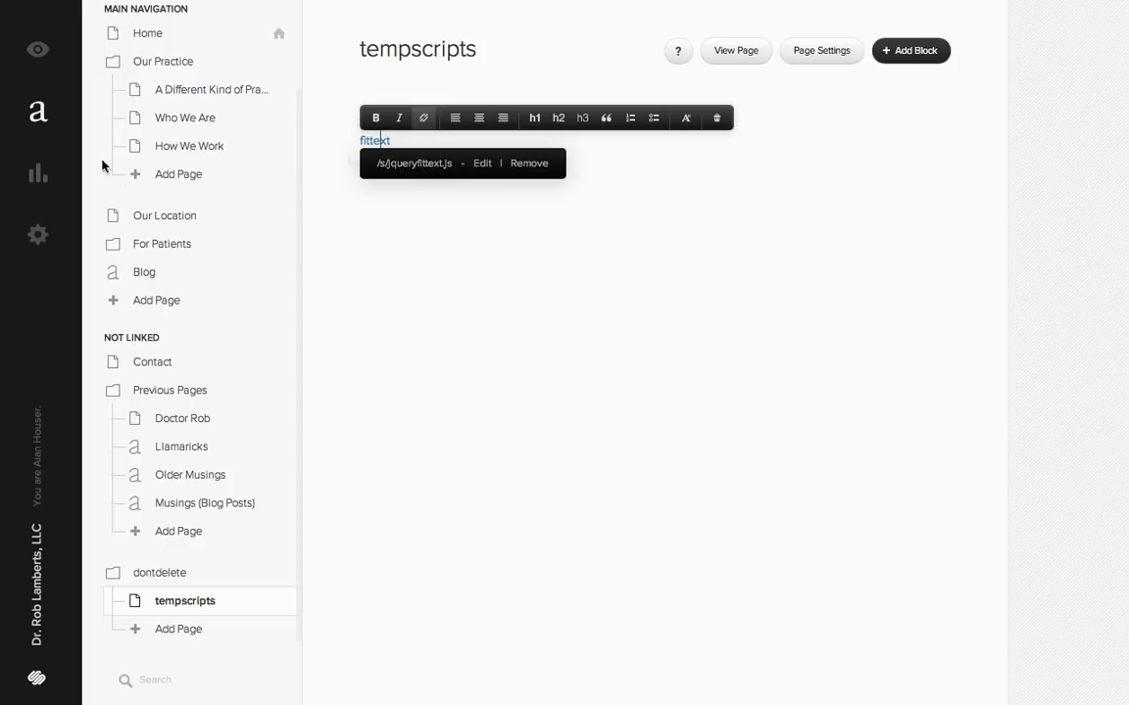
pyautogui.click(706, 280)
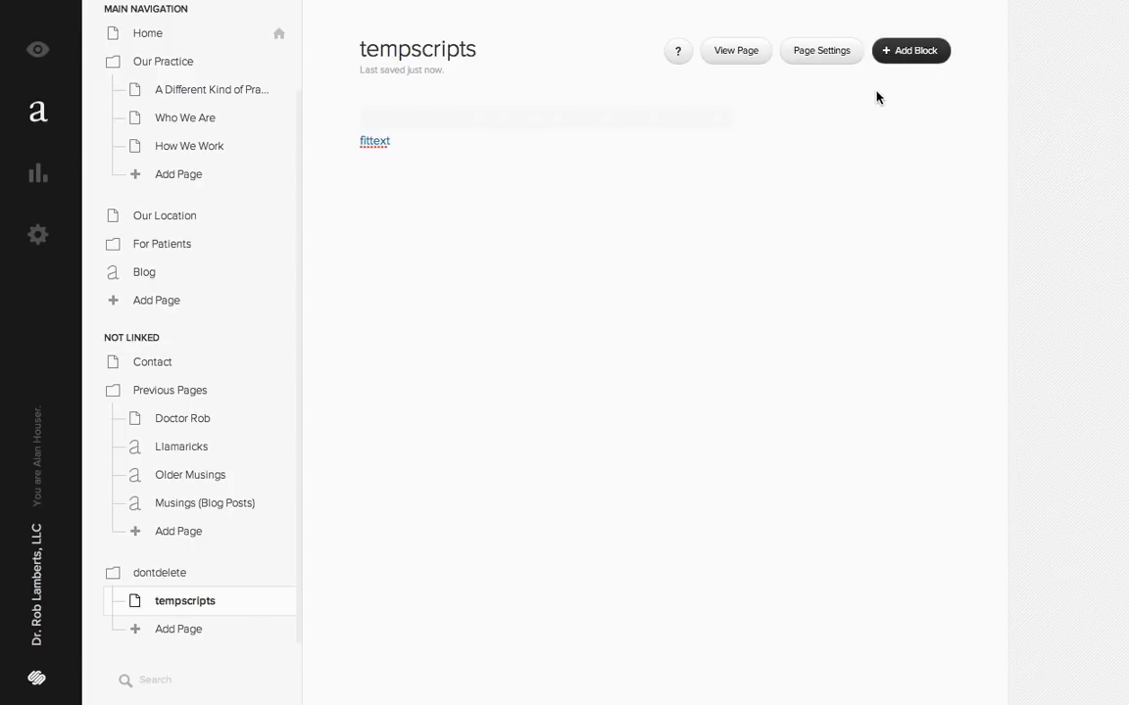
# - Add a Summary block to the tempscripts page that displays 1 item from the Blog collection, and save it
pyautogui.click(900, 56)
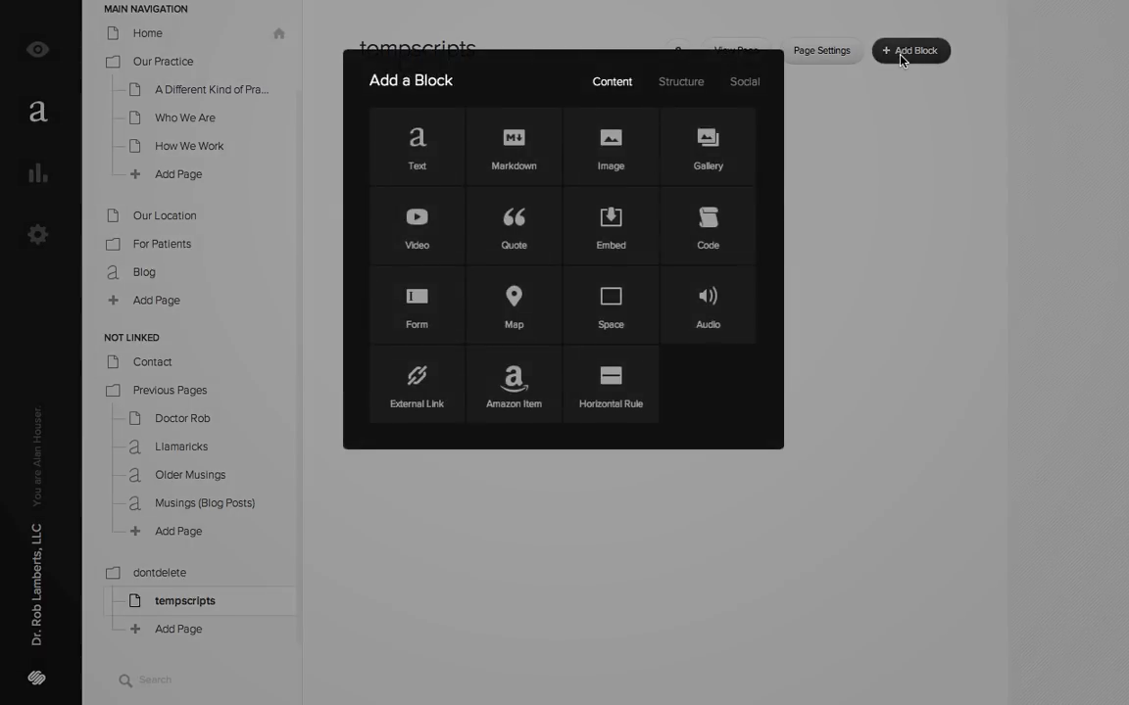
pyautogui.click(680, 84)
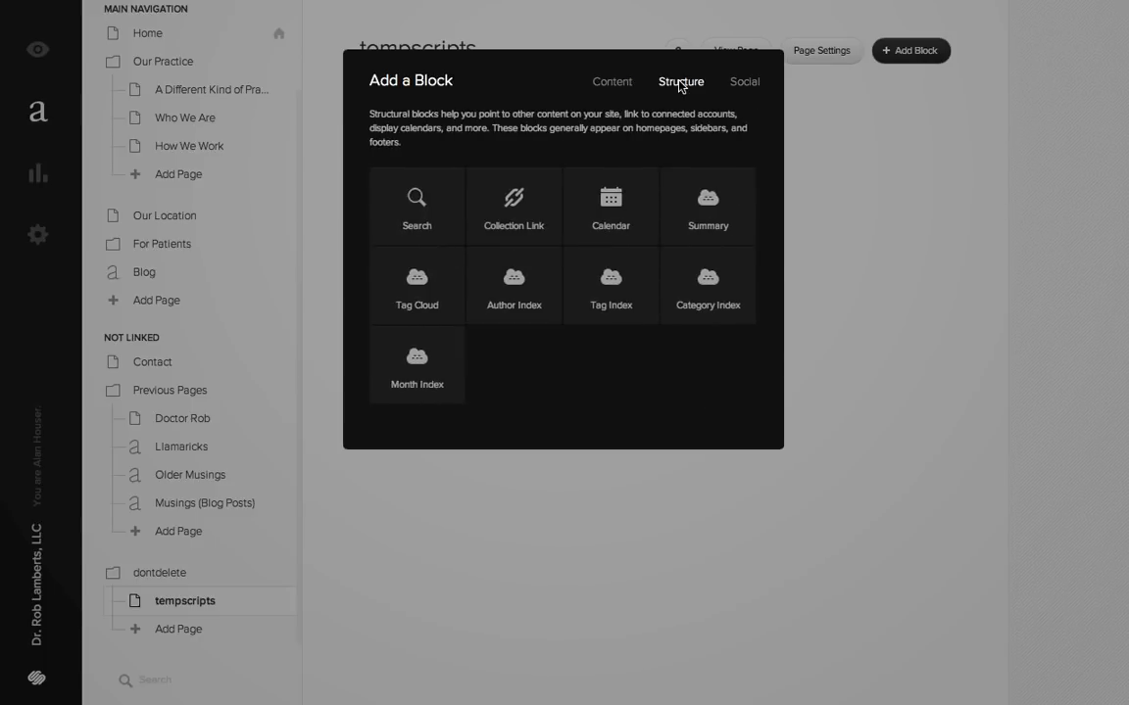
pyautogui.click(718, 214)
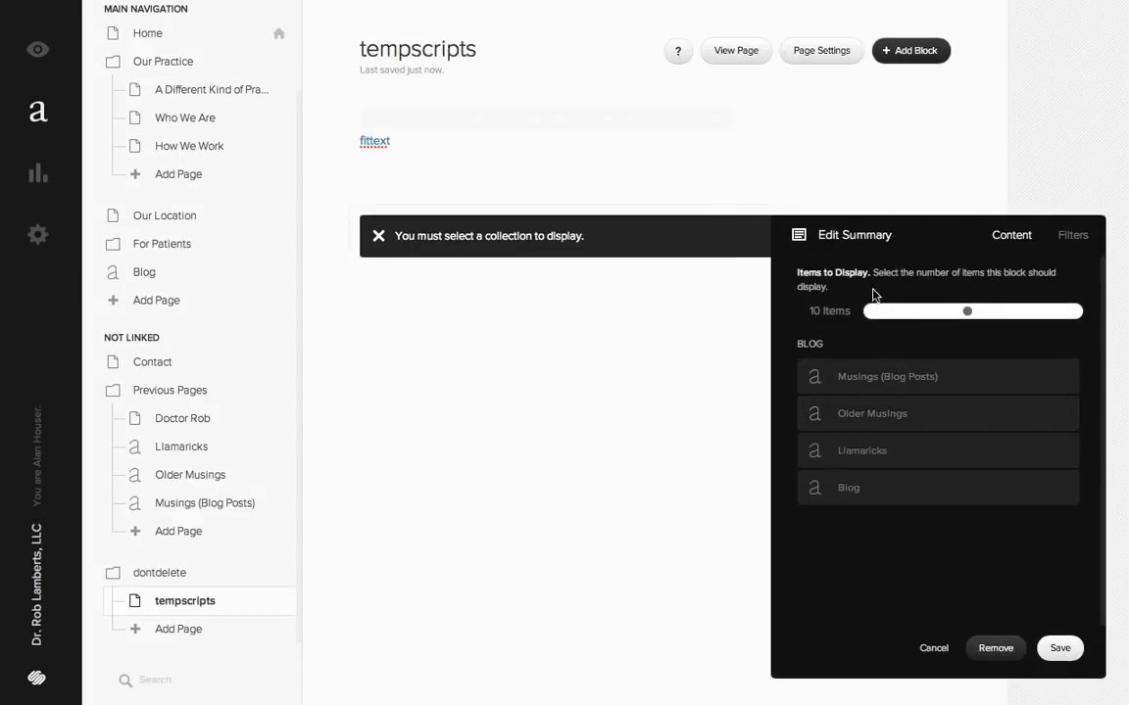
pyautogui.click(880, 488)
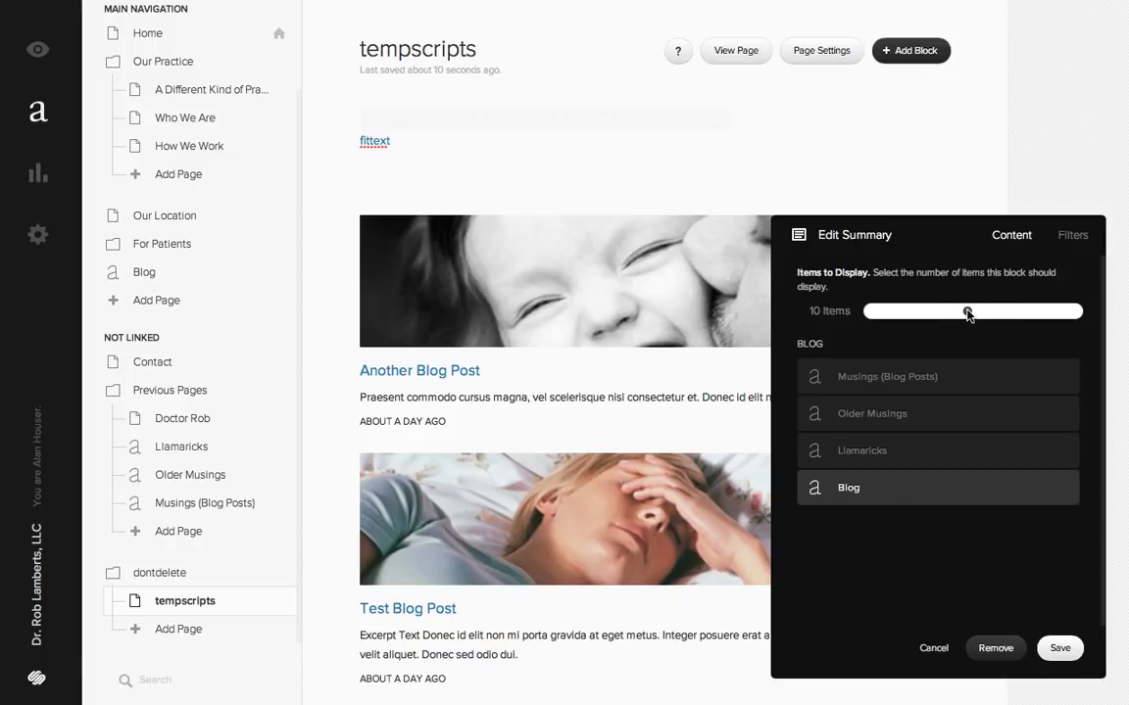
pyautogui.moveTo(967, 311); pyautogui.dragTo(858, 311)
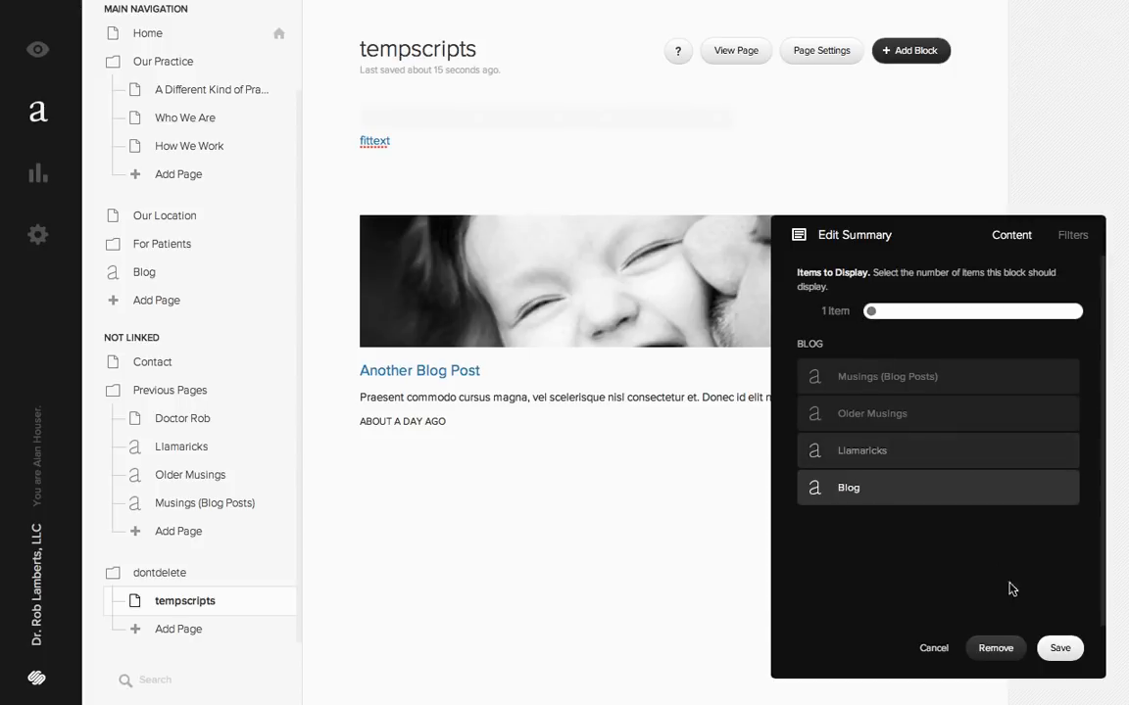
pyautogui.click(1060, 649)
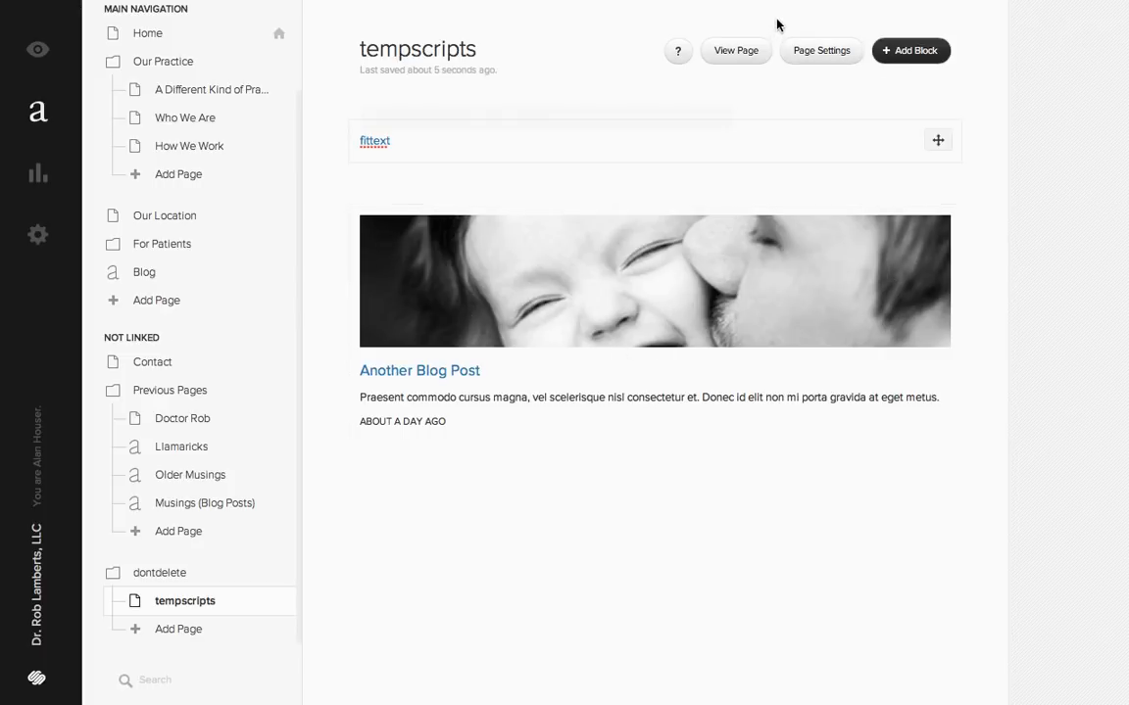
pyautogui.click(821, 50)
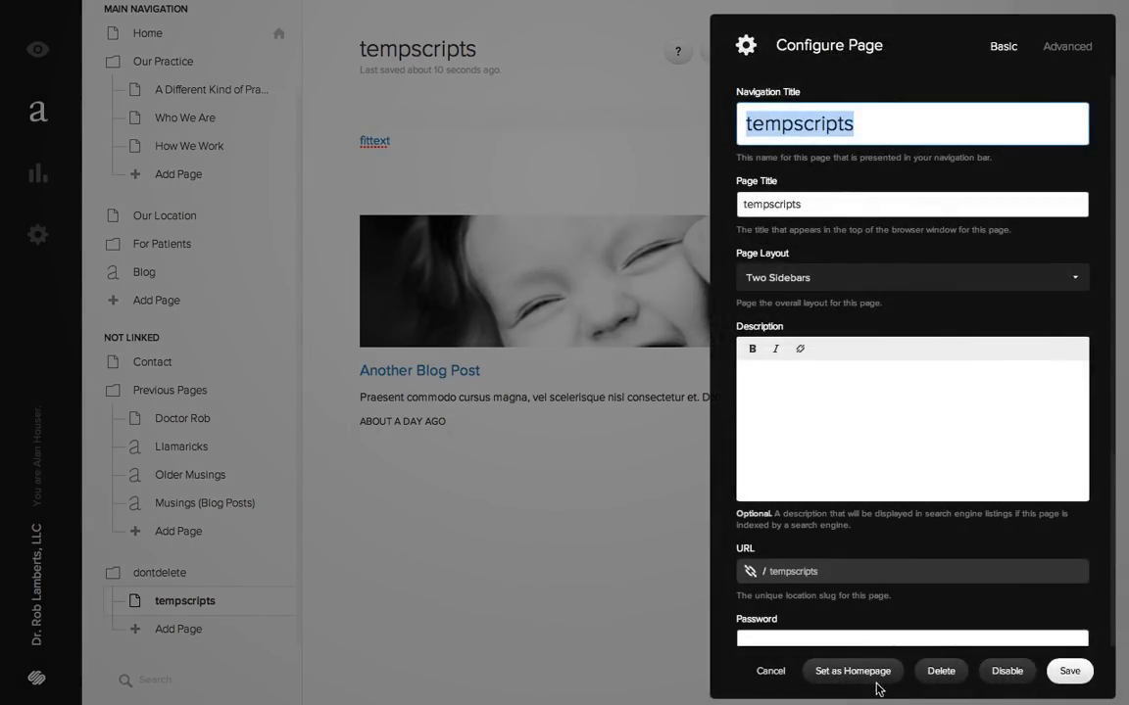
pyautogui.click(771, 673)
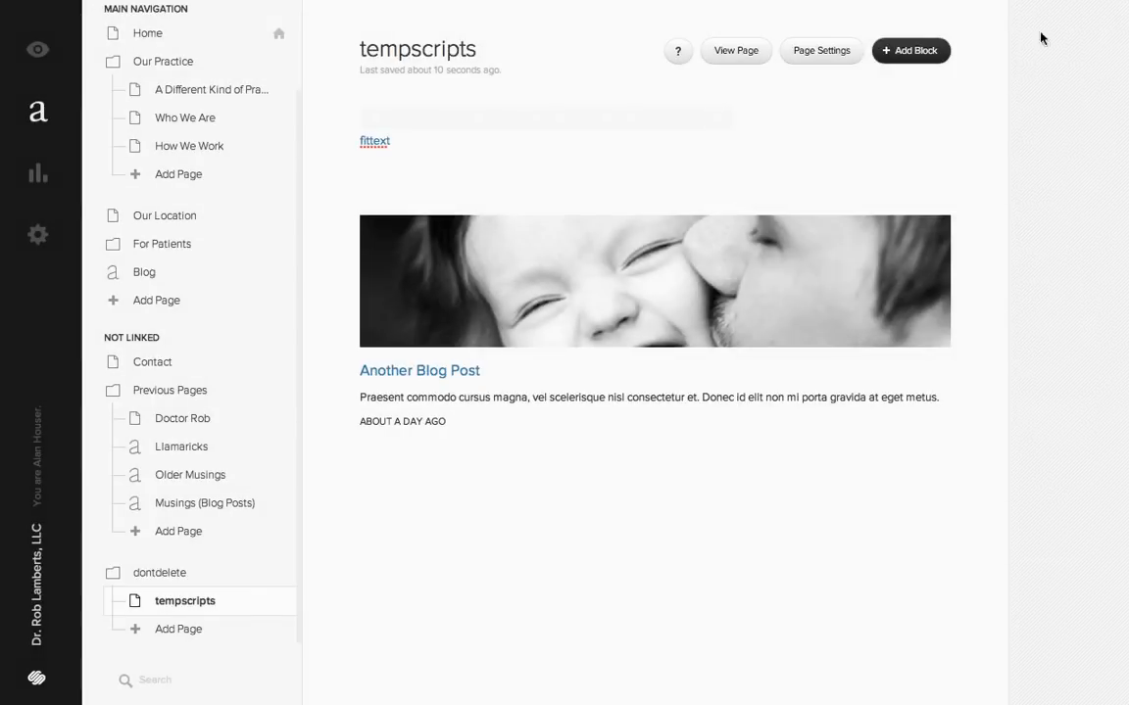
# - Add a Space block beside the blog summary and widen it so the summary column becomes narrower
pyautogui.click(911, 50)
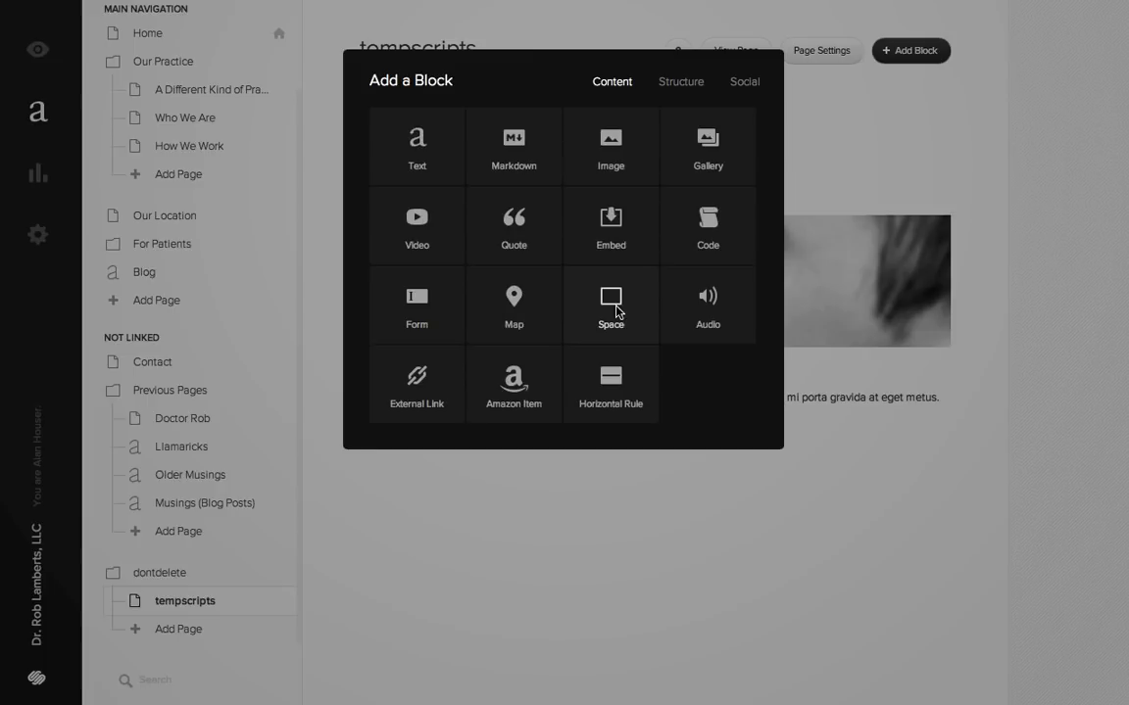
pyautogui.click(615, 306)
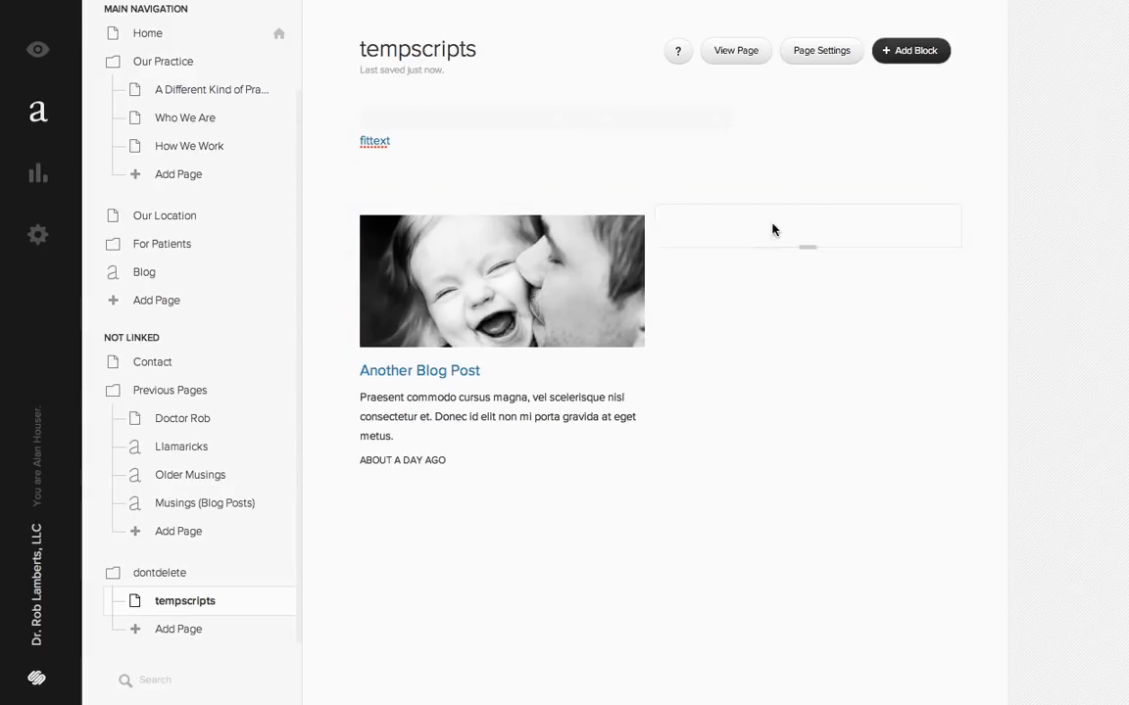
pyautogui.moveTo(716, 228); pyautogui.dragTo(569, 242)
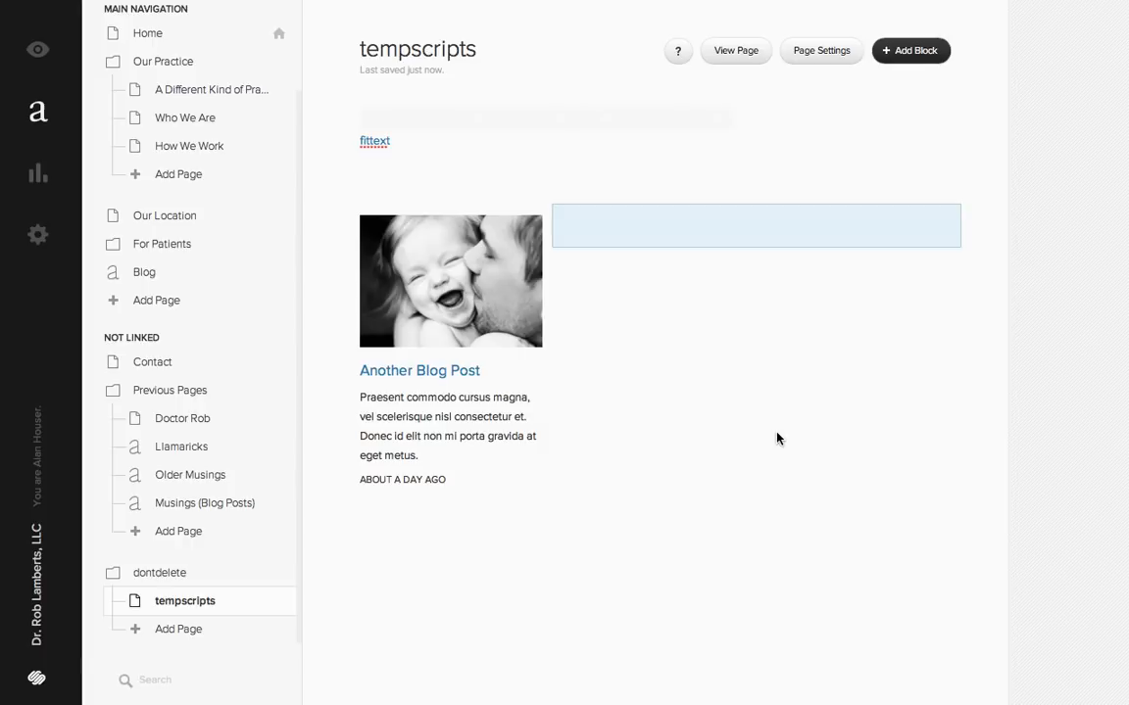
# - Add a Collection Link block below the blog summary, point it to the Who We Are page, and save it
pyautogui.click(914, 50)
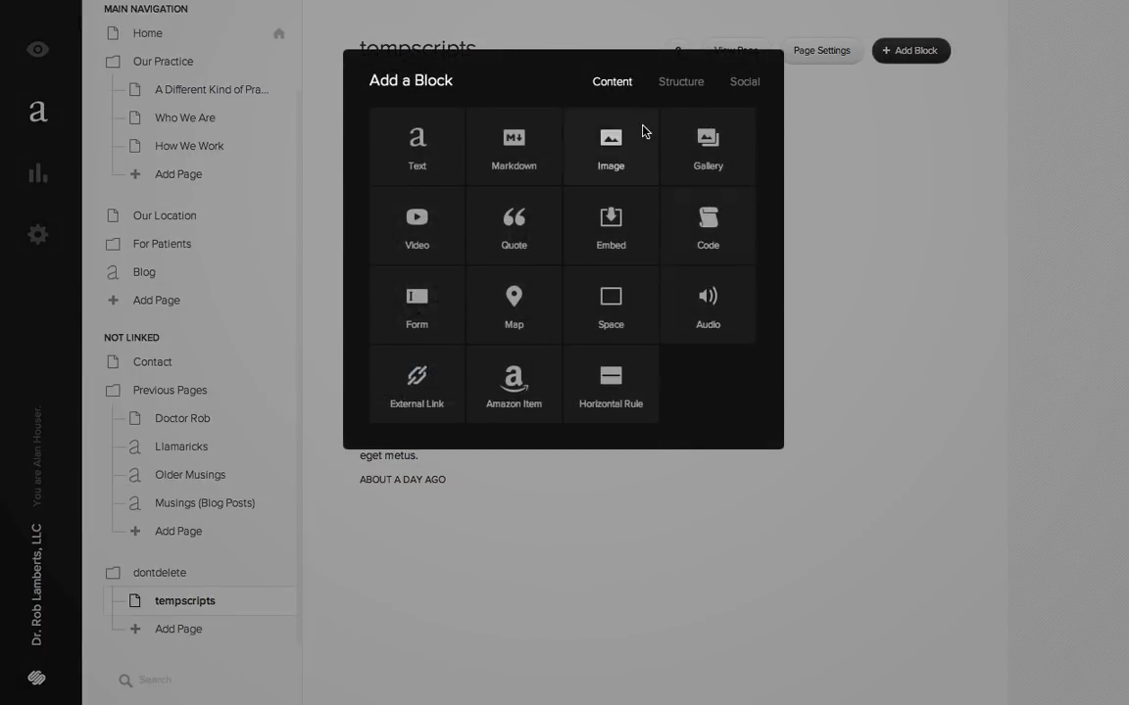
pyautogui.click(678, 87)
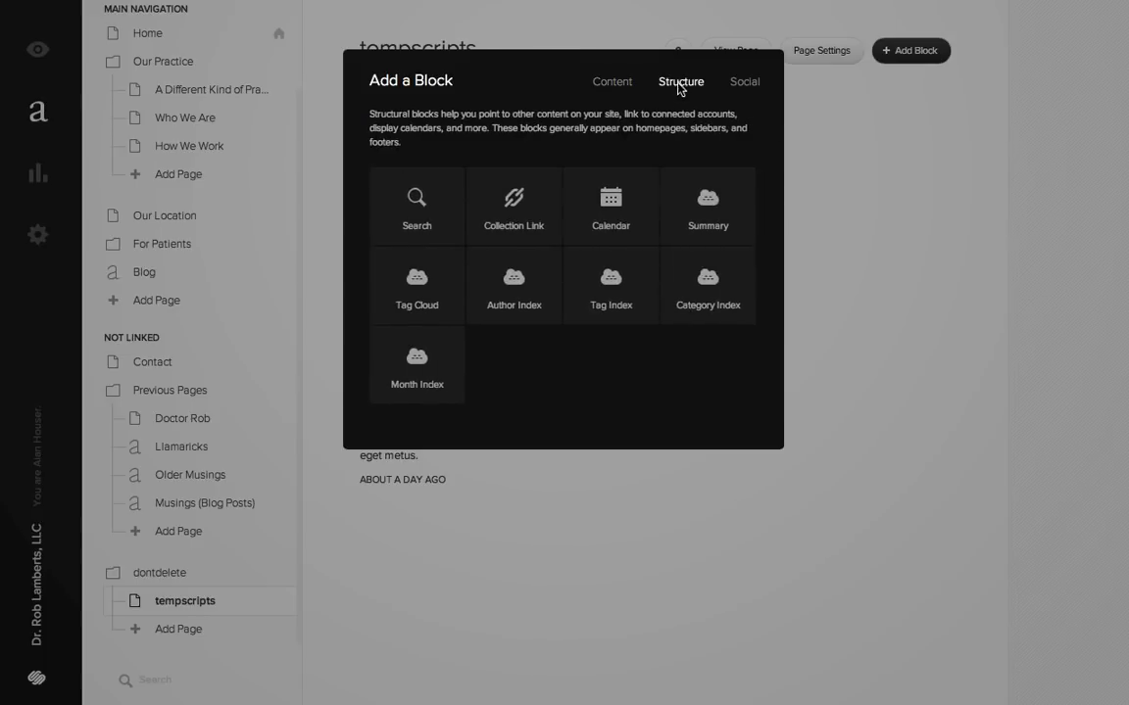
pyautogui.click(500, 211)
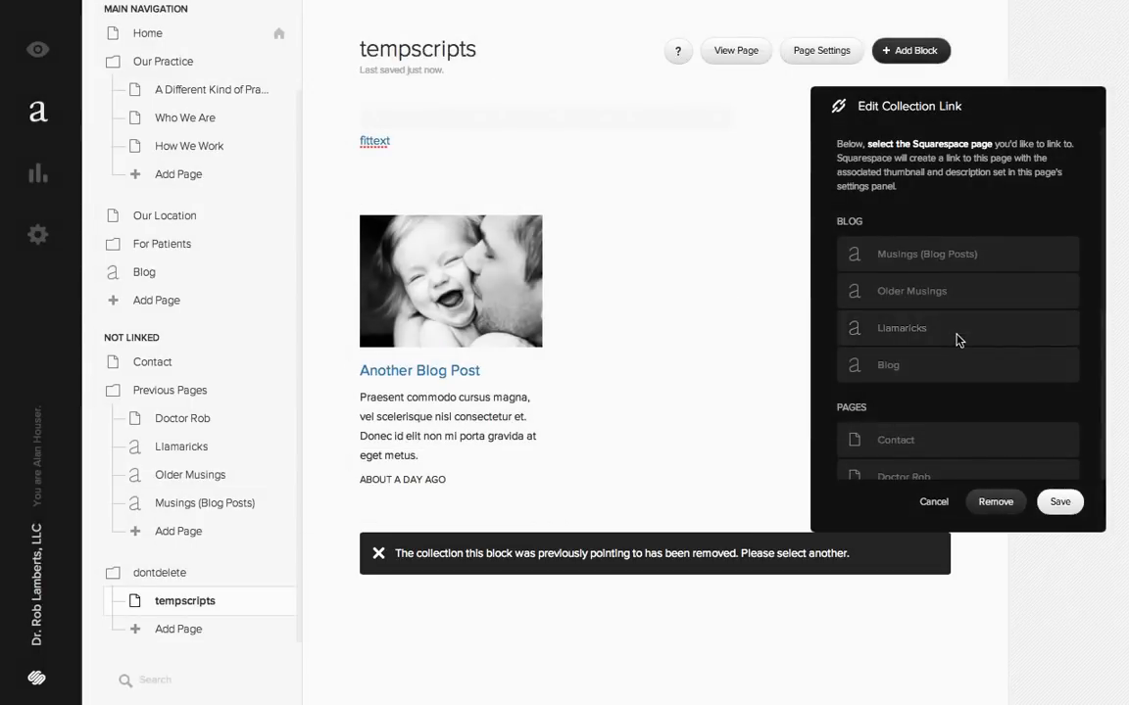
pyautogui.click(921, 294)
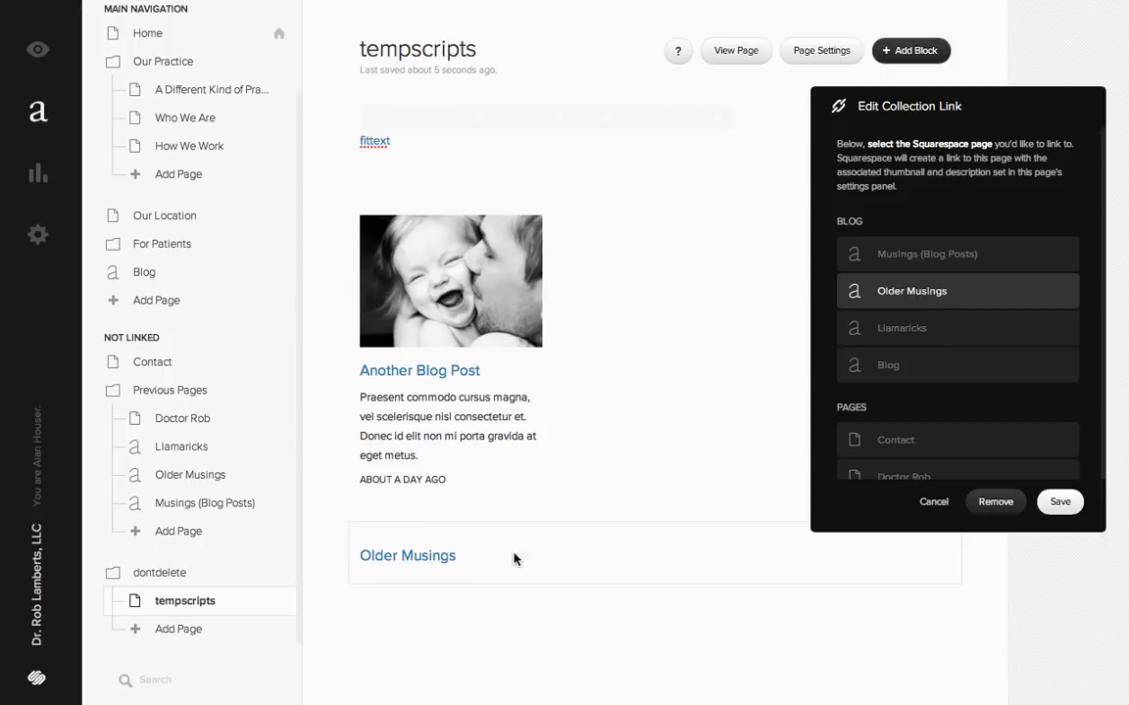
pyautogui.scroll(-4, 1010, 336)
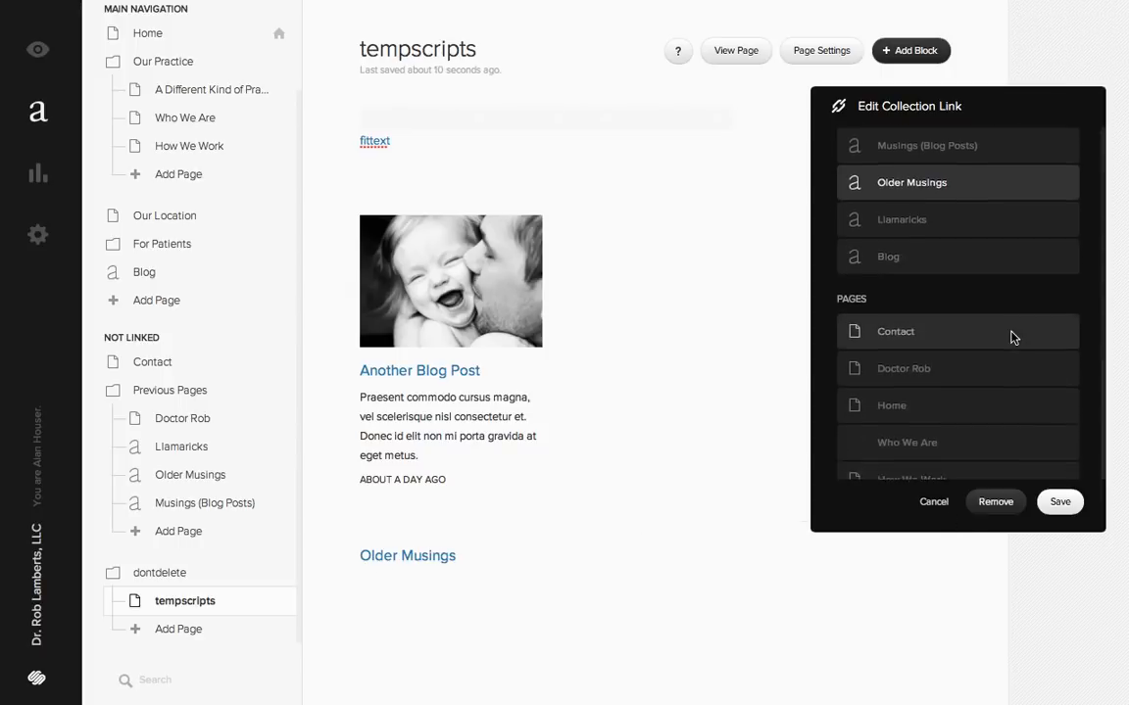
pyautogui.scroll(-2, 1005, 332)
pyautogui.click(958, 292)
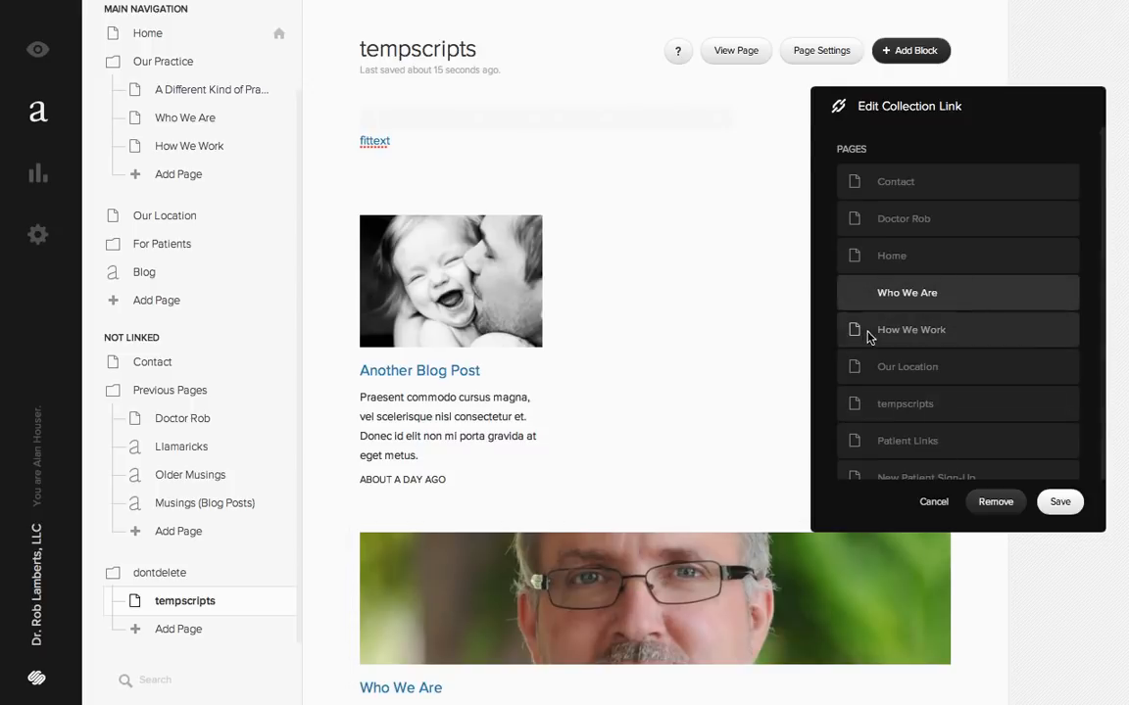
pyautogui.click(1060, 503)
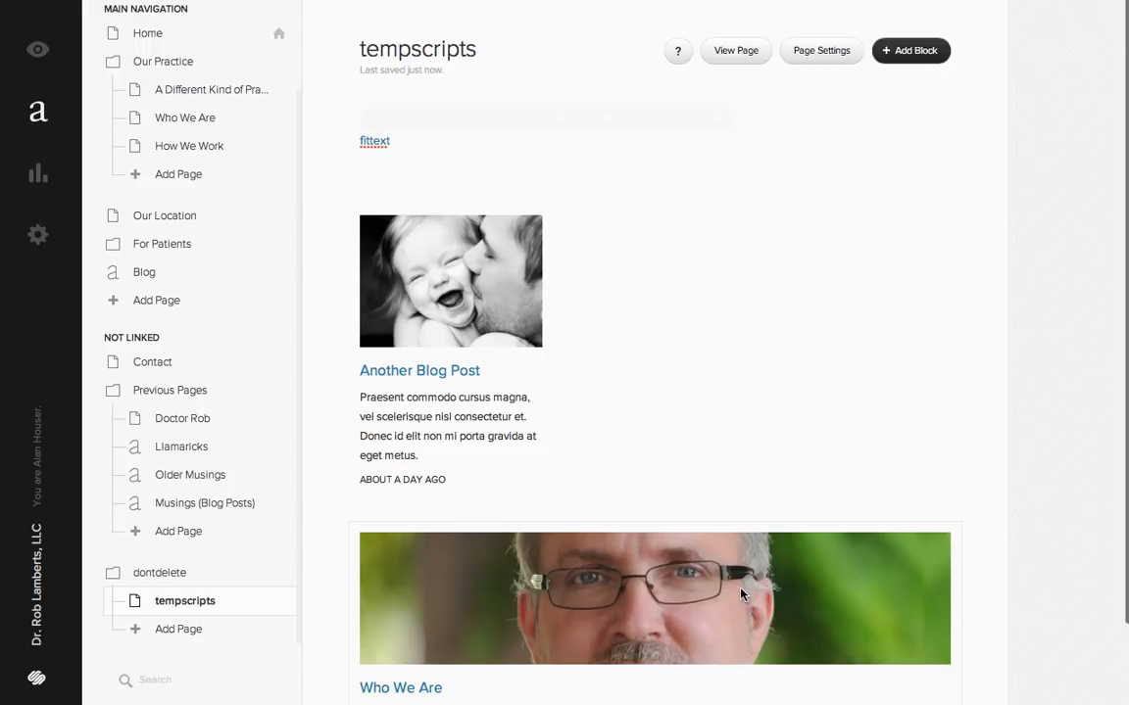
pyautogui.scroll(-2, 504, 542)
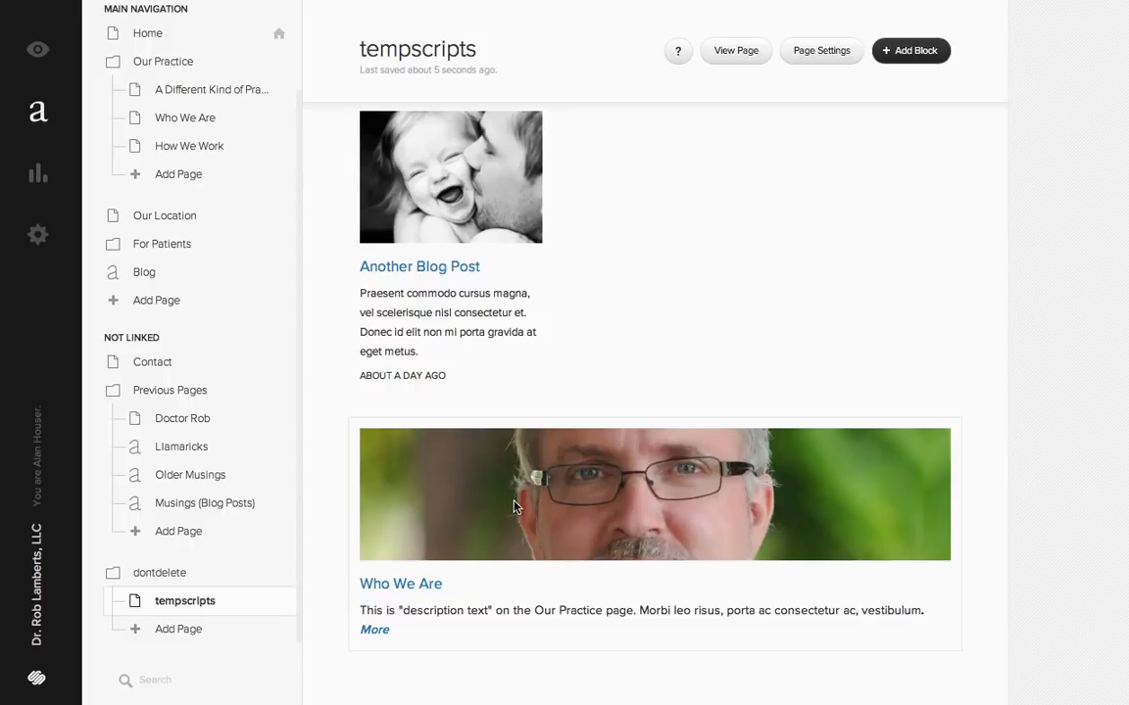
# - Move the Who We Are collection link between the blog summary and the spacer, and resize the columns so both thumbnails match in width
pyautogui.moveTo(514, 505); pyautogui.dragTo(547, 213)
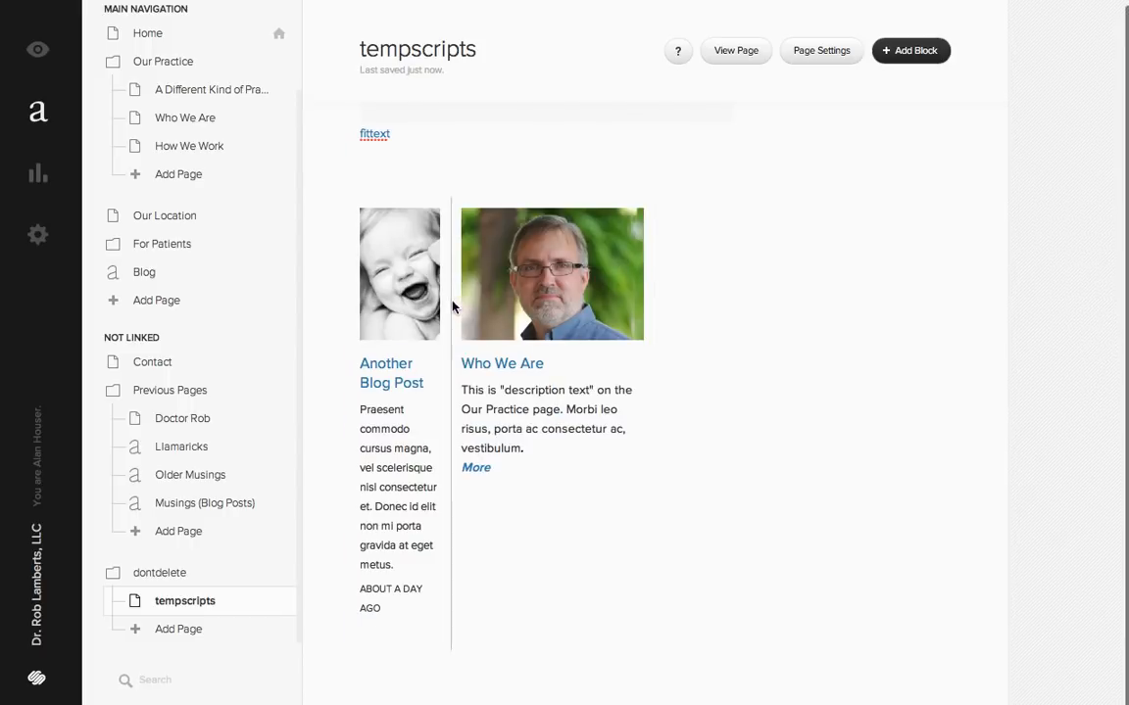
pyautogui.moveTo(453, 307); pyautogui.dragTo(675, 290)
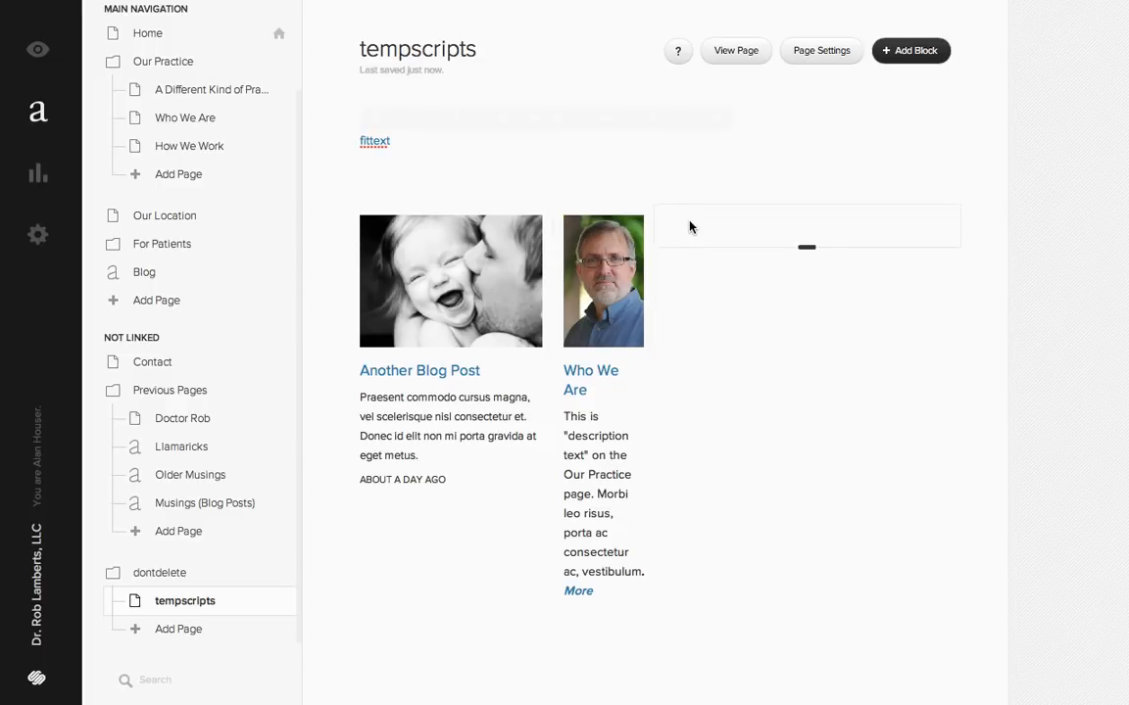
pyautogui.moveTo(689, 227); pyautogui.dragTo(753, 231)
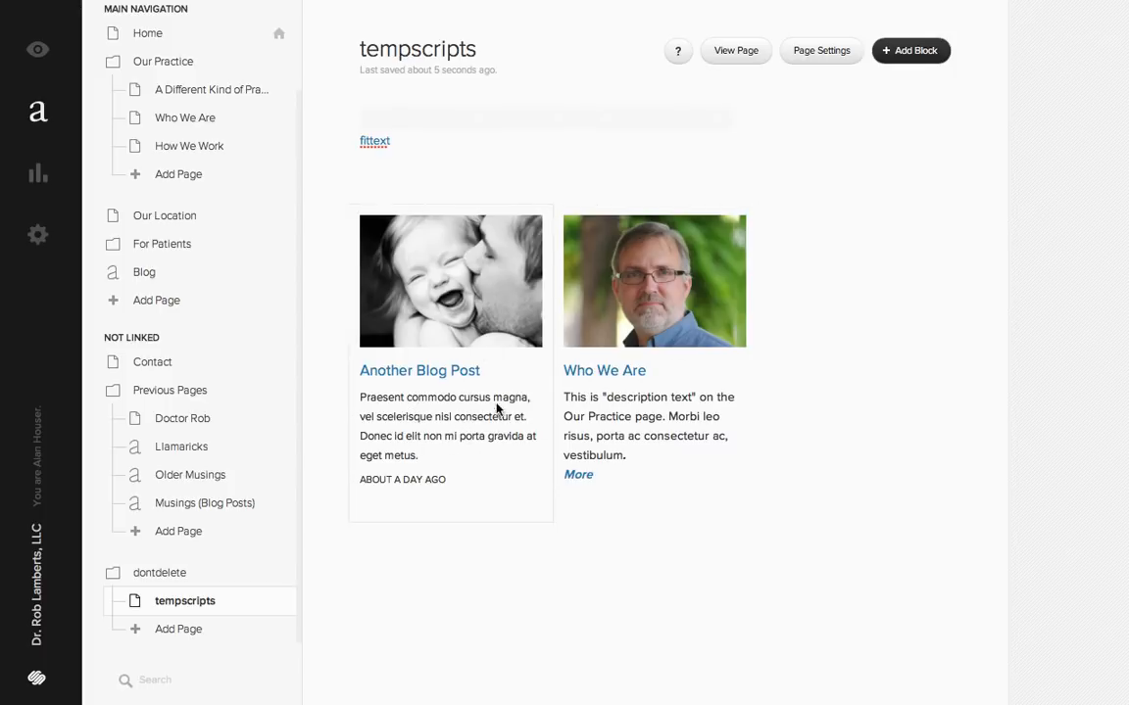
# - Remove the Who We Are Collection Link block from the tempscripts page
pyautogui.click(649, 291)
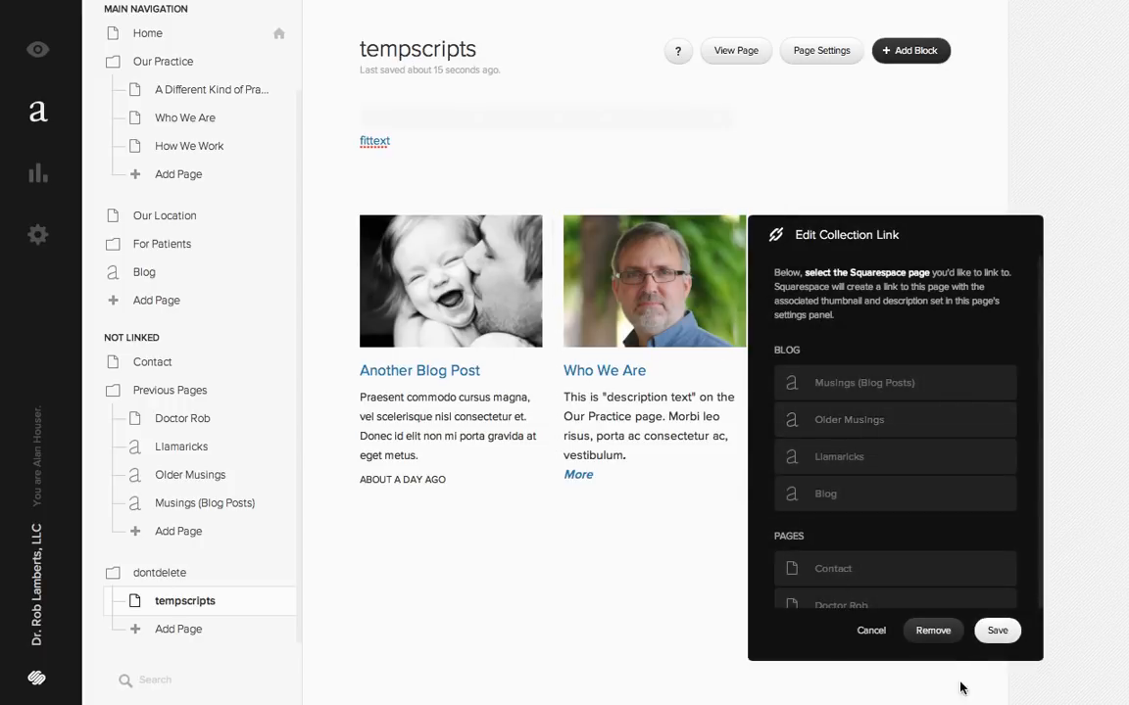
pyautogui.click(932, 630)
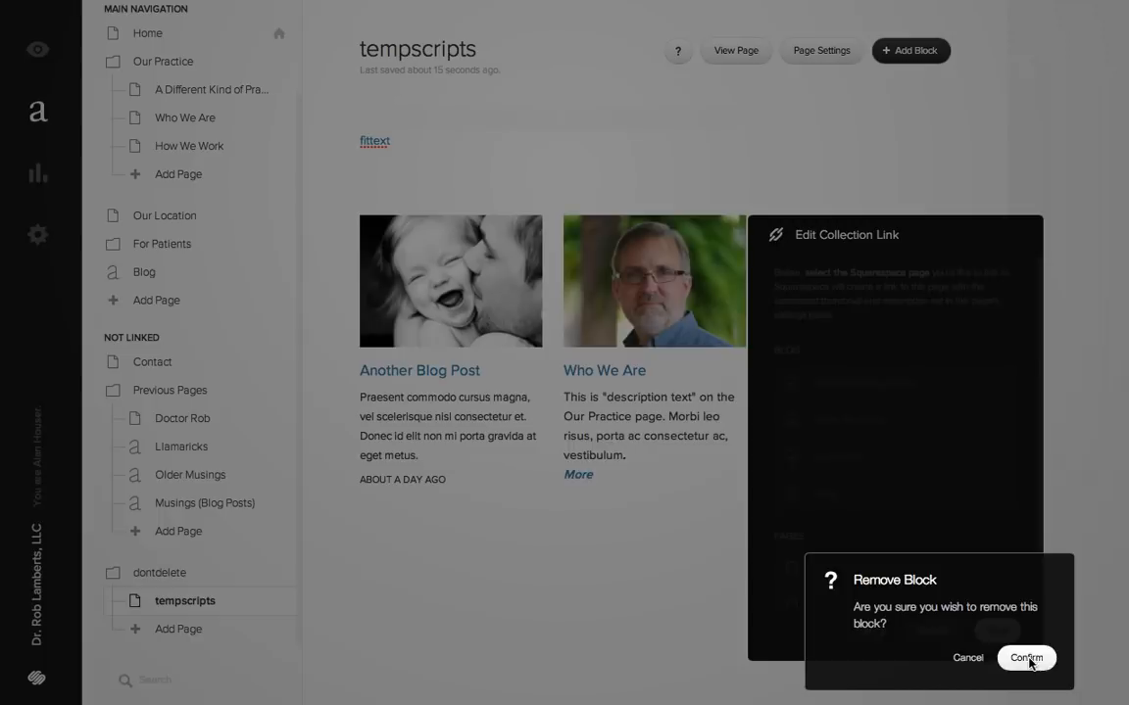
pyautogui.click(1026, 658)
pyautogui.click(627, 402)
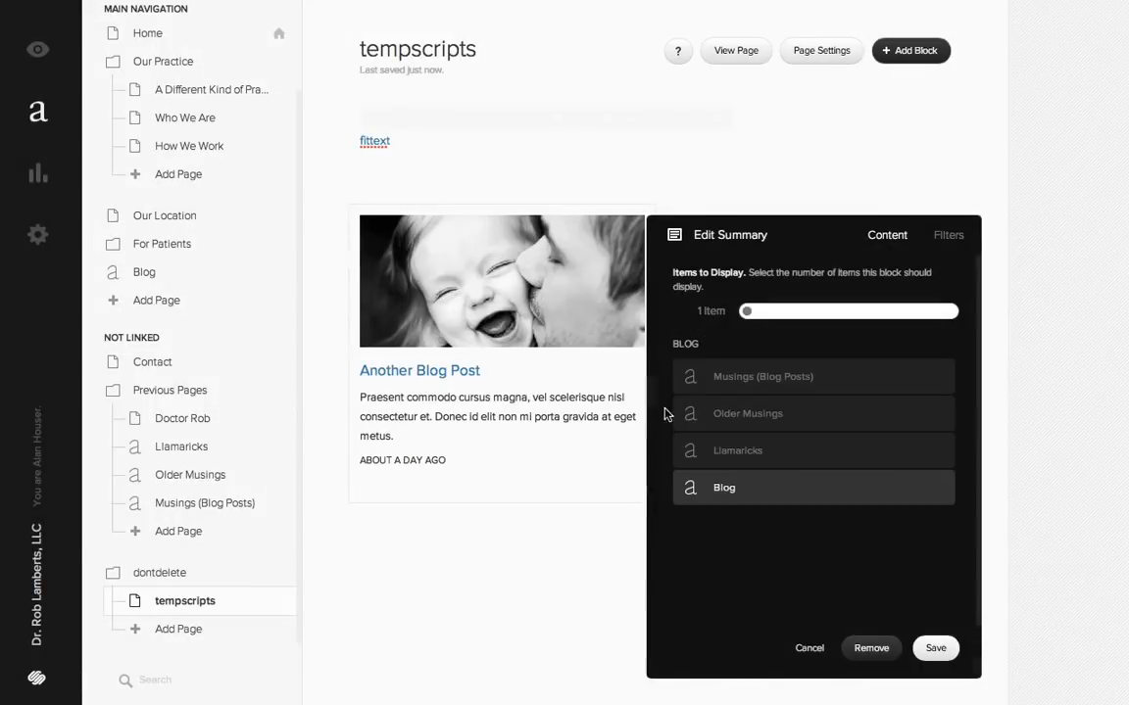
pyautogui.click(863, 647)
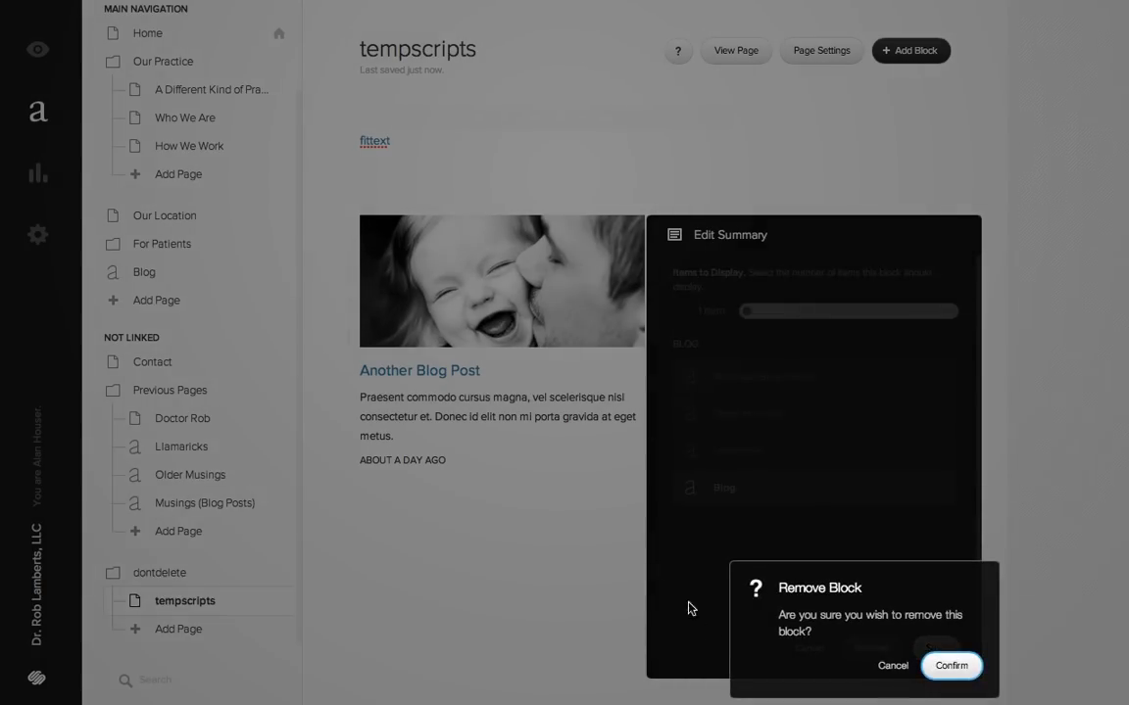
pyautogui.click(890, 667)
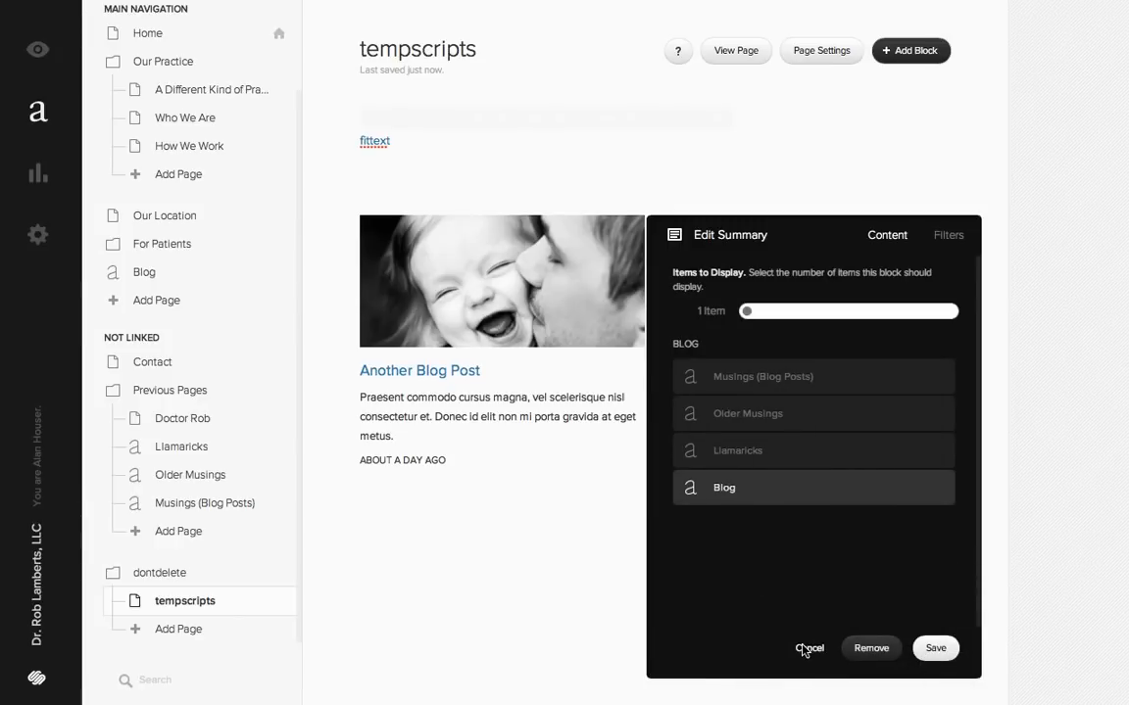
pyautogui.click(805, 649)
# - Remove the spacer block beside the blog summary
pyautogui.click(735, 232)
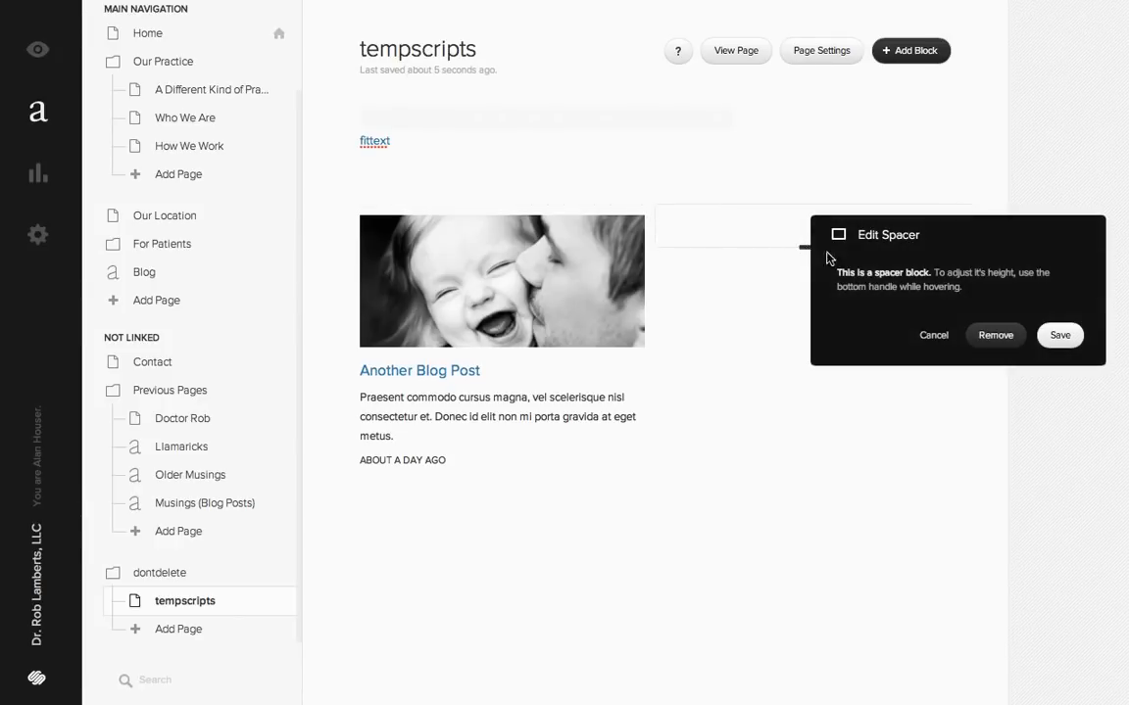
pyautogui.click(990, 338)
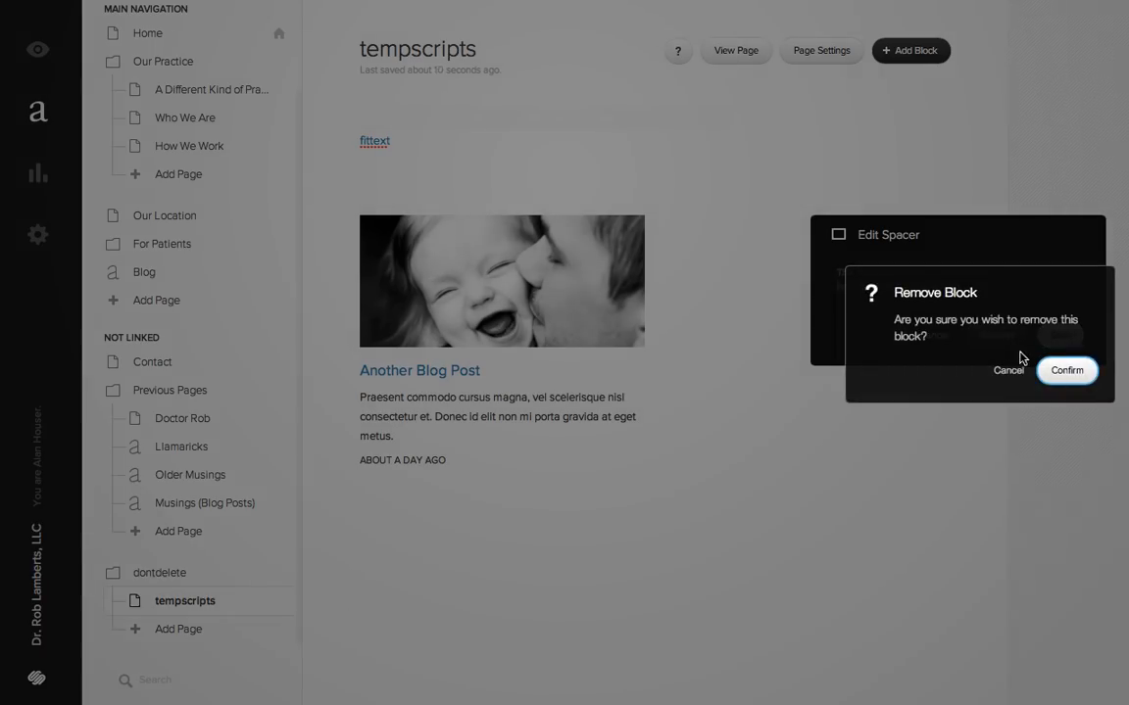
pyautogui.click(1059, 370)
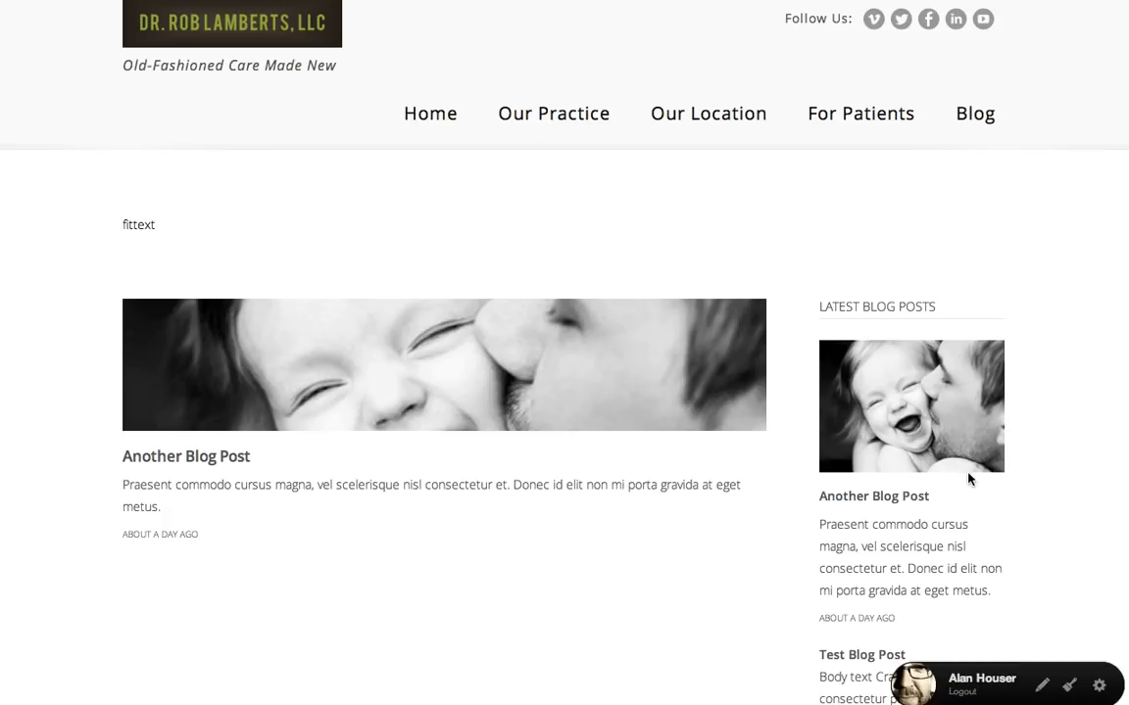
# - Reopen the tempscripts page for editing and remove its blog Summary block
pyautogui.click(1102, 688)
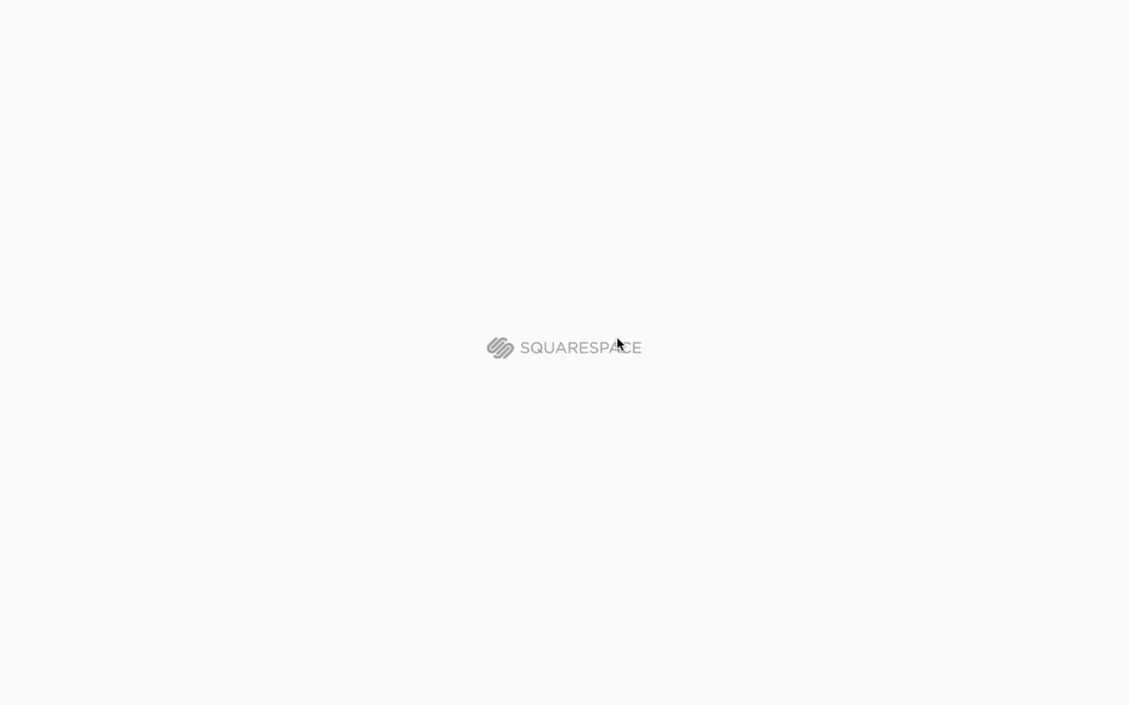
pyautogui.click(585, 266)
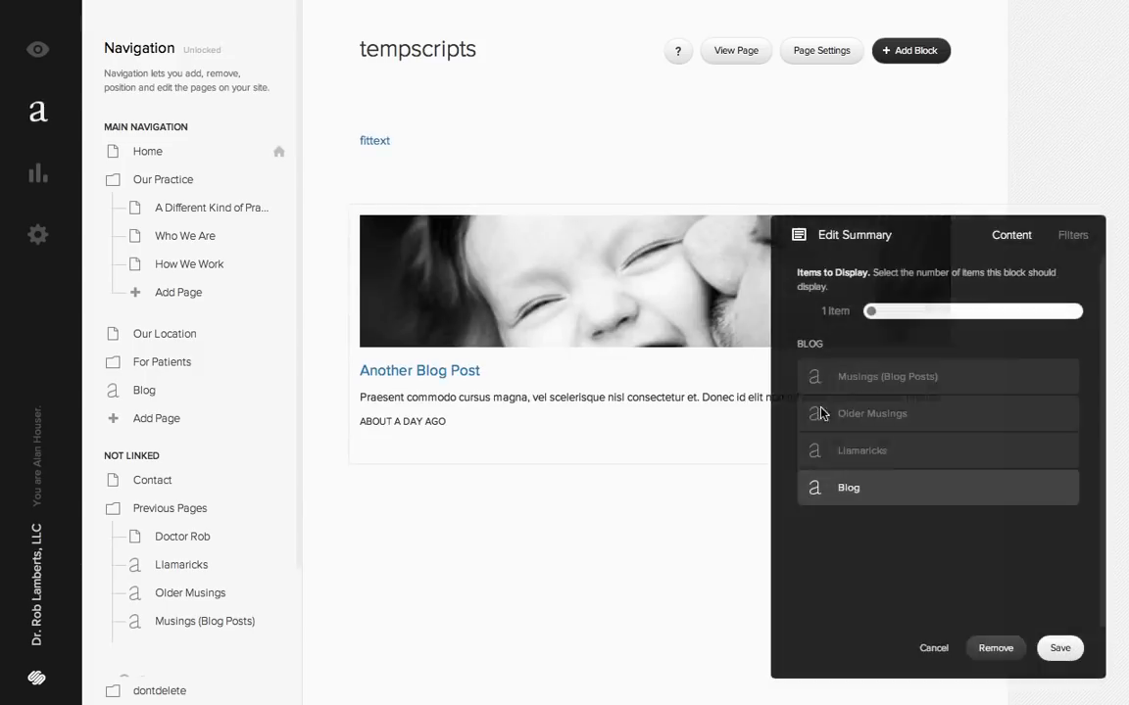
pyautogui.click(996, 647)
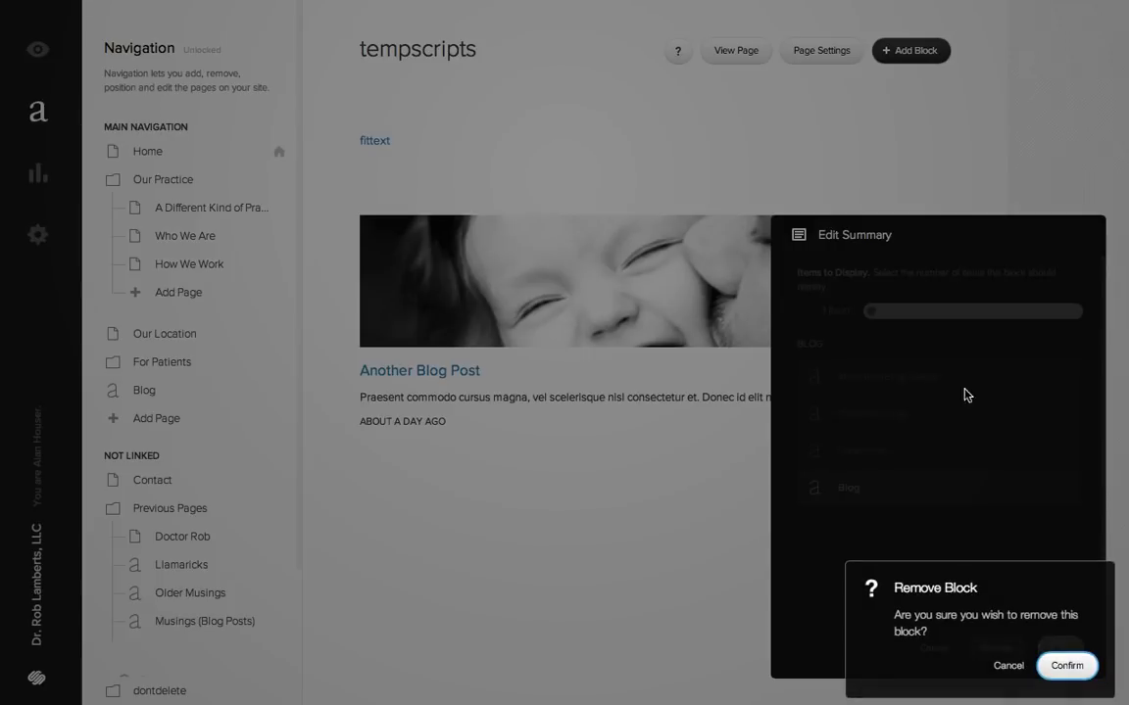
pyautogui.click(1064, 666)
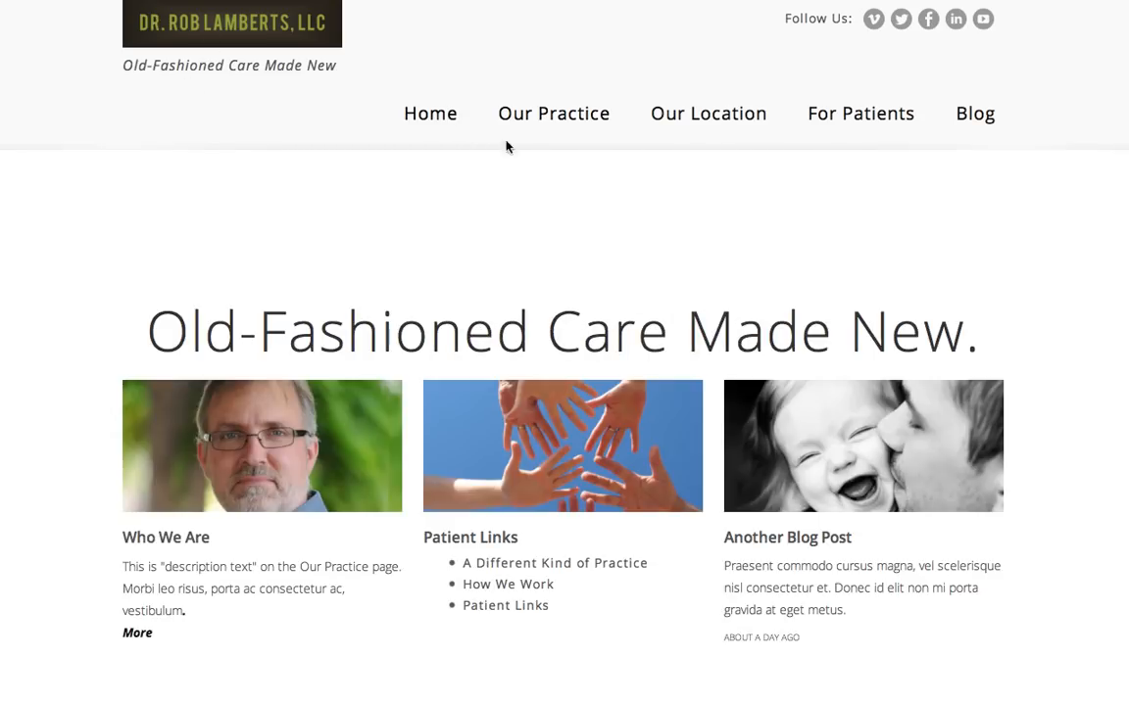
# - Review the live home page's three columns, then open the Patient Links page in the For Patients folder for editing
pyautogui.scroll(-3, 1042, 368)
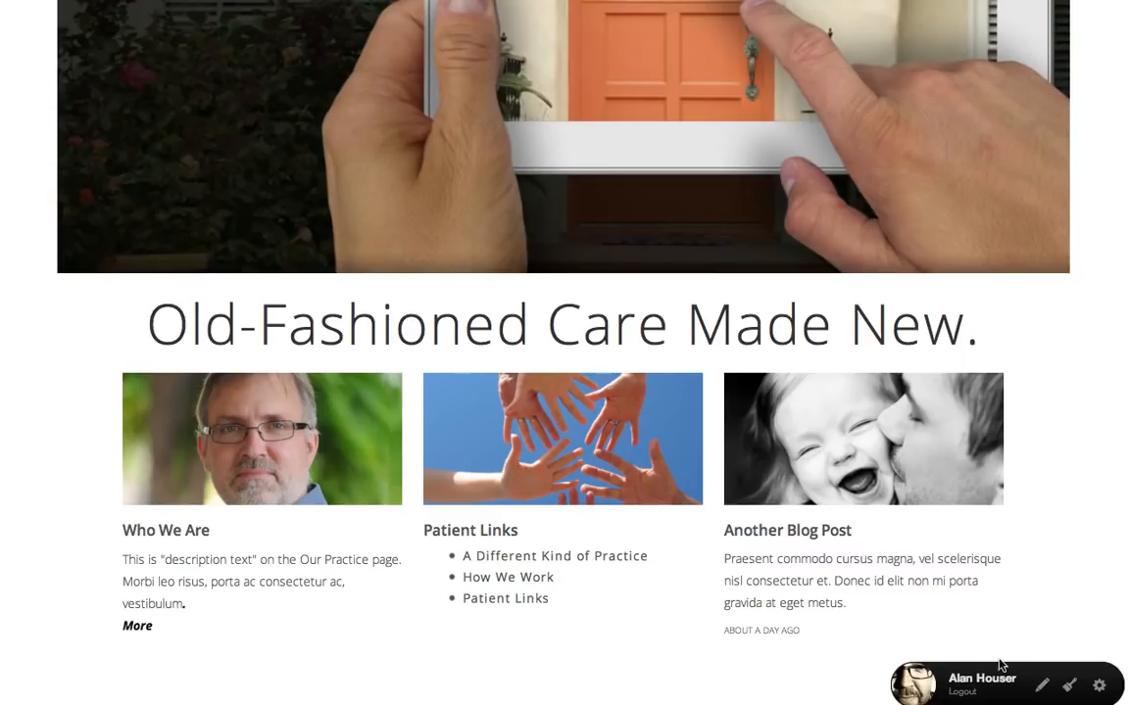
pyautogui.click(1100, 687)
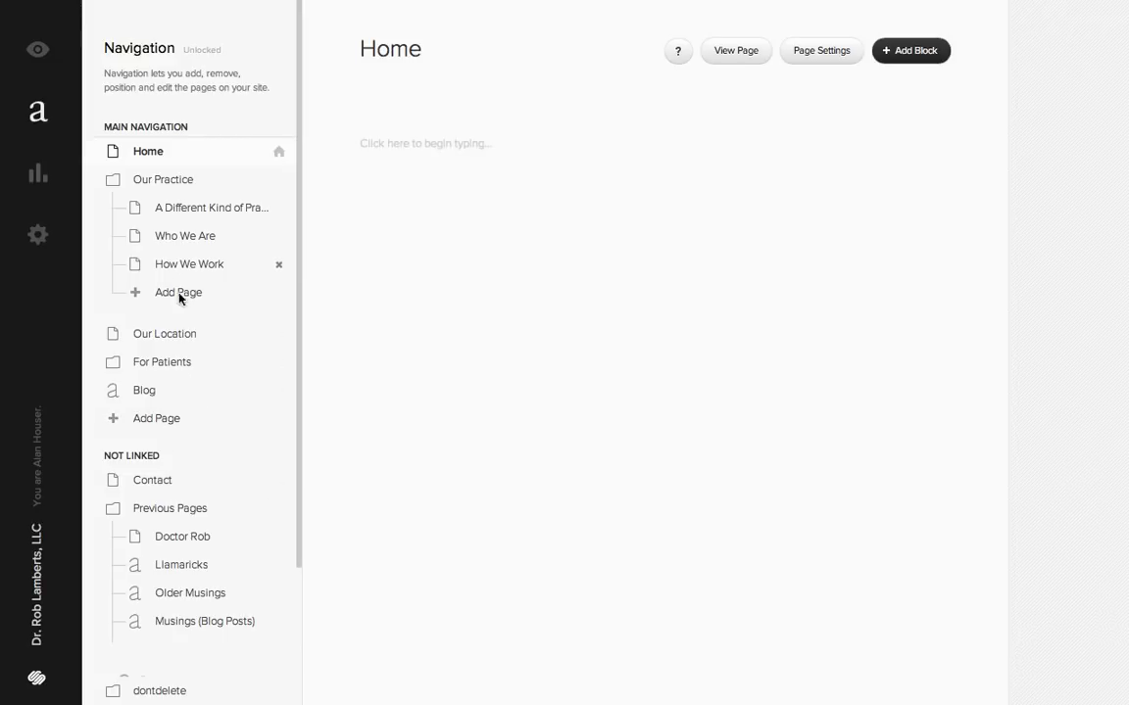
pyautogui.click(153, 364)
pyautogui.click(183, 422)
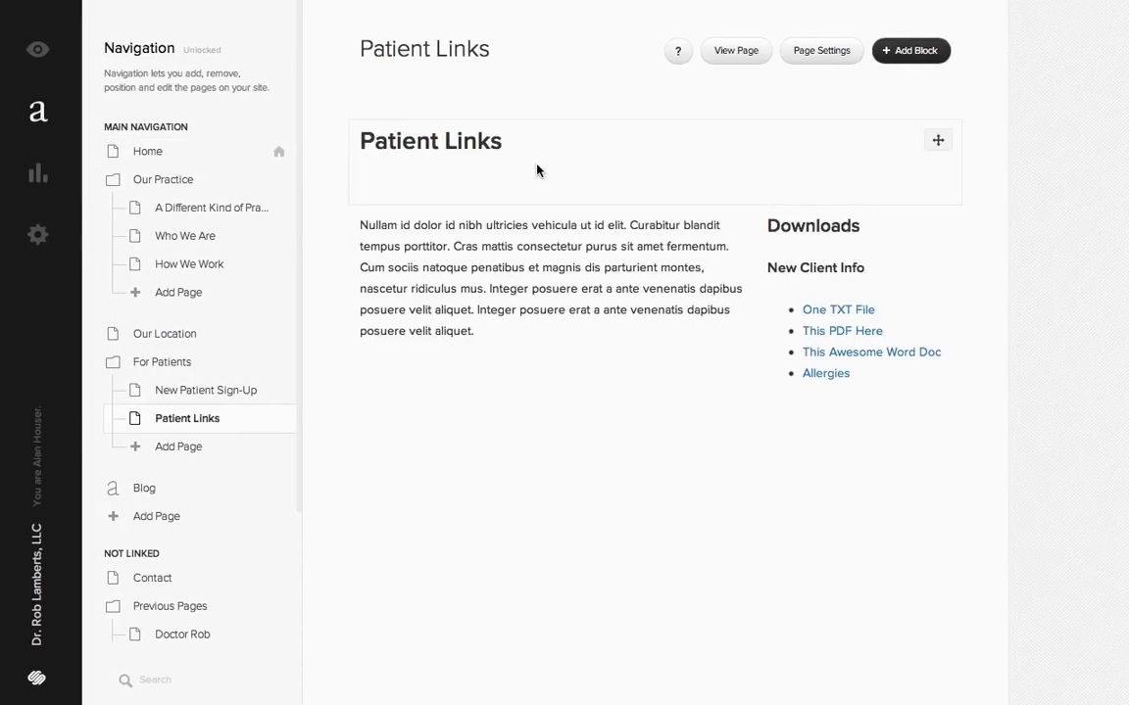
# - Delete the extra blank line beneath the Patient Links heading
pyautogui.click(607, 189)
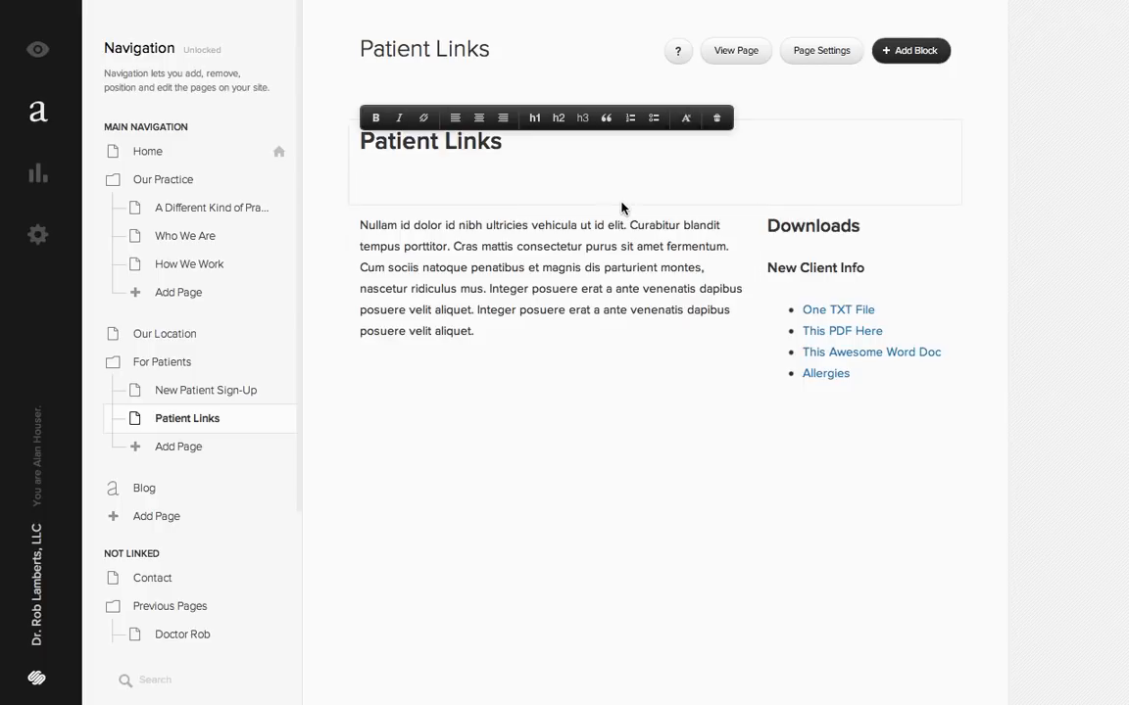
pyautogui.press('BackSpace')
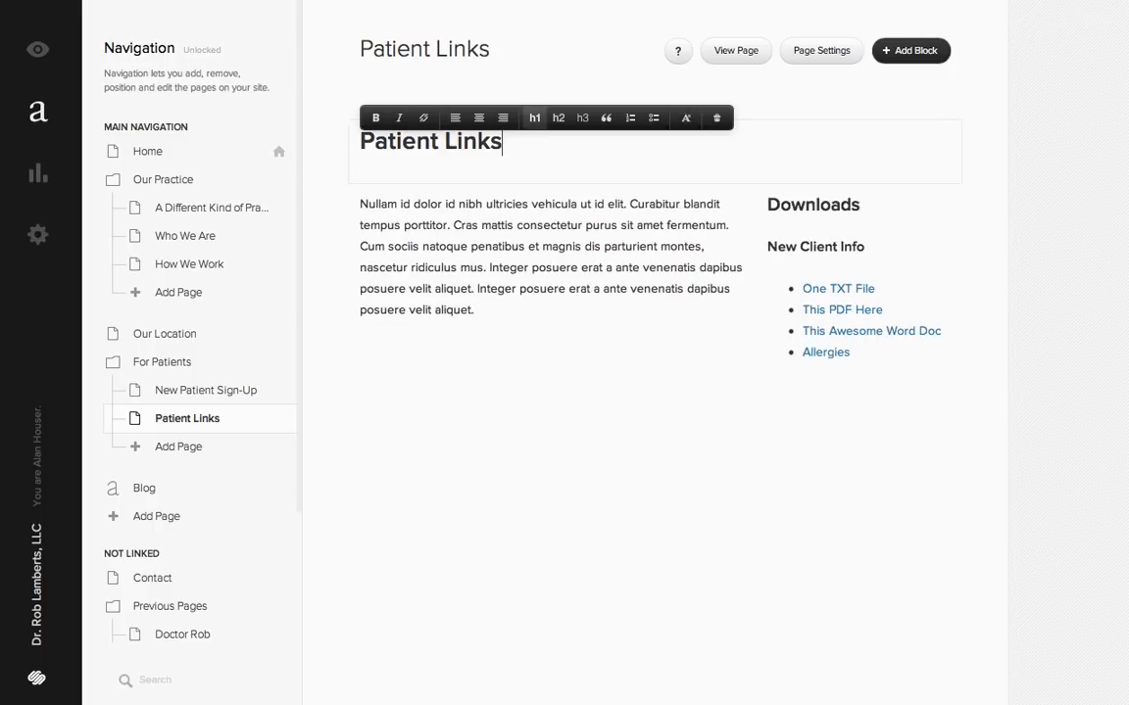
pyautogui.click(632, 511)
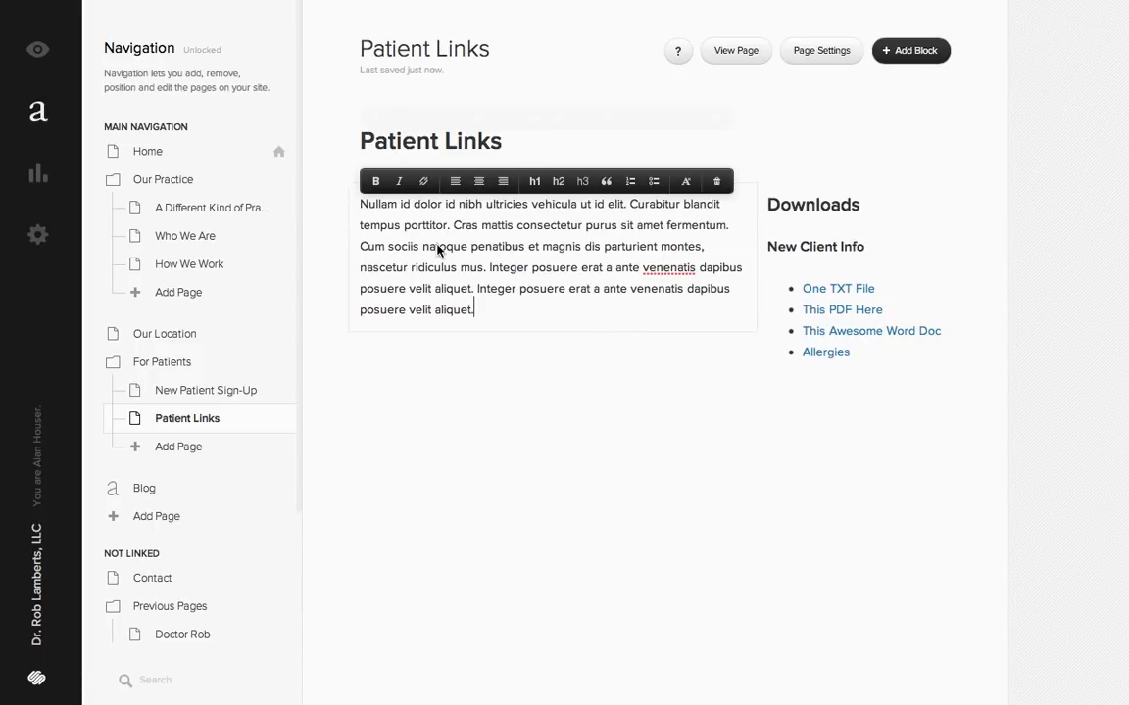
pyautogui.click(592, 130)
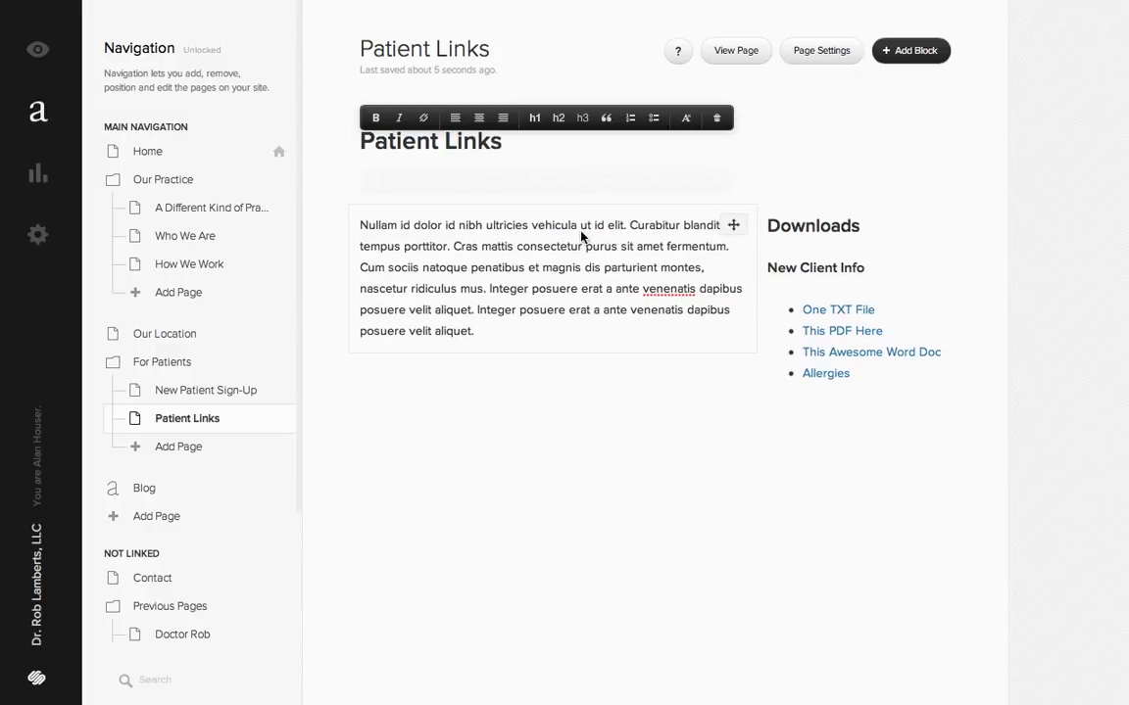
pyautogui.press('BackSpace')
pyautogui.click(630, 393)
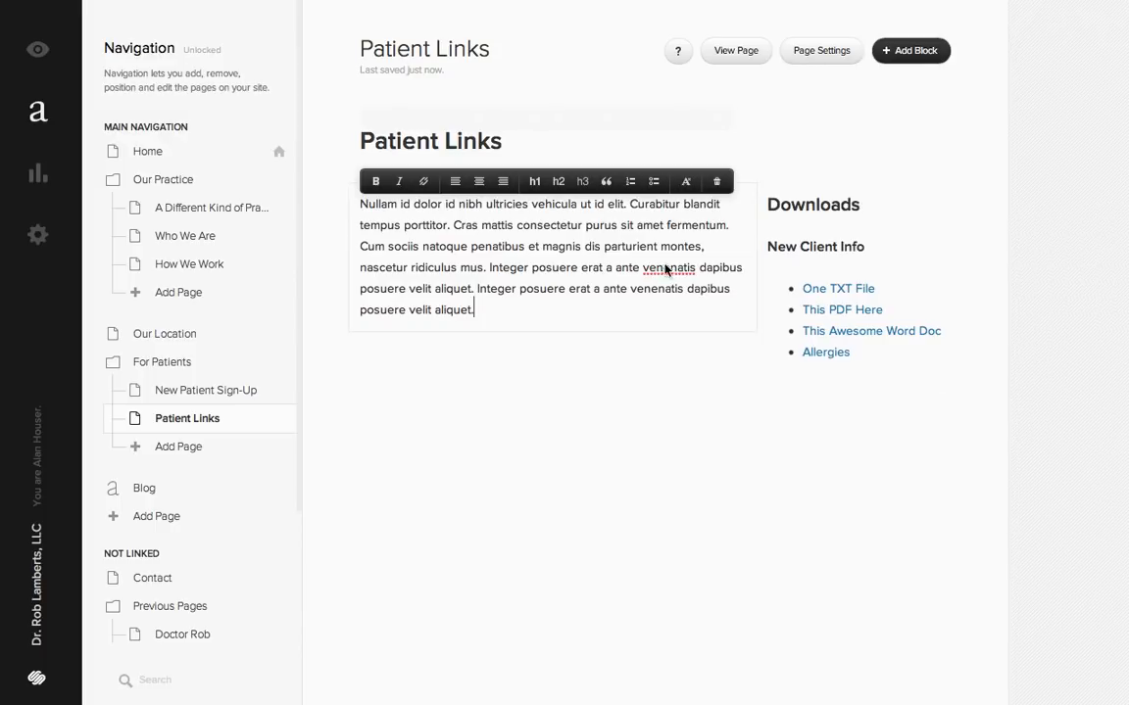
# - Inspect the target of the A Different Kind of Practice link in the Patient Links page description, and close the settings without saving
pyautogui.click(821, 50)
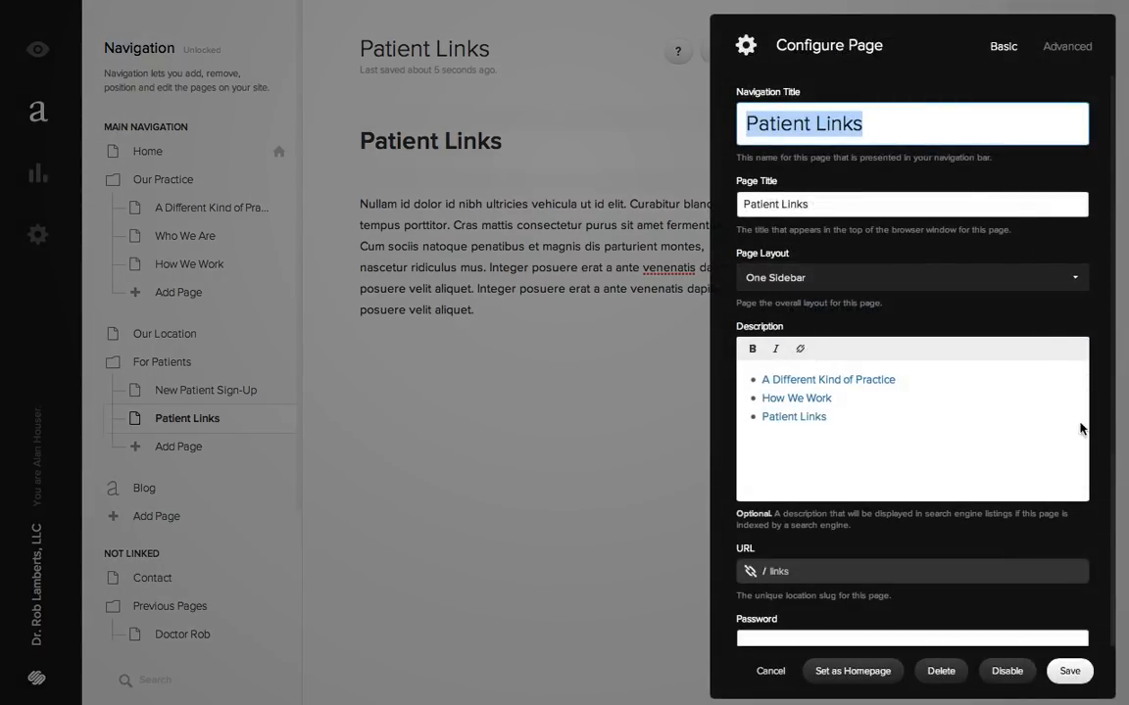
pyautogui.click(789, 383)
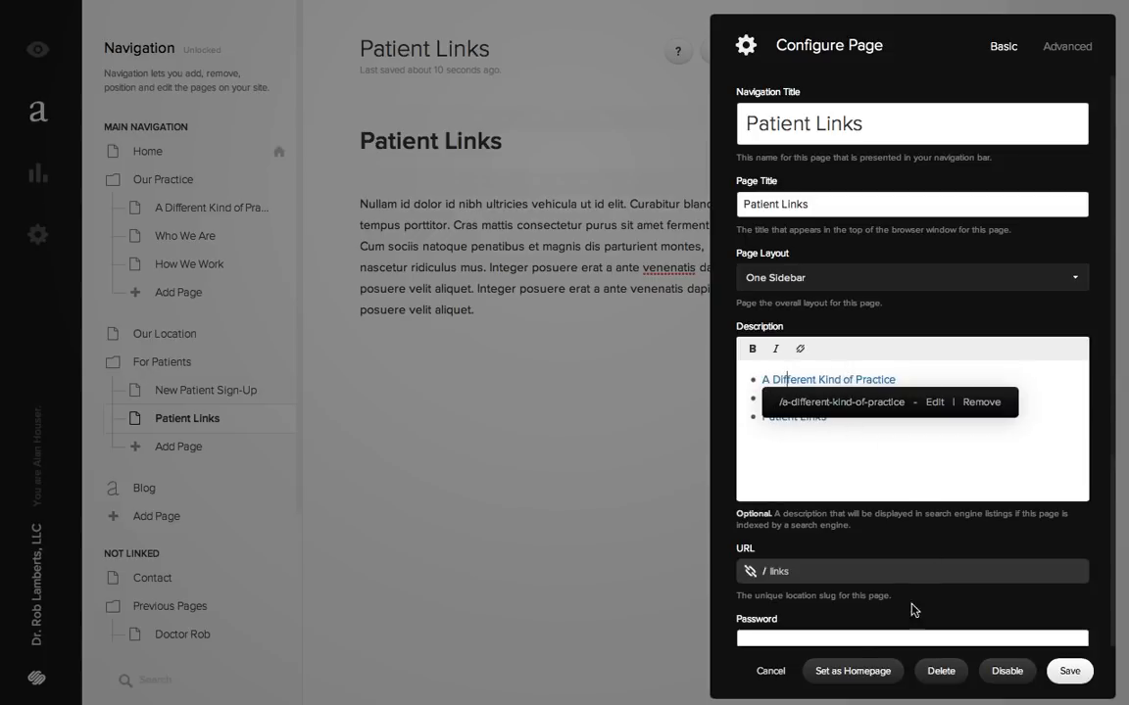
pyautogui.click(768, 672)
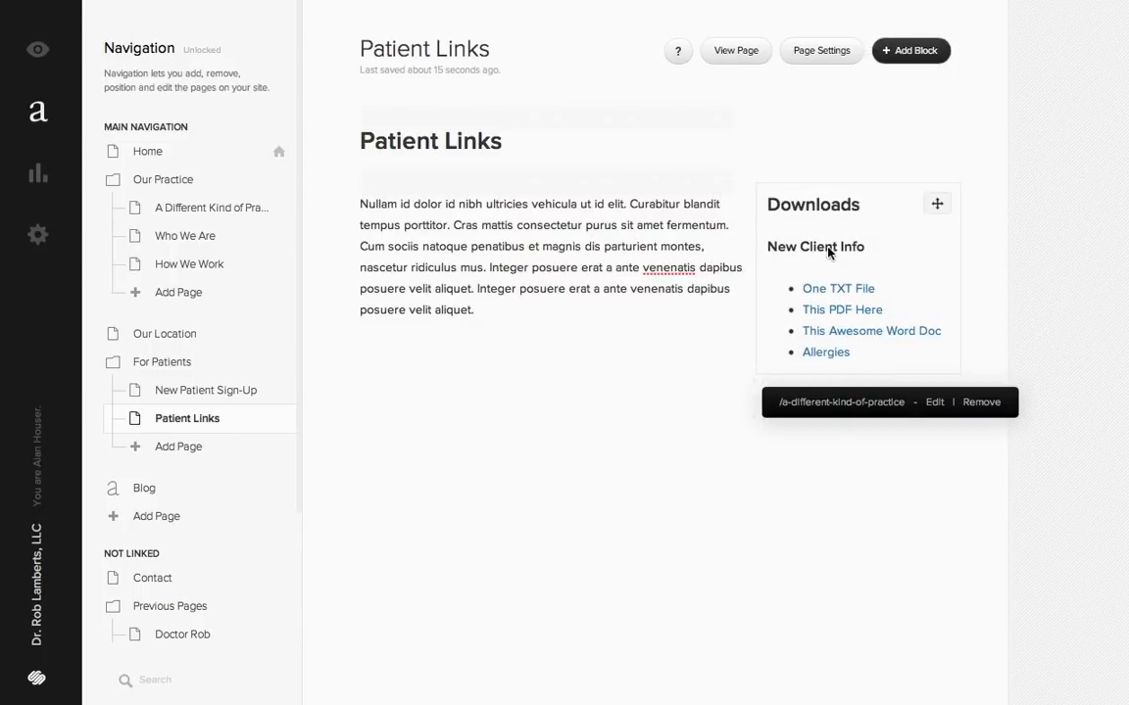
# - Add three separate "Test" lines below the body paragraph on the Patient Links page
pyautogui.click(510, 310)
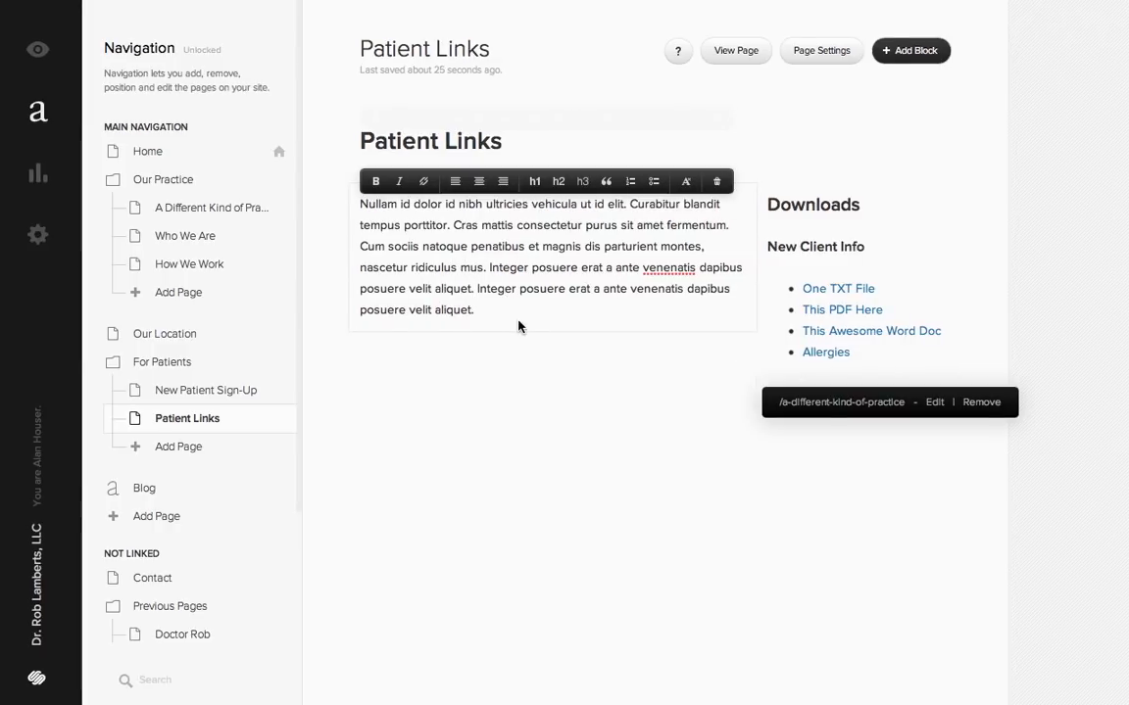
pyautogui.press('Return')
pyautogui.press('Return')
pyautogui.write('Test')
pyautogui.press('Return')
pyautogui.write('Test')
pyautogui.press('Return')
pyautogui.write('Test')
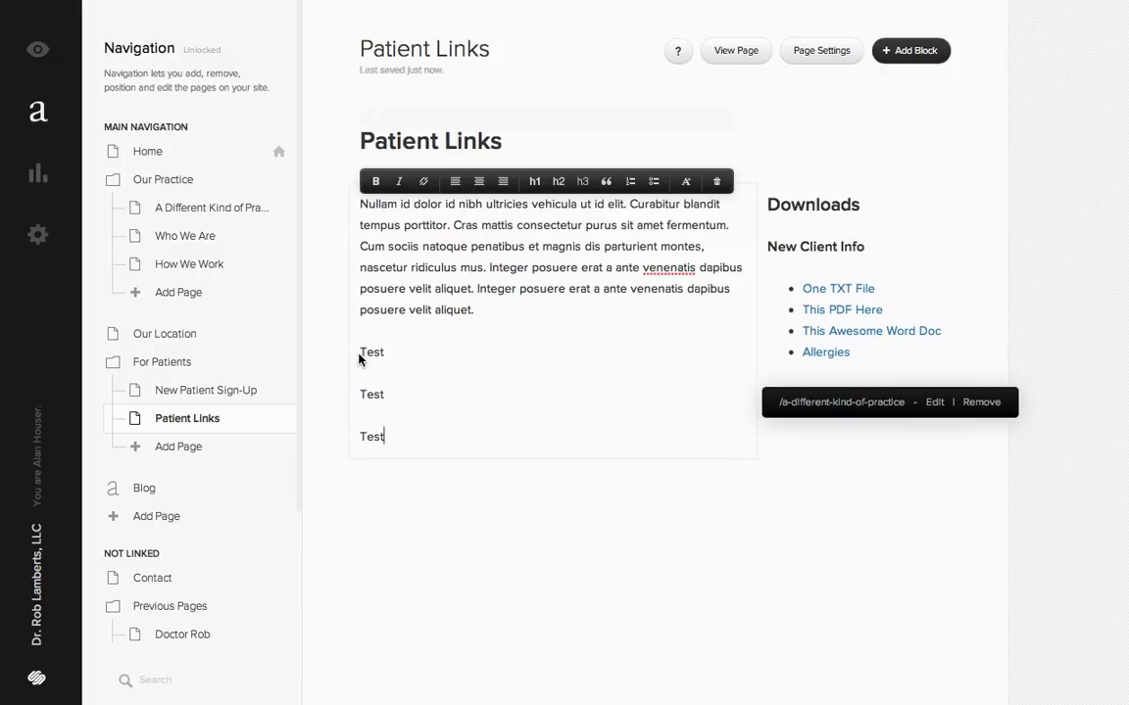
# - Format the three "Test" lines as a bulleted list
pyautogui.moveTo(396, 374); pyautogui.dragTo(444, 467)
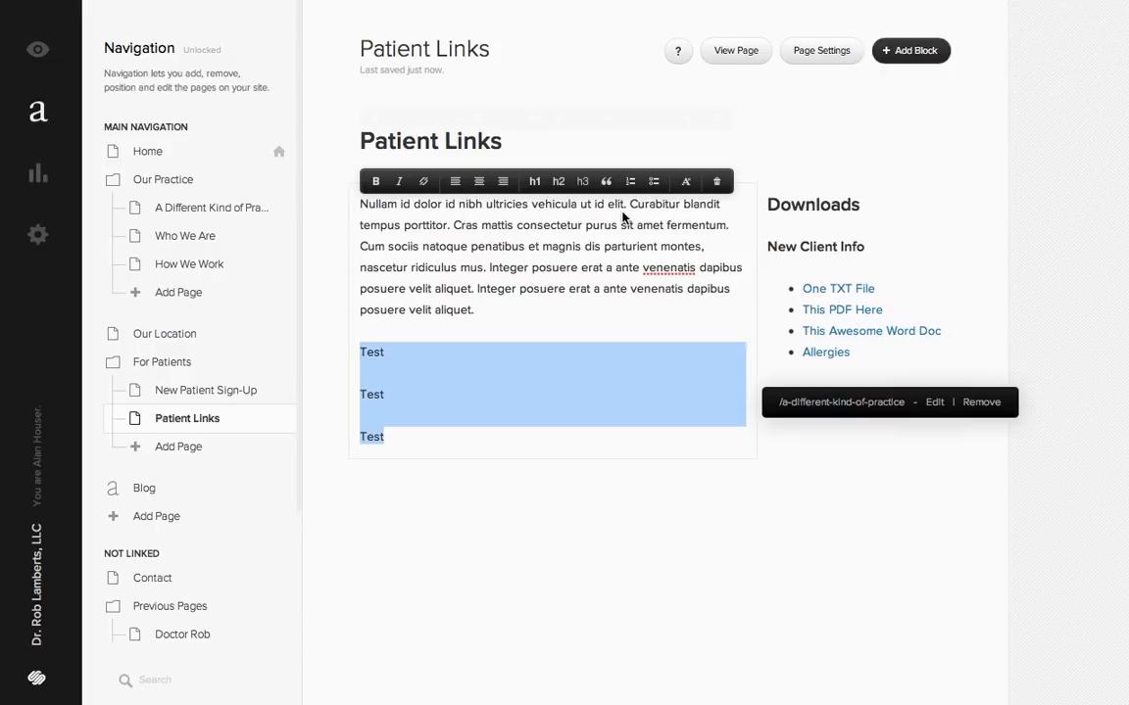
pyautogui.click(653, 181)
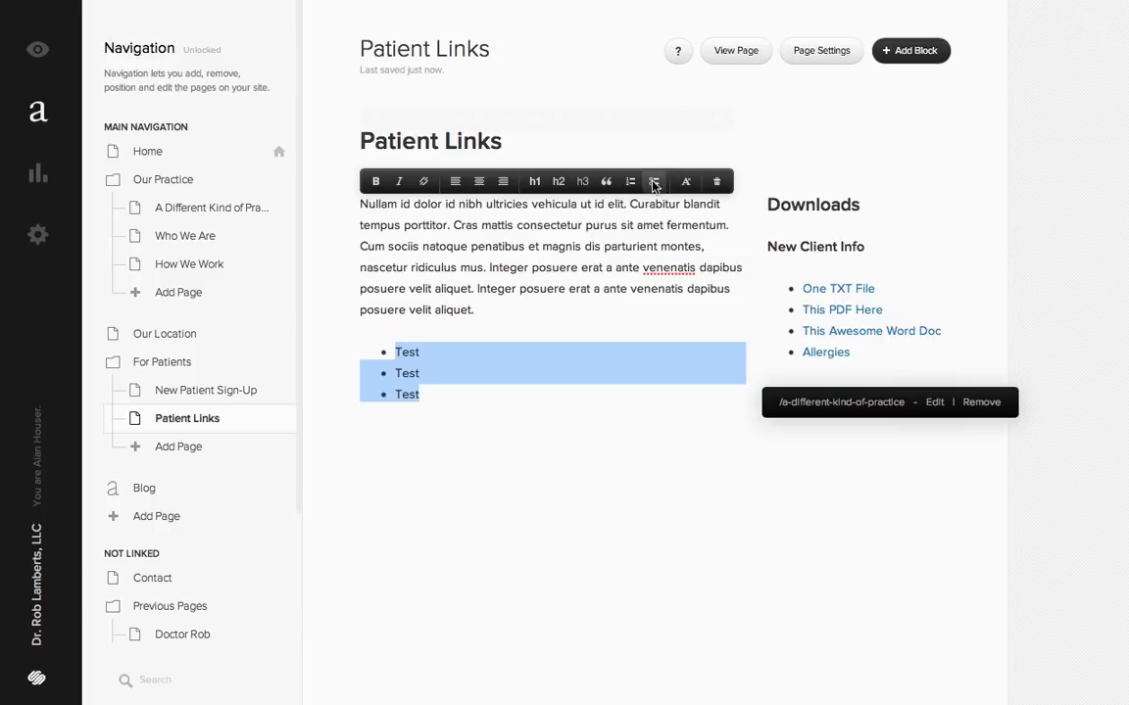
pyautogui.click(458, 369)
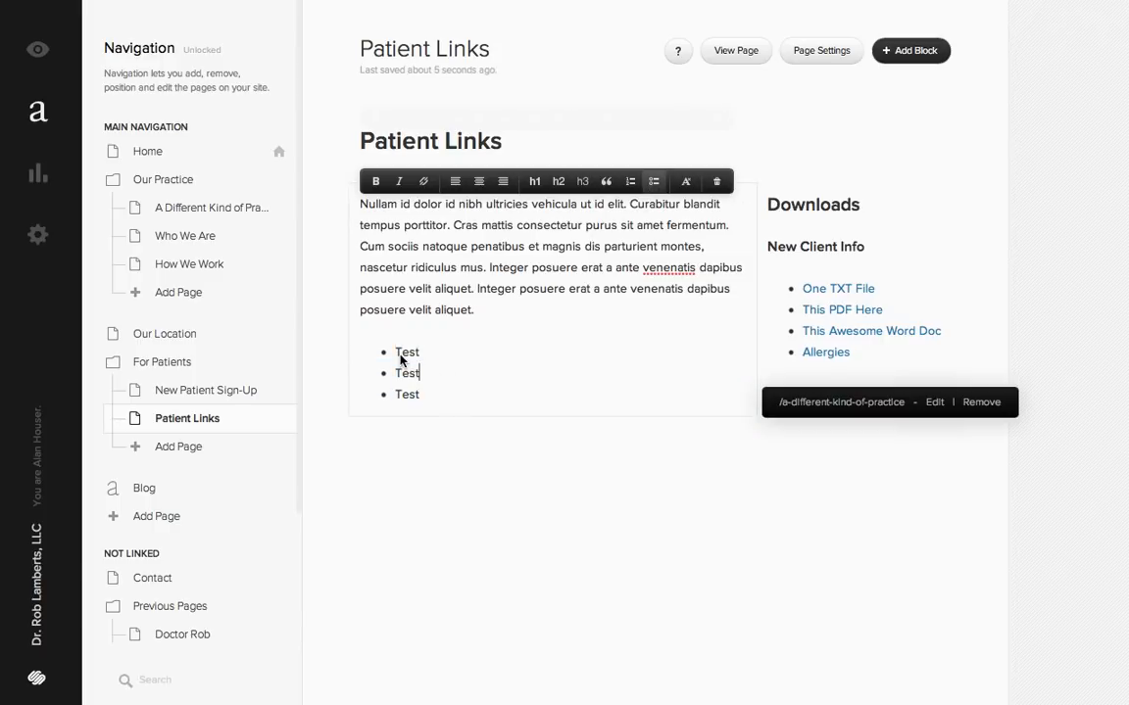
# - Link the first "Test" bullet to the external address "#"
pyautogui.click(400, 353)
pyautogui.click(423, 181)
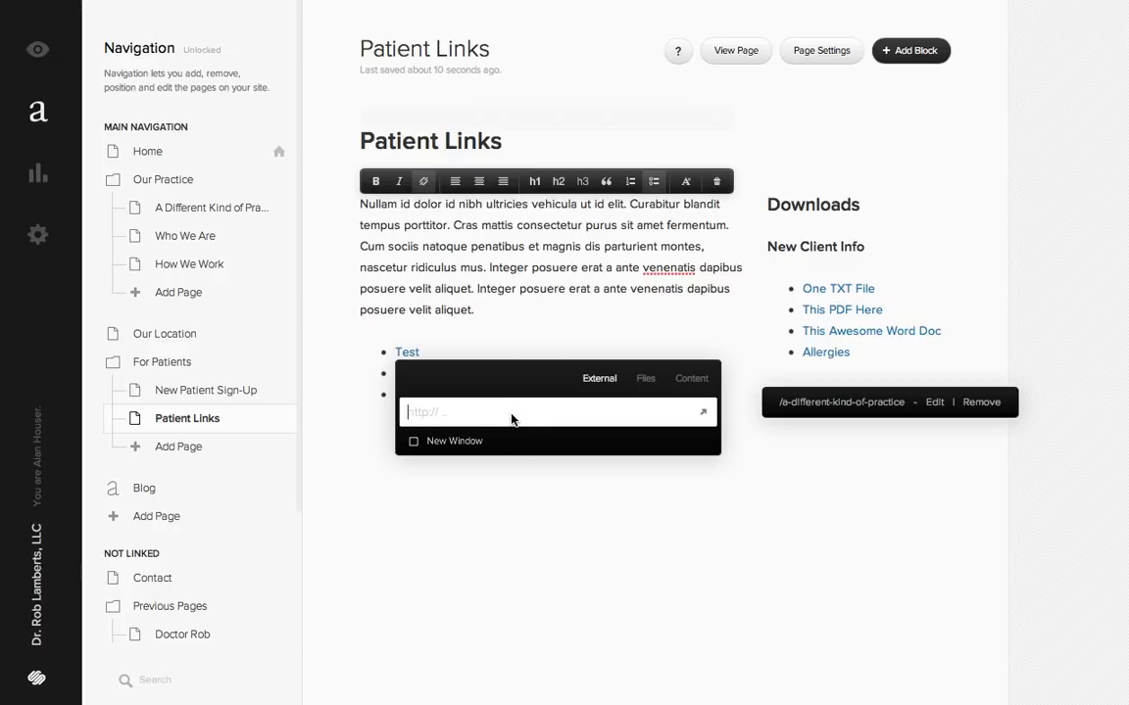
pyautogui.write('#')
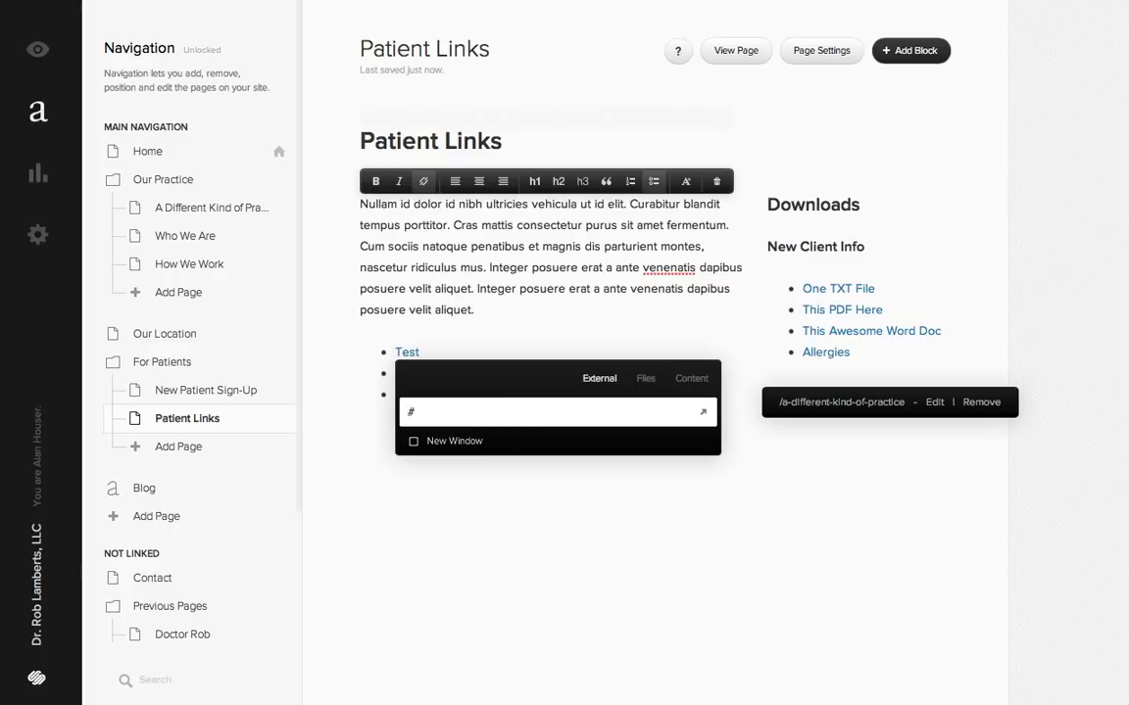
pyautogui.press('Return')
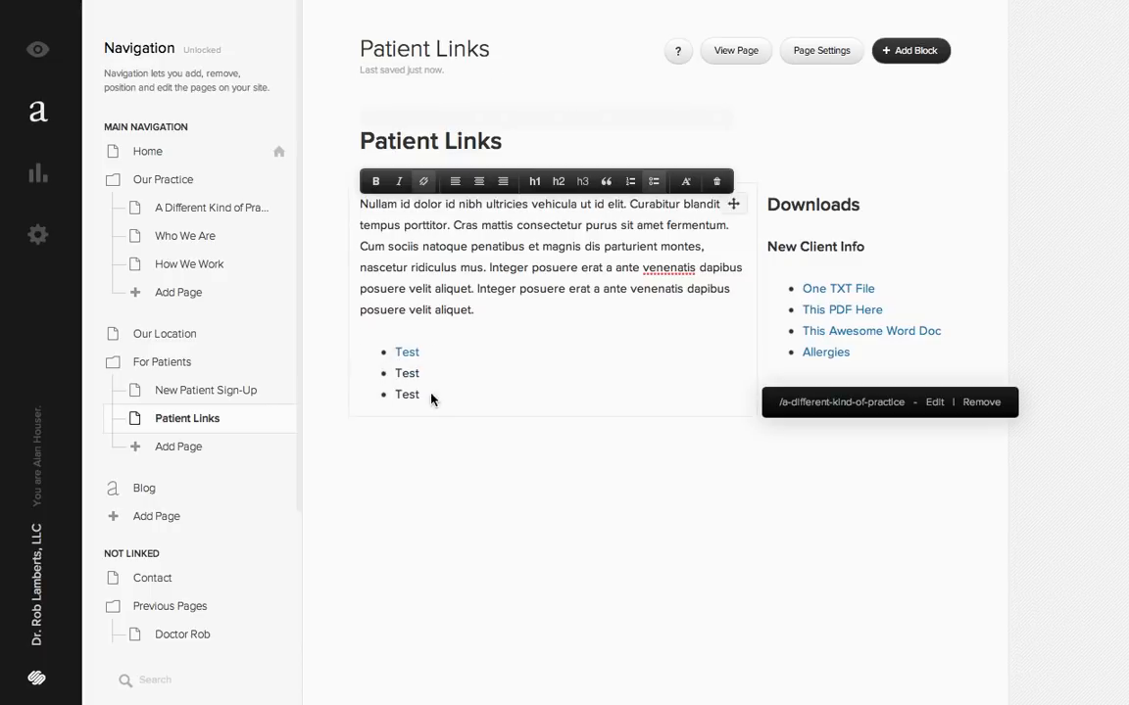
# - Compare the bulleted "Test" list with the link list in the Patient Links page description, and close the settings without saving
pyautogui.moveTo(435, 405); pyautogui.dragTo(366, 355)
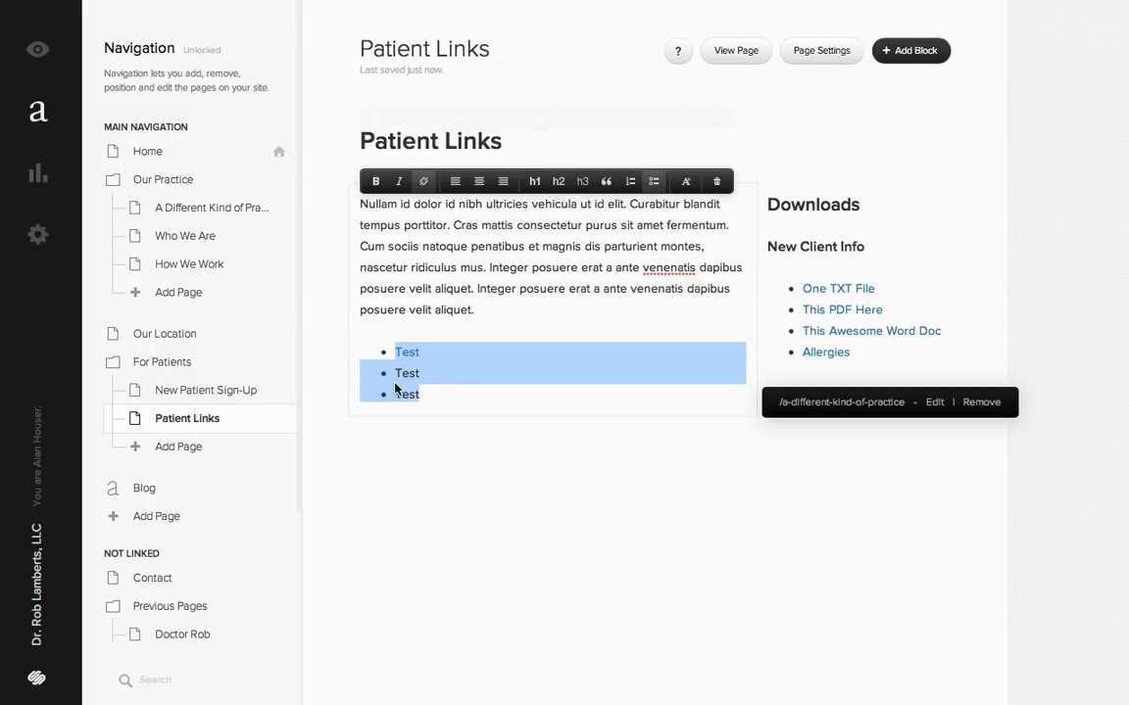
pyautogui.click(823, 53)
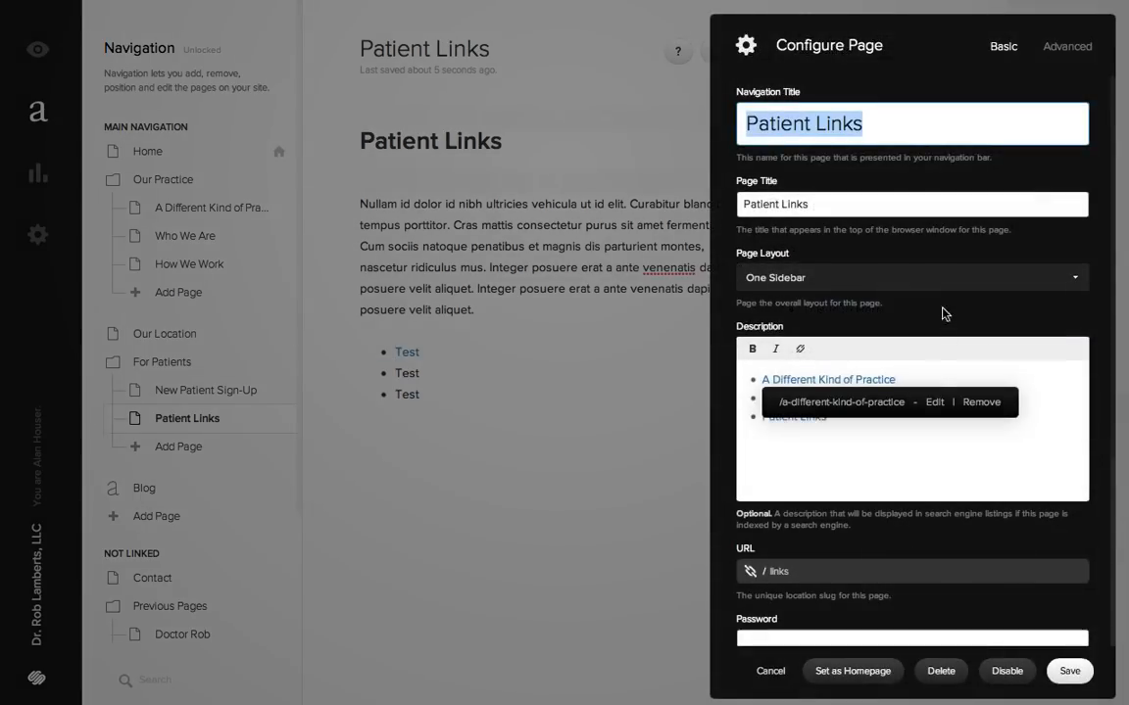
pyautogui.click(1067, 392)
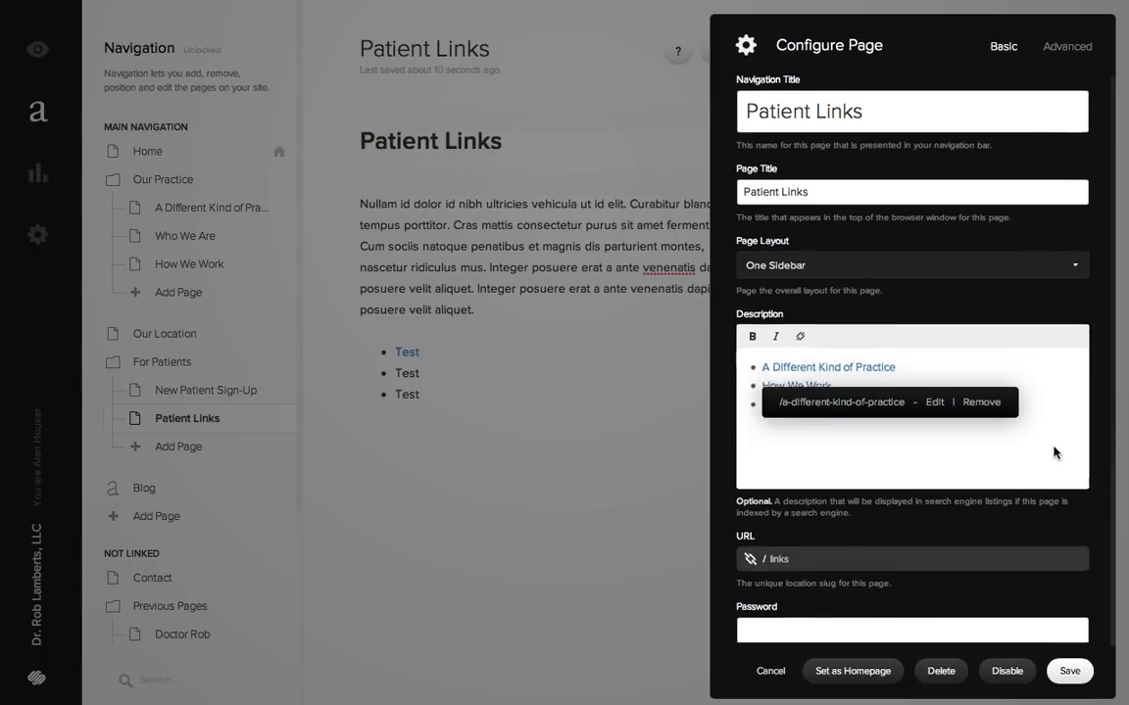
pyautogui.scroll(-5, 1056, 452)
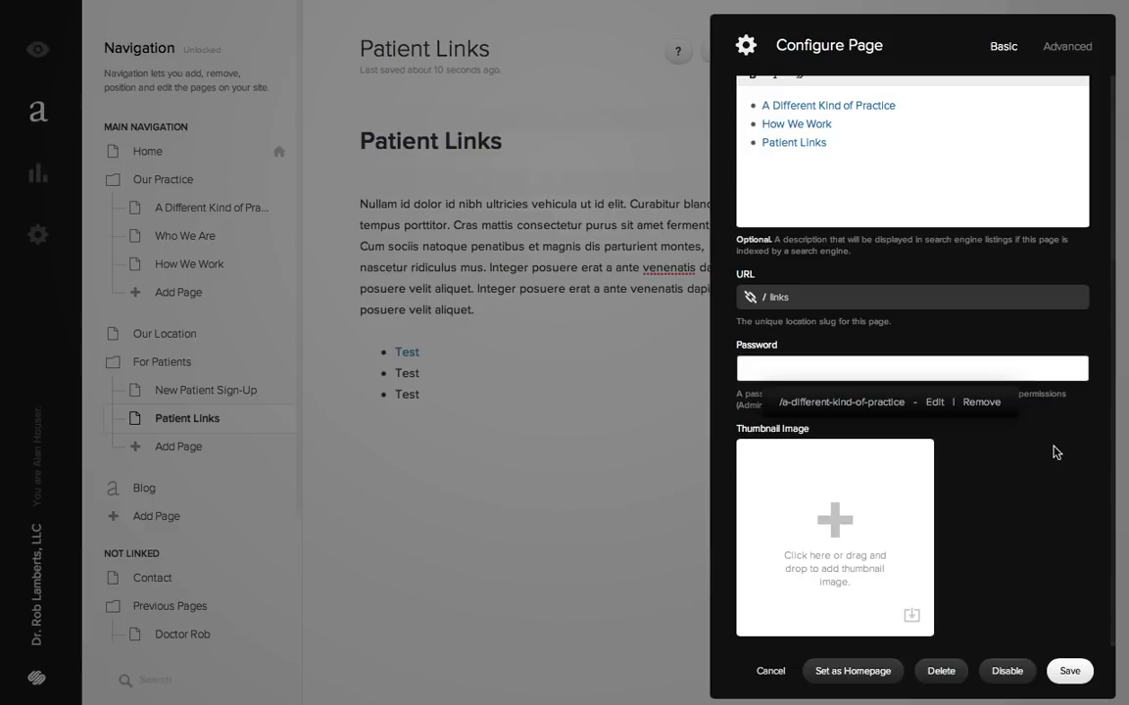
pyautogui.click(760, 674)
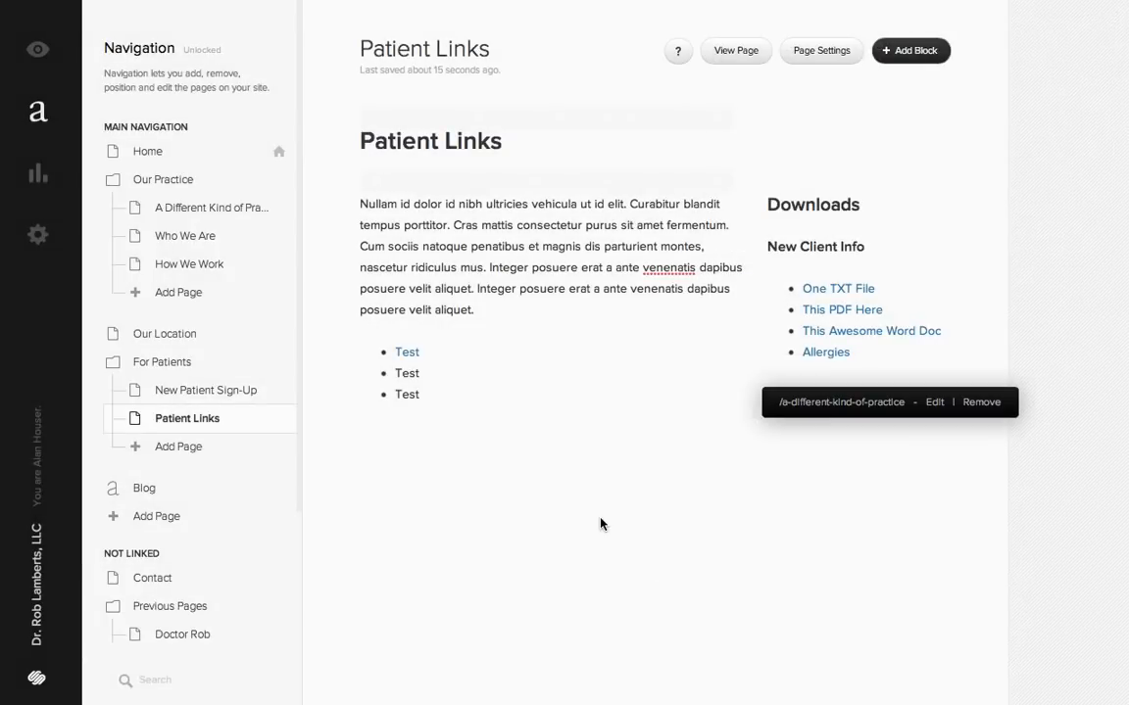
# - Check the thumbnail section of the Patient Links page settings, close them without saving, and look over the live home page
pyautogui.click(819, 49)
pyautogui.scroll(-3, 1059, 441)
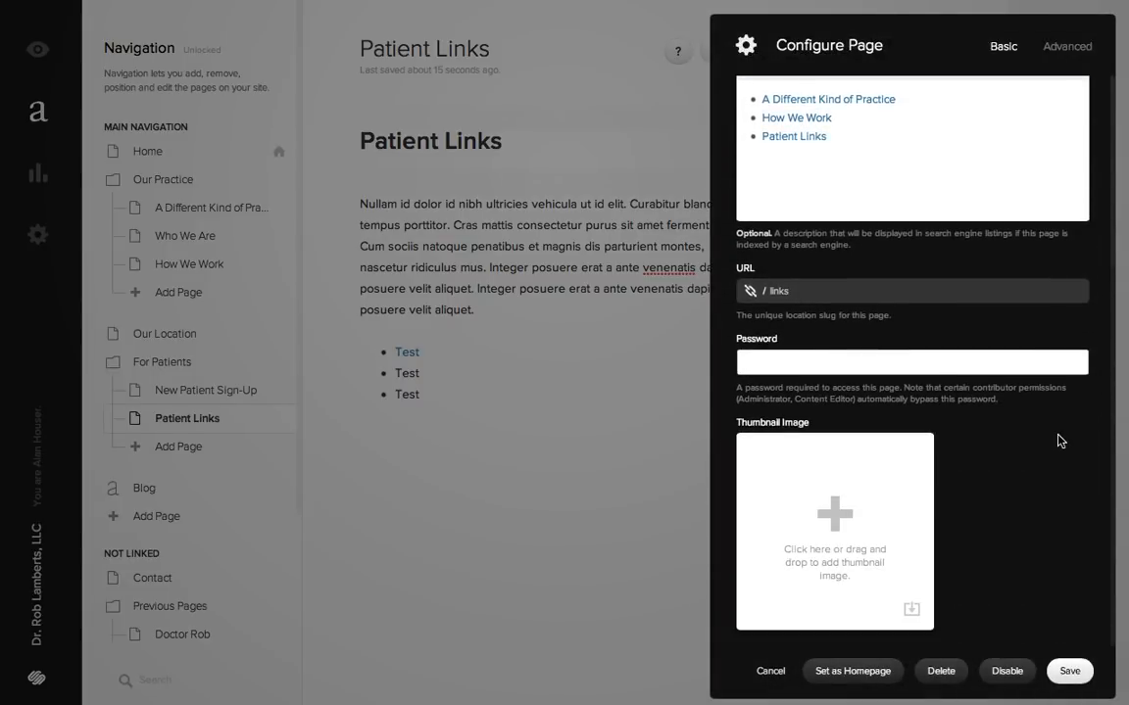
pyautogui.click(769, 672)
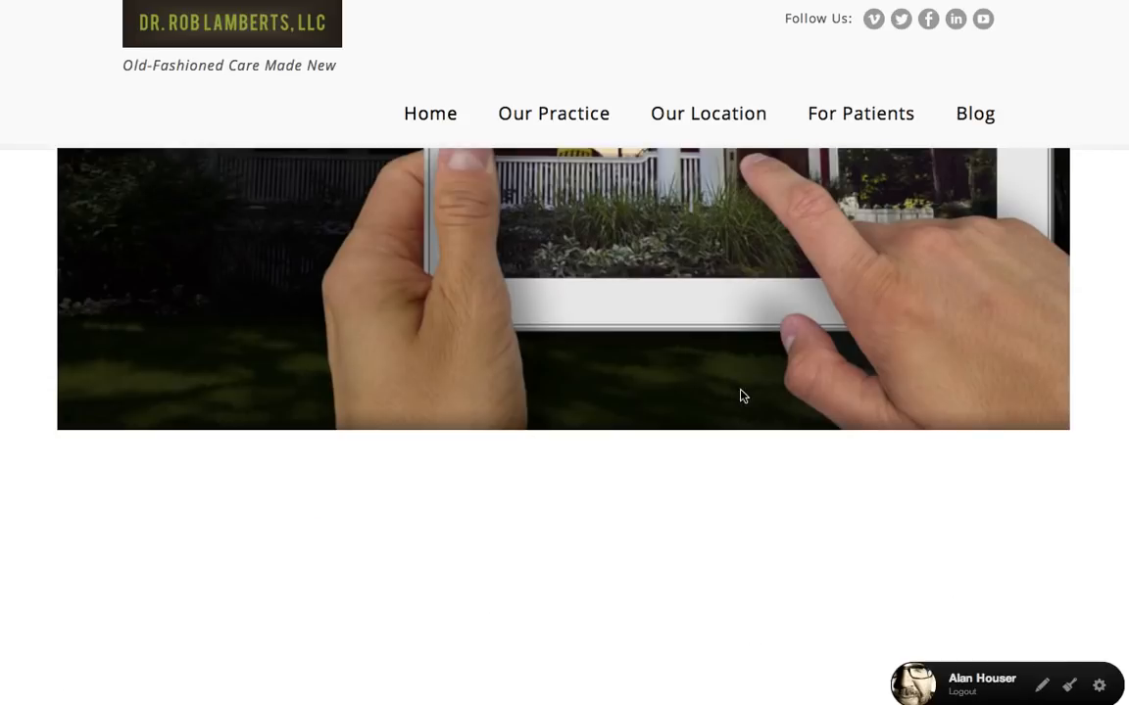
pyautogui.scroll(-5, 741, 396)
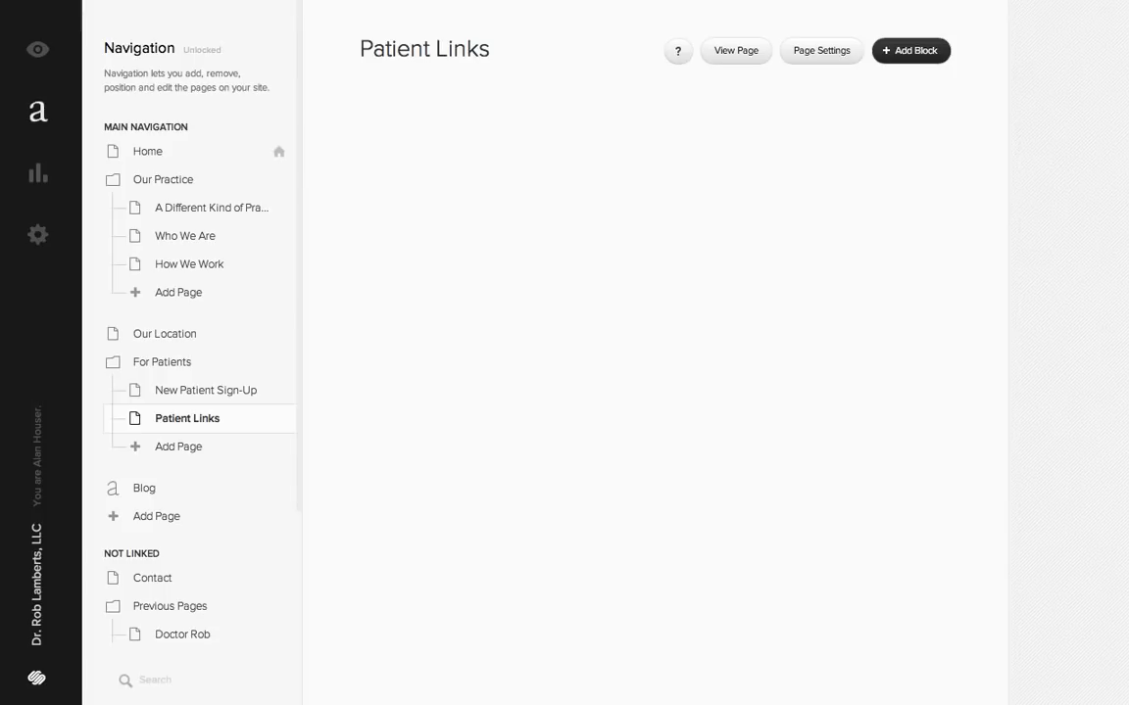
# - Inspect the thumbnail image and its focal point in the Patient Links page settings
pyautogui.click(821, 51)
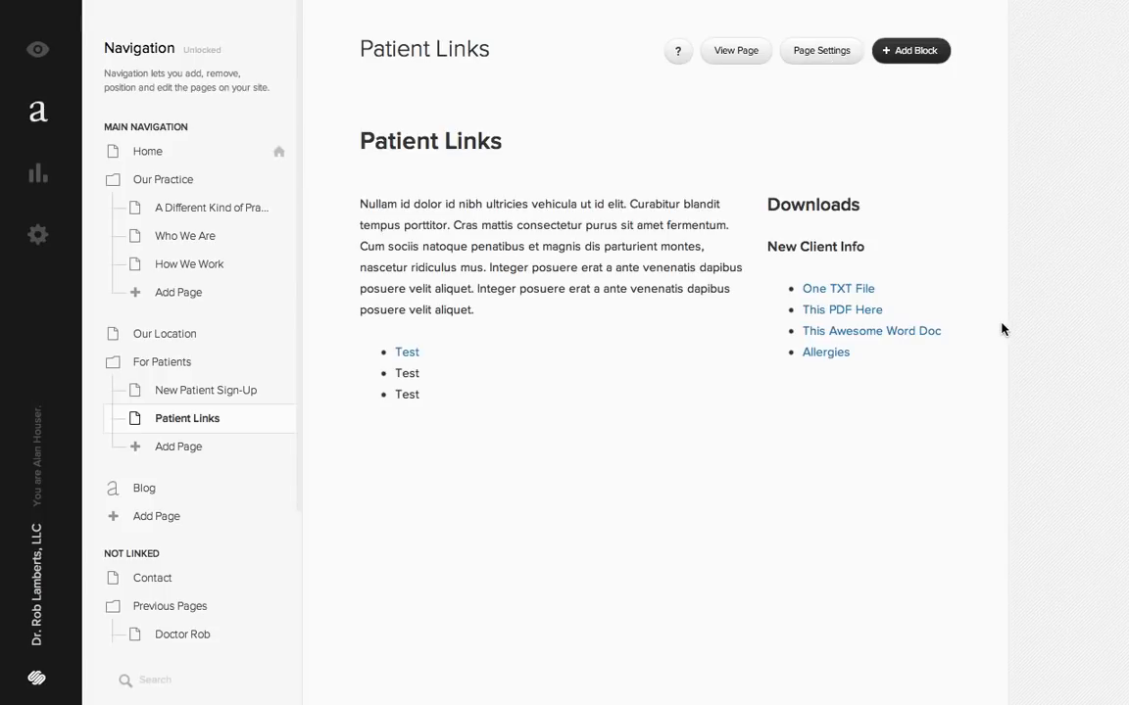
pyautogui.scroll(-5, 1038, 402)
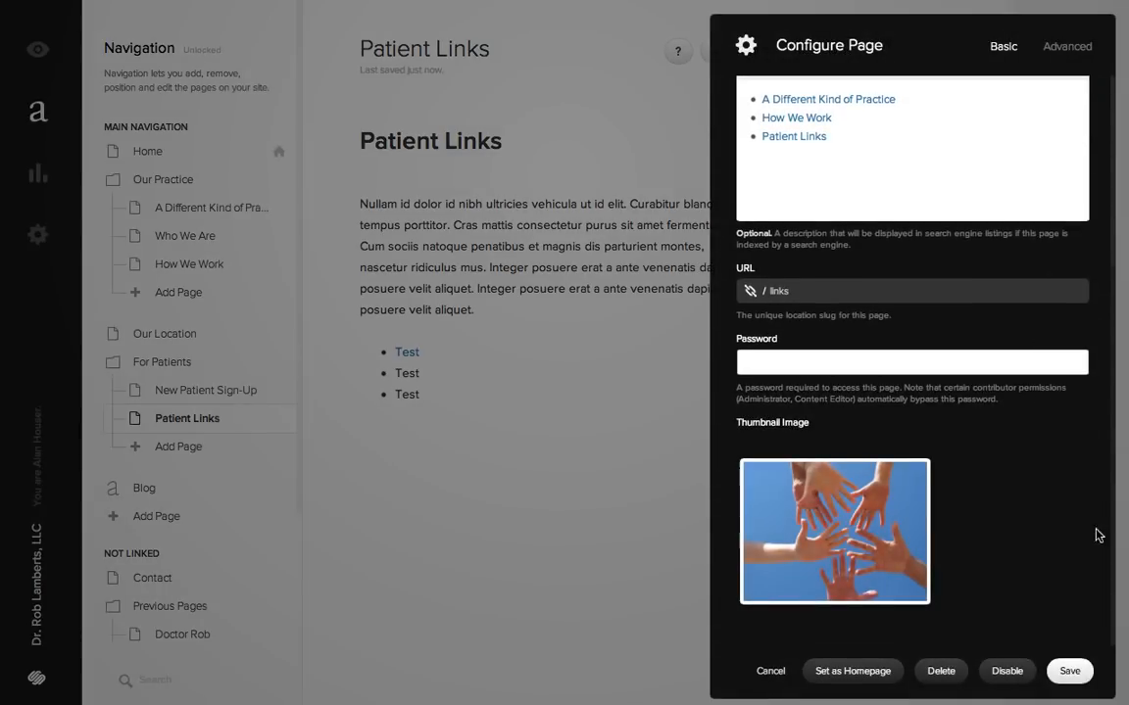
pyautogui.moveTo(839, 537)
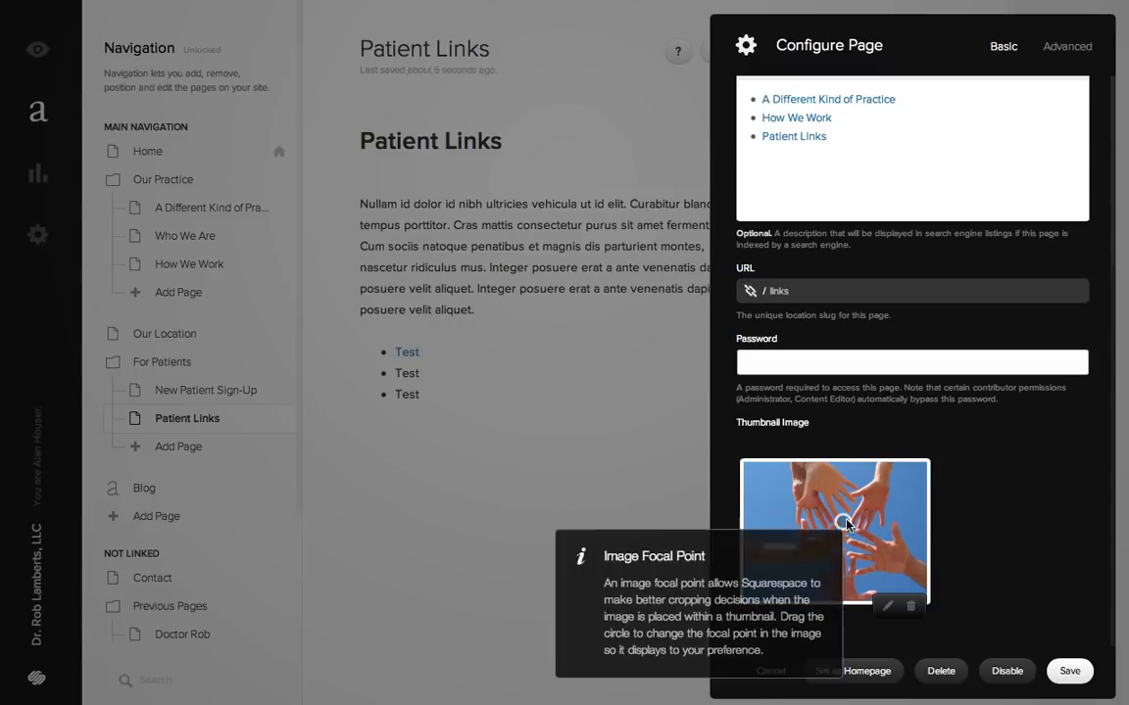
pyautogui.moveTo(839, 526)
pyautogui.mouseDown()
pyautogui.moveTo(839, 501)
pyautogui.moveTo(844, 528)
pyautogui.mouseUp()
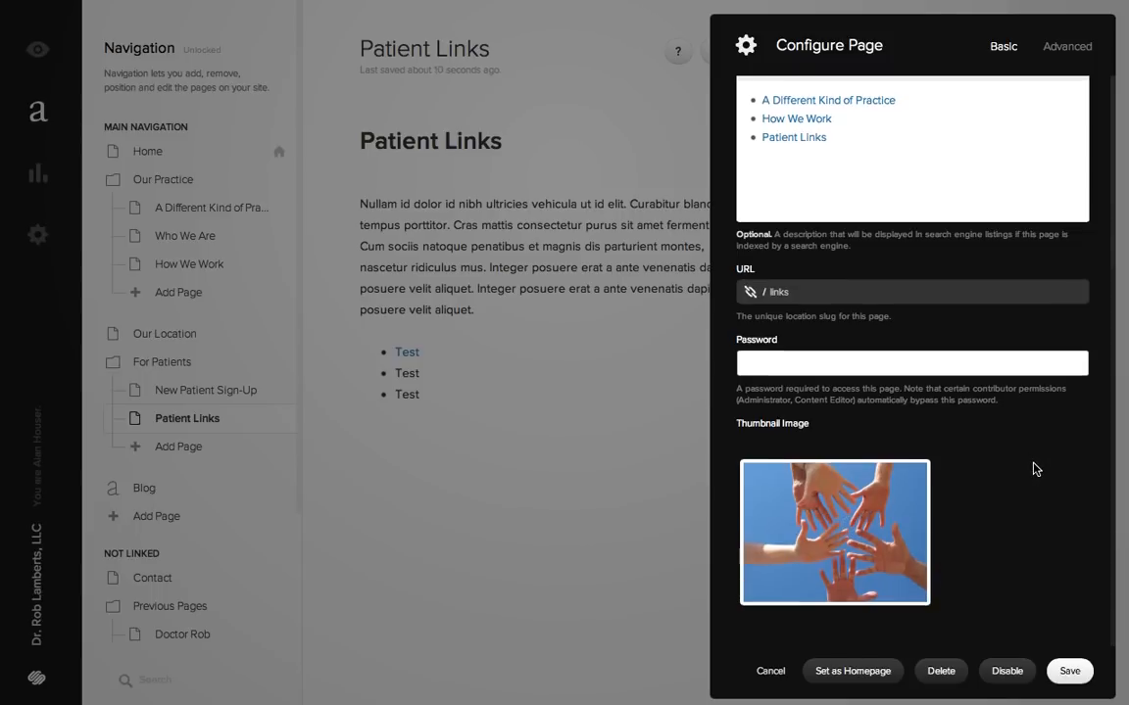
# - Review the navigation title and URL slug in the Patient Links page settings
pyautogui.scroll(5, 959, 468)
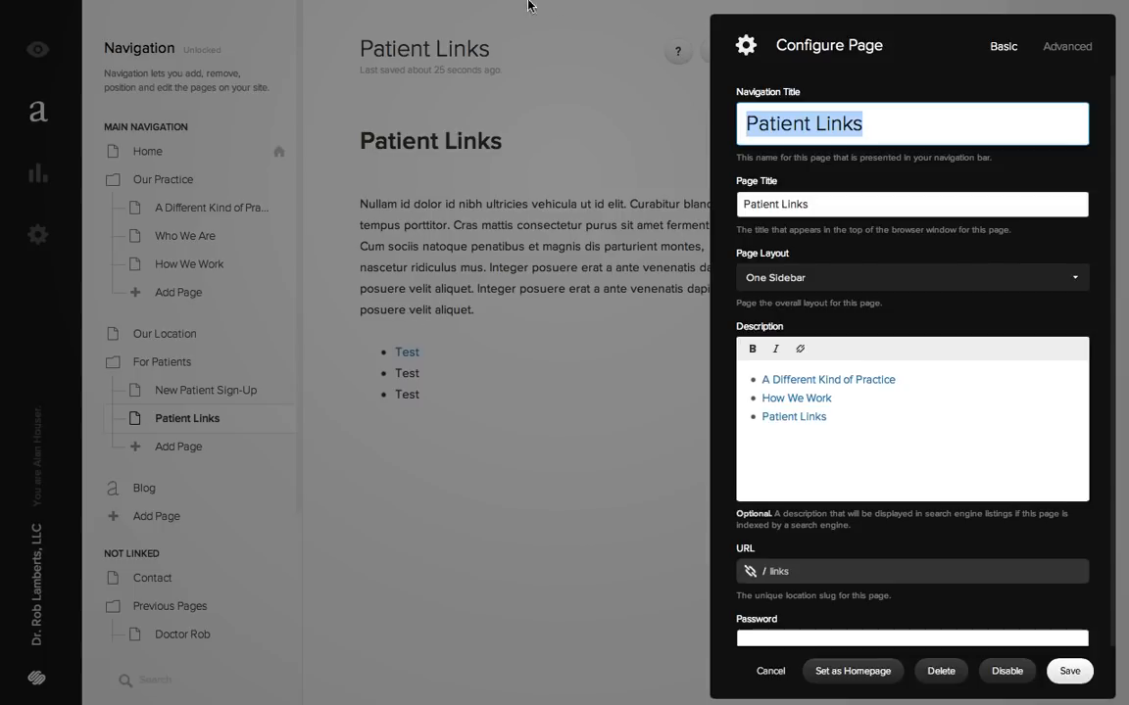
pyautogui.click(782, 119)
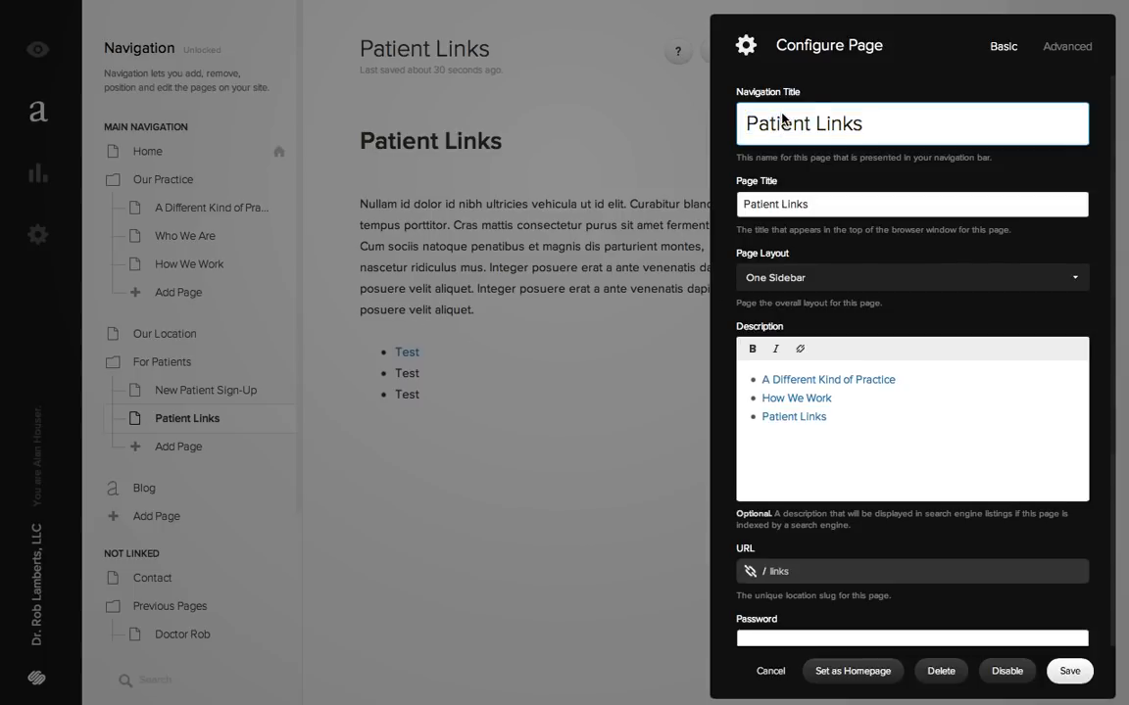
pyautogui.moveTo(888, 128); pyautogui.dragTo(692, 130)
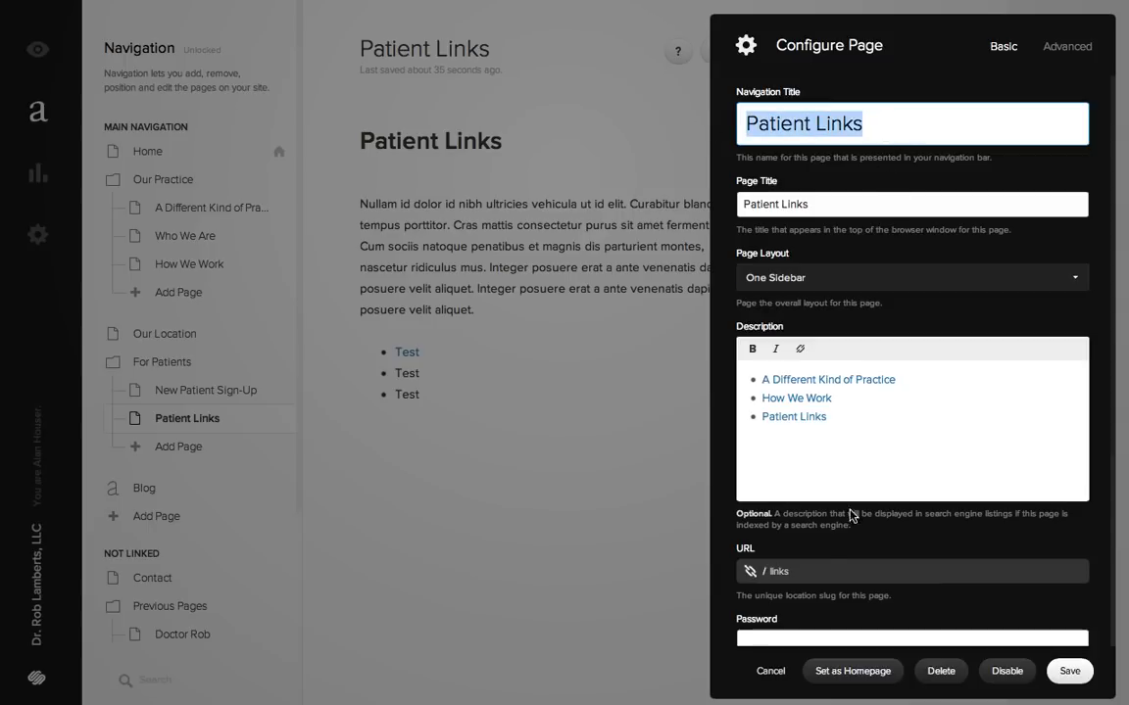
pyautogui.click(802, 573)
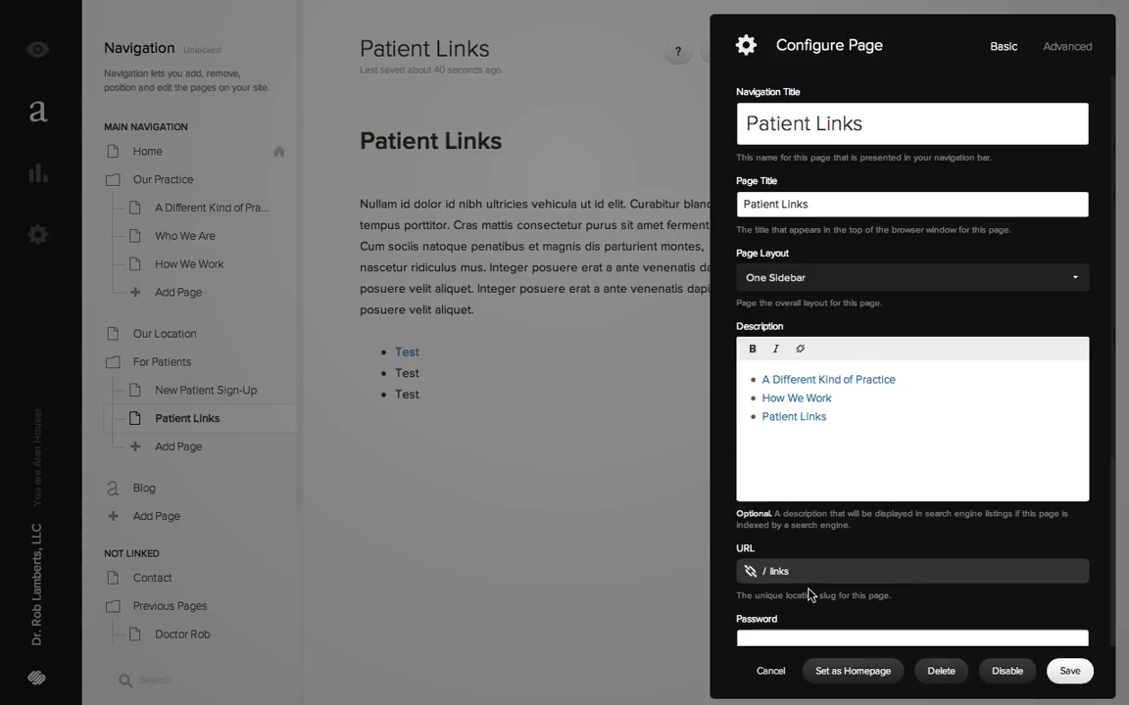
# - Try adding "New" in front of the Patient Links navigation title, and remove the added word again
pyautogui.click(825, 113)
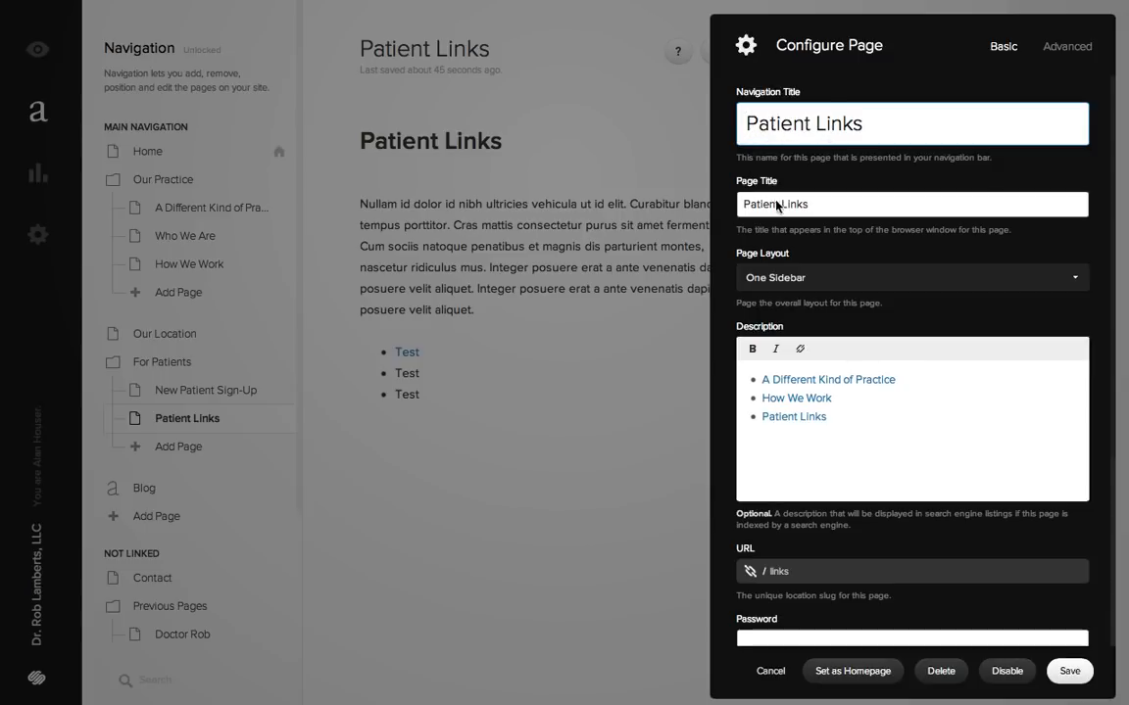
pyautogui.click(747, 122)
pyautogui.write('New')
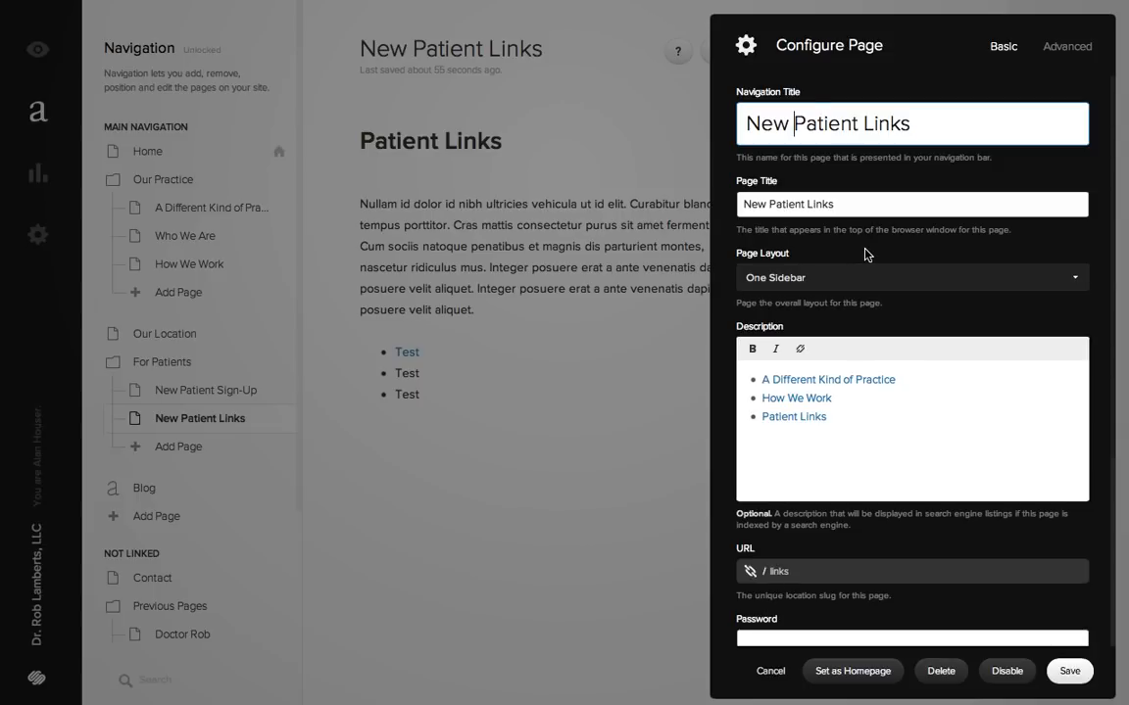
pyautogui.press('BackSpace')
pyautogui.press('BackSpace')
pyautogui.press('BackSpace')
pyautogui.press('BackSpace')
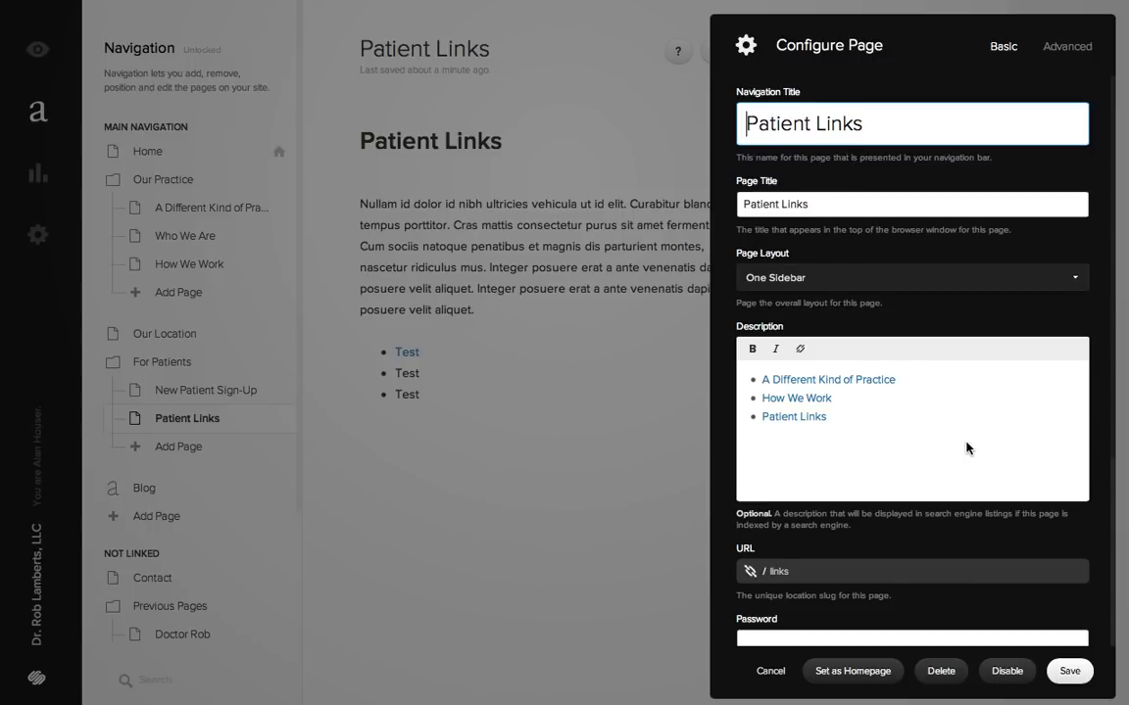
# - Look through the remaining Patient Links page settings and save them
pyautogui.scroll(-5, 966, 447)
pyautogui.scroll(5, 917, 433)
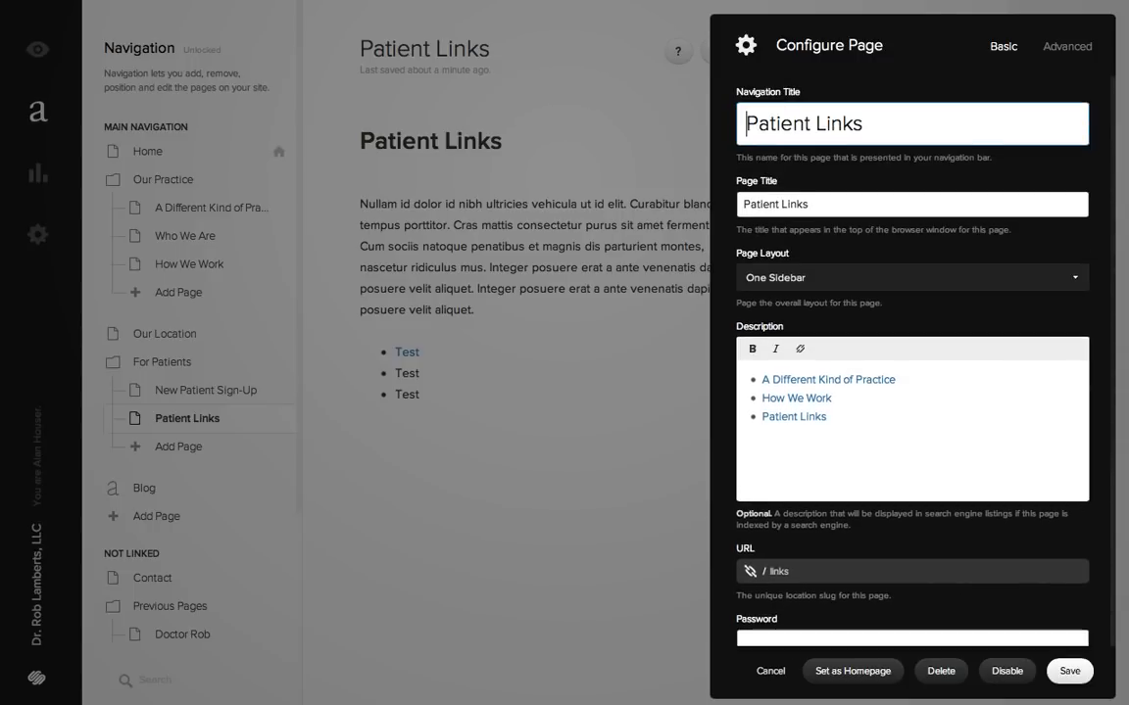
pyautogui.click(1078, 672)
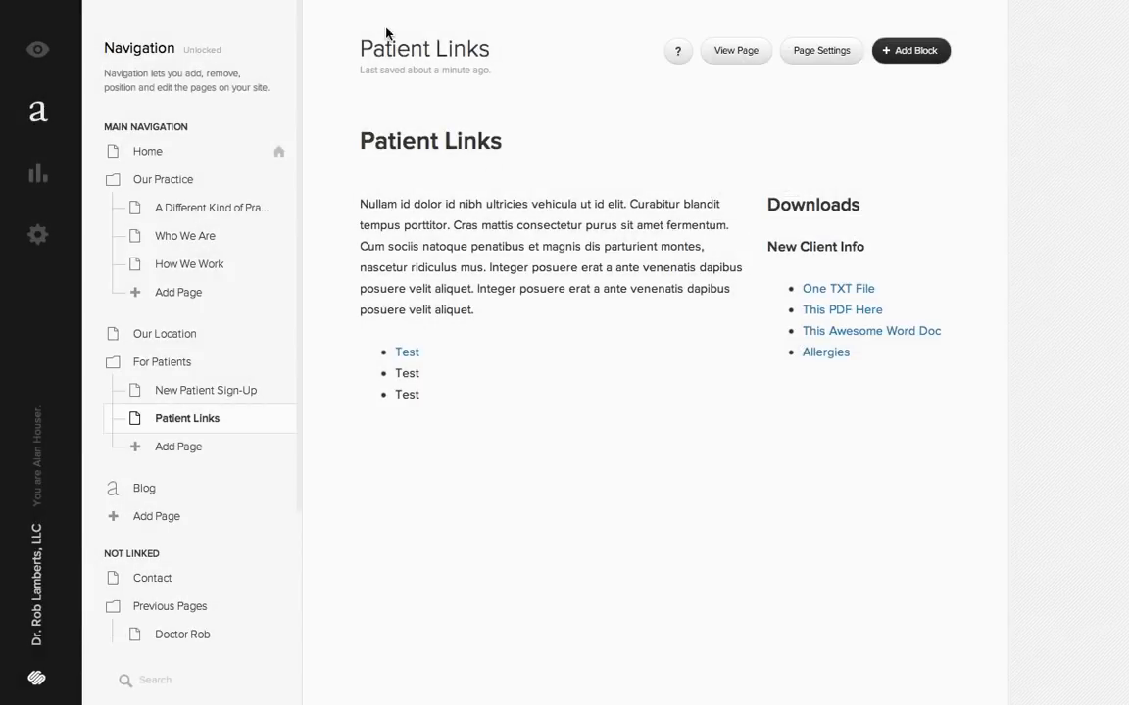
# - Delete the empty line below the Patient Links heading and leave the heading block
pyautogui.click(410, 143)
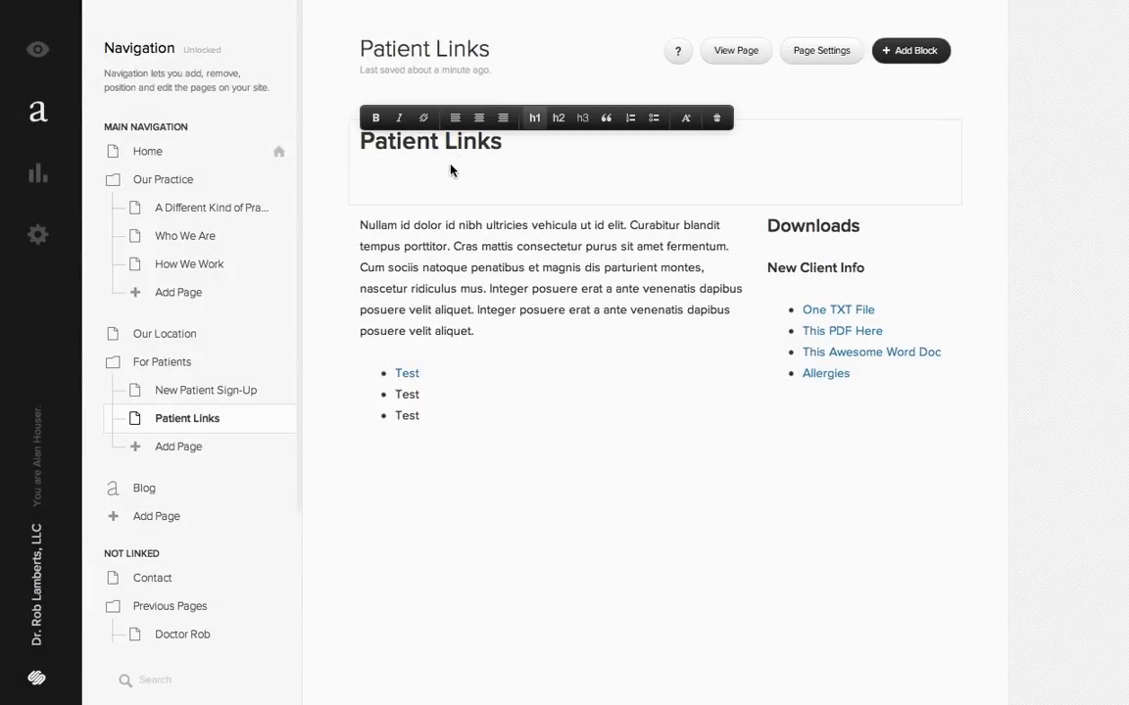
pyautogui.click(443, 181)
pyautogui.press('BackSpace')
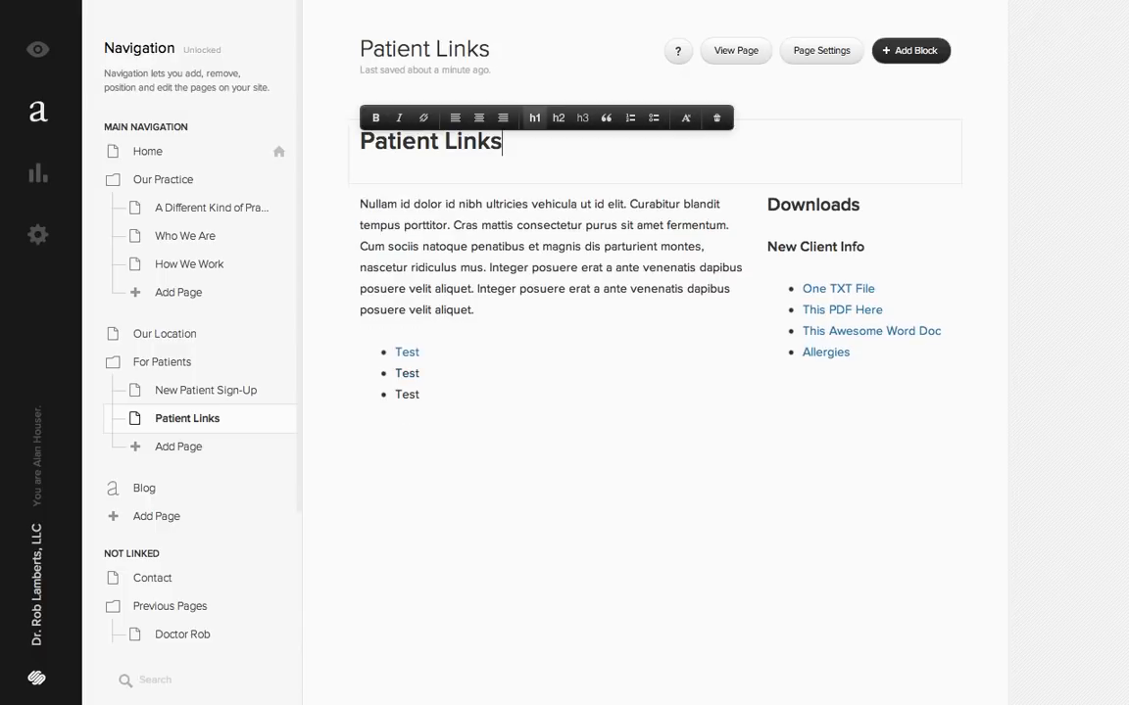
pyautogui.click(625, 493)
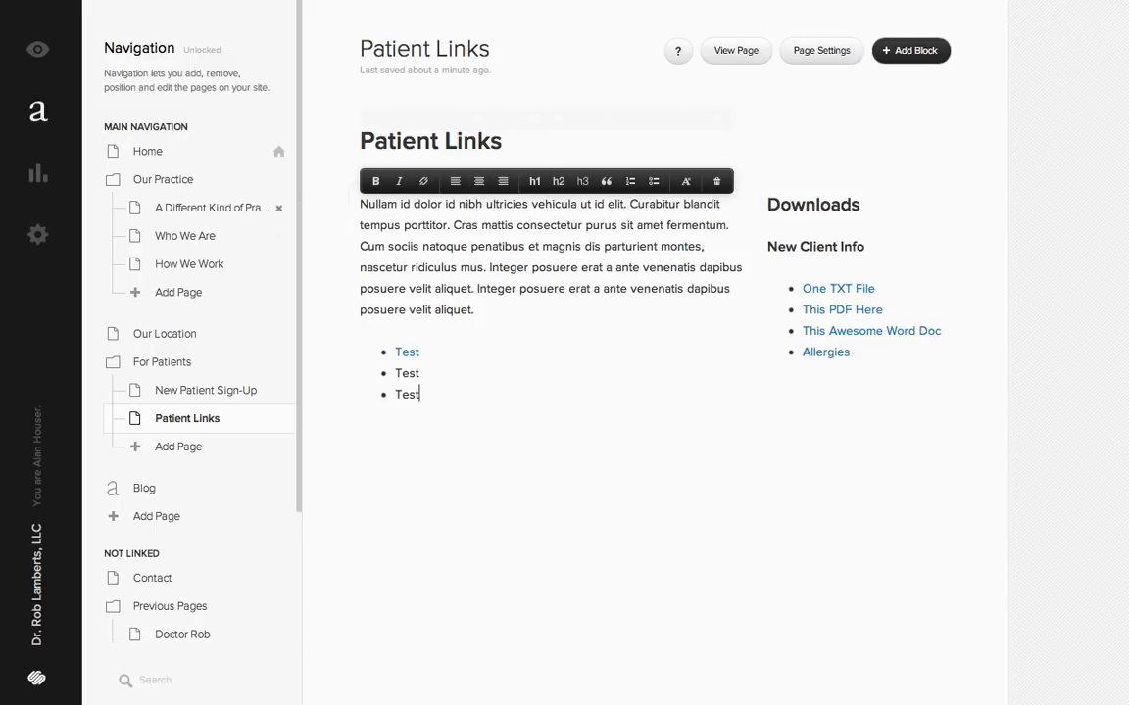
# - Switch to the How We Work page in the editor and return to the Patient Links body text
pyautogui.click(502, 0)
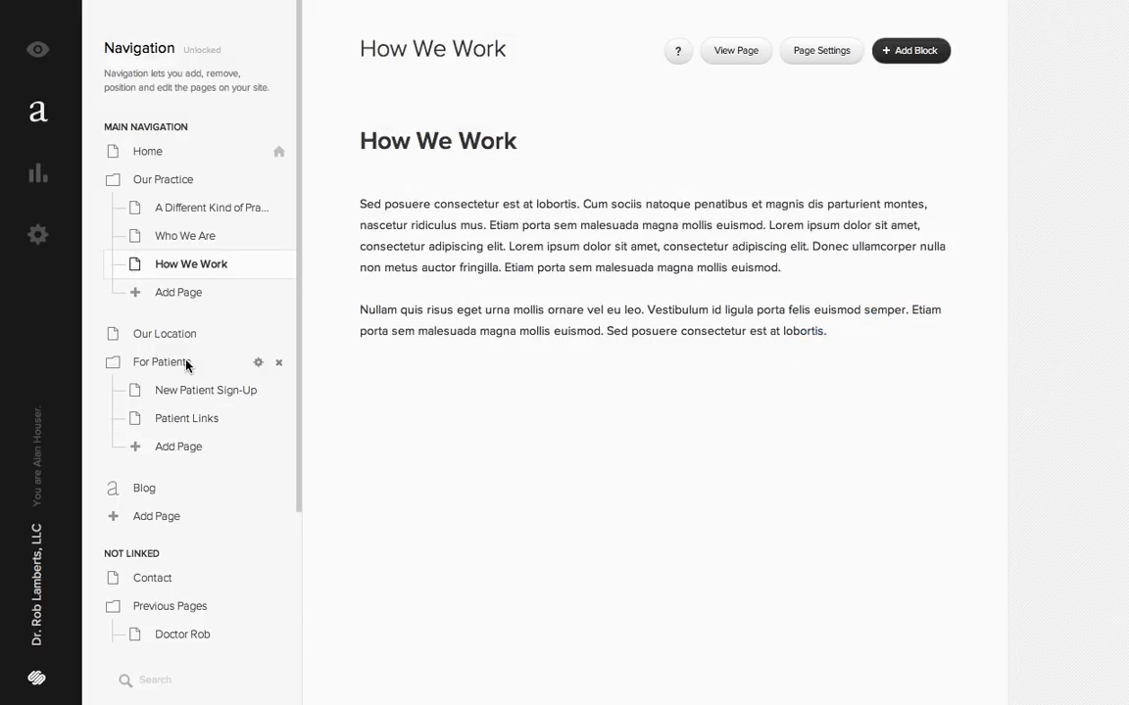
pyautogui.click(171, 422)
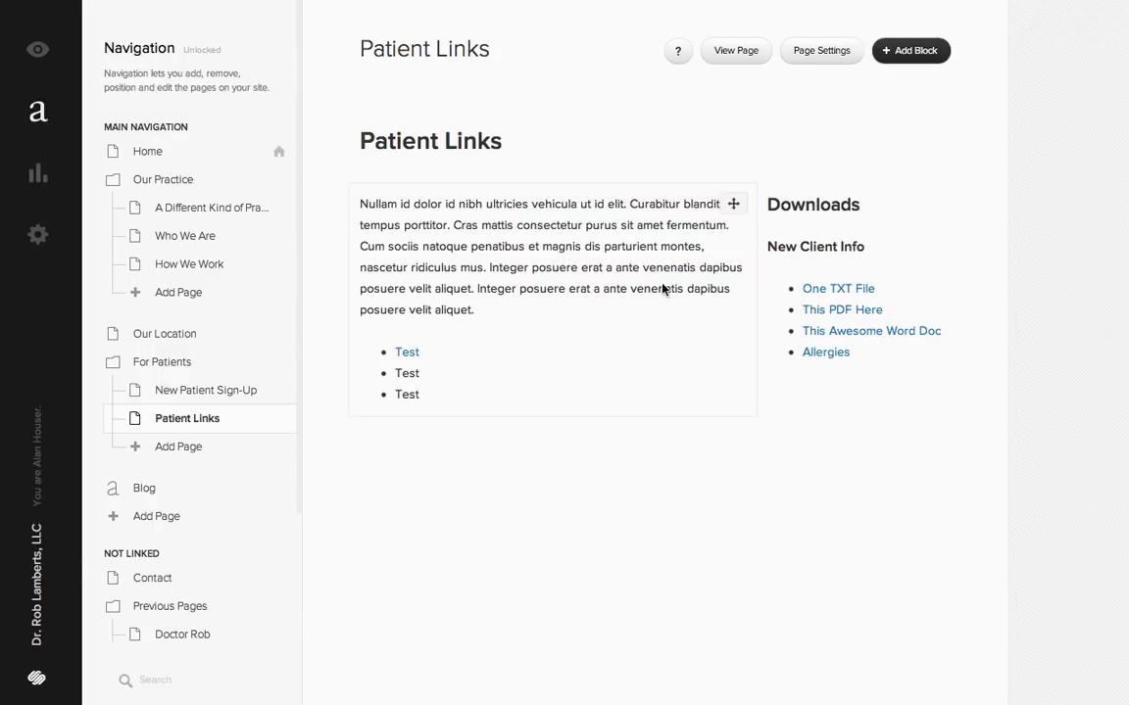
pyautogui.click(550, 270)
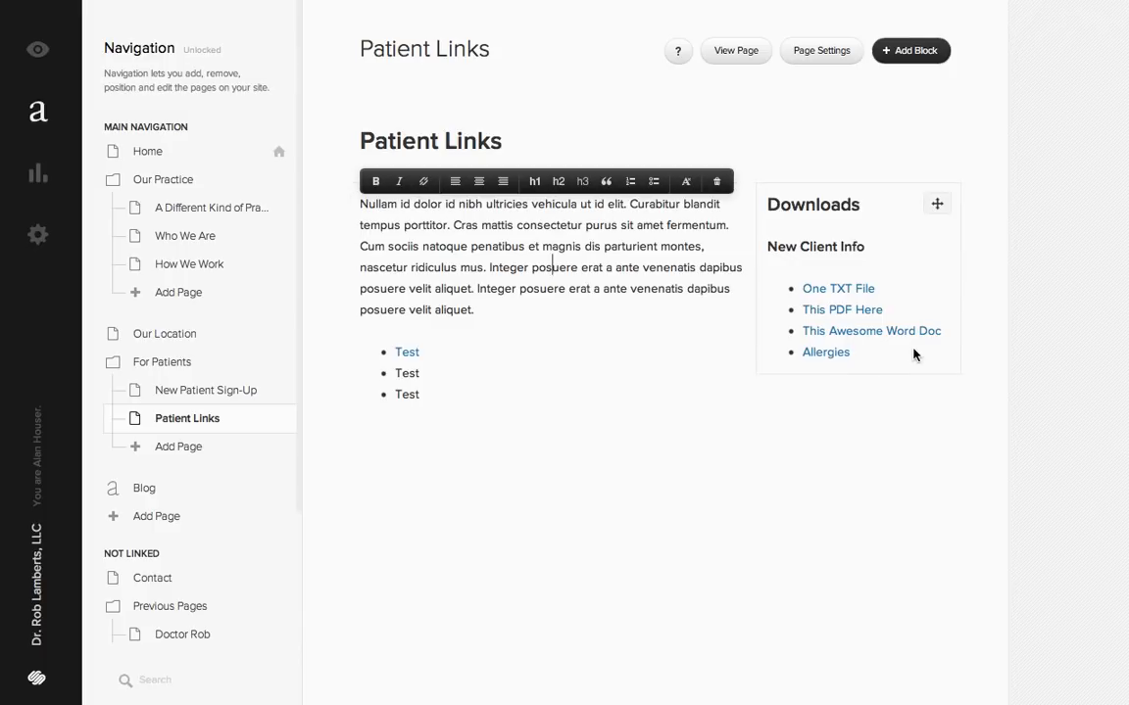
# - Remove the links from the Allergies, This Awesome Word Doc, This PDF Here and One TXT File entries in the Downloads list
pyautogui.click(821, 352)
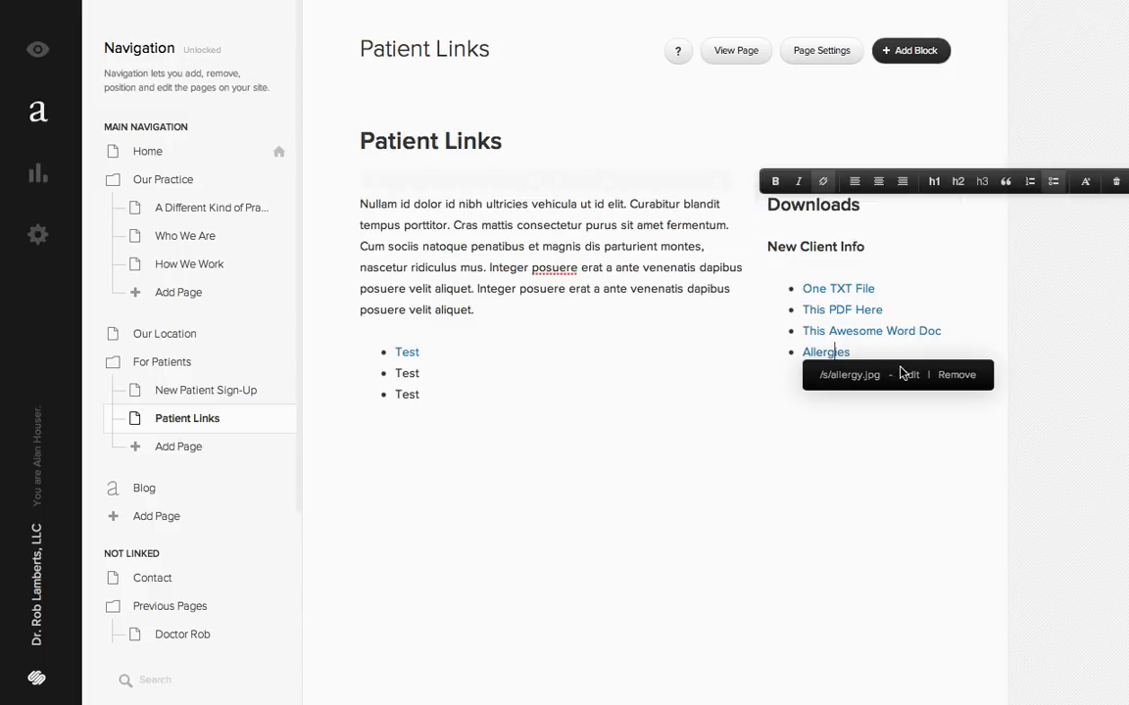
pyautogui.click(957, 377)
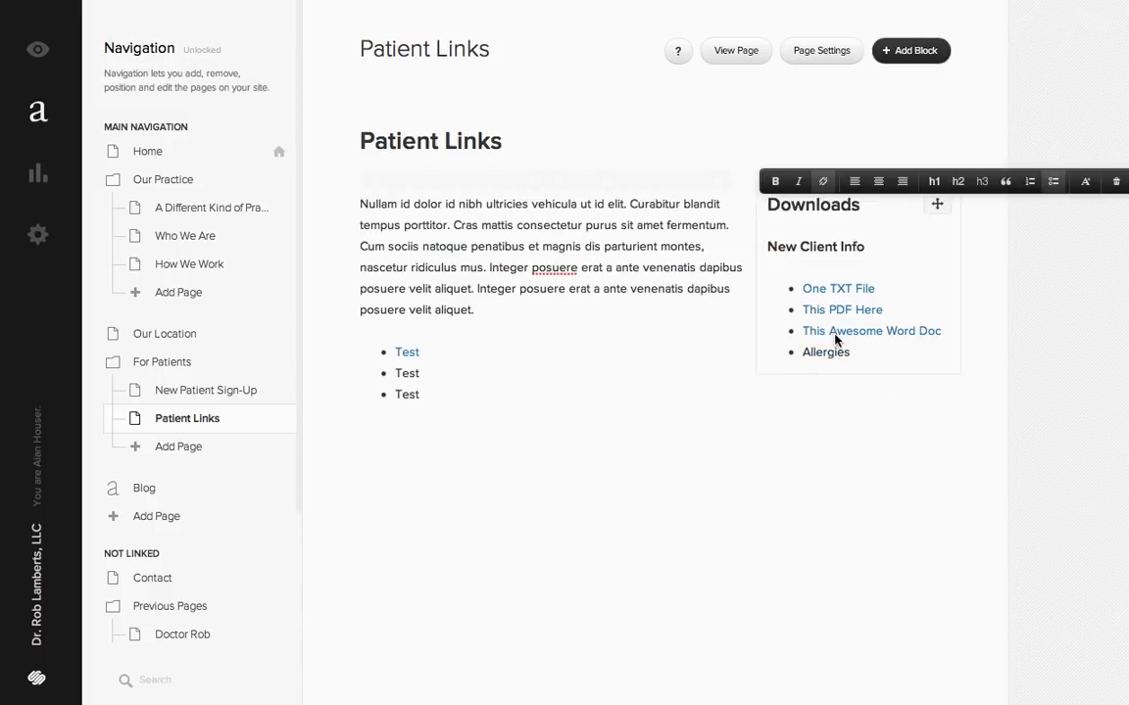
pyautogui.click(836, 337)
pyautogui.click(968, 357)
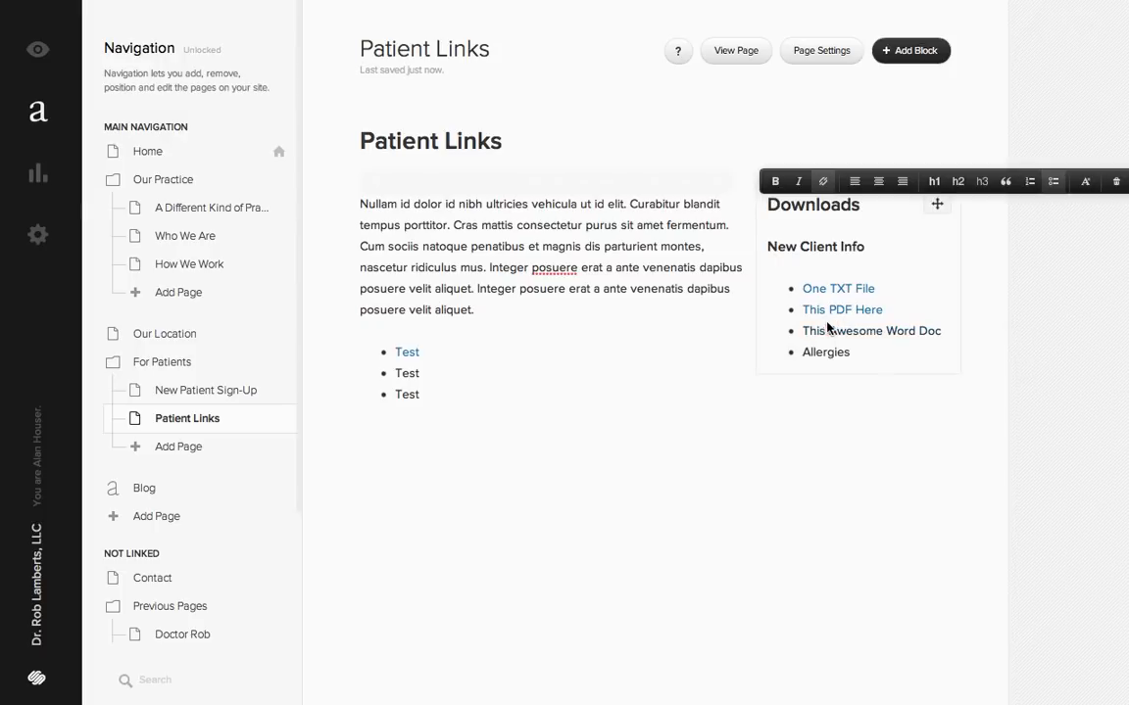
pyautogui.click(956, 333)
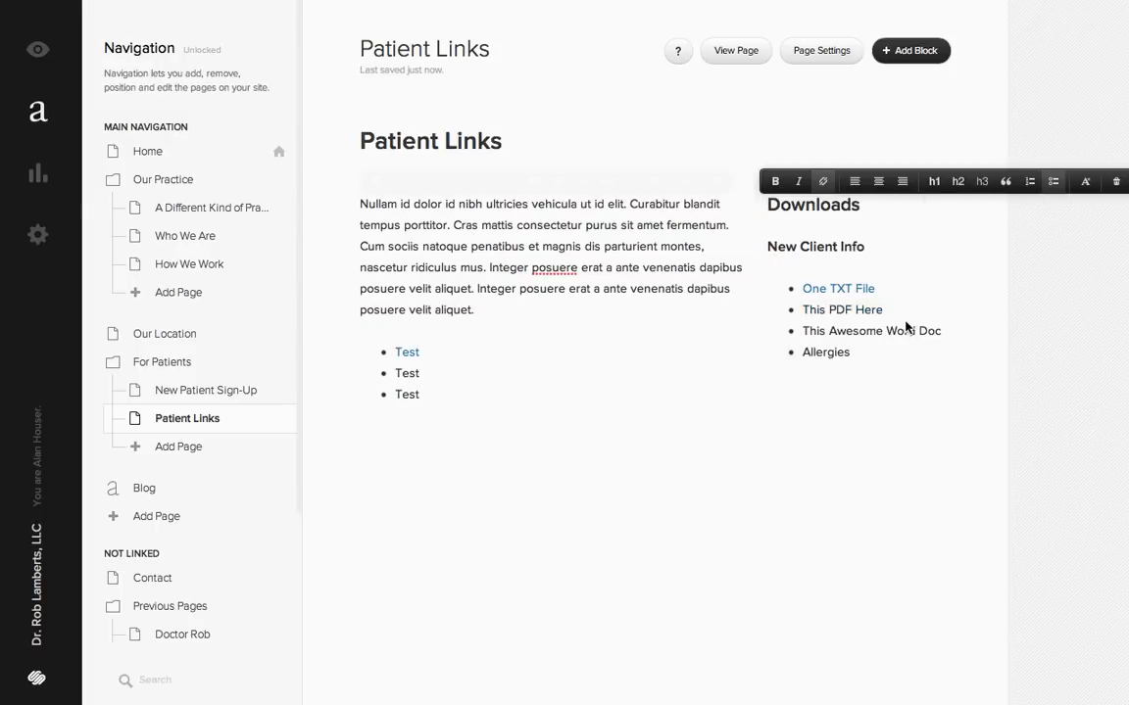
pyautogui.click(840, 288)
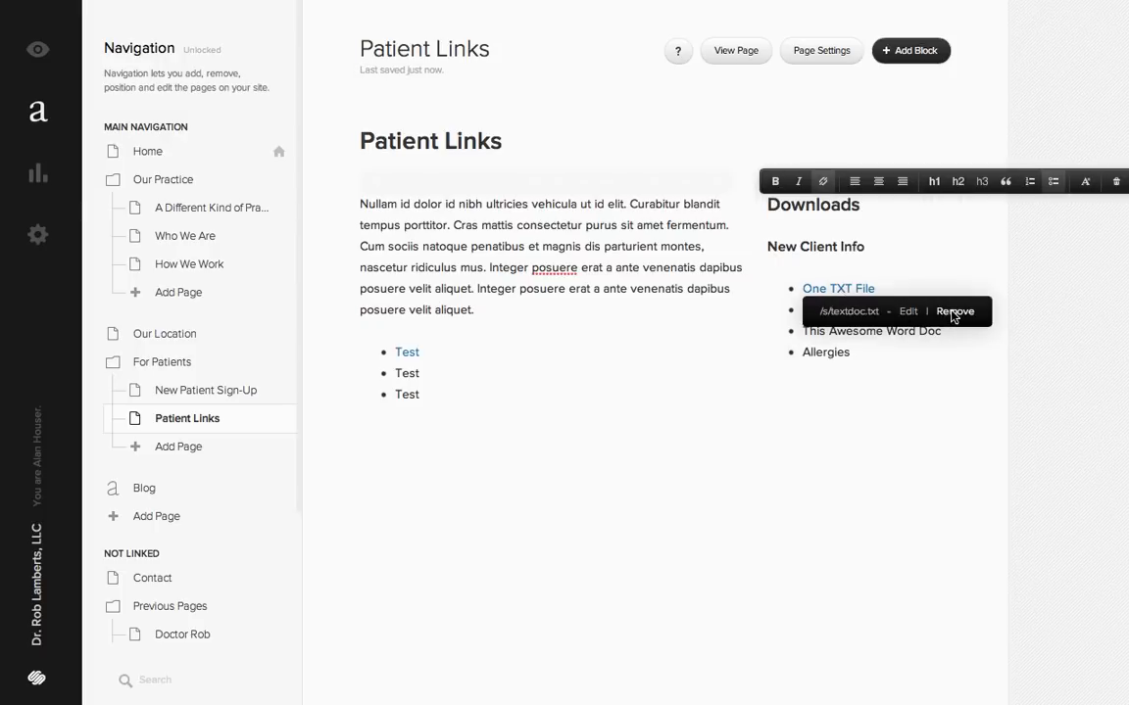
pyautogui.click(954, 312)
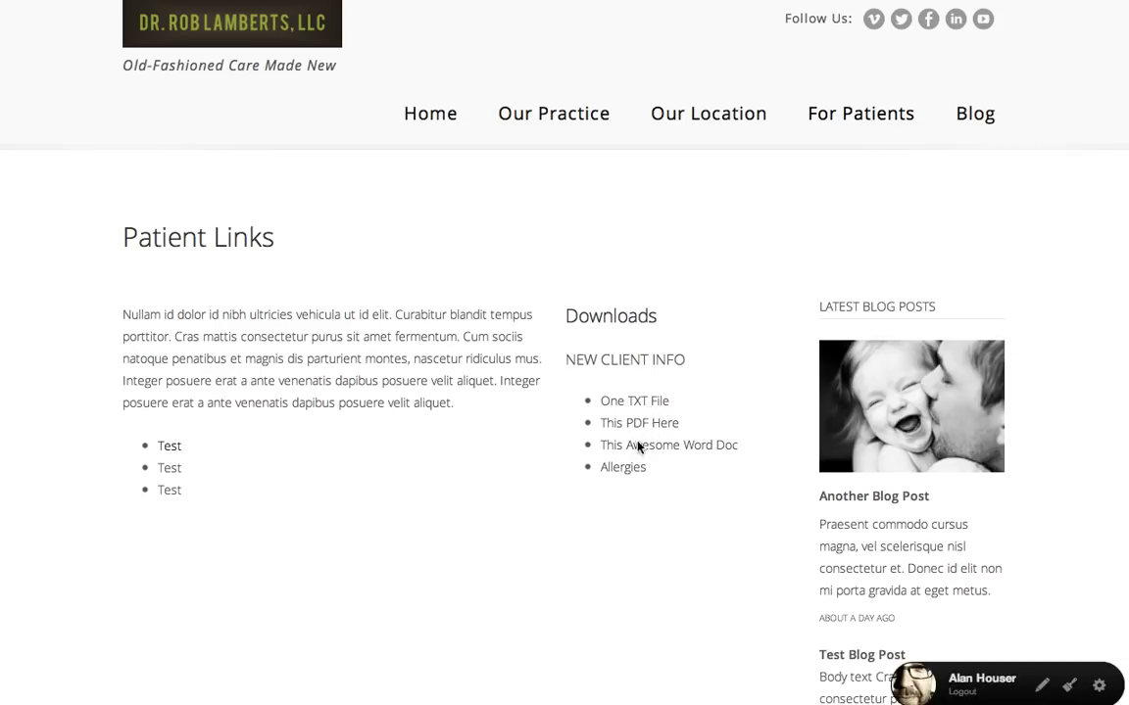
# - Check the Downloads list on the live Patient Links page and return to the page editor
pyautogui.moveTo(645, 415); pyautogui.dragTo(661, 472)
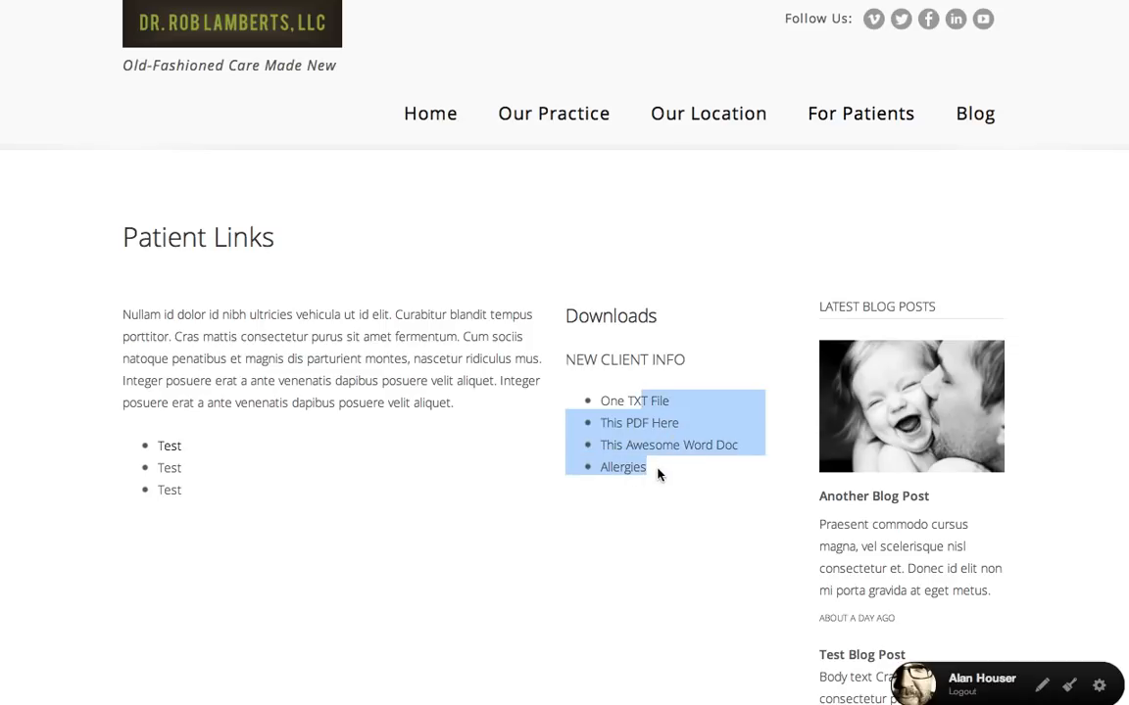
pyautogui.click(661, 480)
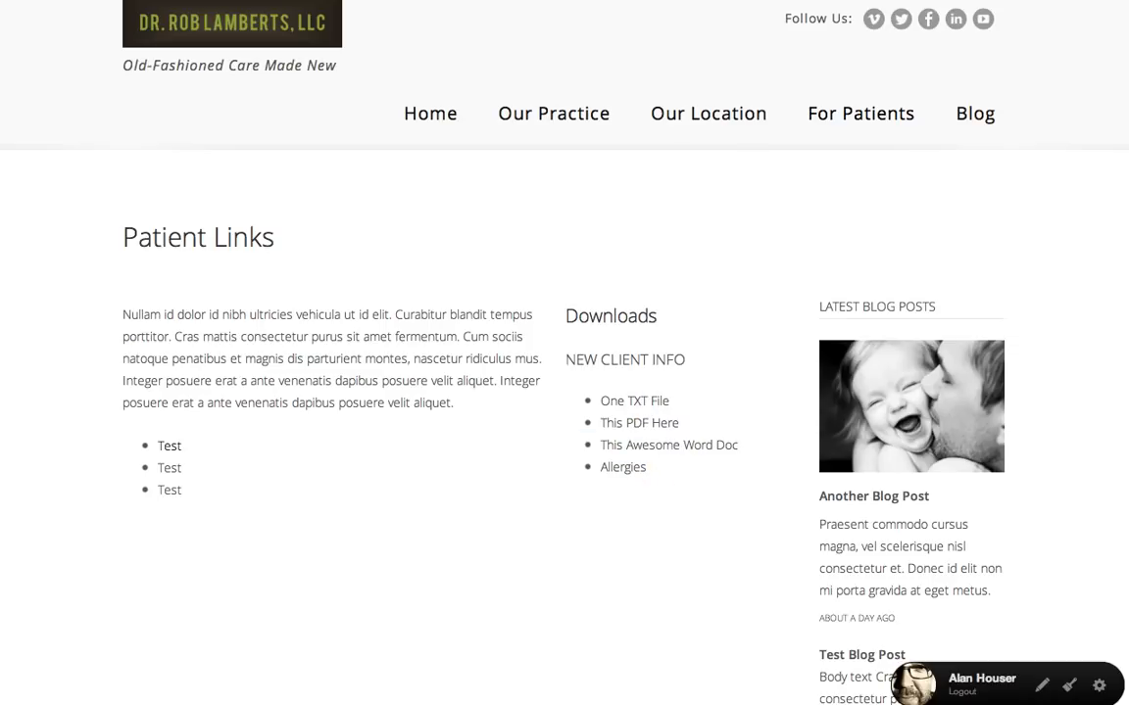
pyautogui.click(200, 0)
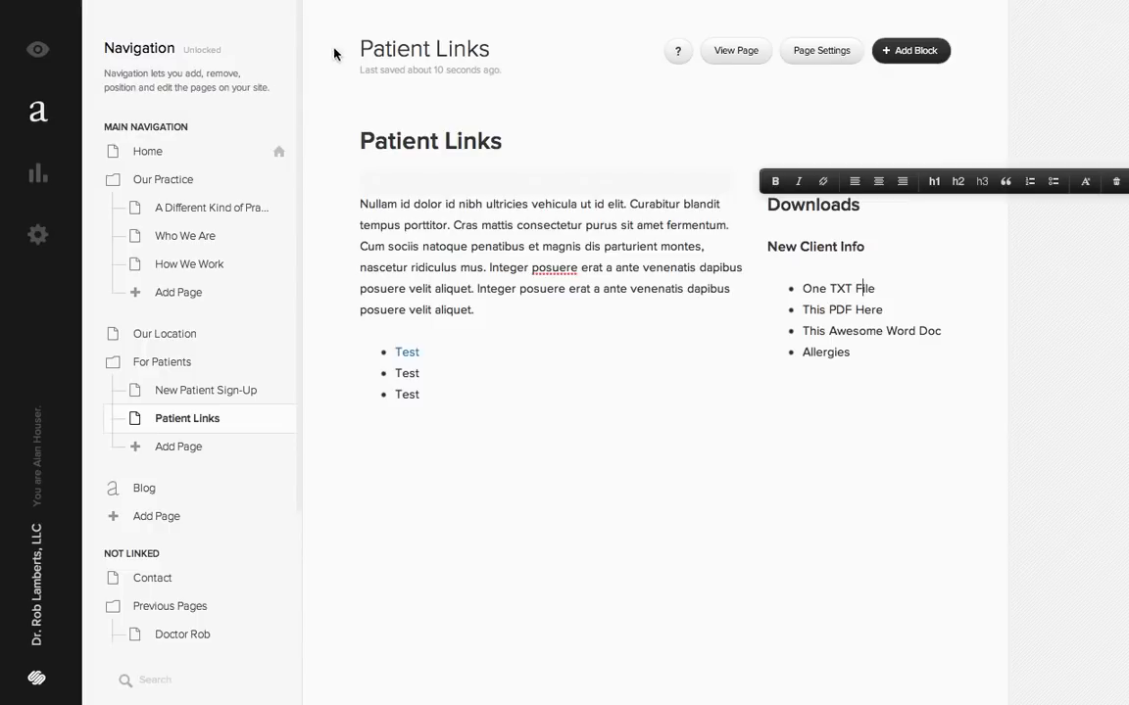
# - Link the One TXT File entry in the Downloads list to a newly uploaded file, textdoc from the docs folder
pyautogui.click(828, 288)
pyautogui.moveTo(875, 290); pyautogui.dragTo(859, 290)
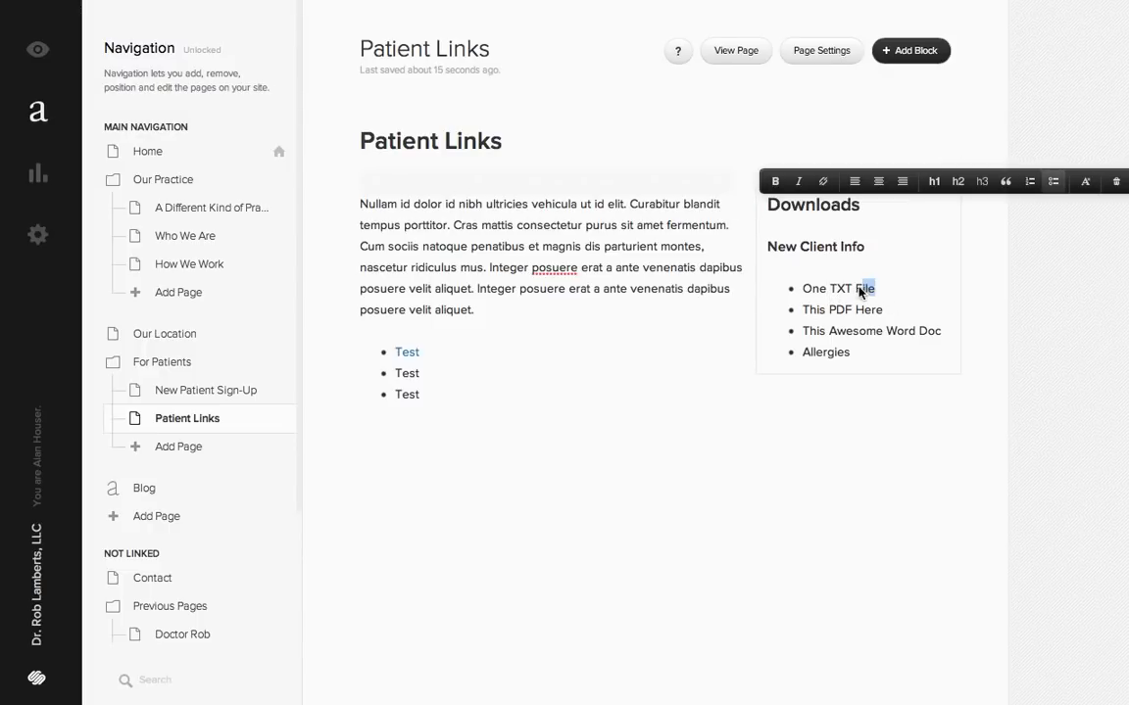
pyautogui.click(822, 184)
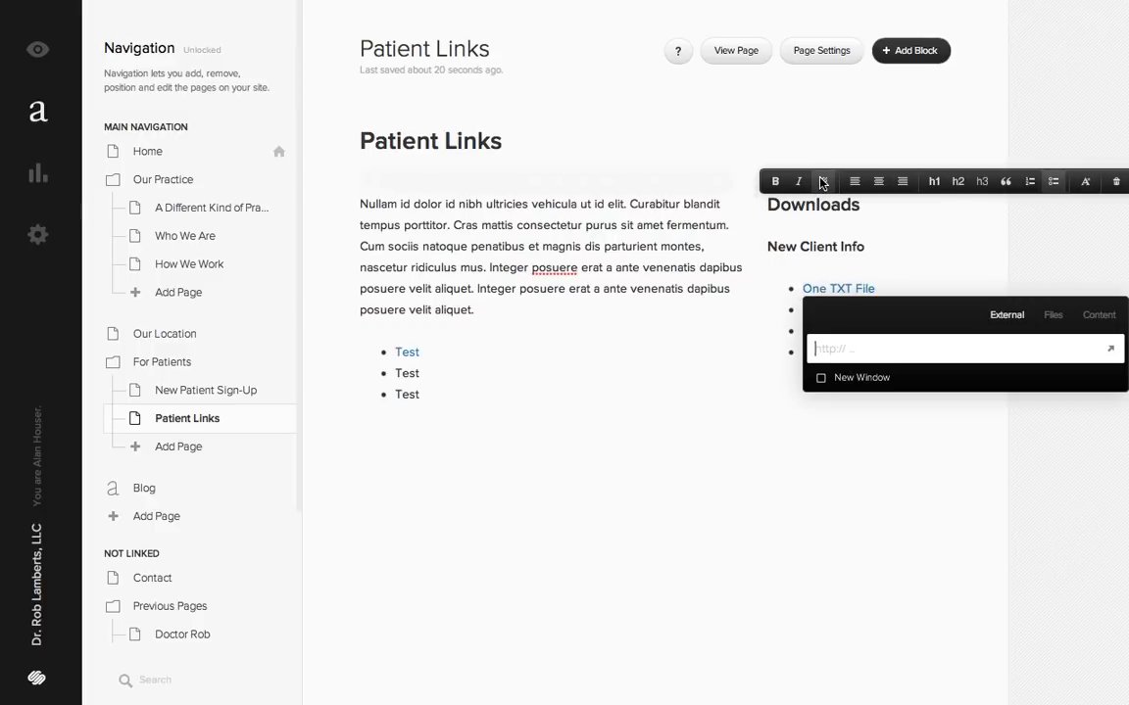
pyautogui.click(1052, 317)
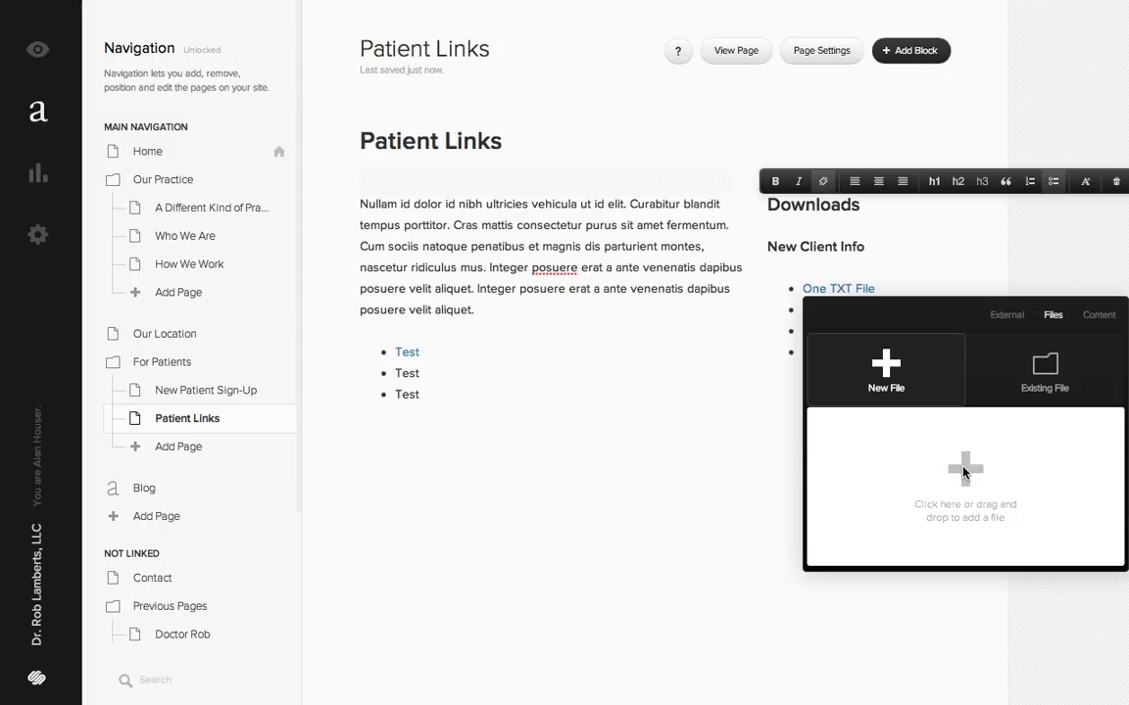
pyautogui.click(964, 472)
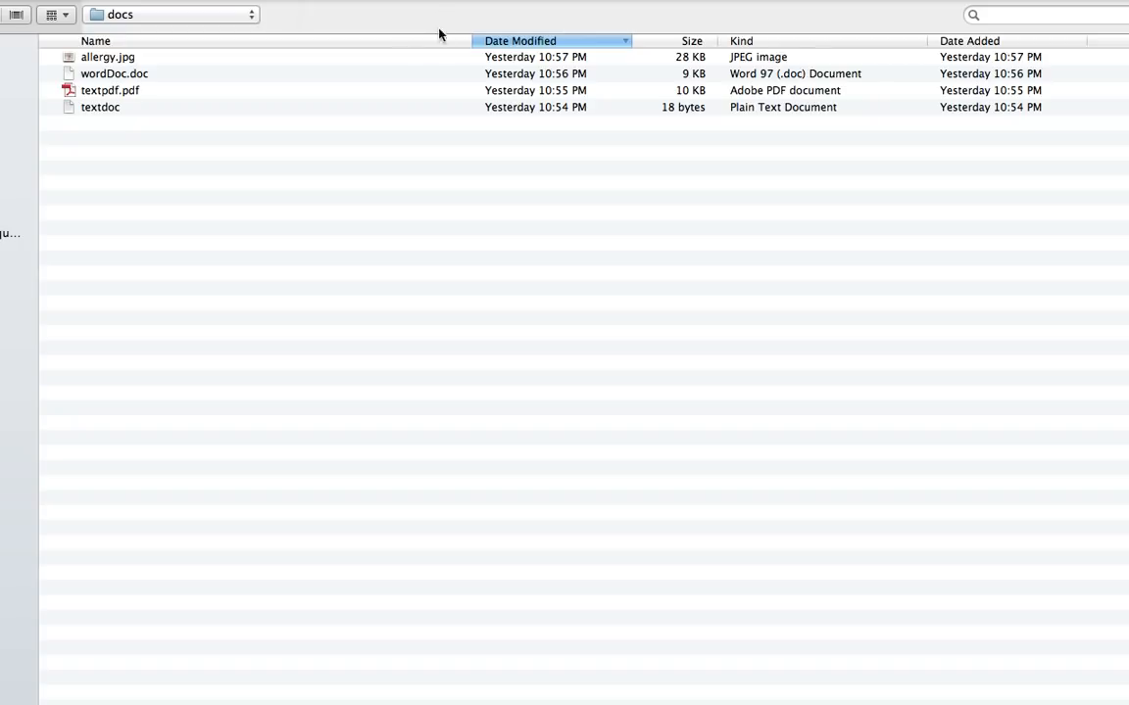
pyautogui.moveTo(1128, 704); pyautogui.dragTo(854, 618)
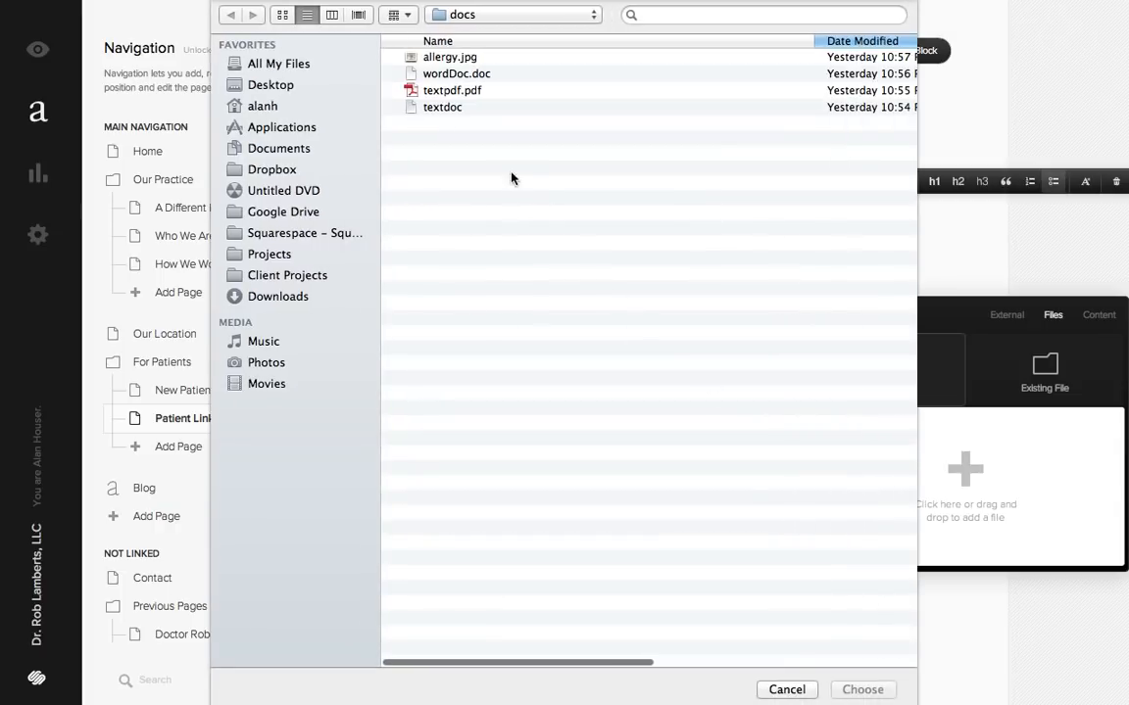
pyautogui.click(445, 109)
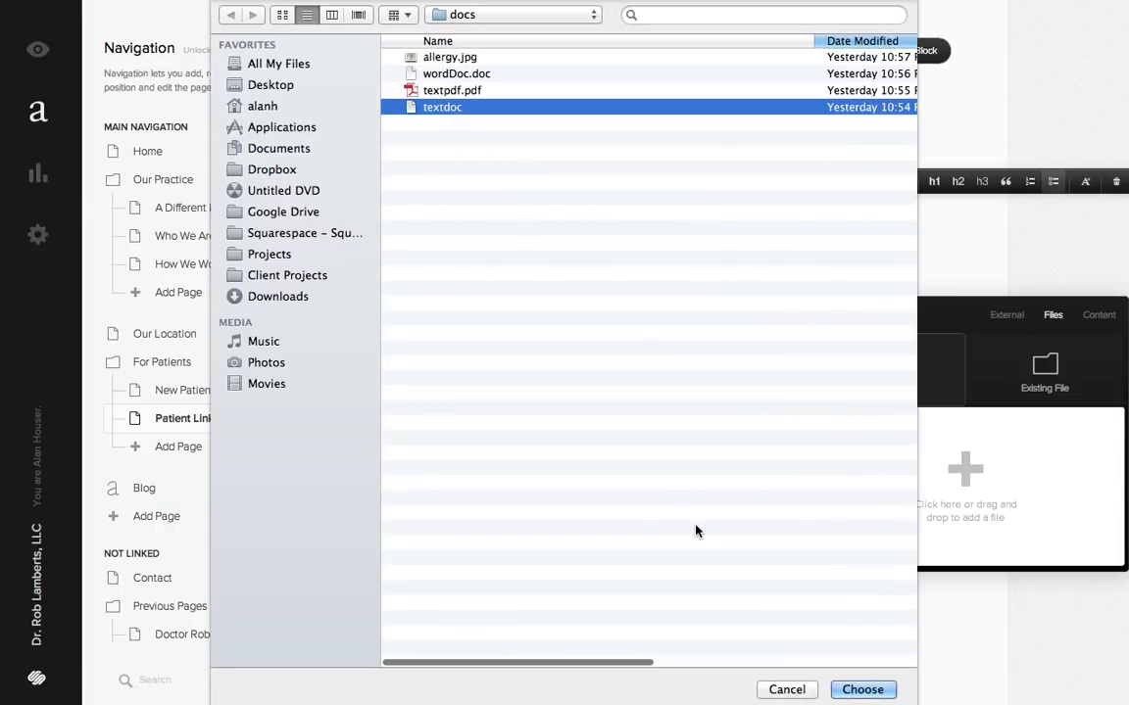
pyautogui.click(863, 690)
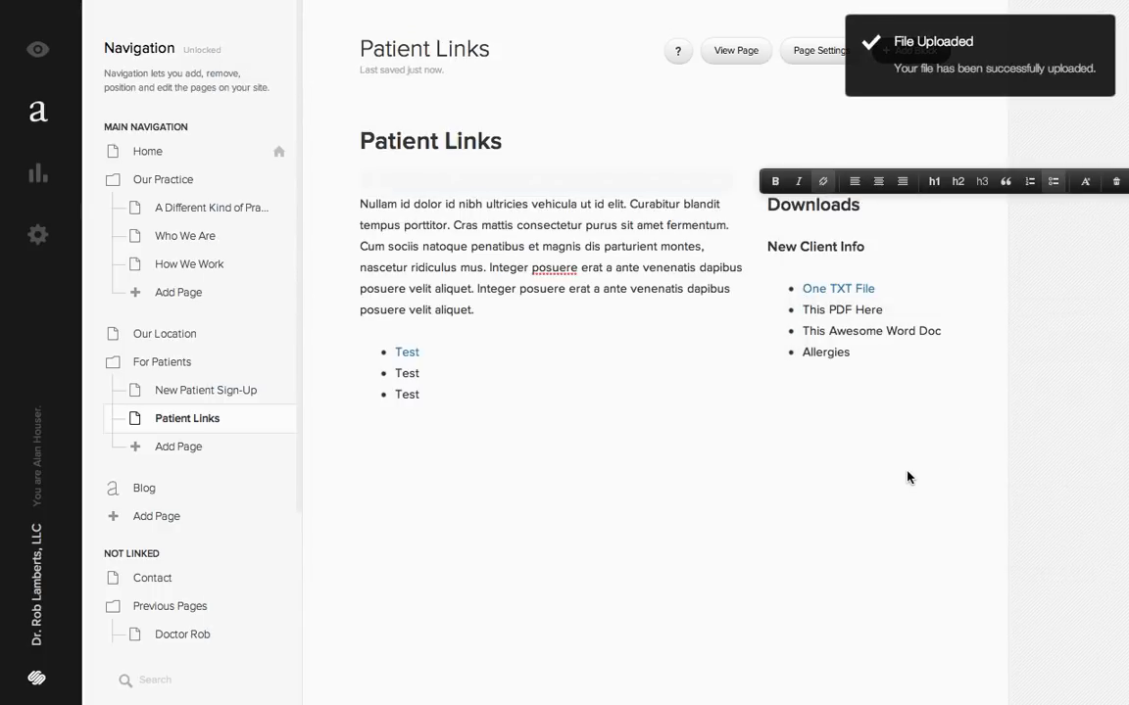
# - Link the This PDF Here entry in the Downloads list to a new upload of textpdf.pdf
pyautogui.click(857, 311)
pyautogui.moveTo(804, 312); pyautogui.dragTo(883, 312)
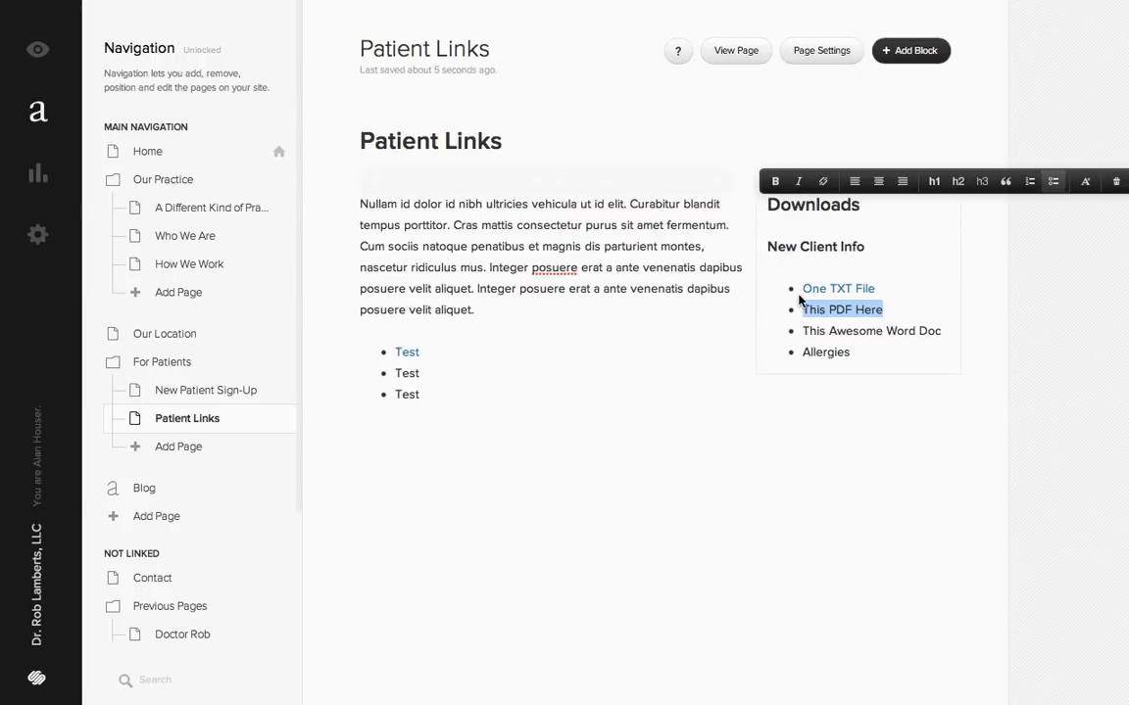
pyautogui.click(821, 182)
pyautogui.click(1052, 339)
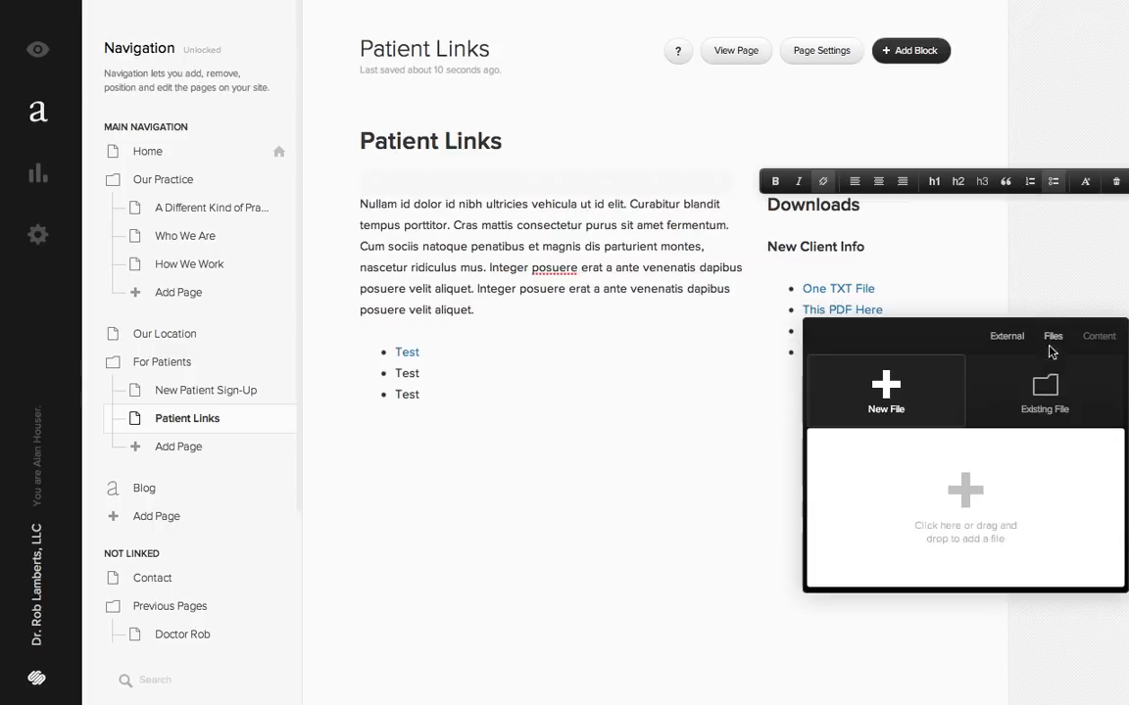
pyautogui.click(873, 439)
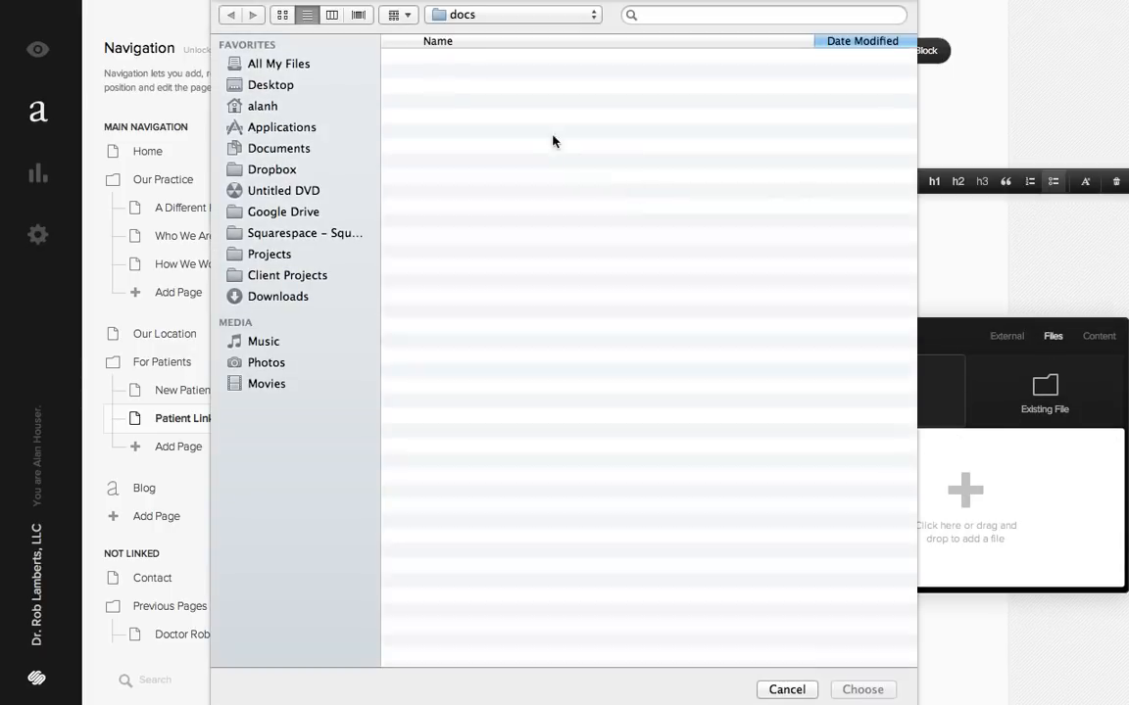
pyautogui.doubleClick(451, 90)
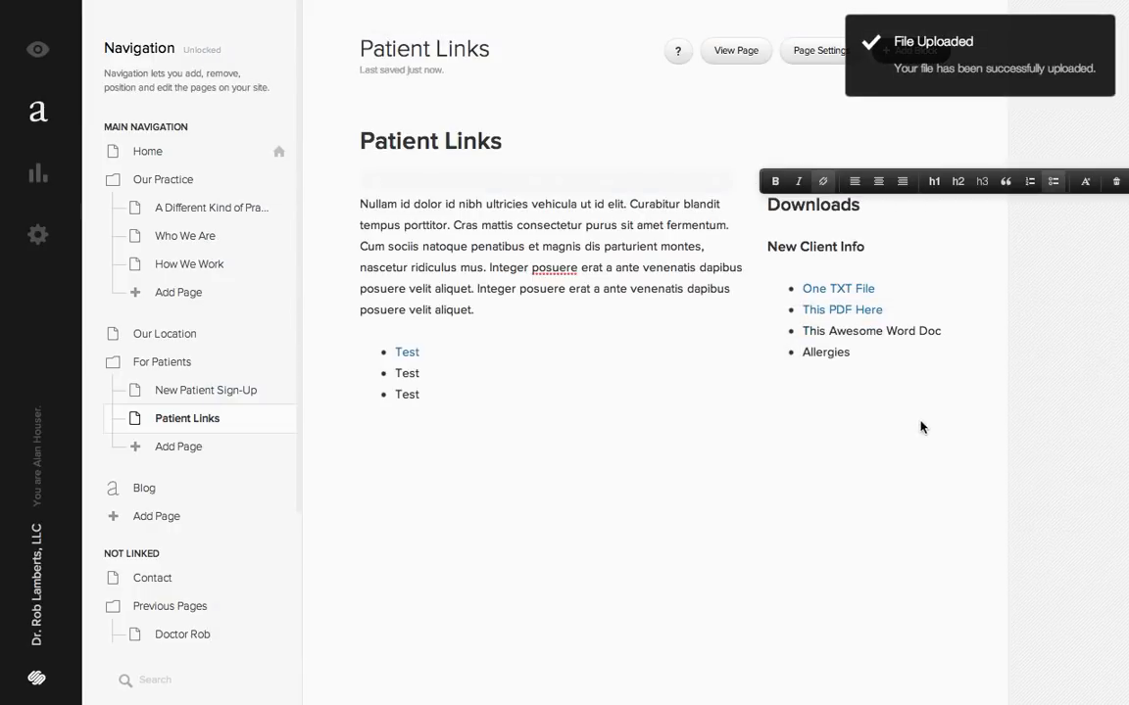
# - Link the This Awesome Word Doc entry in the Downloads list to a new upload of wordDoc.doc
pyautogui.moveTo(800, 331); pyautogui.dragTo(908, 335)
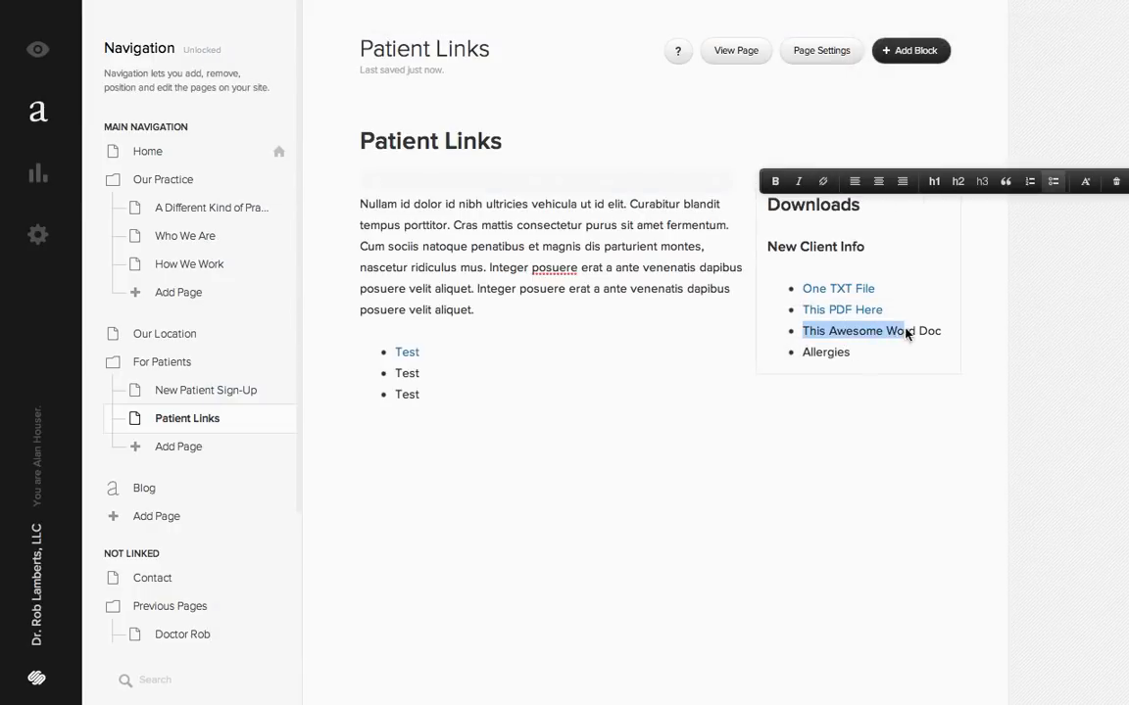
pyautogui.click(823, 181)
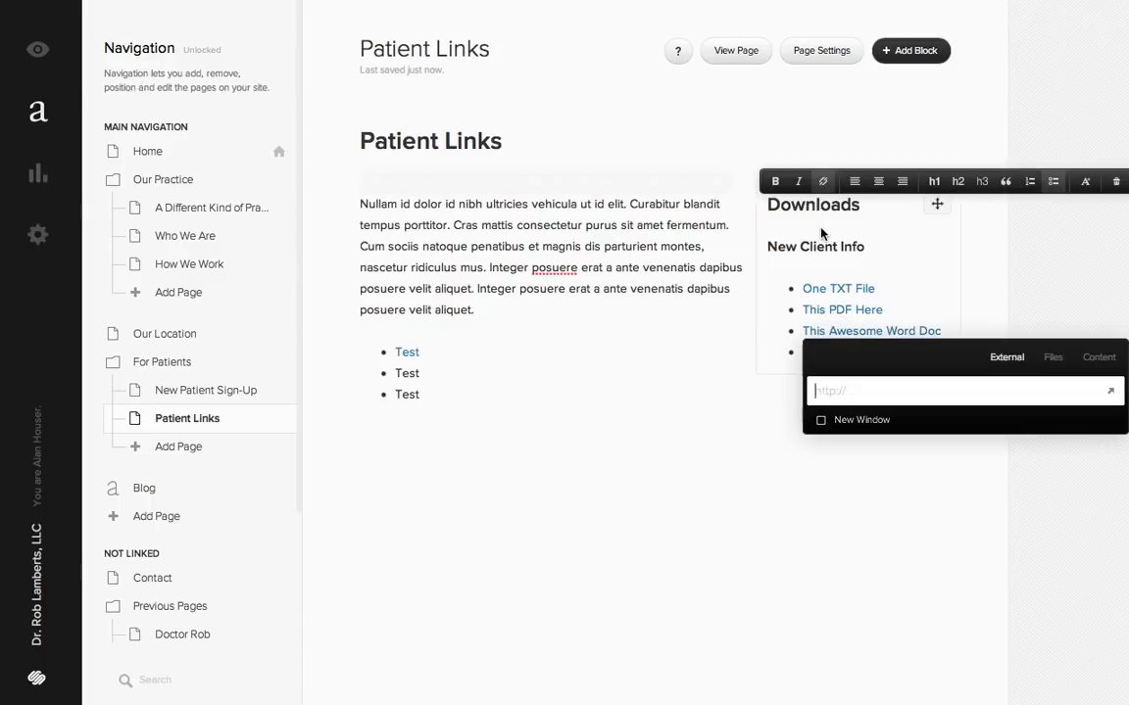
pyautogui.click(1053, 357)
pyautogui.click(956, 483)
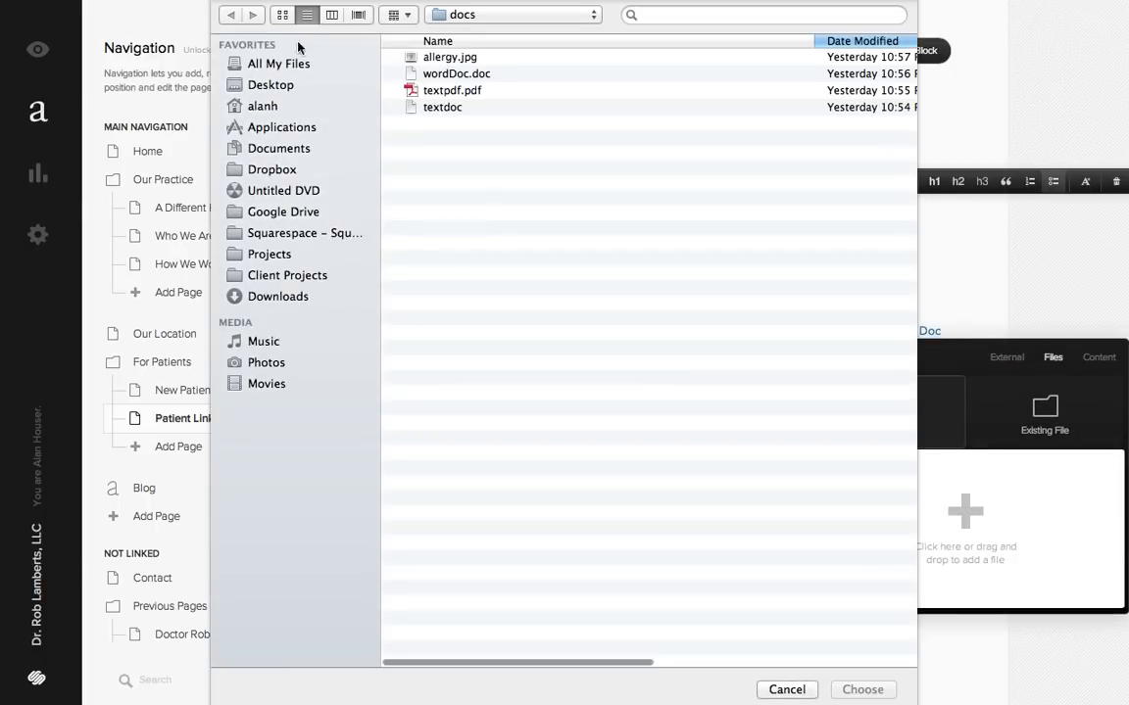
pyautogui.click(489, 78)
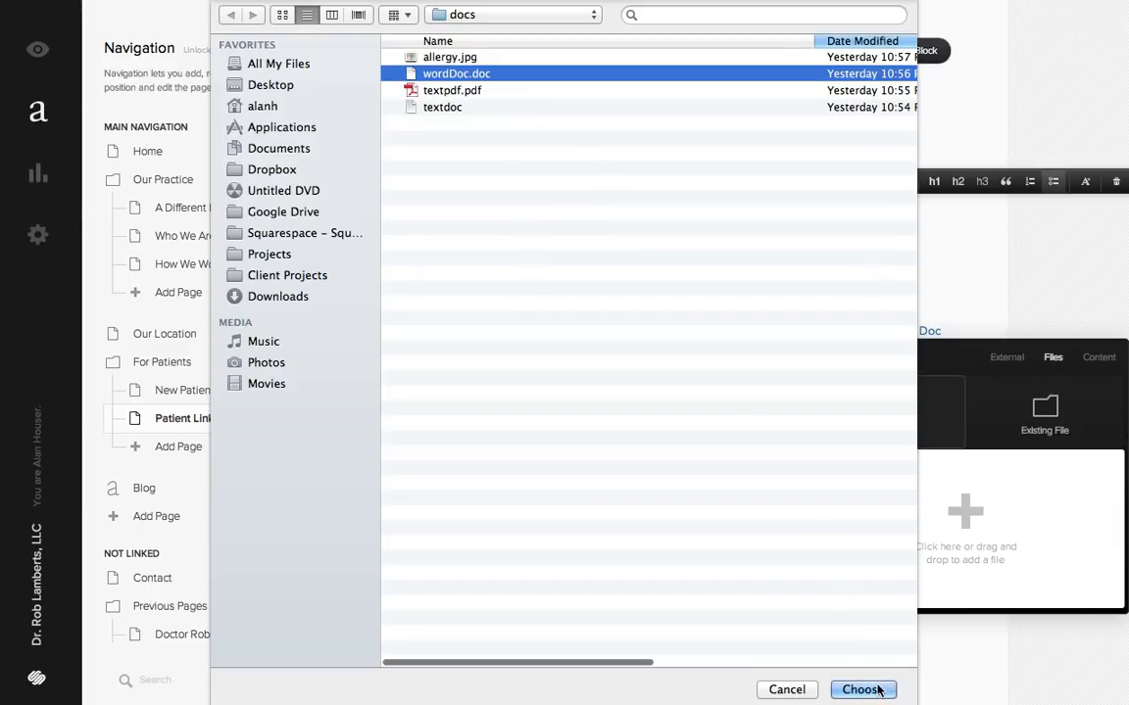
pyautogui.click(862, 689)
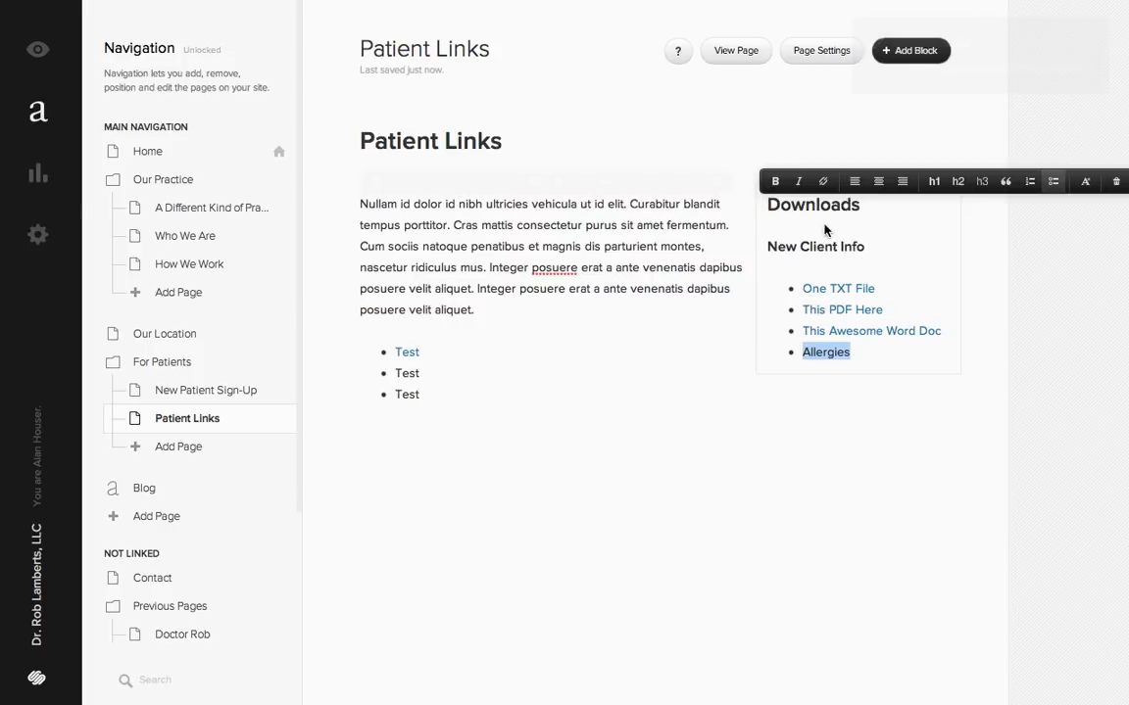
# - Link the Allergies entry in the Downloads list to a new upload of allergy.jpg
pyautogui.click(820, 182)
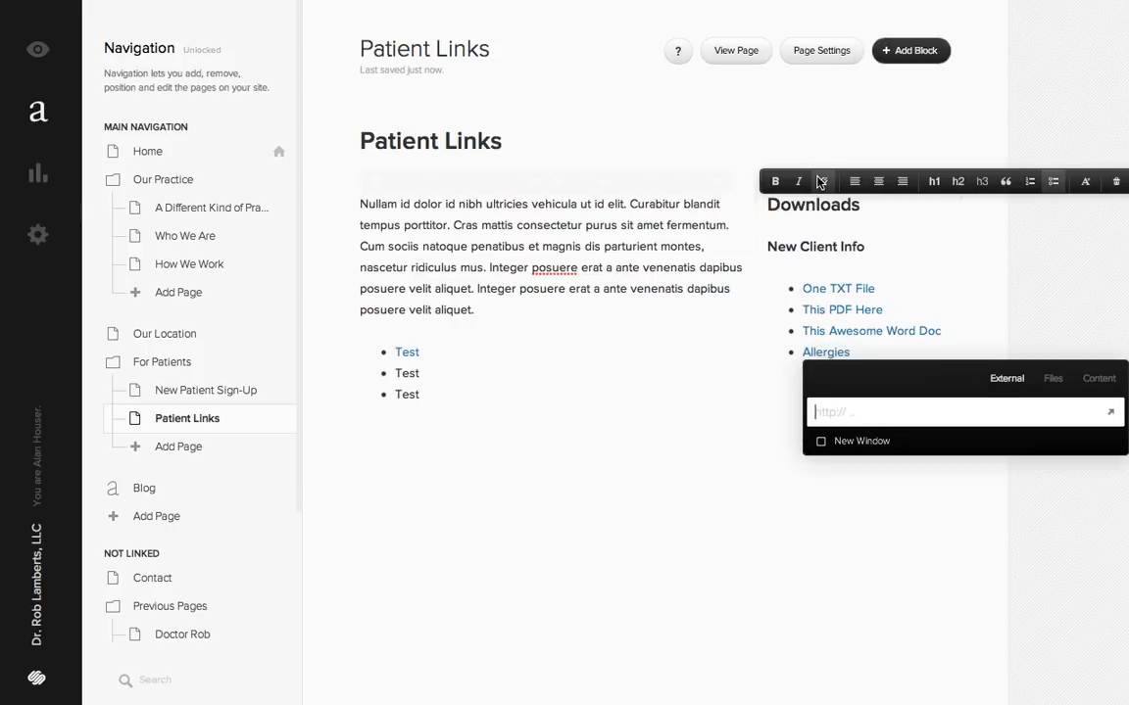
pyautogui.click(1054, 380)
pyautogui.click(967, 541)
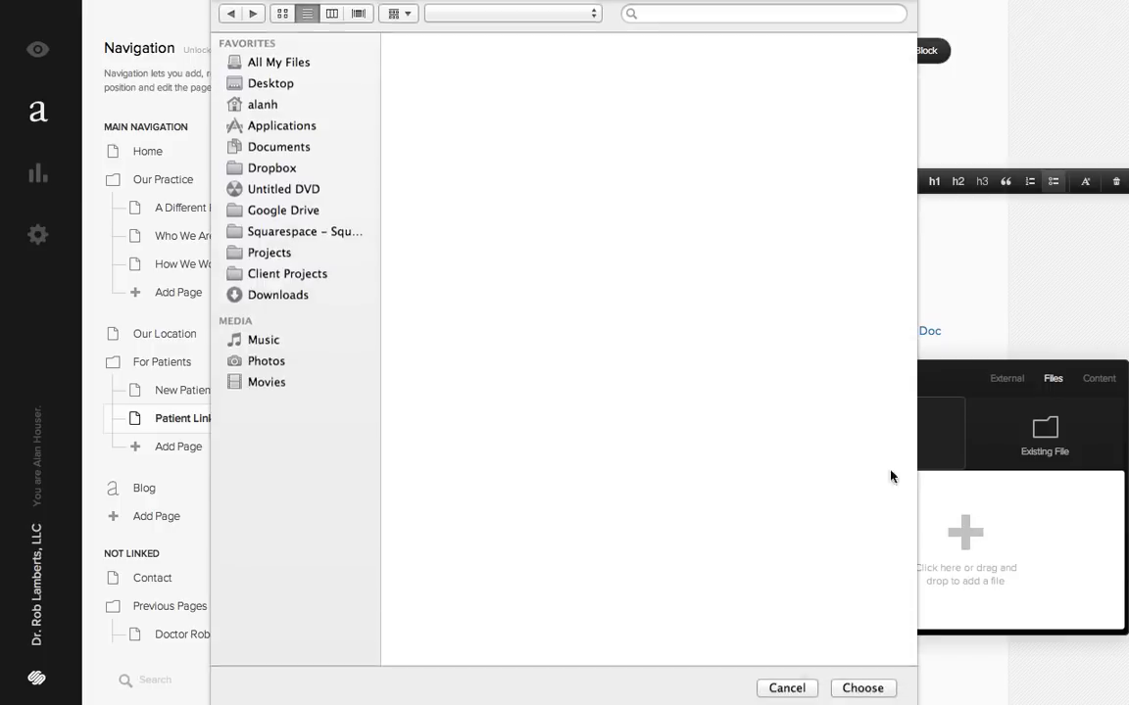
pyautogui.click(453, 60)
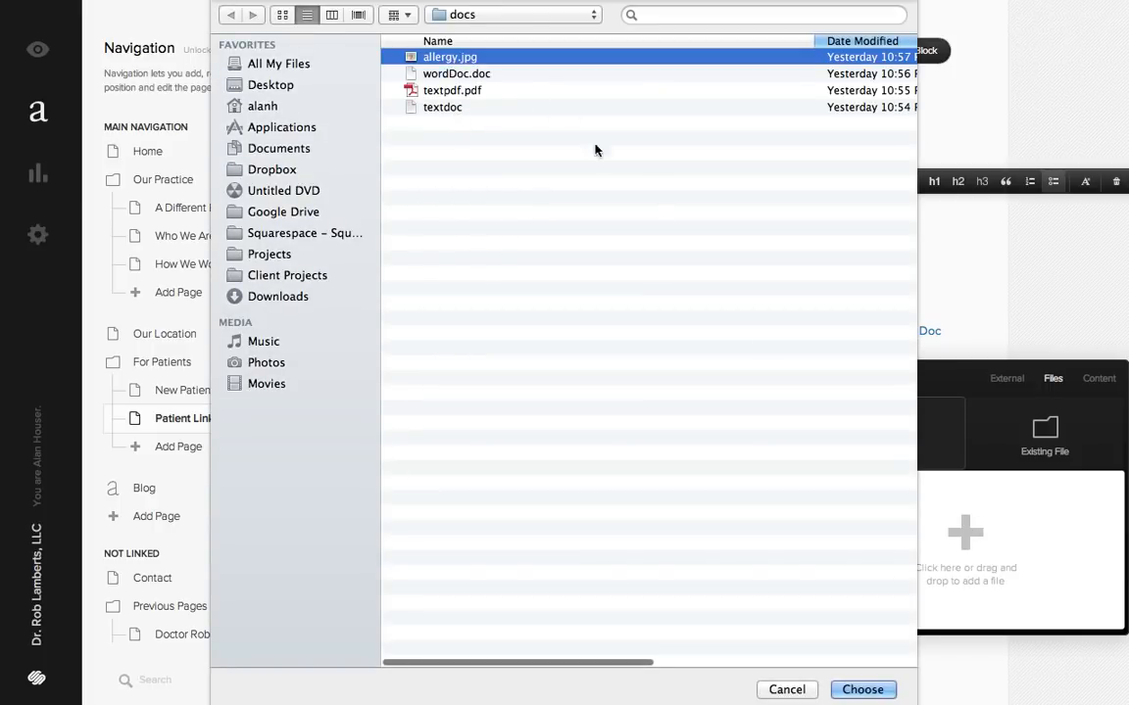
pyautogui.click(855, 689)
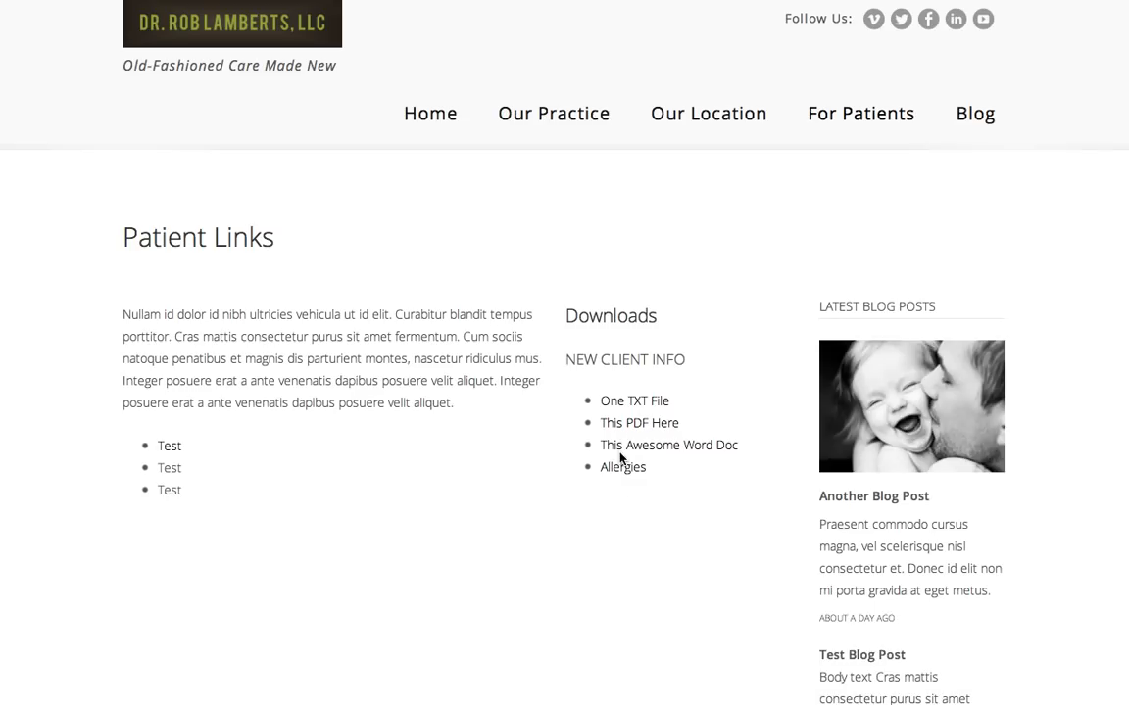
# - Test the One TXT File and This PDF Here links on the live Patient Links page and return to the page editor
pyautogui.click(614, 403)
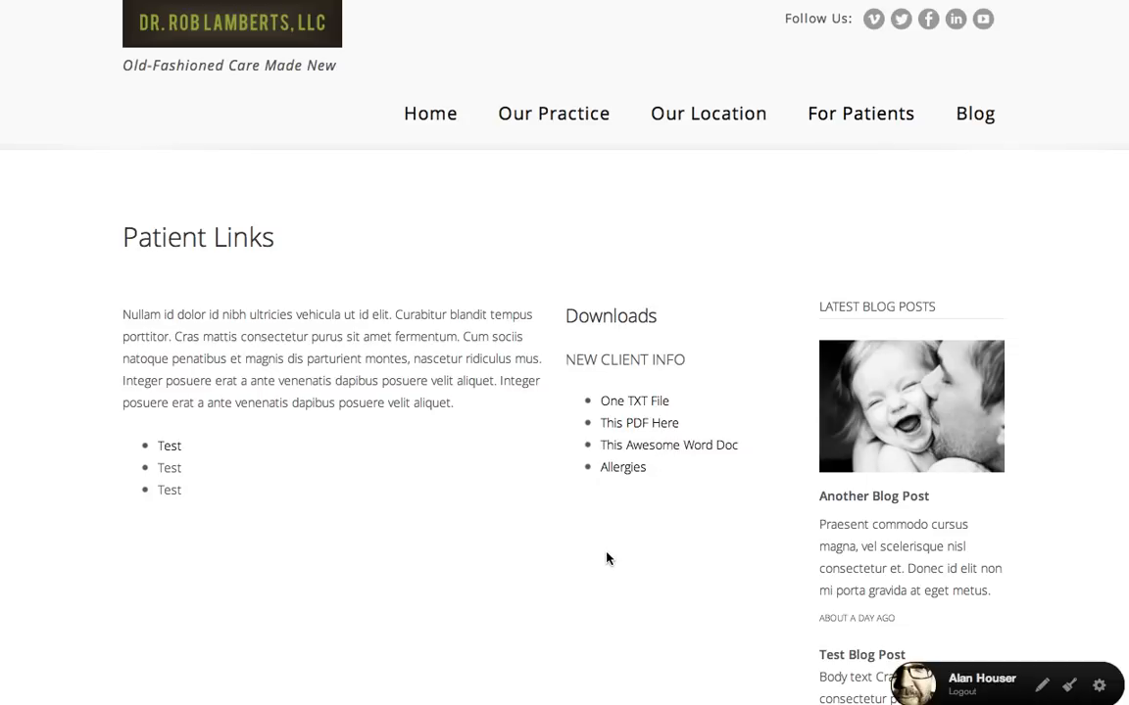
pyautogui.press('super+Tab')
pyautogui.click(656, 425)
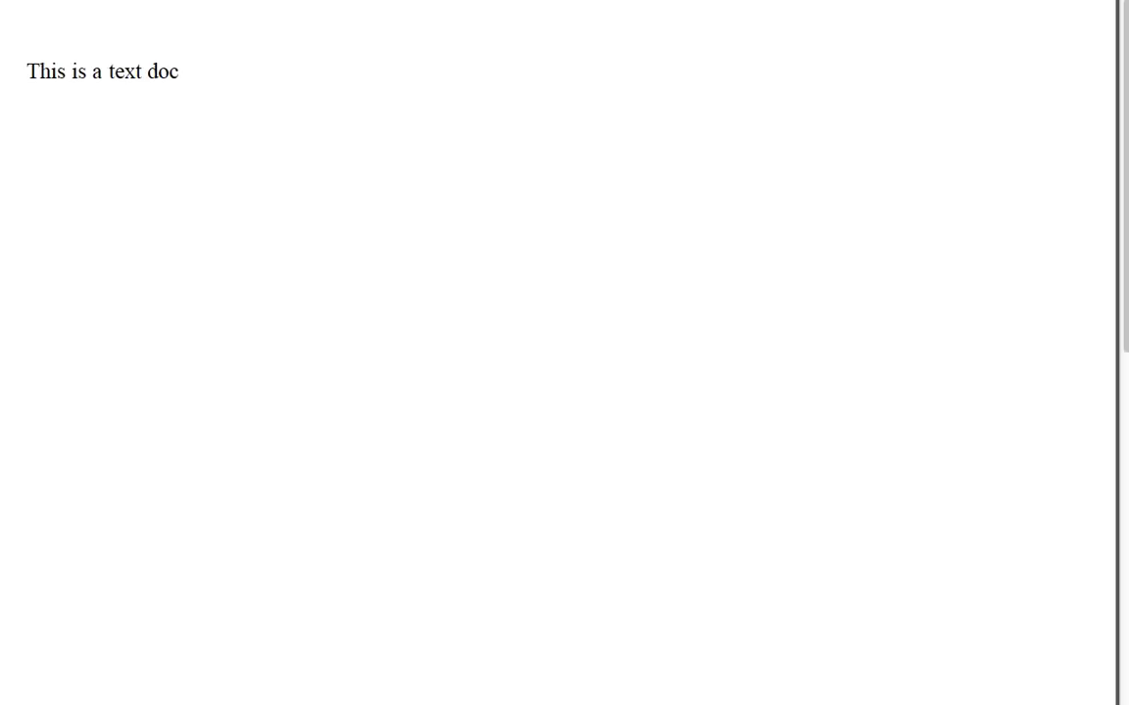
pyautogui.press('super+bracketleft')
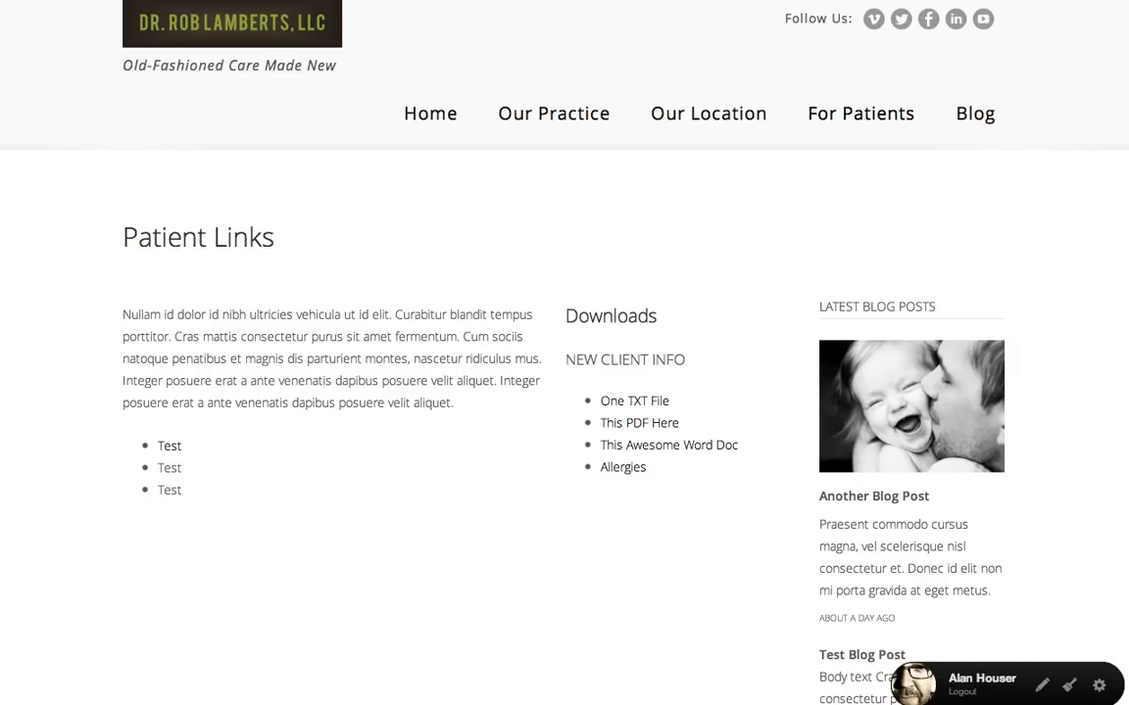
pyautogui.click(209, 1)
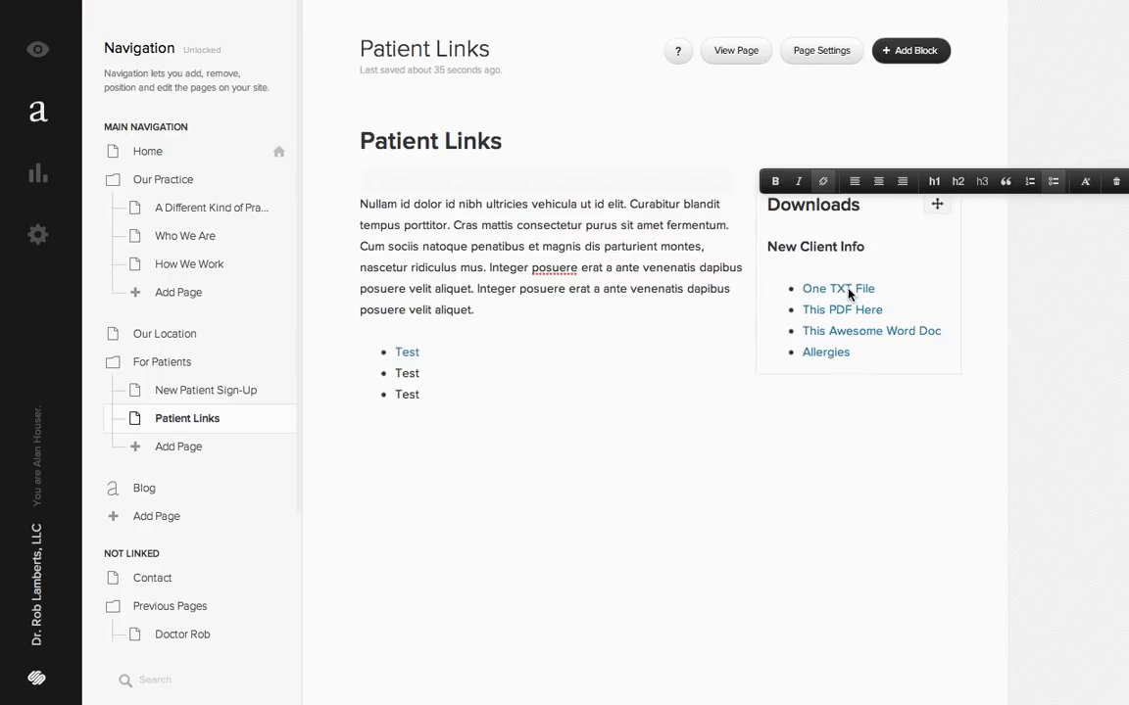
# - Add a bullet reading "Thing Here" below Allergies in the Downloads list
pyautogui.click(872, 356)
pyautogui.press('Return')
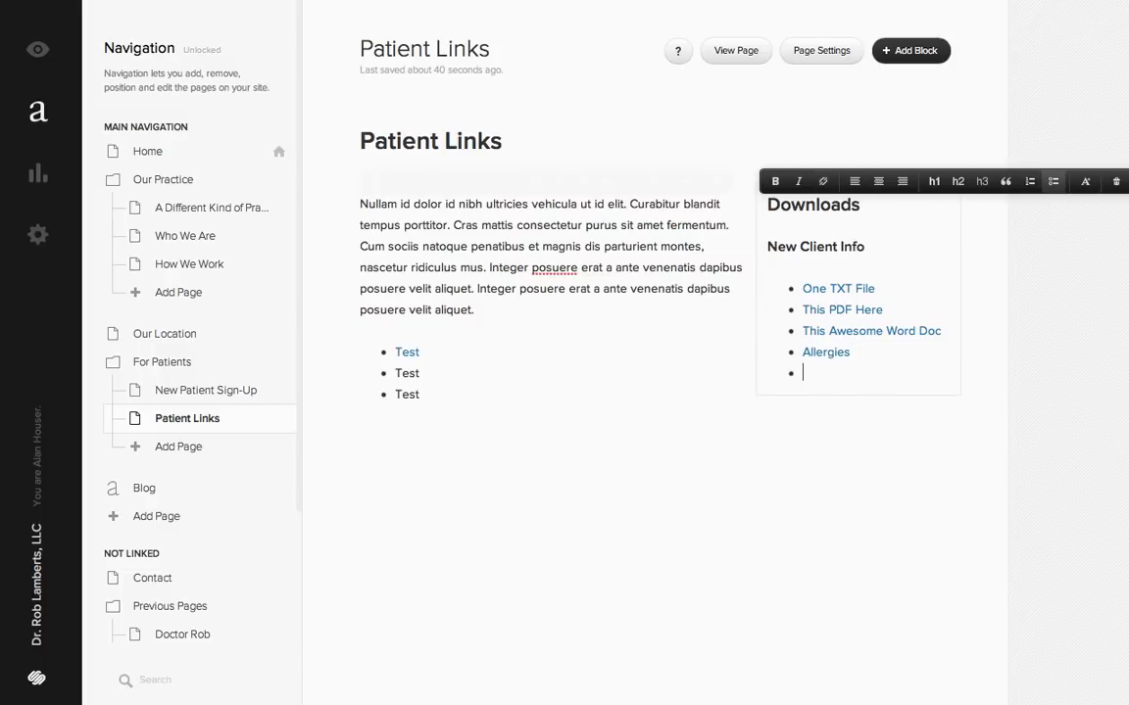
pyautogui.write('Thing Here')
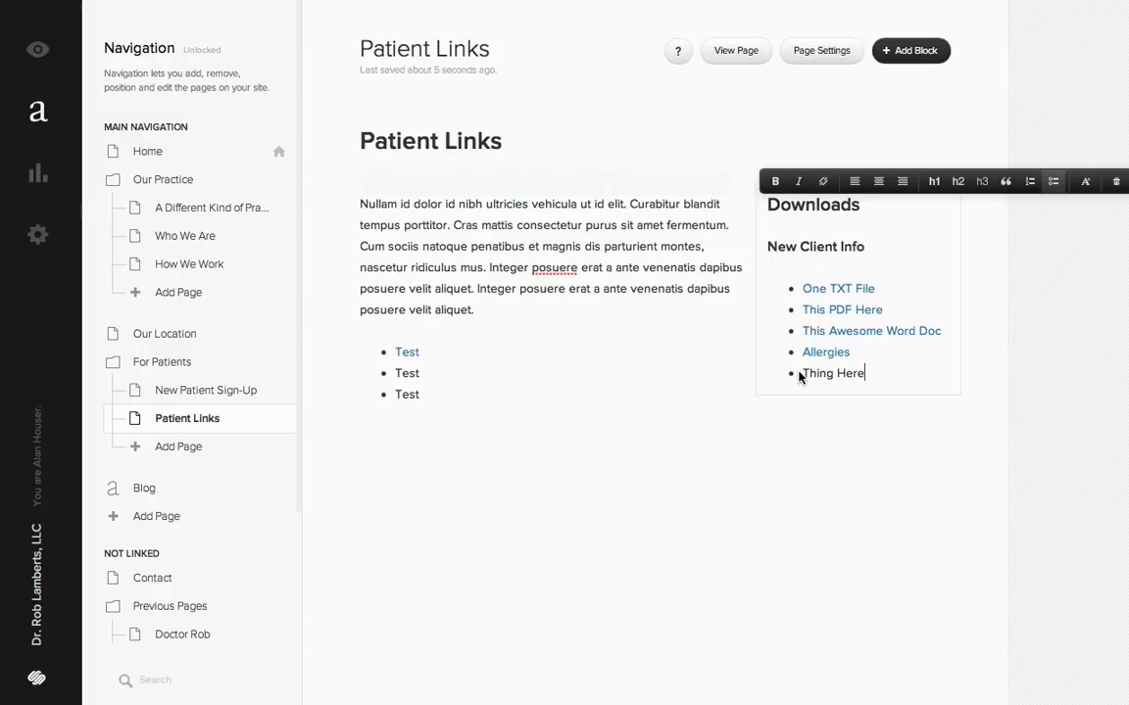
# - Link the Thing Here entry to the existing uploaded file allergy.jpg
pyautogui.moveTo(803, 374); pyautogui.dragTo(864, 374)
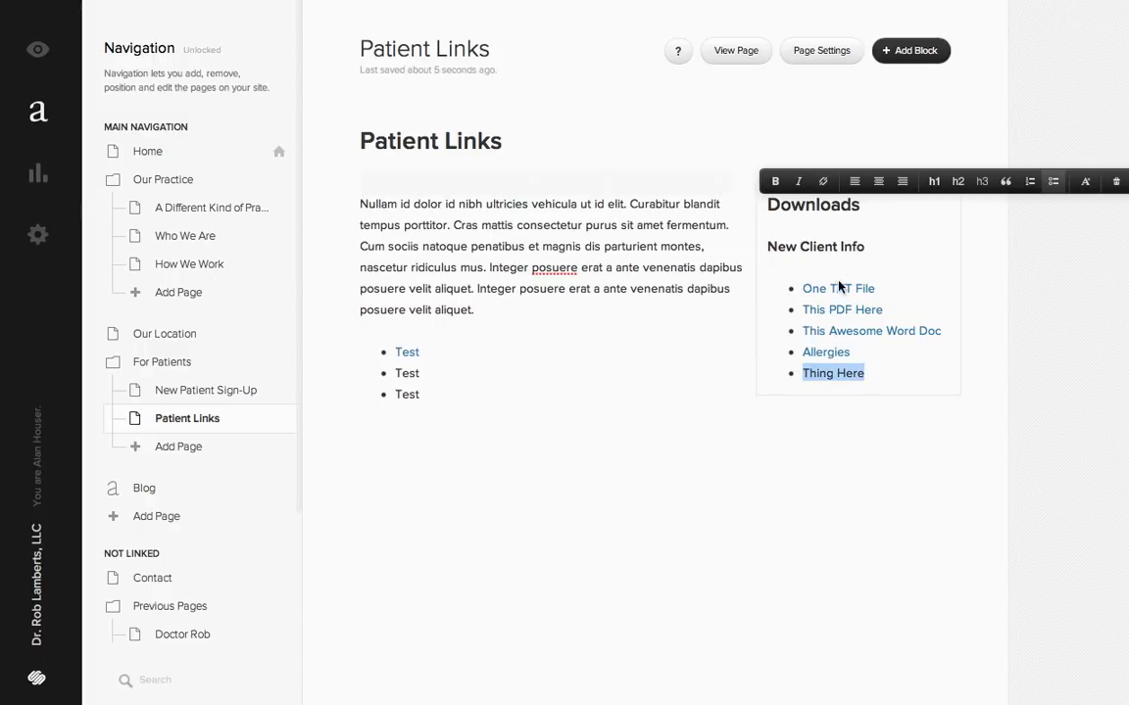
pyautogui.click(823, 181)
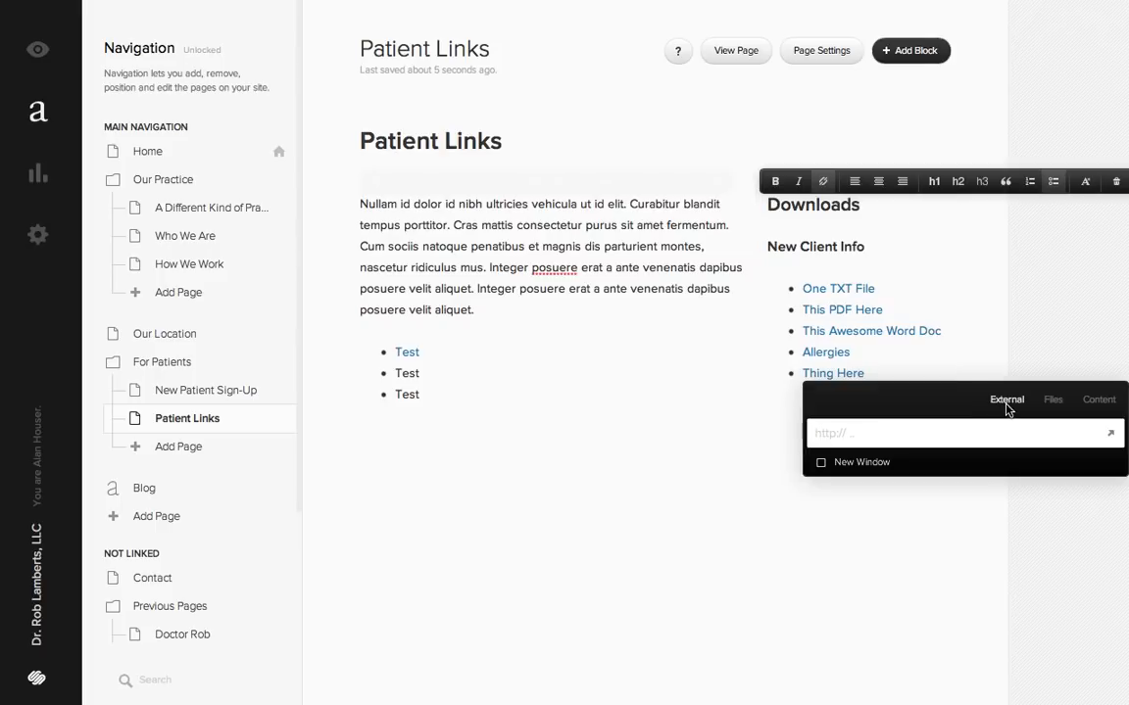
pyautogui.click(1052, 399)
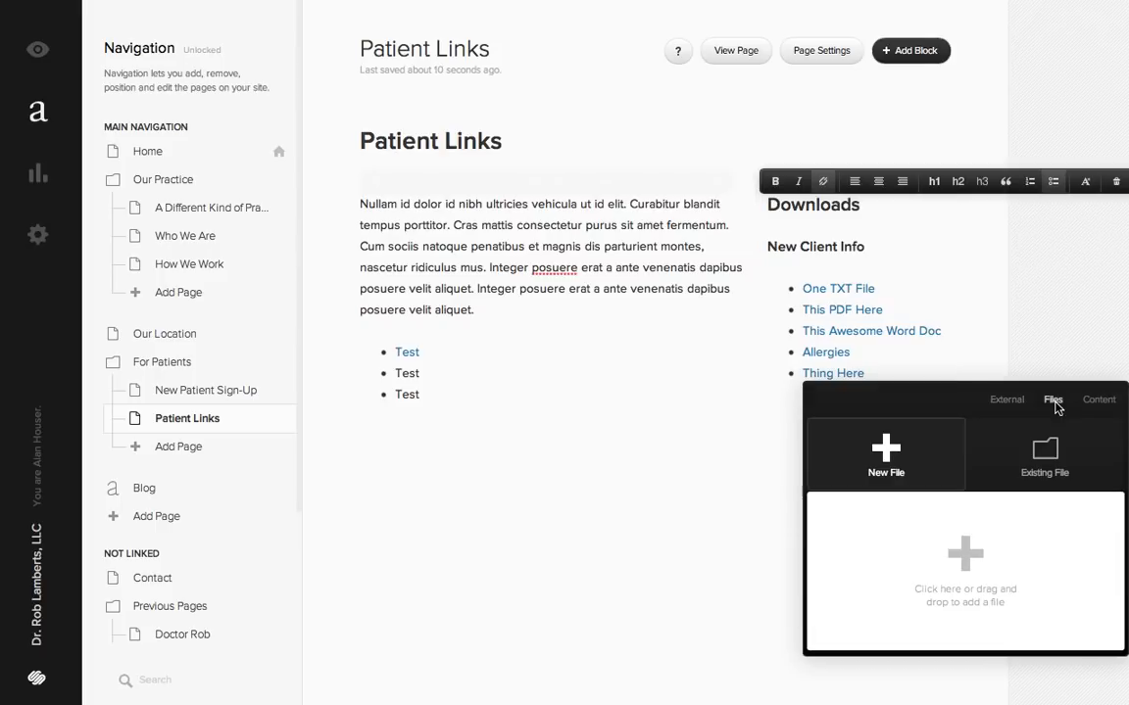
pyautogui.click(1049, 451)
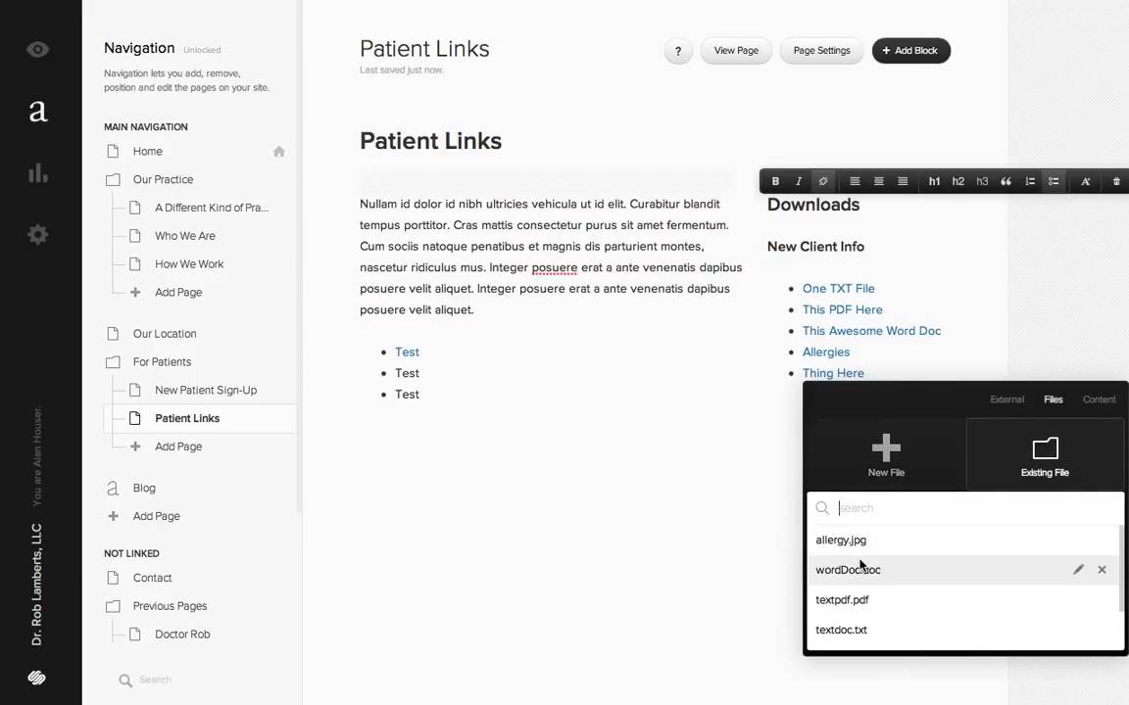
pyautogui.scroll(-3, 862, 566)
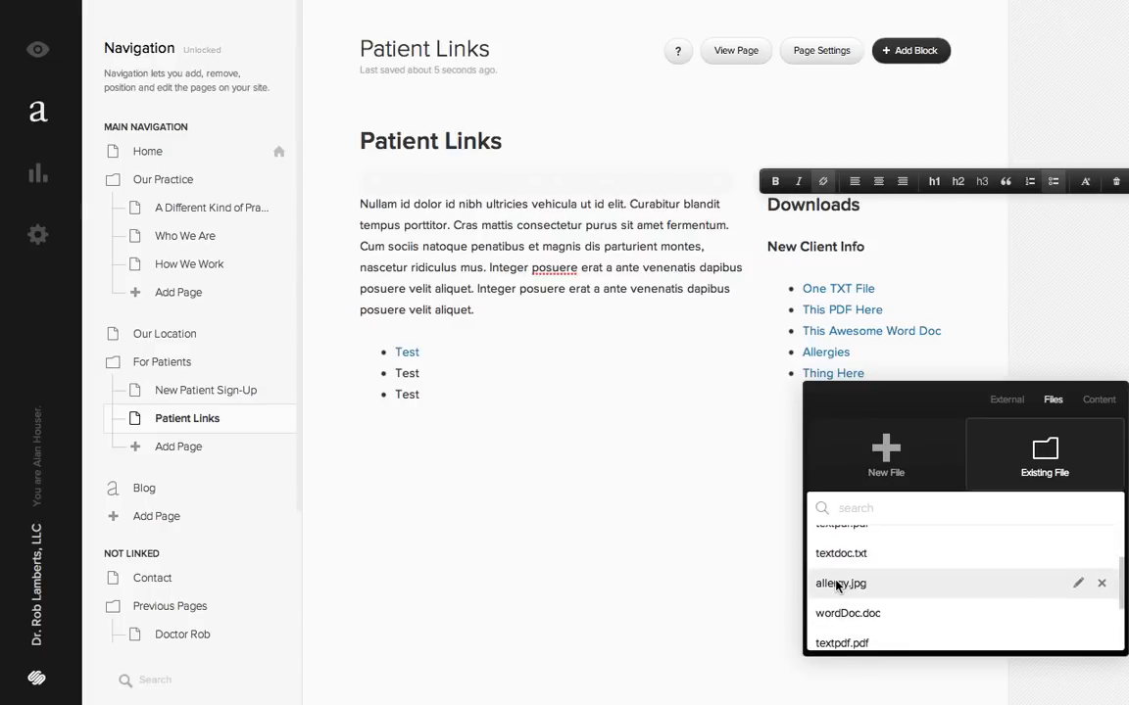
pyautogui.click(835, 585)
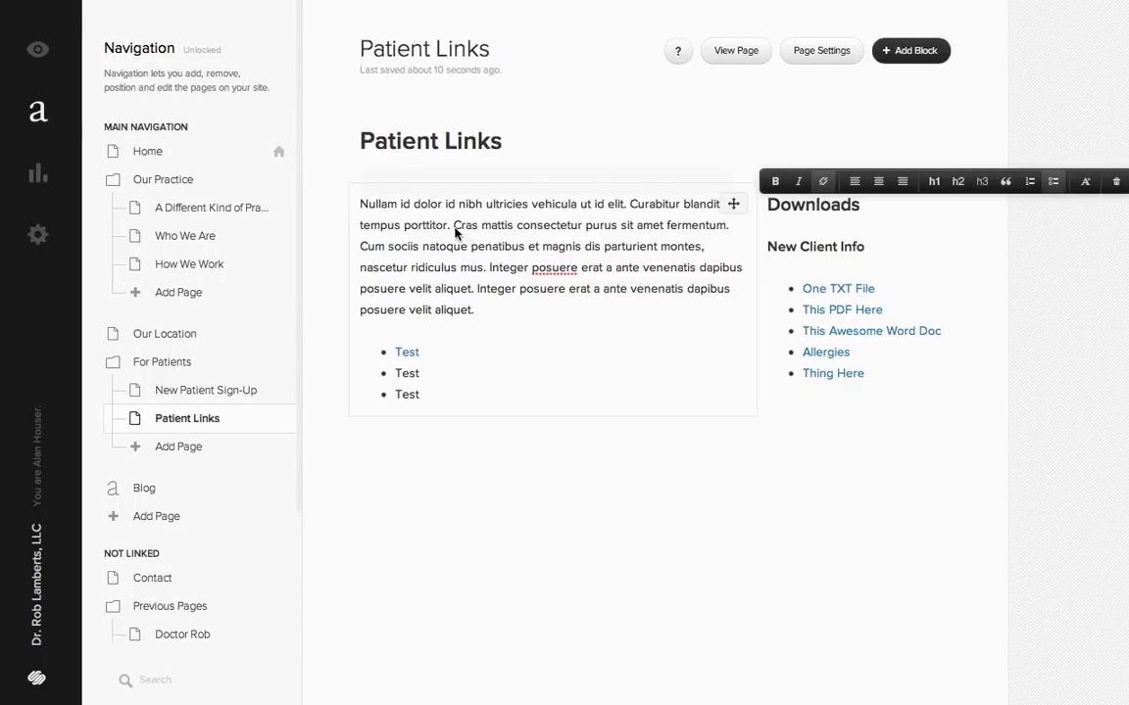
pyautogui.moveTo(454, 227); pyautogui.dragTo(631, 239)
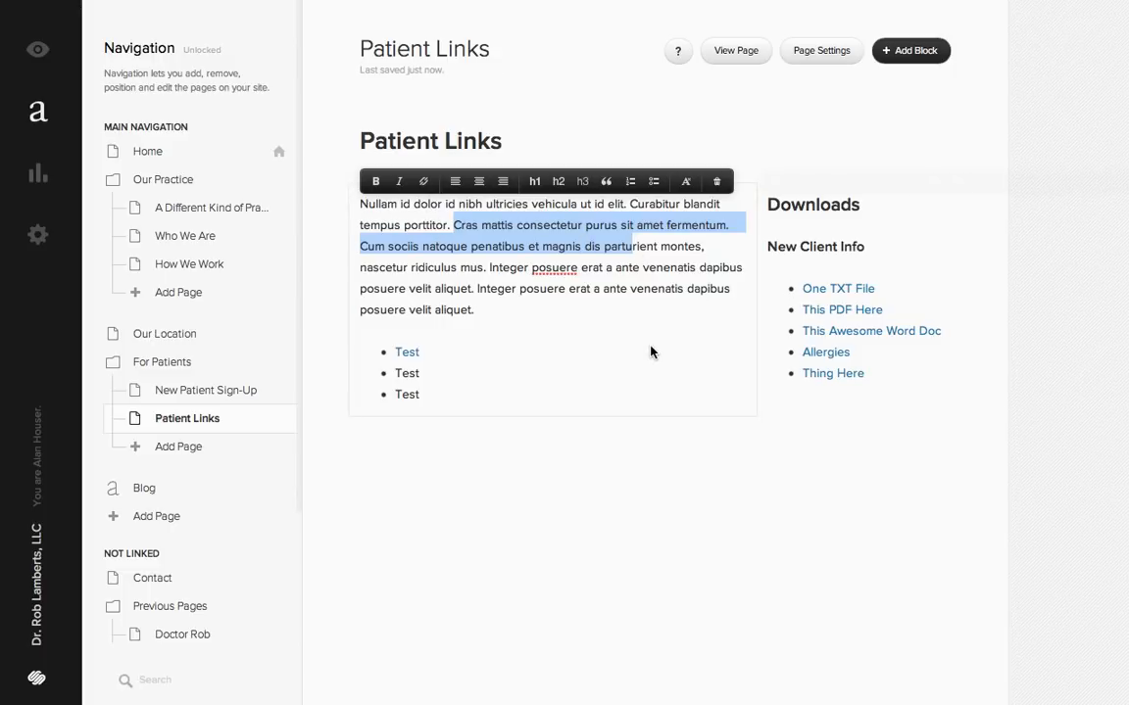
pyautogui.click(625, 401)
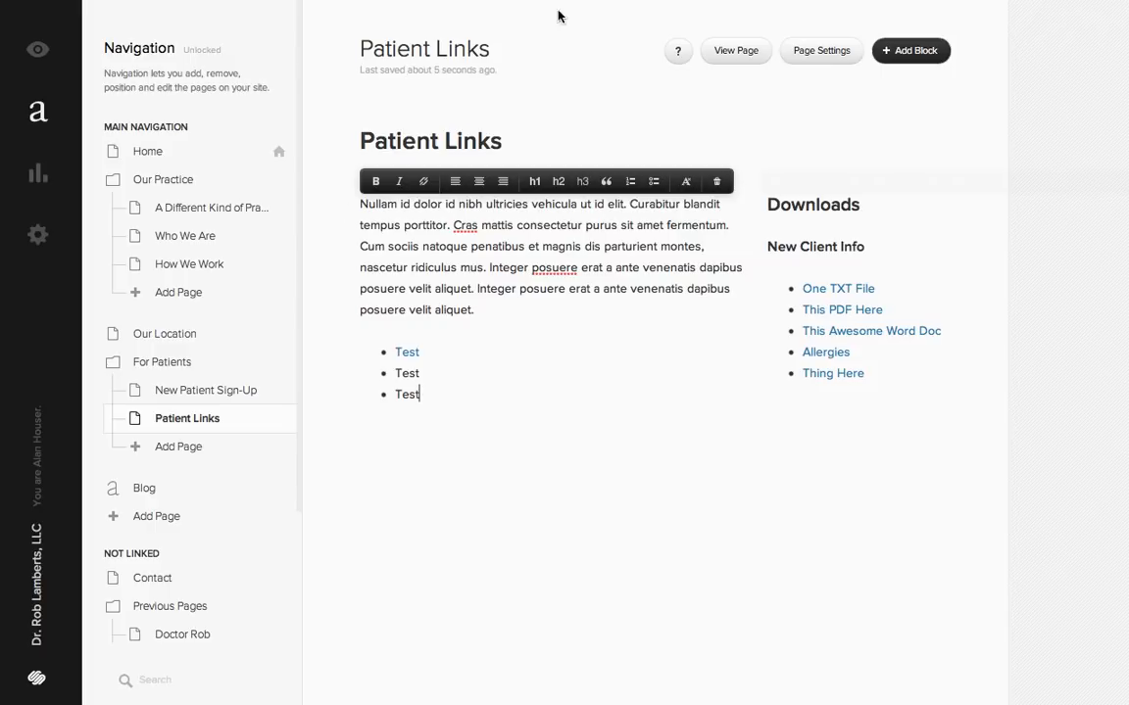
pyautogui.click(500, 1)
pyautogui.click(500, 1)
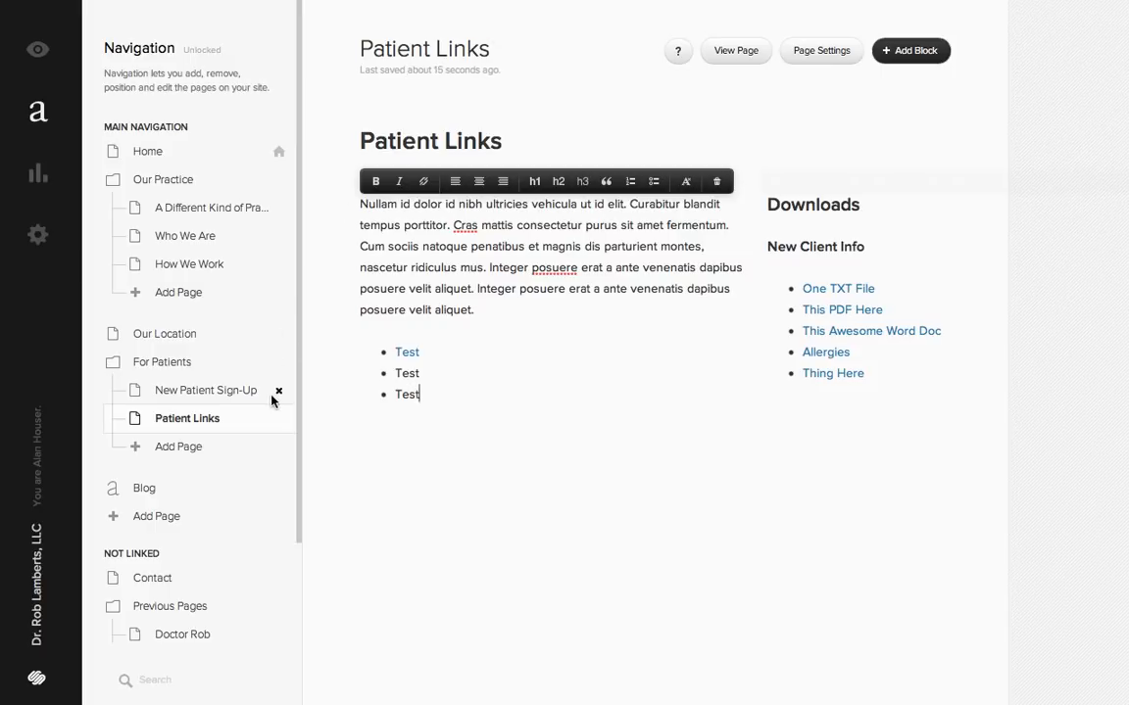
pyautogui.scroll(-3, 270, 335)
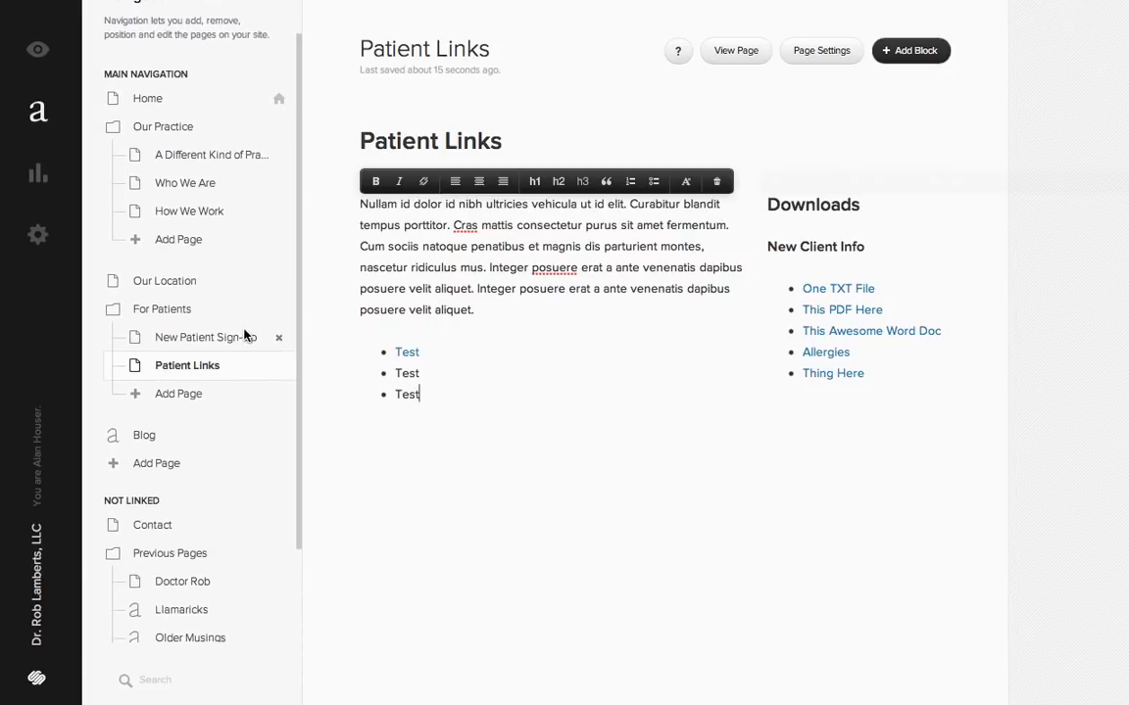
# - Review the main navigation and Not Linked sections of the page list against the live Patient Links page's menu
pyautogui.scroll(1, 245, 336)
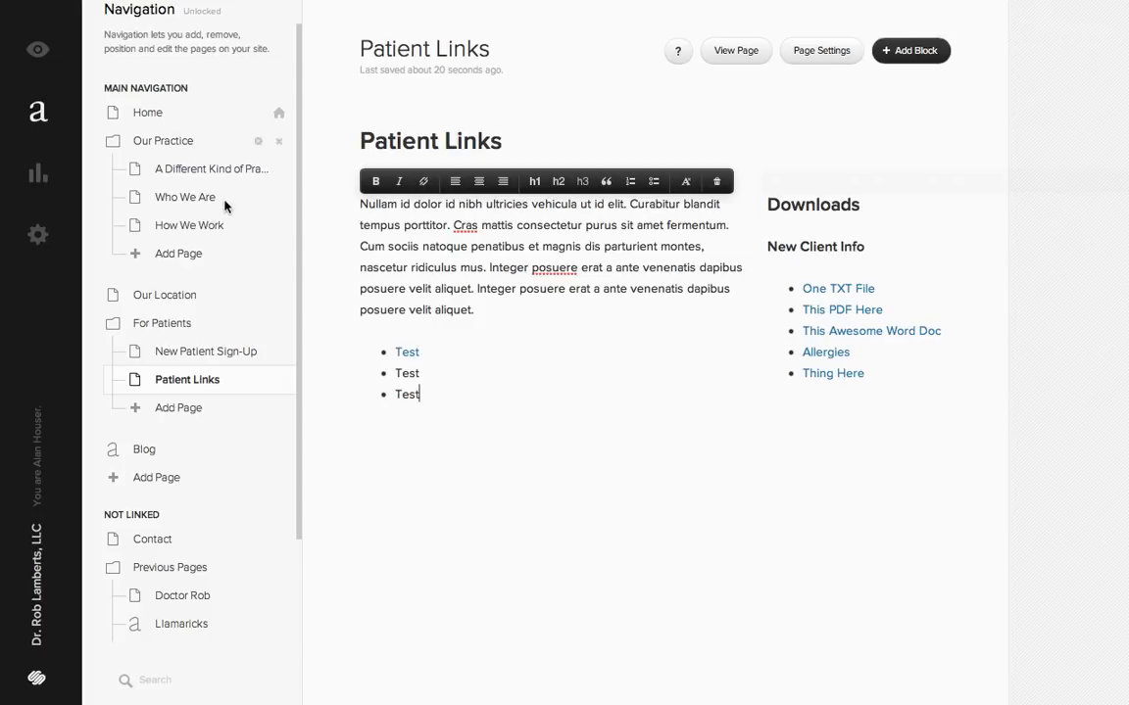
pyautogui.click(588, 0)
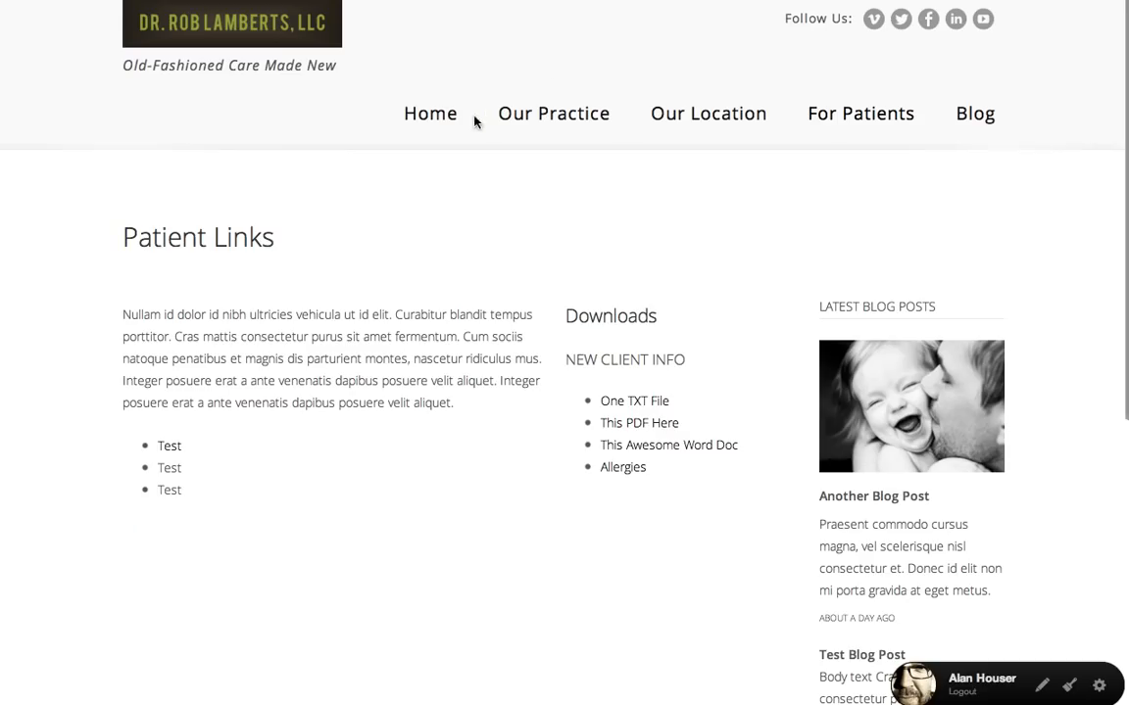
pyautogui.click(142, 5)
pyautogui.scroll(-3, 239, 499)
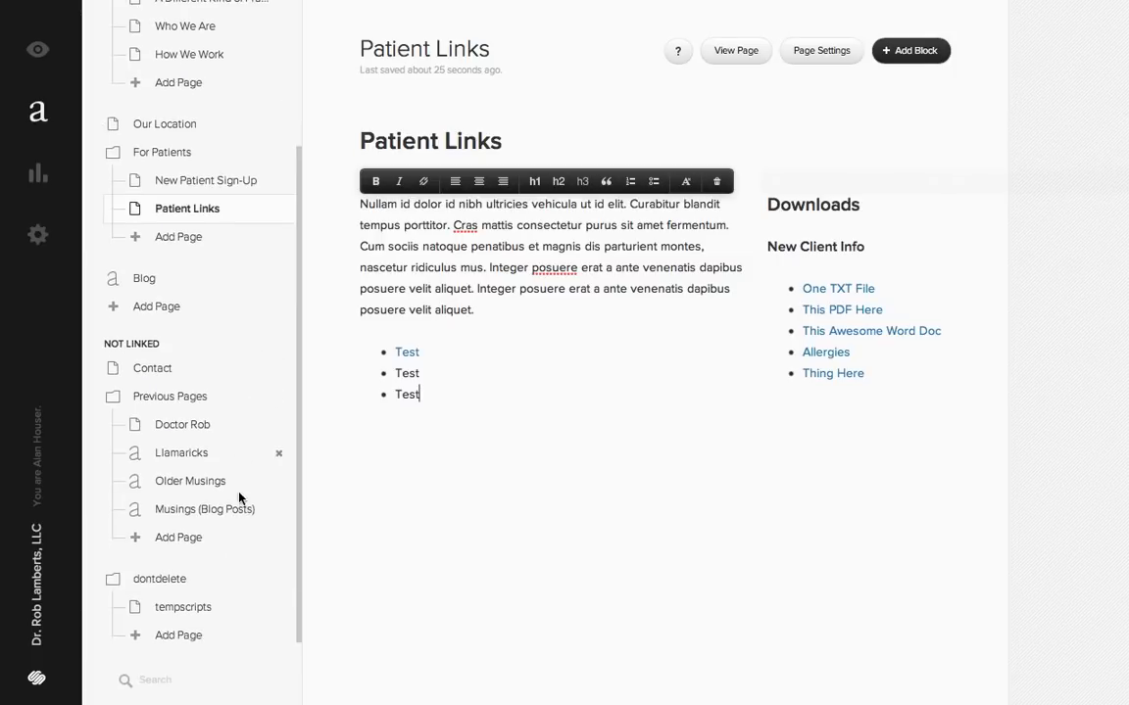
pyautogui.scroll(-2, 241, 498)
pyautogui.scroll(1, 242, 499)
pyautogui.scroll(-1, 242, 499)
pyautogui.scroll(1, 241, 498)
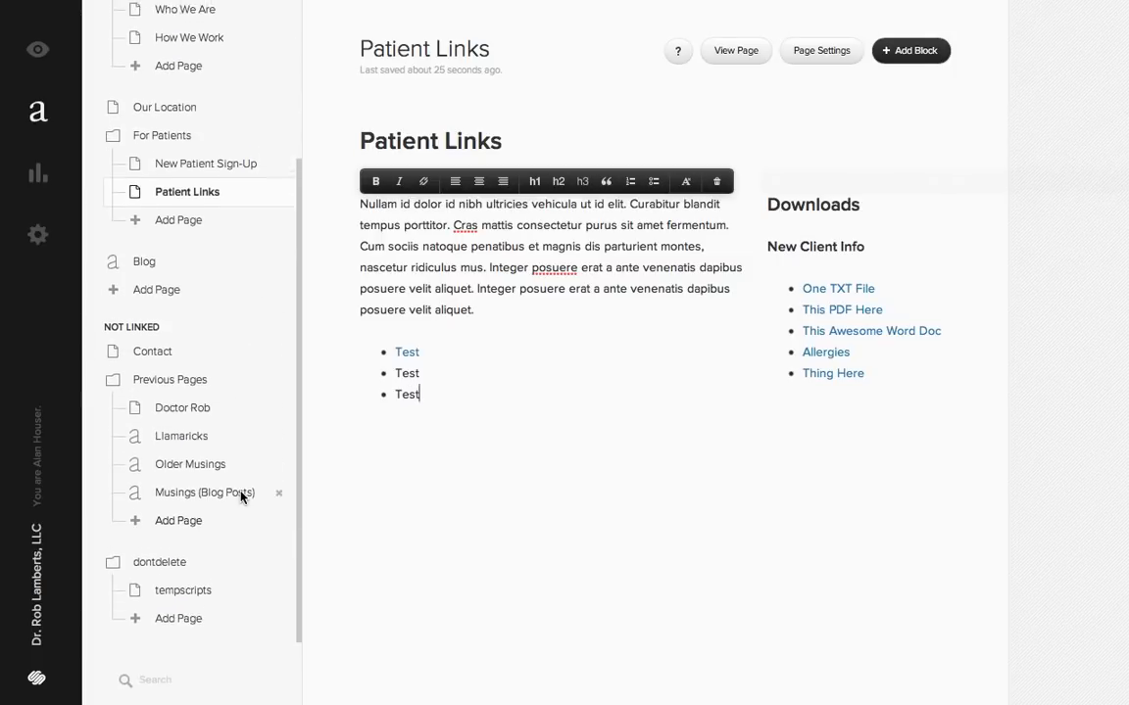
pyautogui.scroll(-1, 241, 497)
pyautogui.scroll(1, 234, 468)
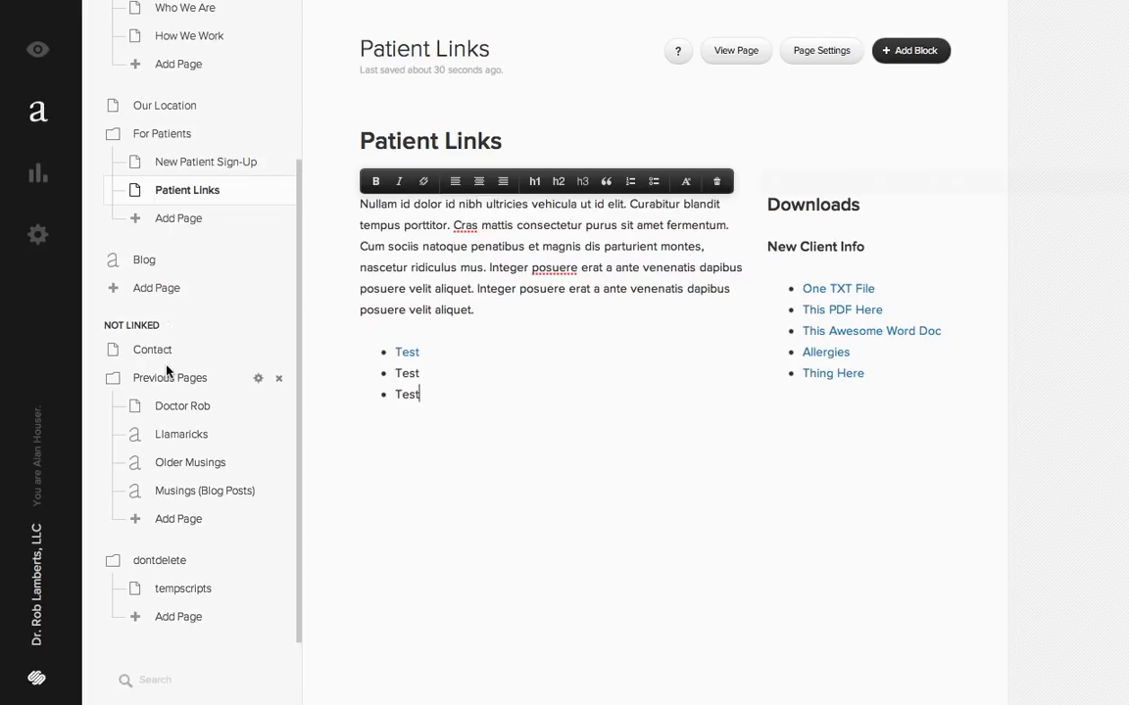
pyautogui.scroll(-1, 166, 370)
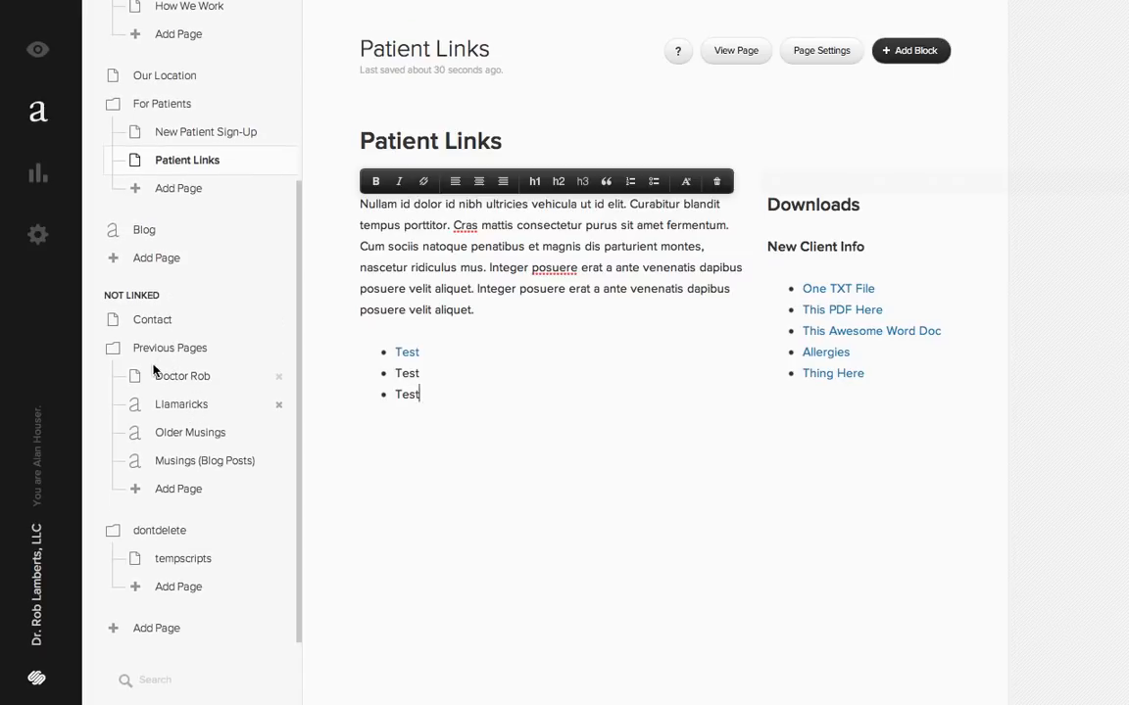
pyautogui.scroll(1, 212, 637)
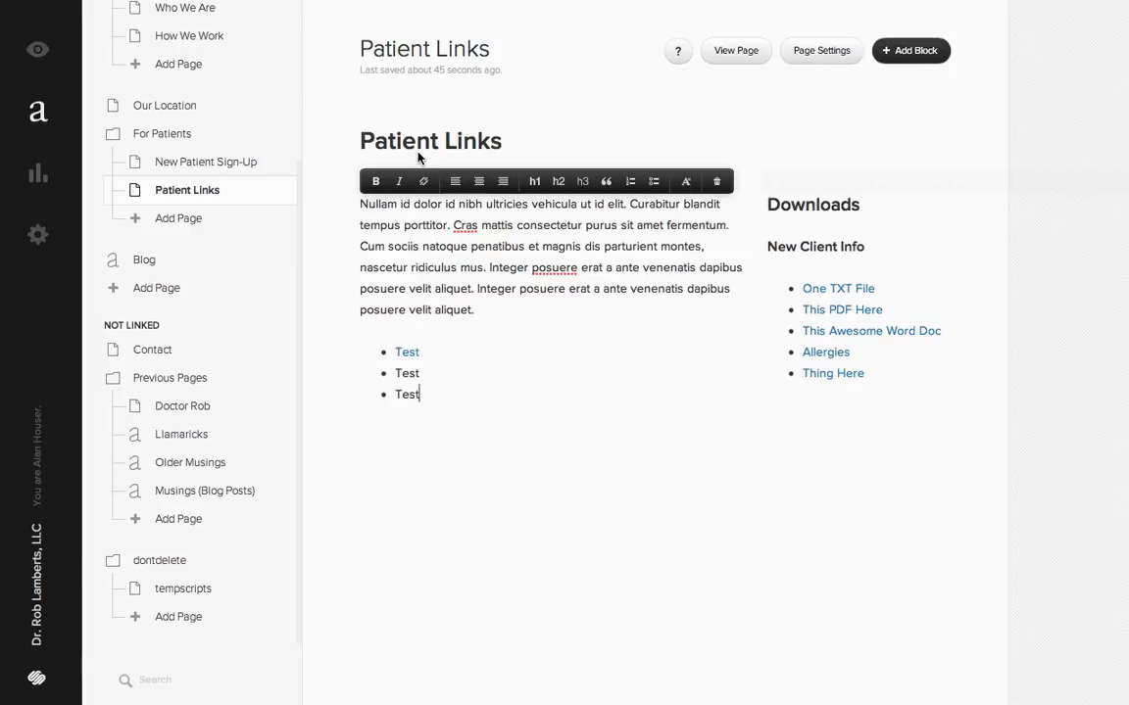
pyautogui.click(501, 1)
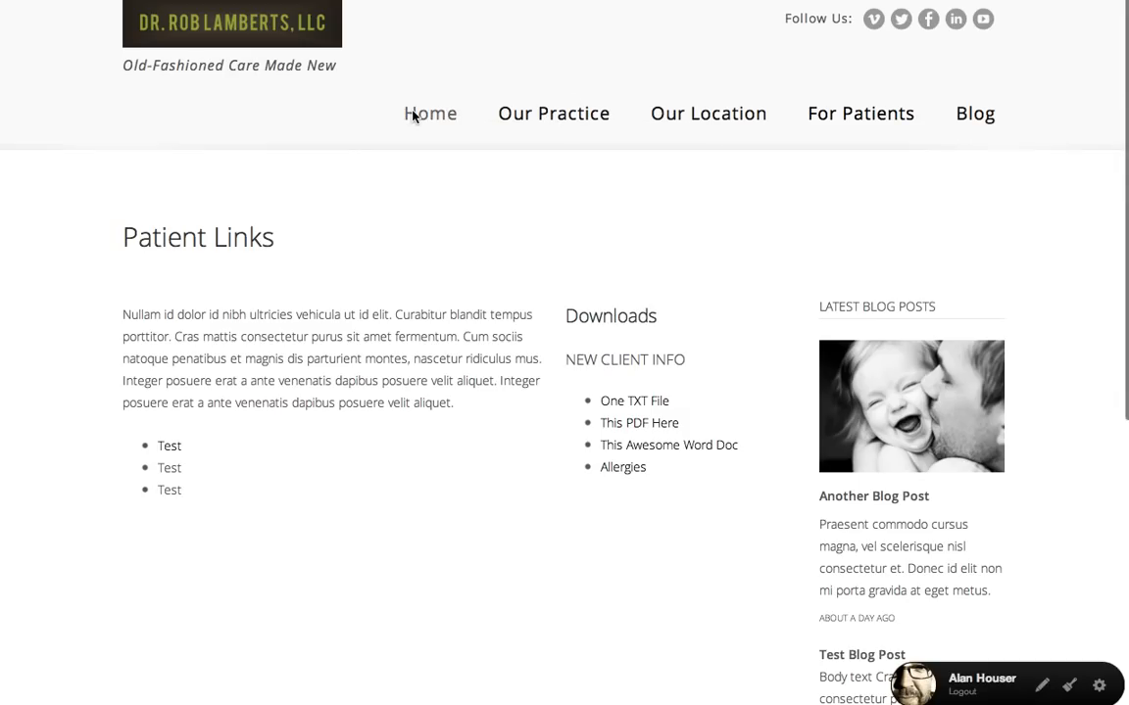
pyautogui.click(209, 1)
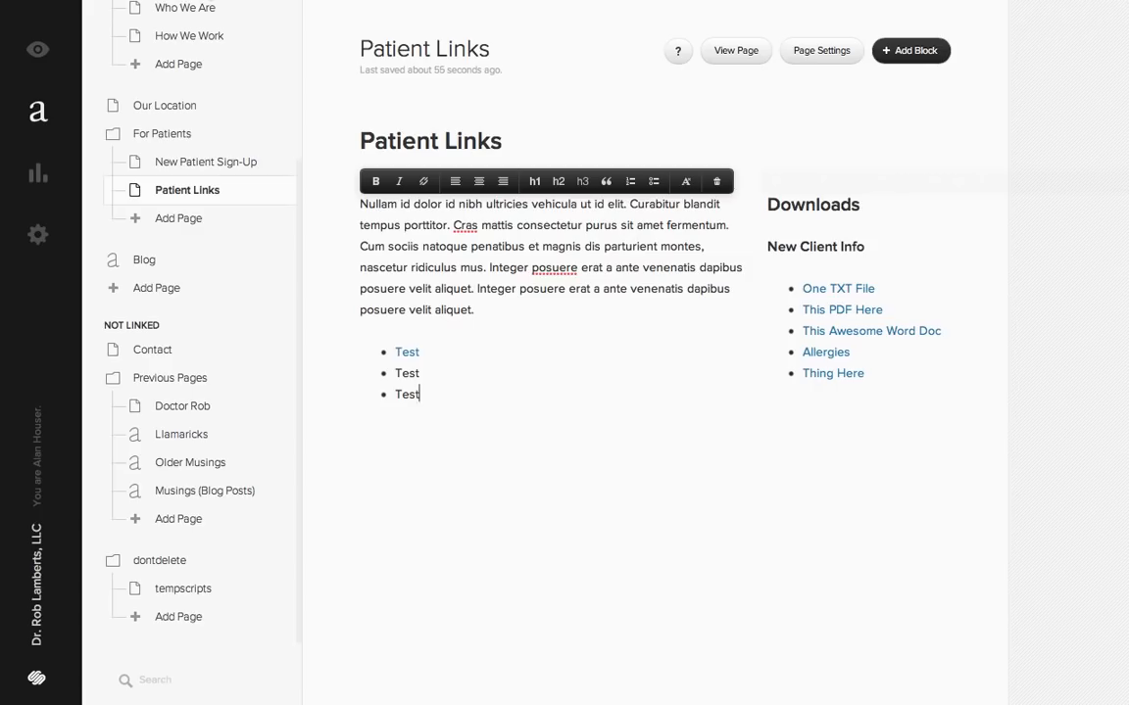
pyautogui.click(502, 1)
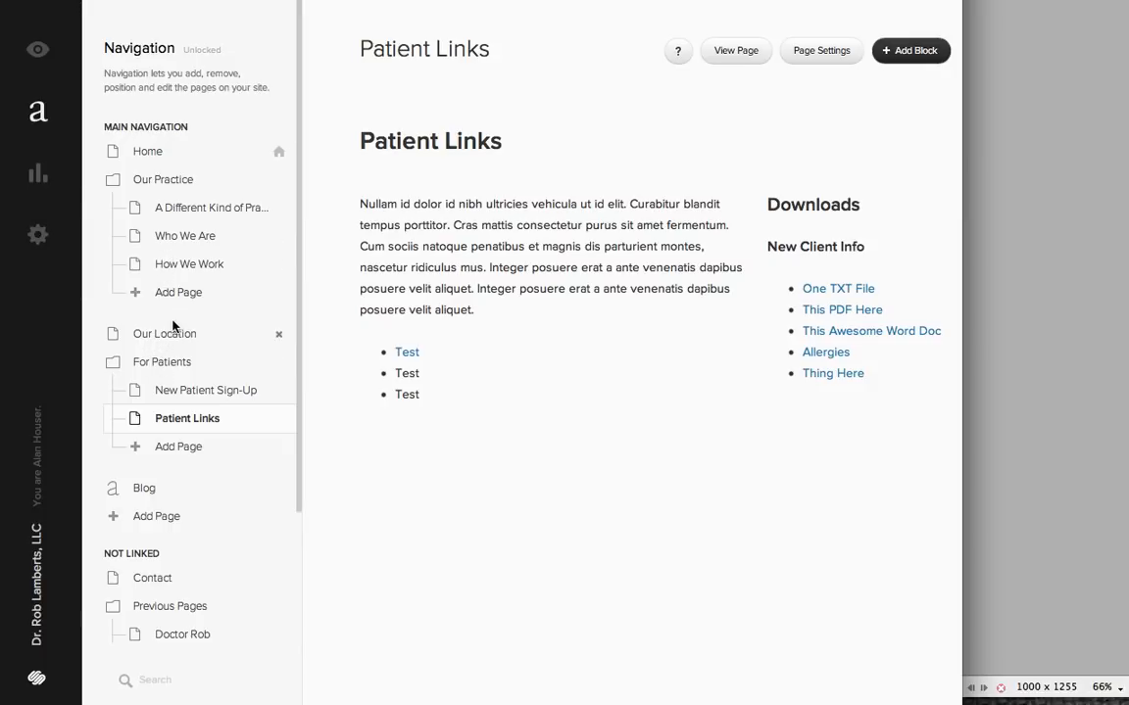
# - Move Blog into the Our Practice folder and place Contact in the main navigation directly below the For Patients folder
pyautogui.scroll(-1, 177, 333)
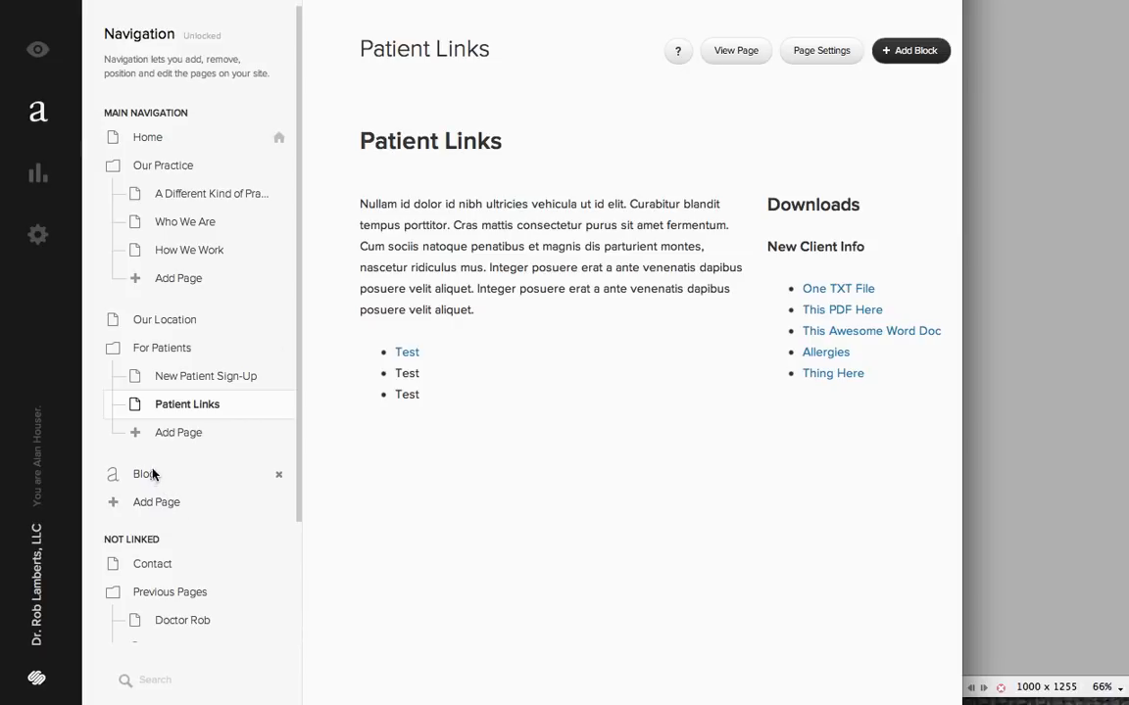
pyautogui.moveTo(152, 474); pyautogui.dragTo(203, 279)
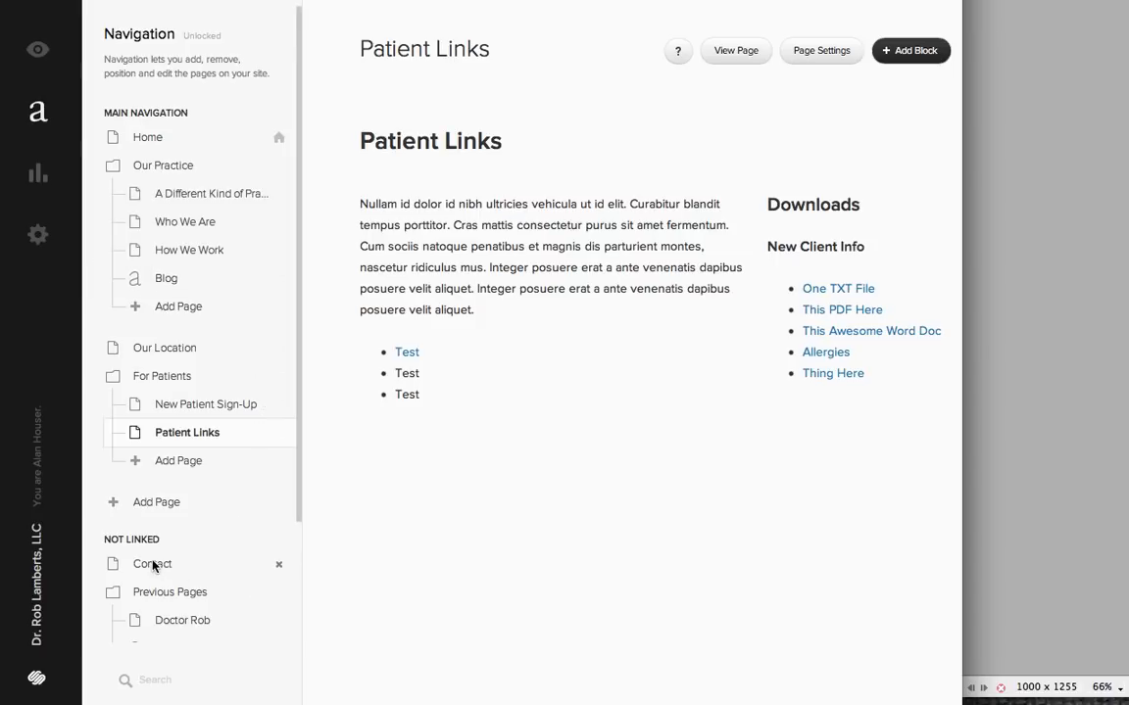
pyautogui.moveTo(153, 567); pyautogui.dragTo(155, 509)
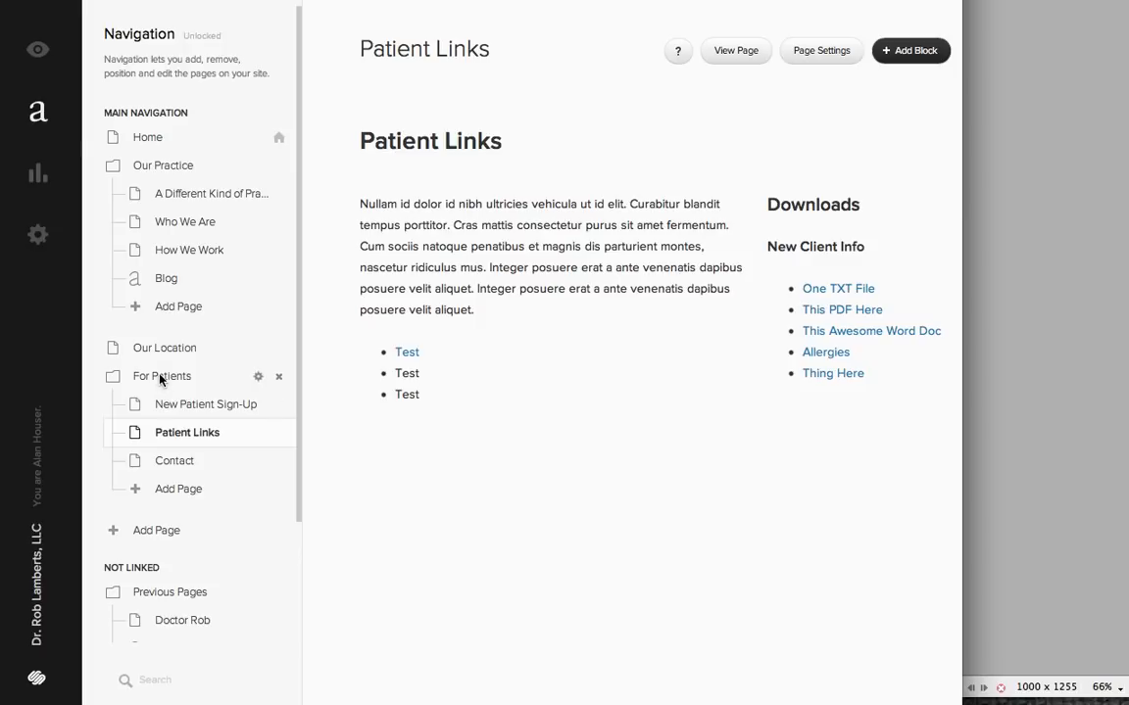
pyautogui.moveTo(182, 470); pyautogui.dragTo(158, 414)
pyautogui.click(157, 404)
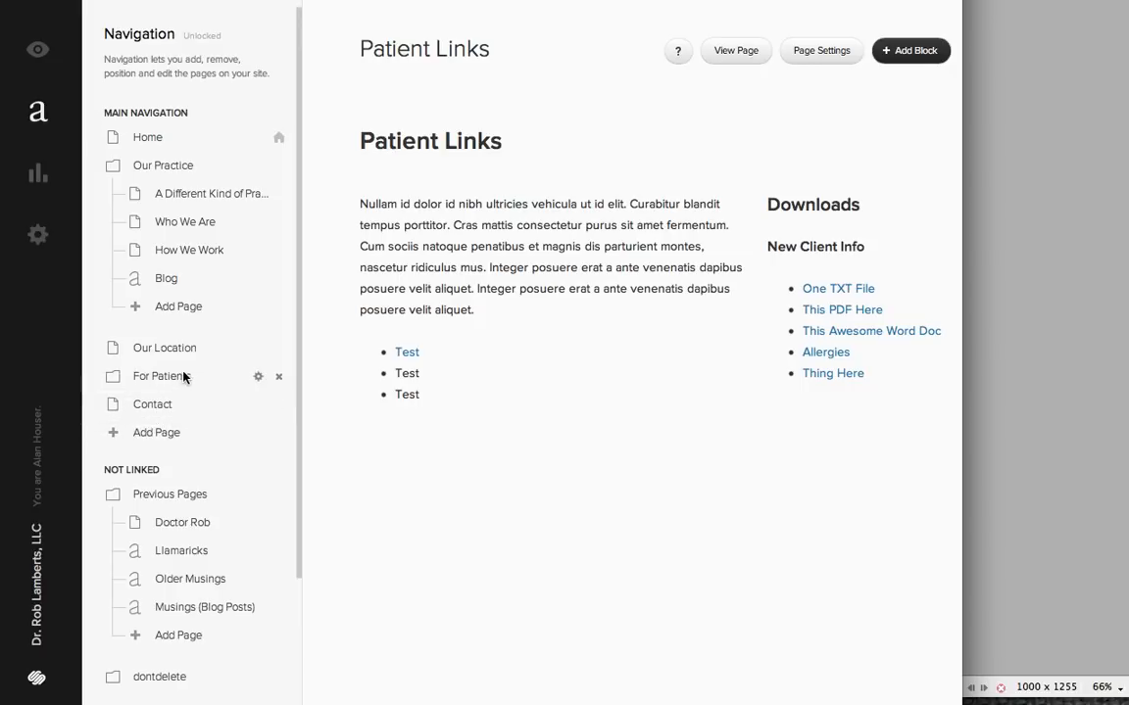
# - View the live Contact page and examine its map image, office addresses and contact form
pyautogui.click(37, 49)
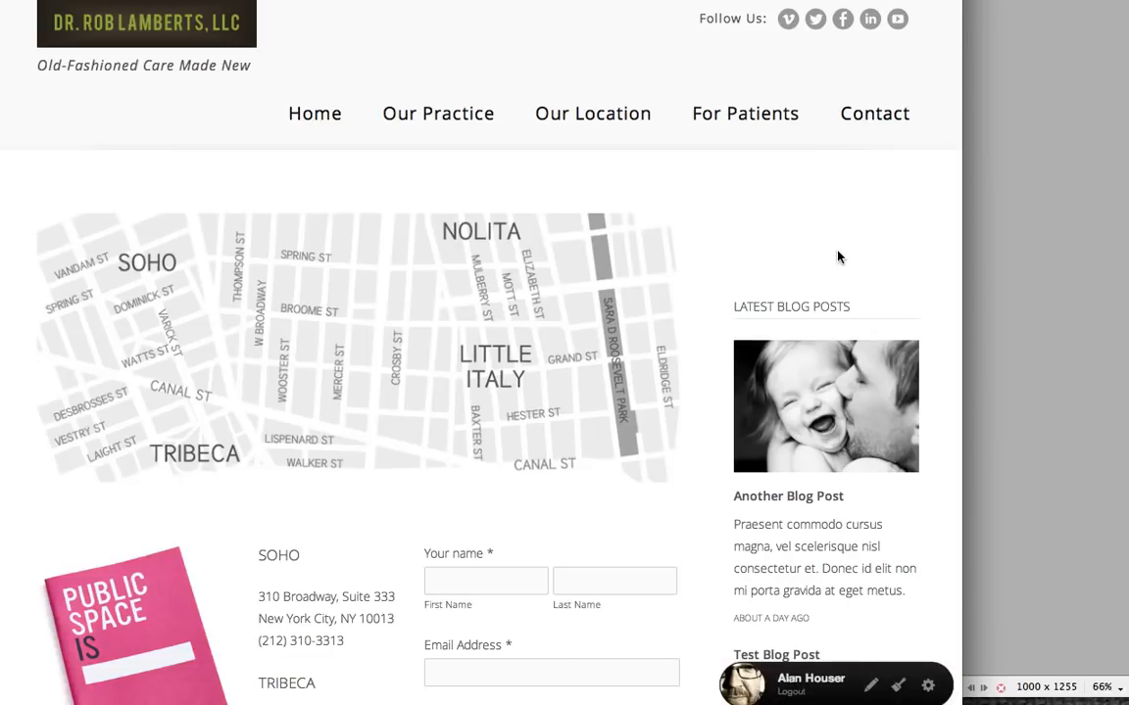
pyautogui.scroll(-5, 838, 257)
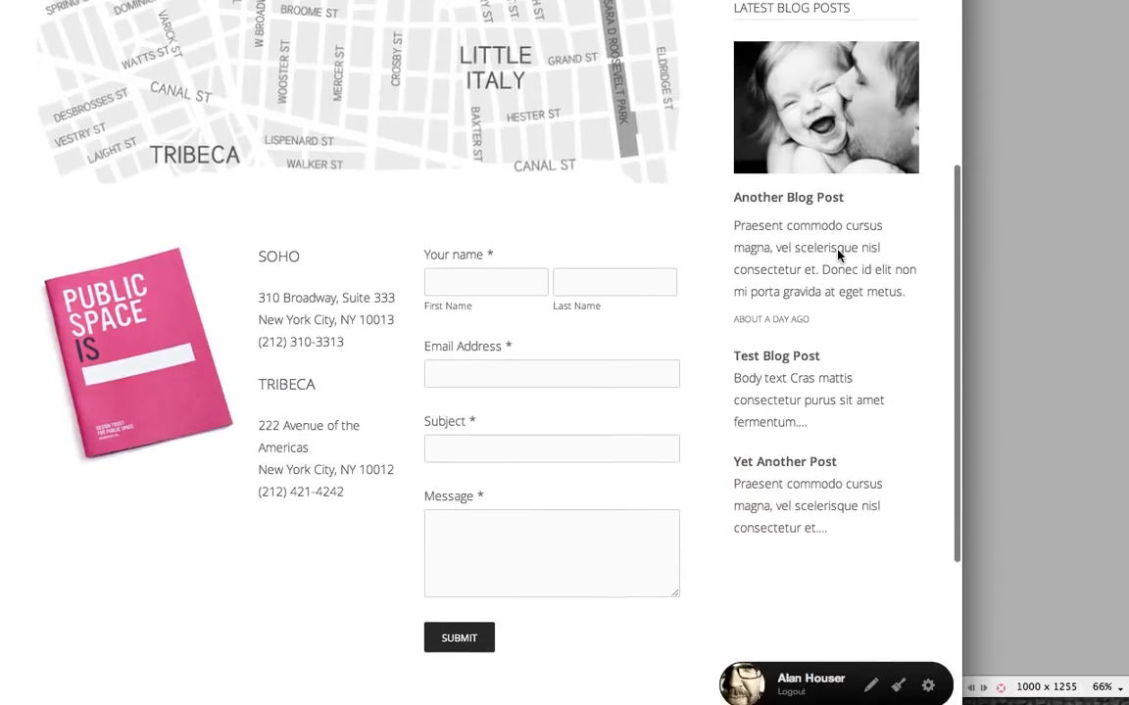
pyautogui.scroll(-3, 838, 257)
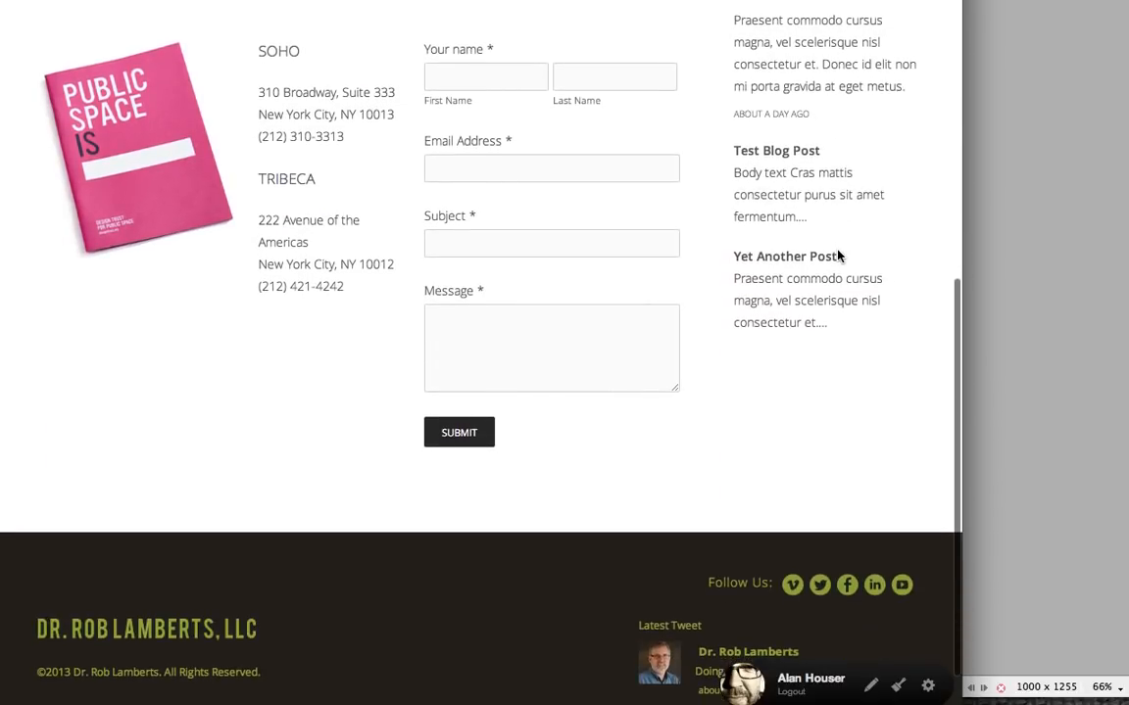
pyautogui.scroll(5, 837, 257)
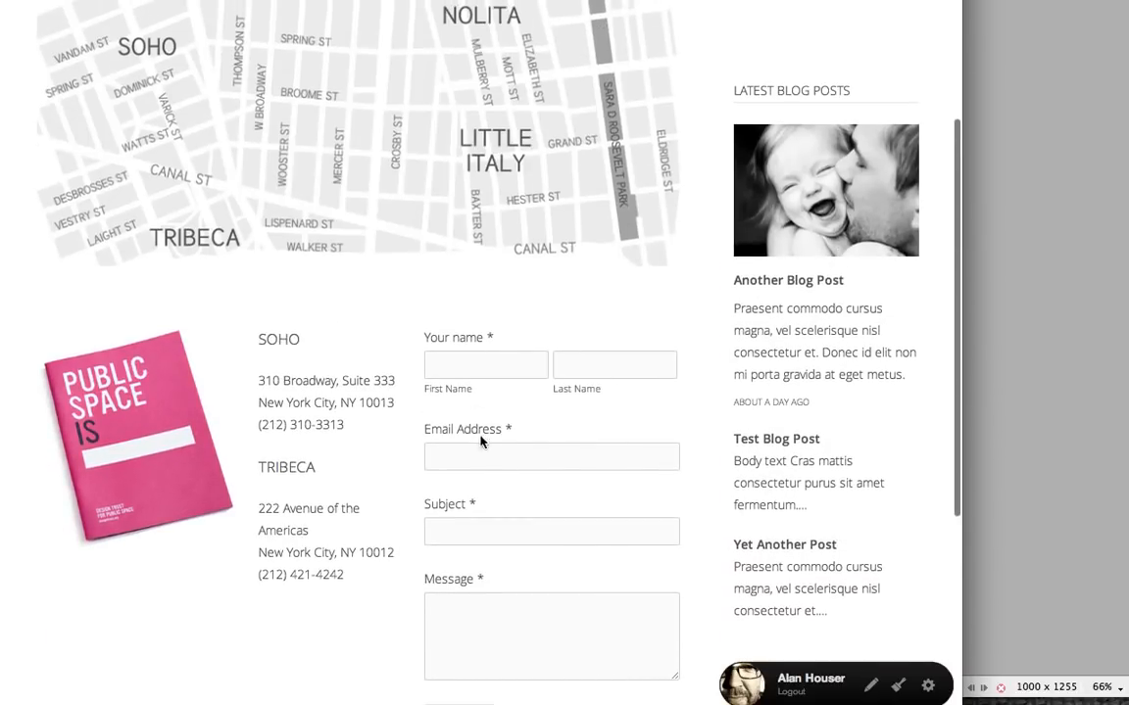
pyautogui.scroll(3, 488, 240)
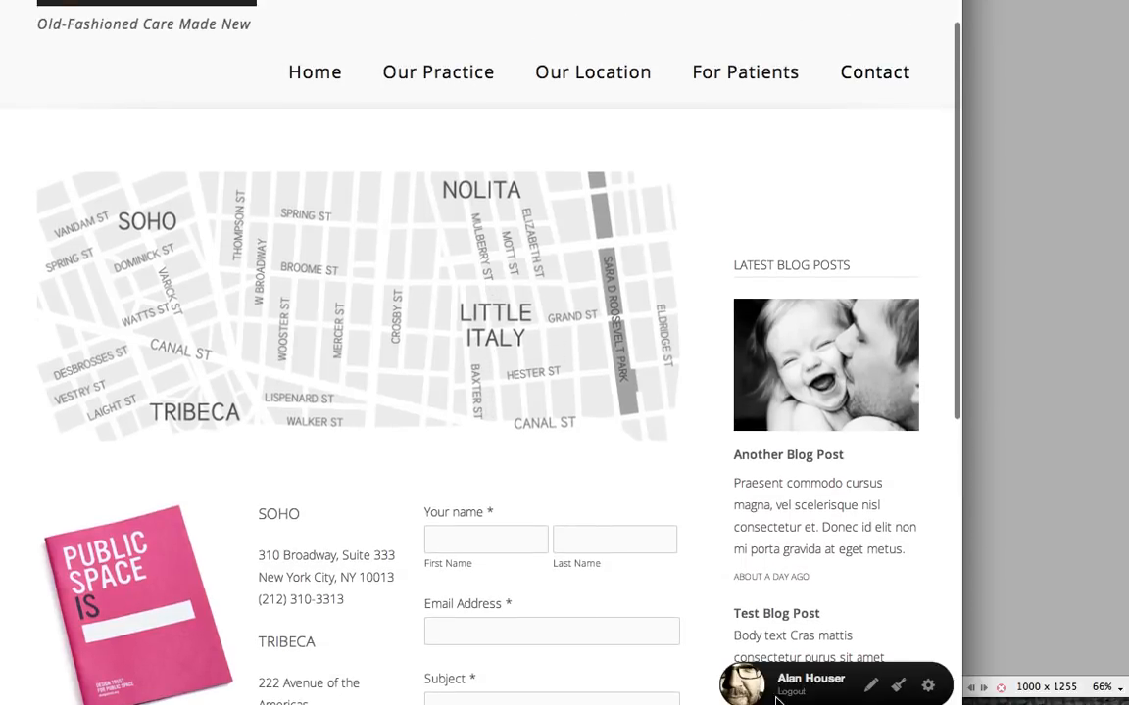
# - Open the Contact page for editing and remove its map.jpg image block
pyautogui.click(928, 686)
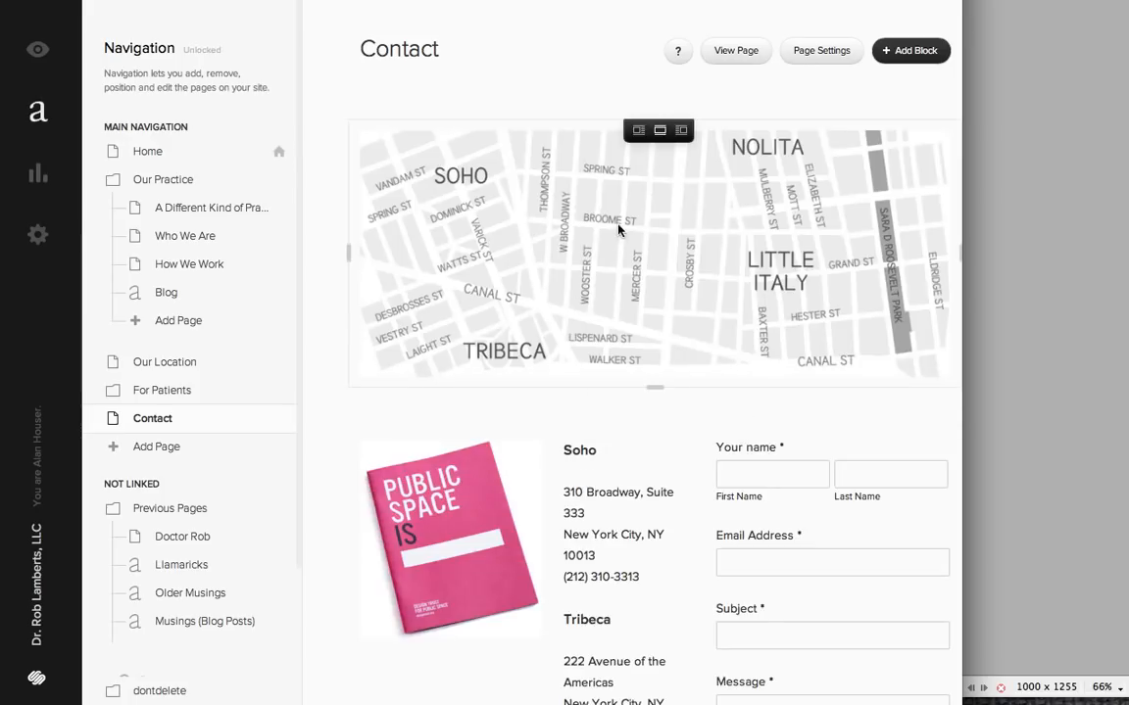
pyautogui.click(630, 225)
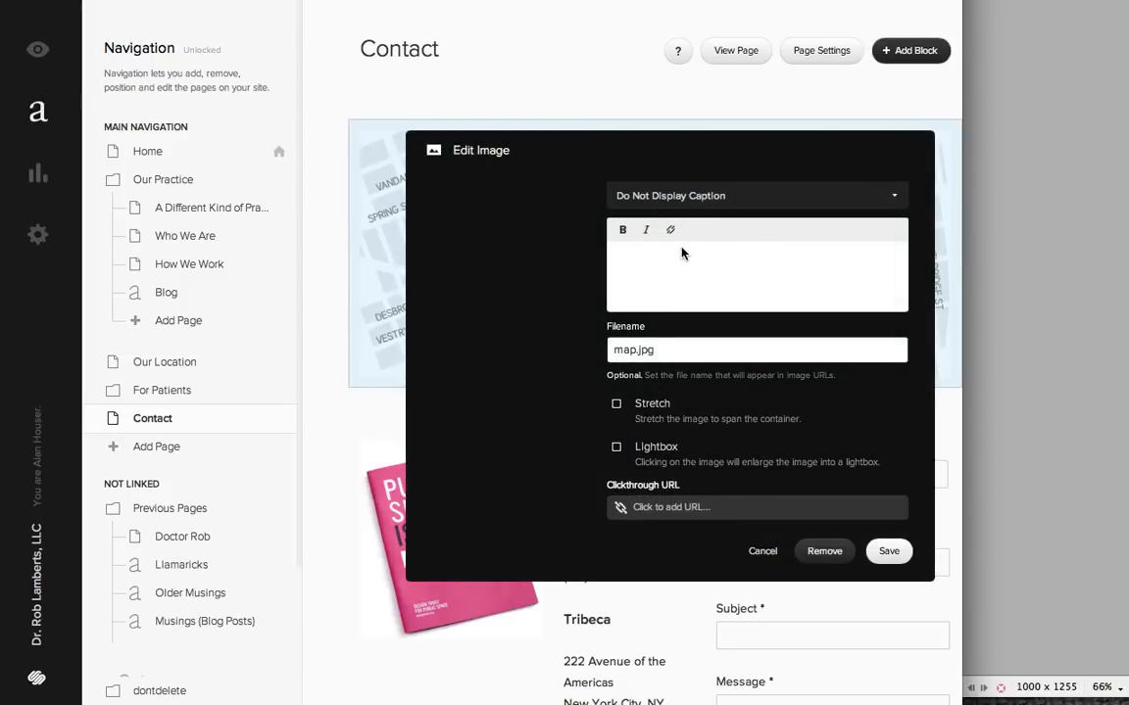
pyautogui.moveTo(486, 244)
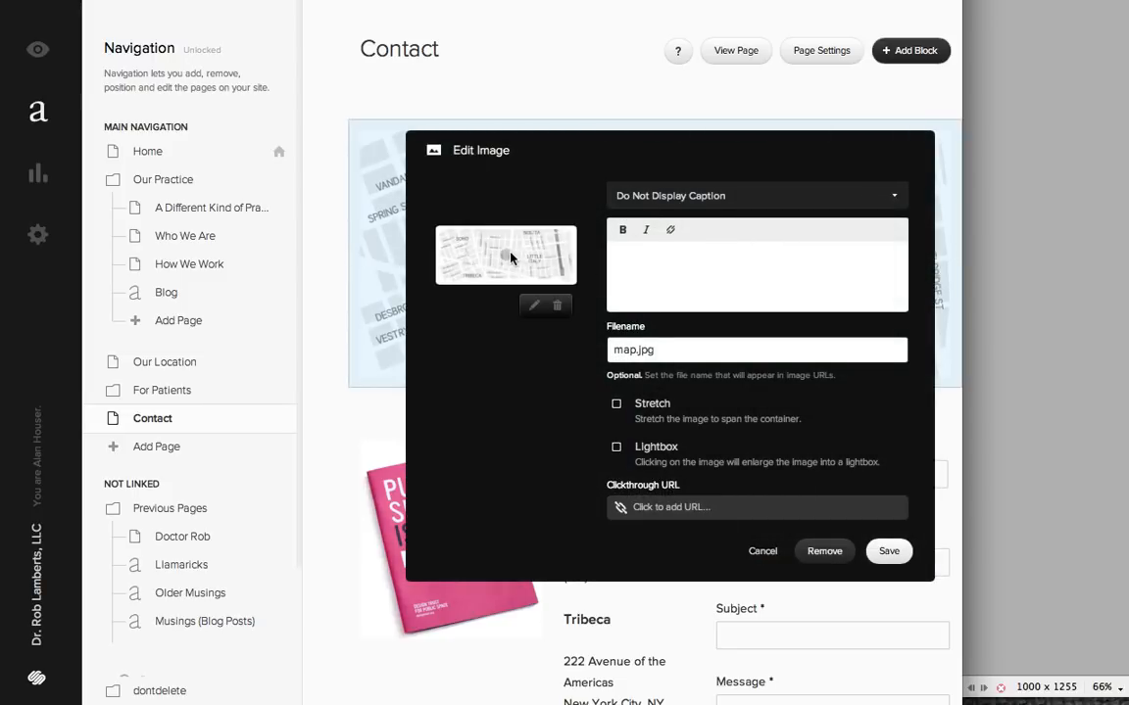
pyautogui.click(803, 551)
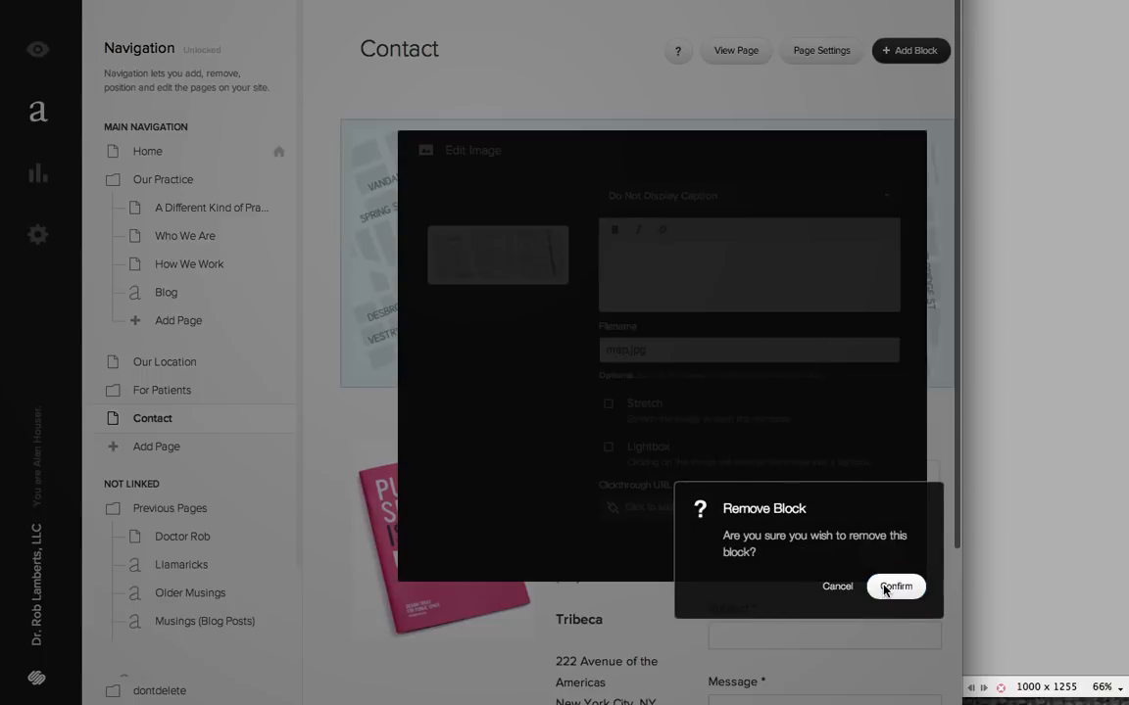
pyautogui.click(894, 587)
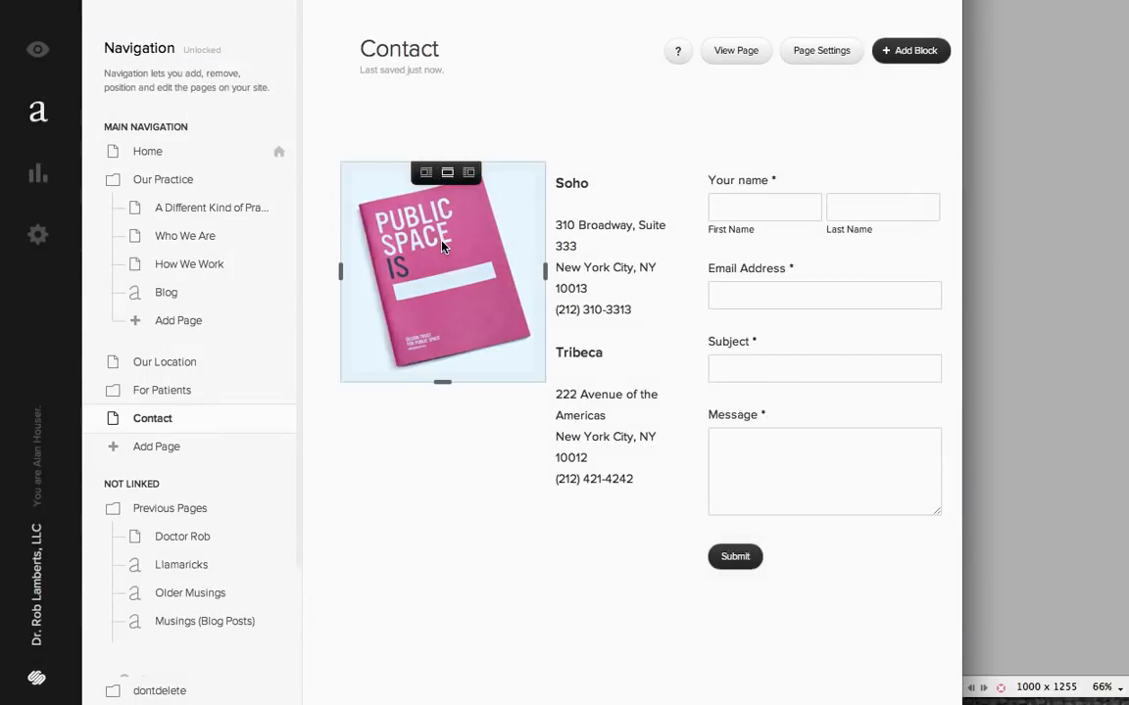
# - Remove the book.jpeg image block from the Contact page
pyautogui.click(443, 245)
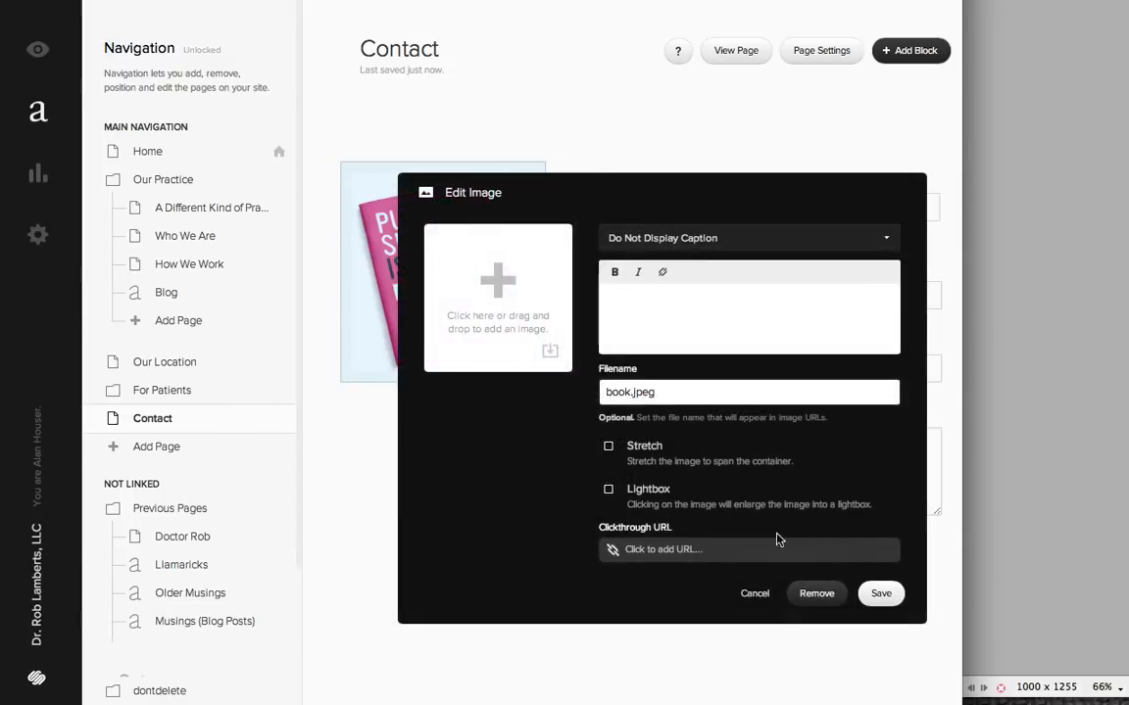
pyautogui.click(817, 595)
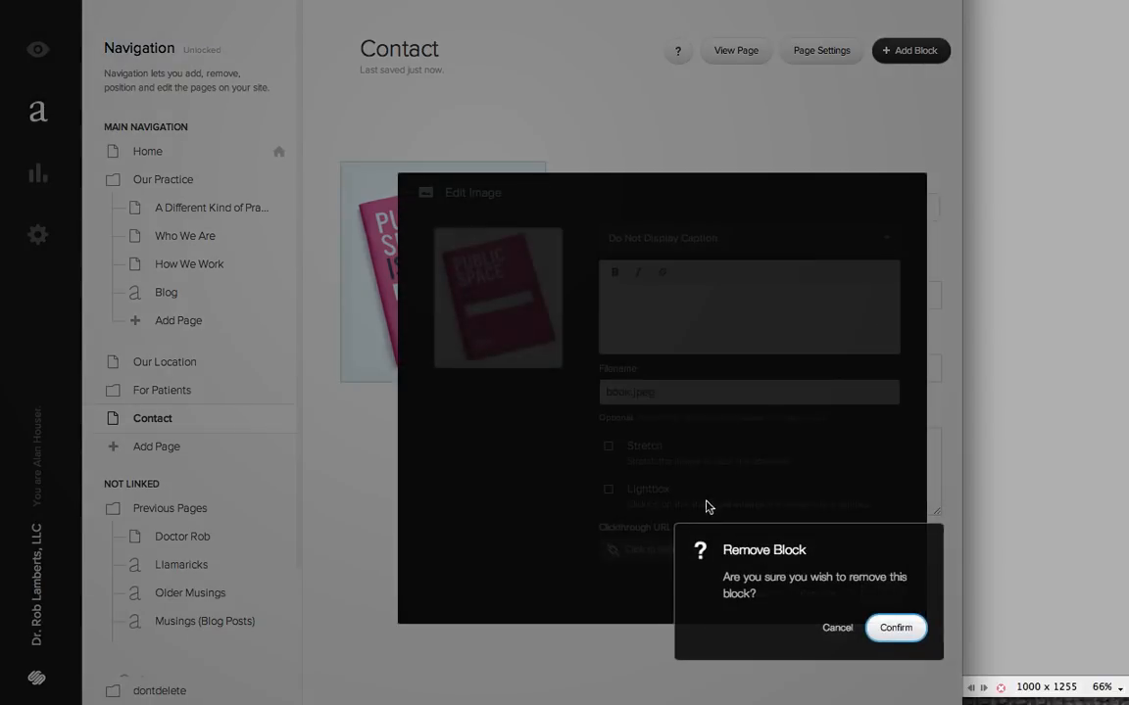
pyautogui.click(901, 631)
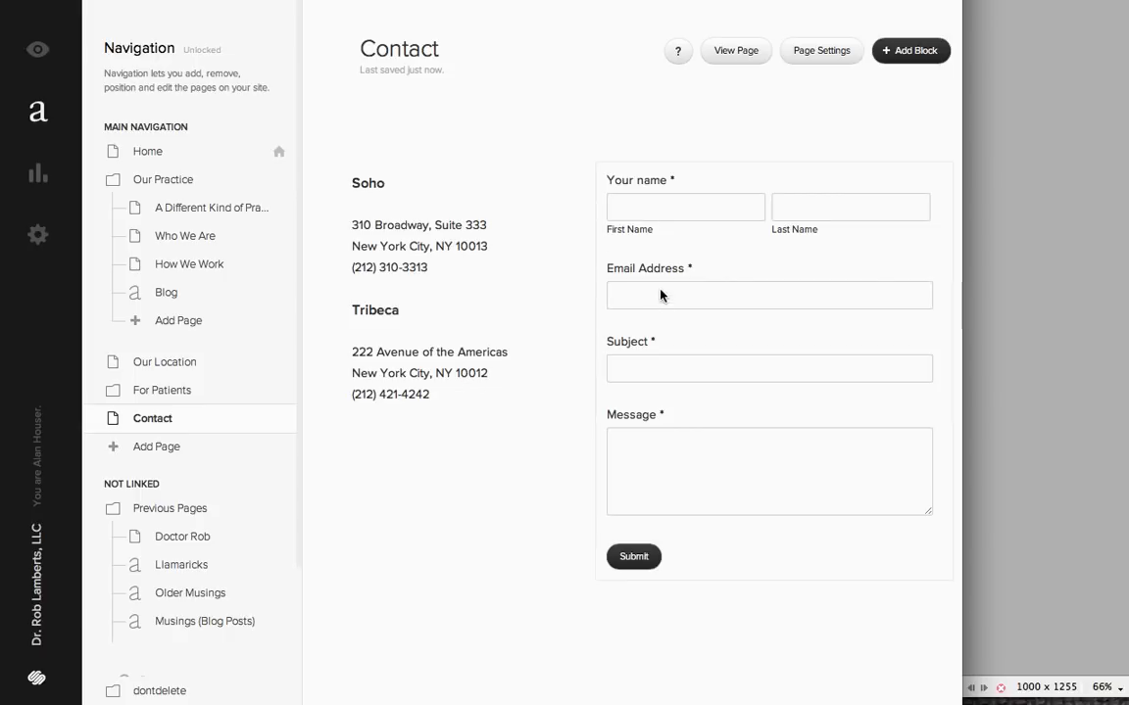
# - Add a full-width Map block above the addresses and form on the Contact page, saving it with its address fields blank
pyautogui.click(926, 50)
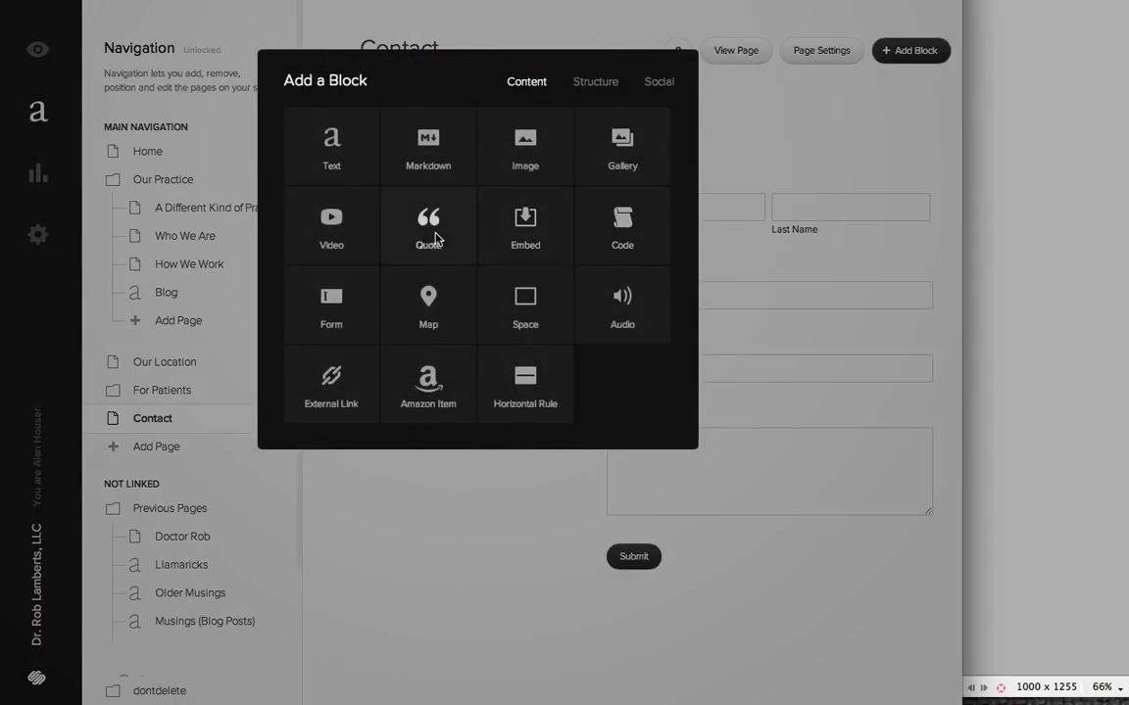
pyautogui.moveTo(412, 304); pyautogui.dragTo(694, 155)
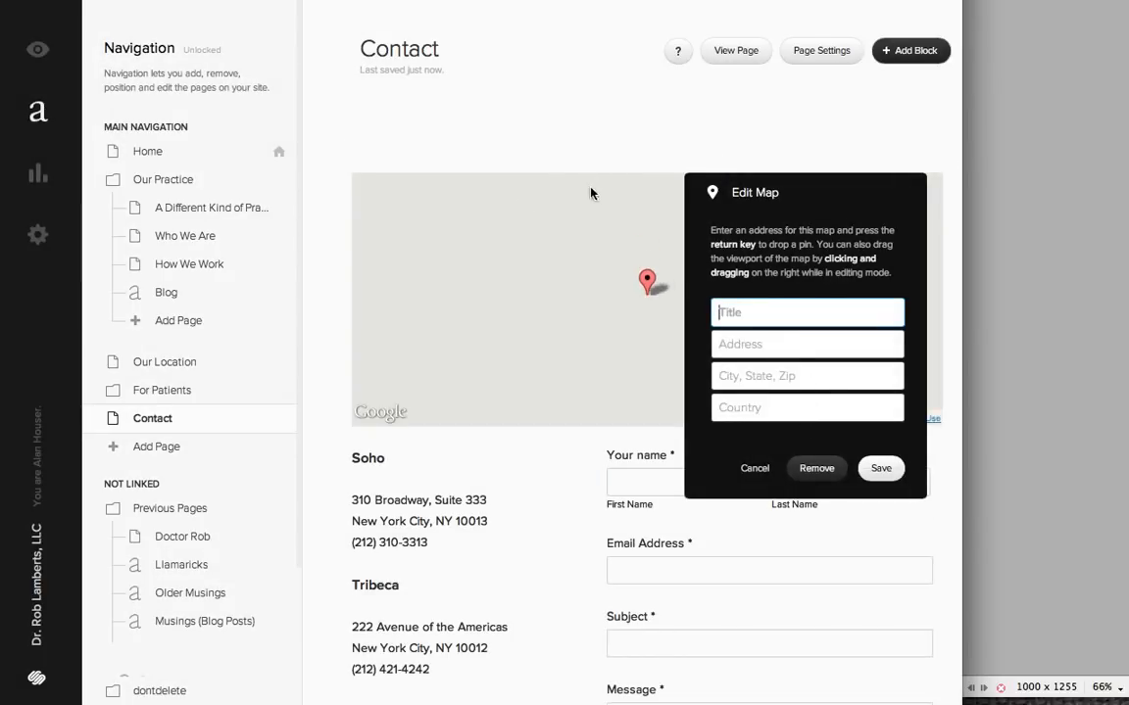
pyautogui.click(881, 469)
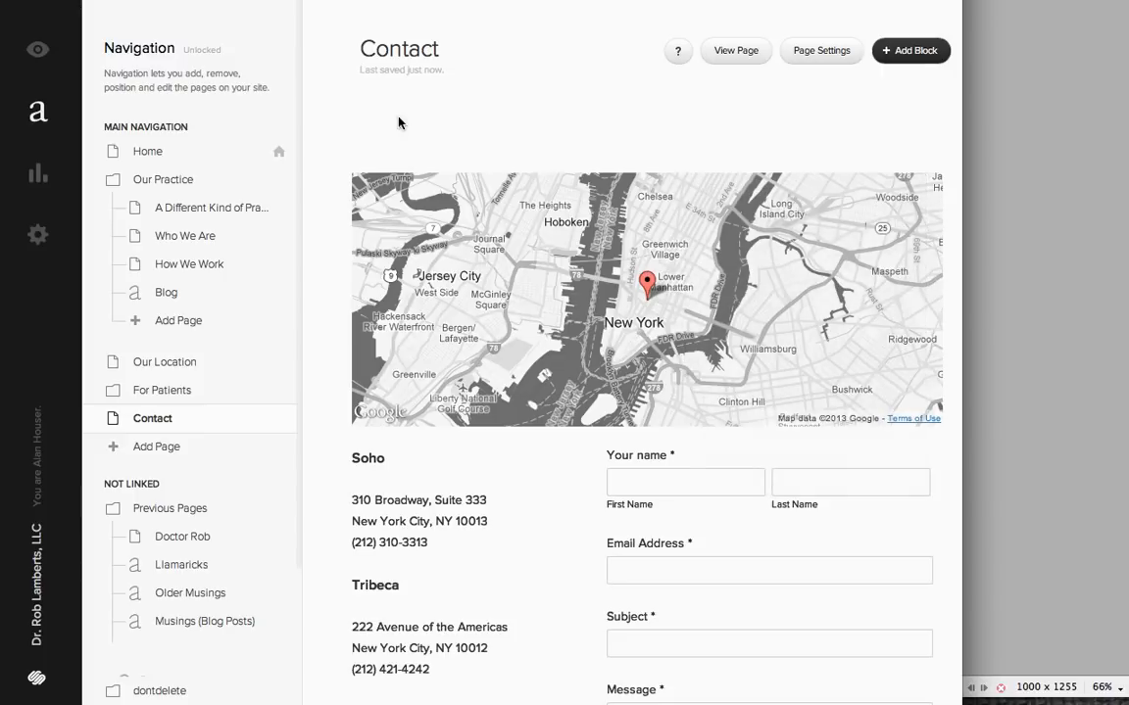
# - Remove the spacer block above the map on the Contact page
pyautogui.click(473, 147)
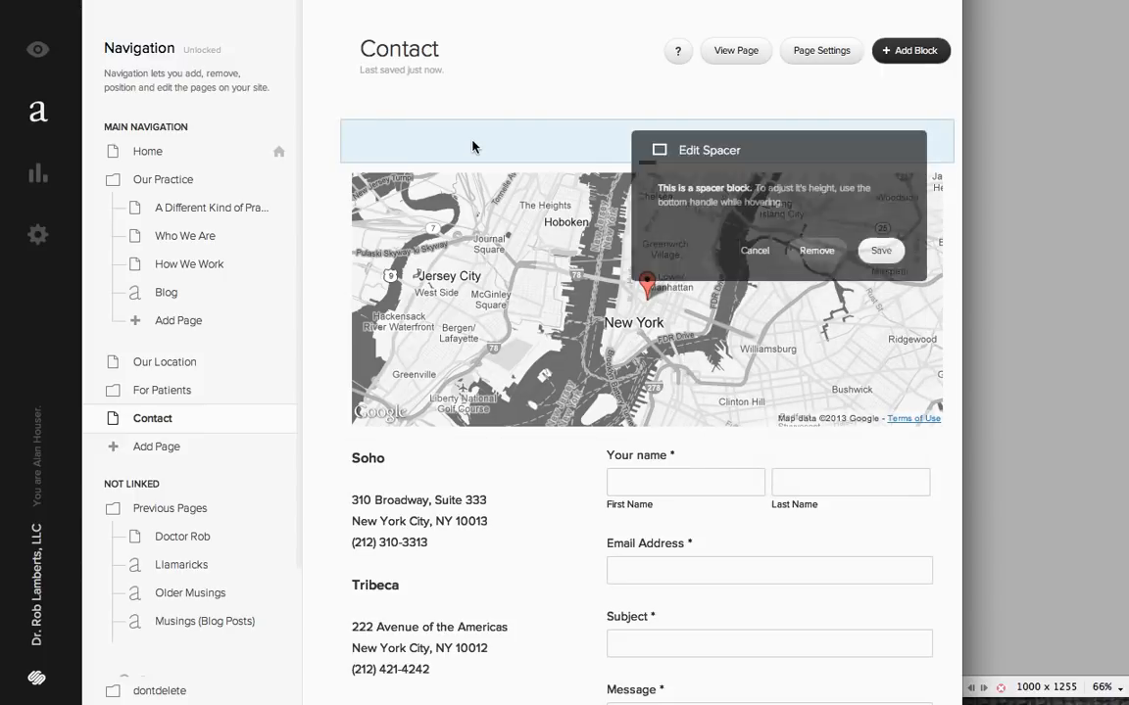
pyautogui.click(814, 251)
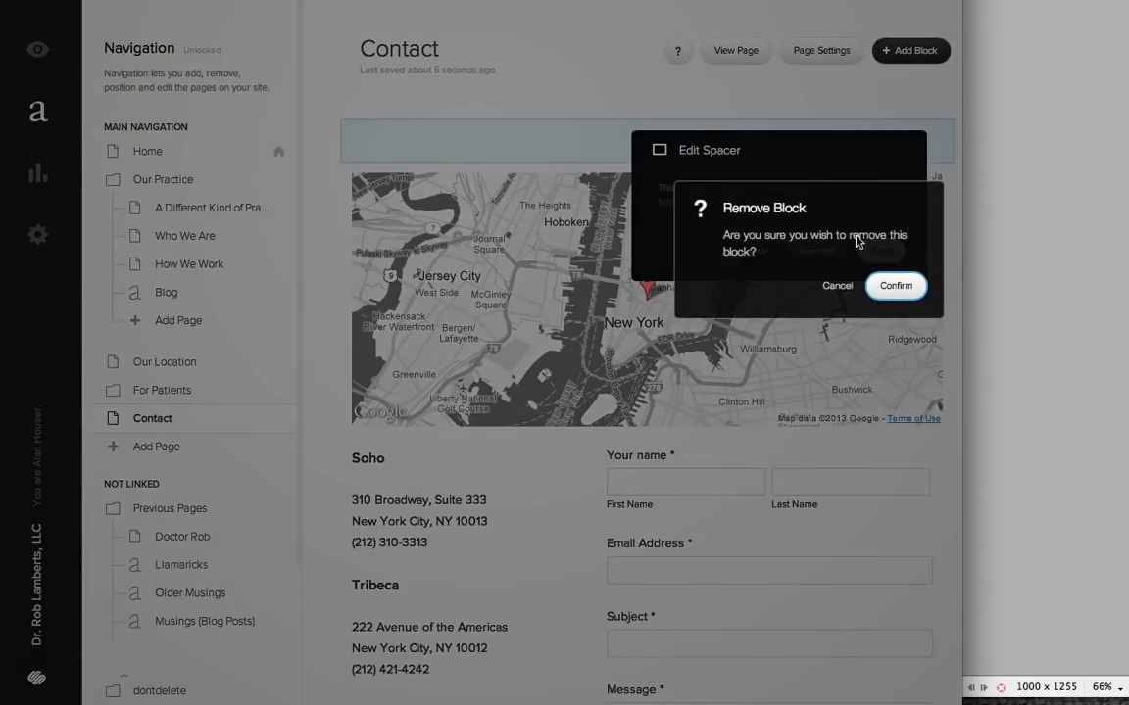
pyautogui.click(896, 285)
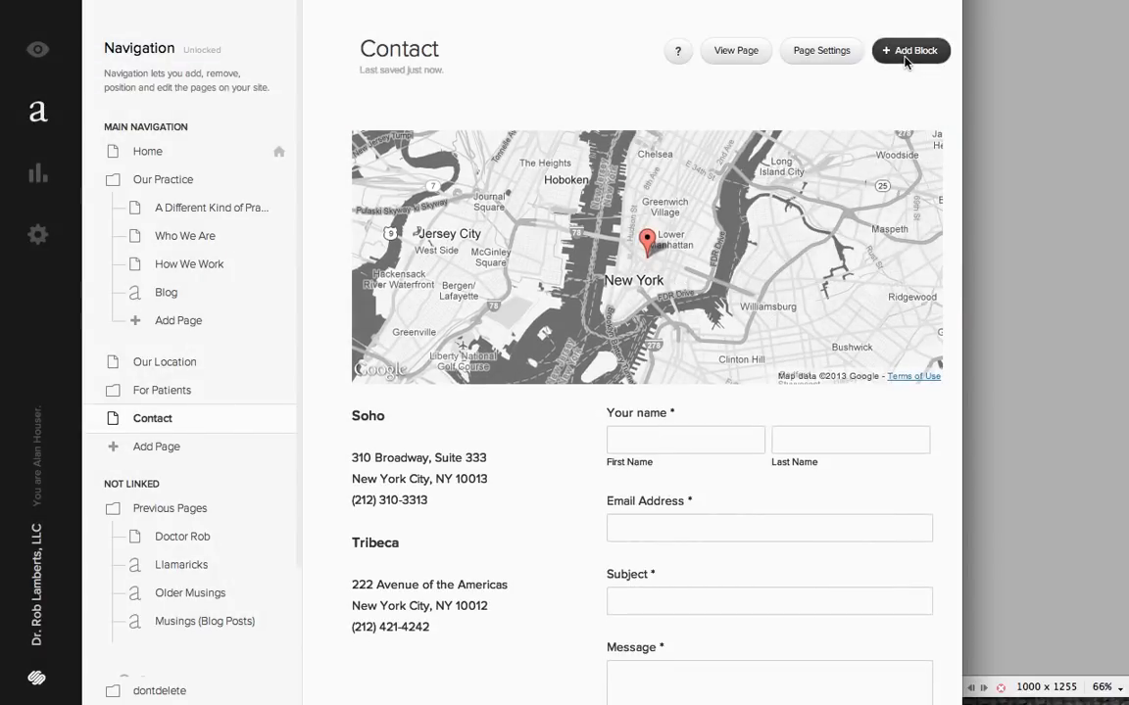
# - Add a text block above the map on the Contact page reading "Contact Us" and format it as Heading 1
pyautogui.click(909, 50)
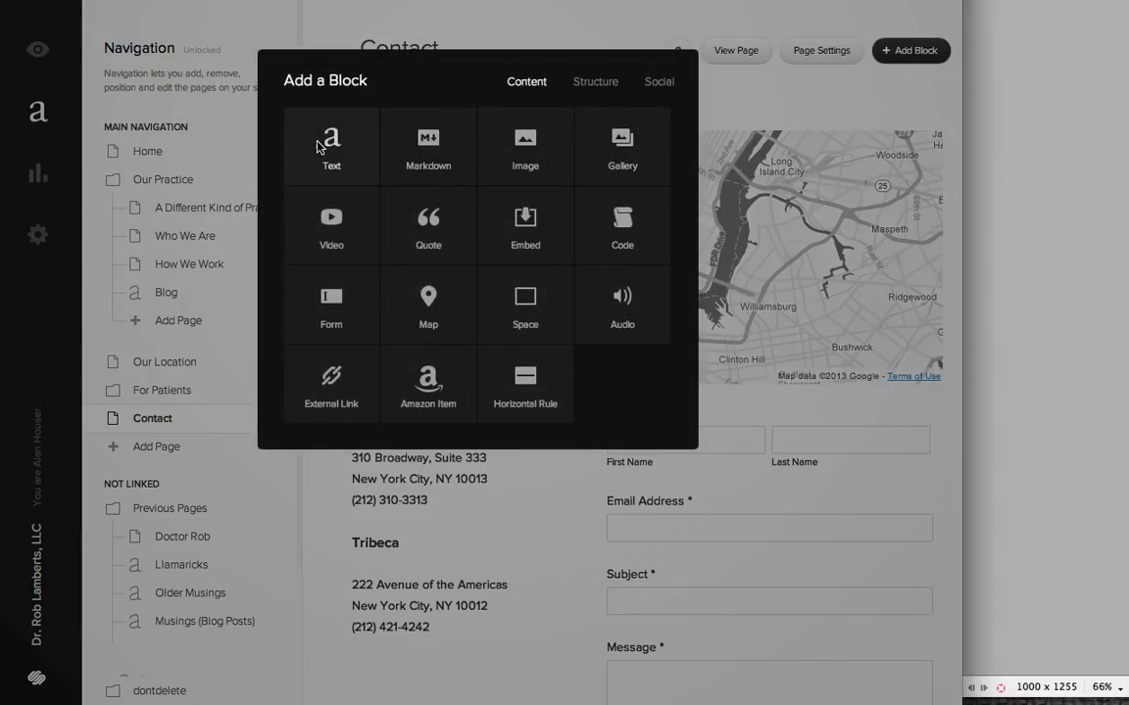
pyautogui.moveTo(319, 147); pyautogui.dragTo(554, 107)
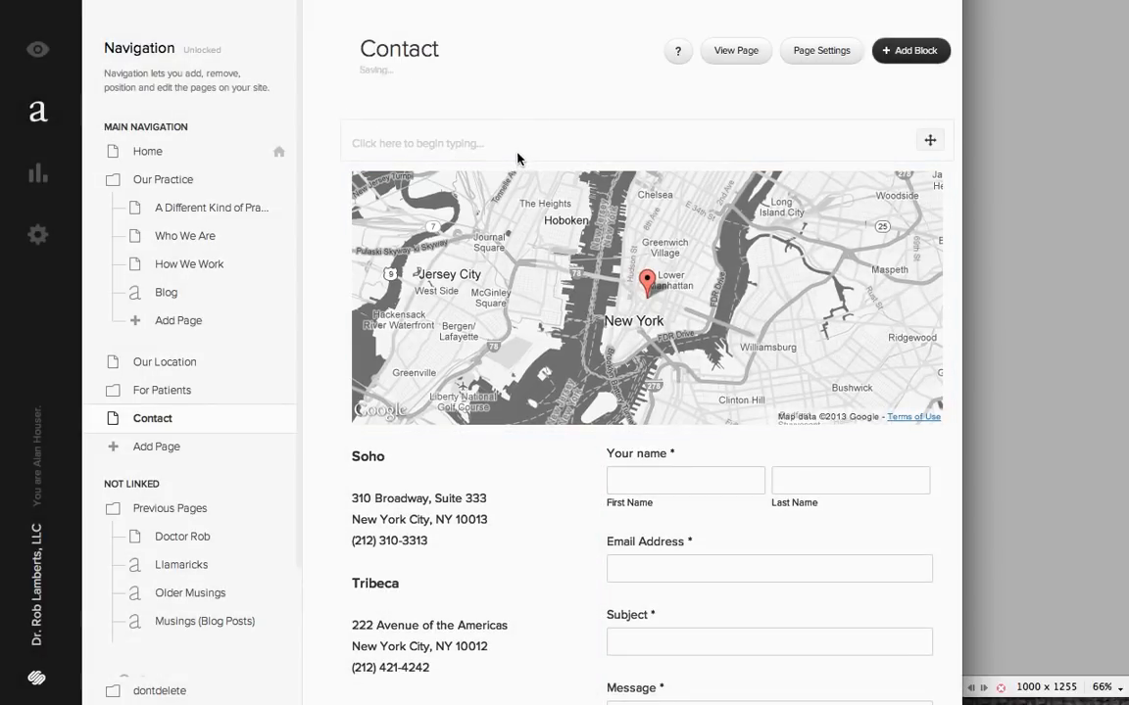
pyautogui.click(502, 151)
pyautogui.write('Contact Us')
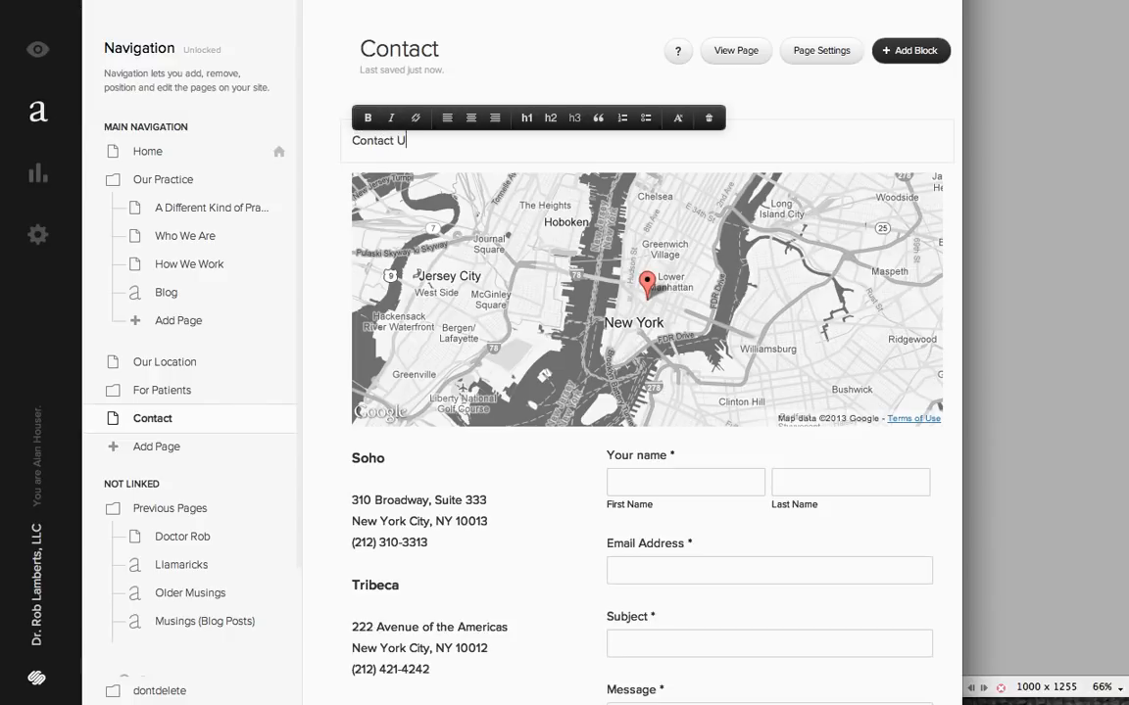
pyautogui.tripleClick(399, 140)
pyautogui.click(529, 119)
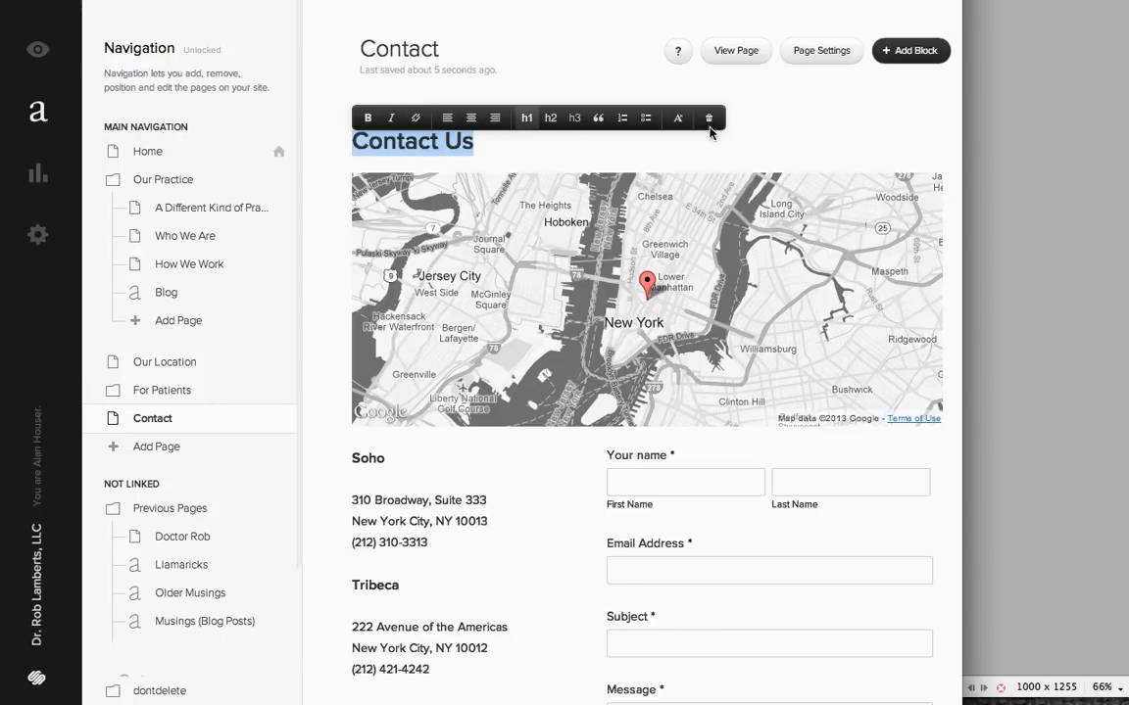
pyautogui.click(885, 103)
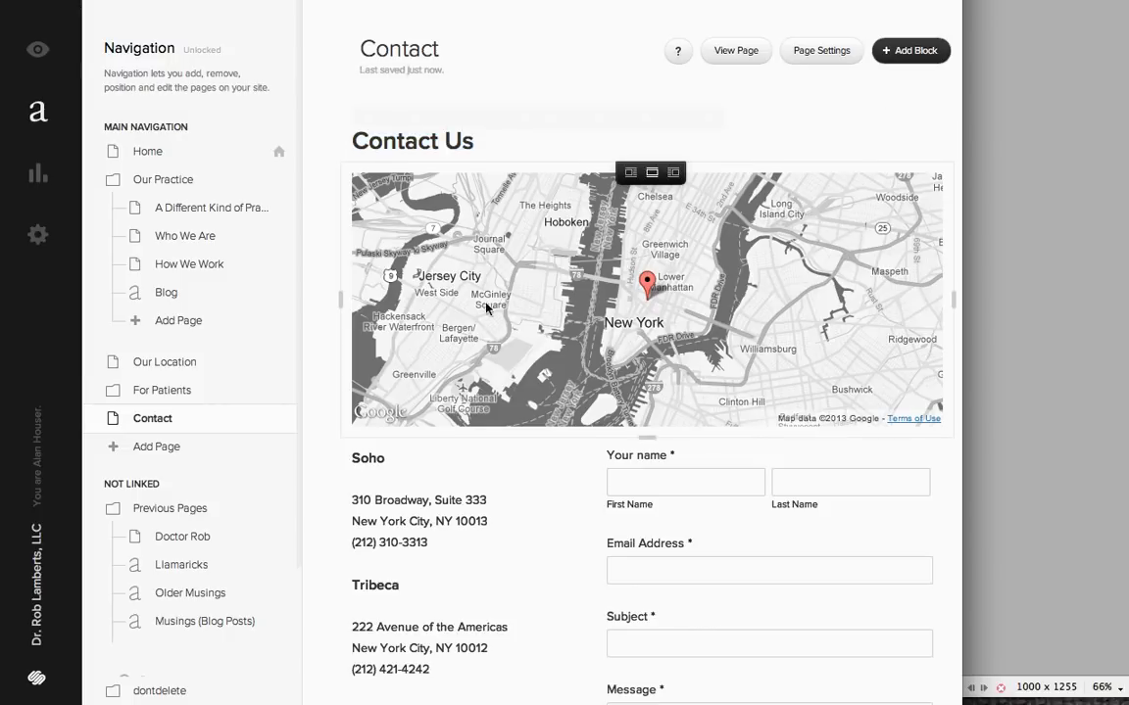
# - Open the Contact page's form block for editing and examine its available field types and storage options
pyautogui.scroll(-3, 549, 516)
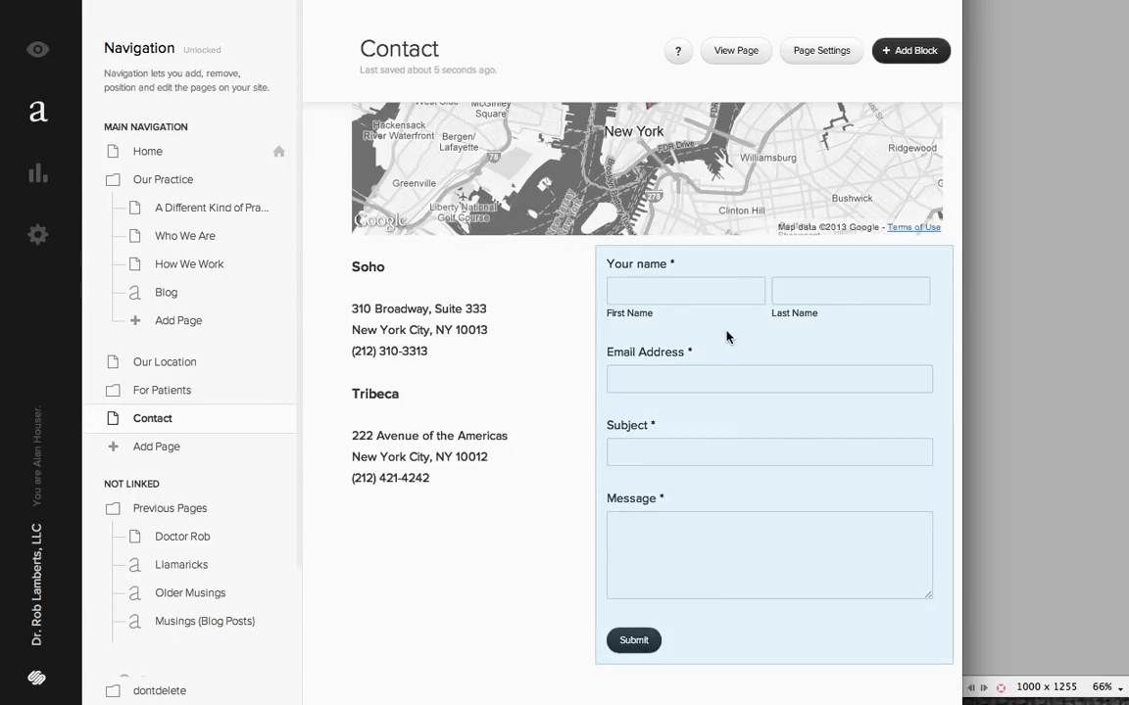
pyautogui.click(727, 337)
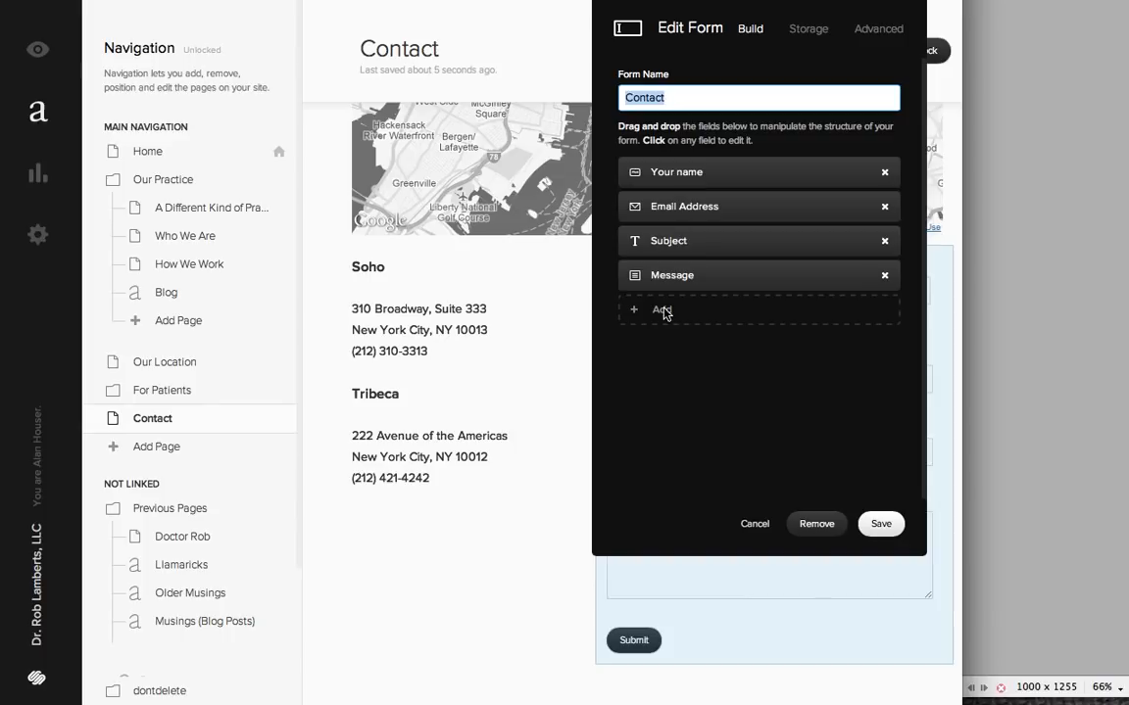
pyautogui.click(663, 311)
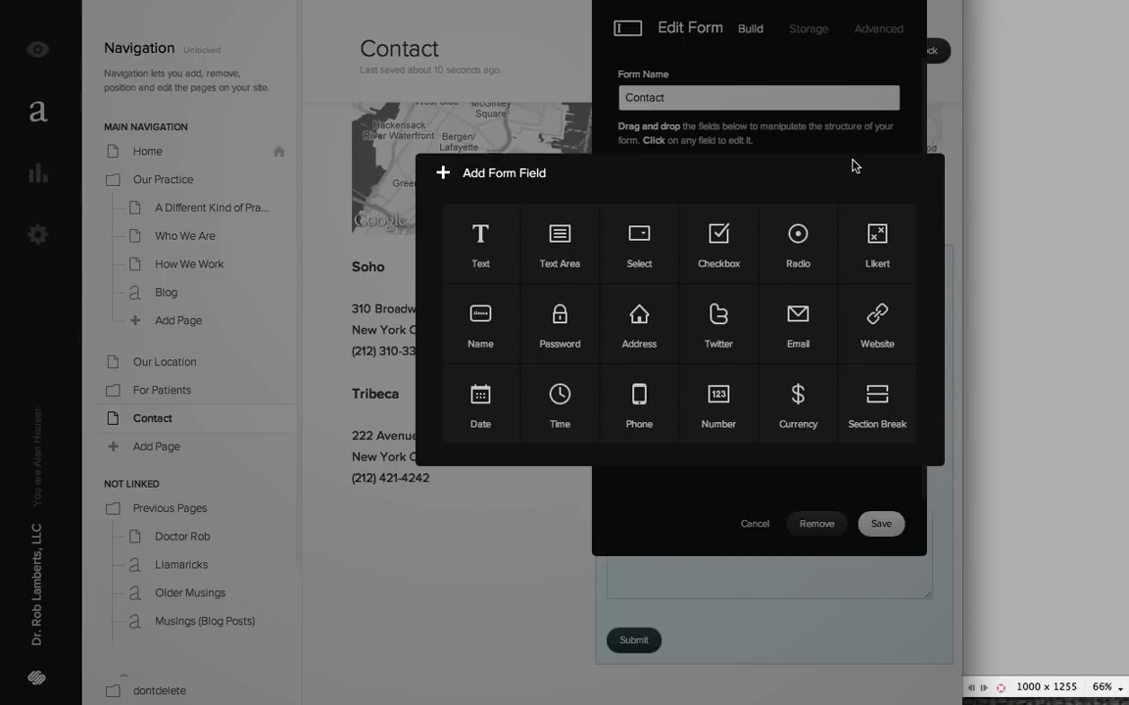
pyautogui.click(635, 469)
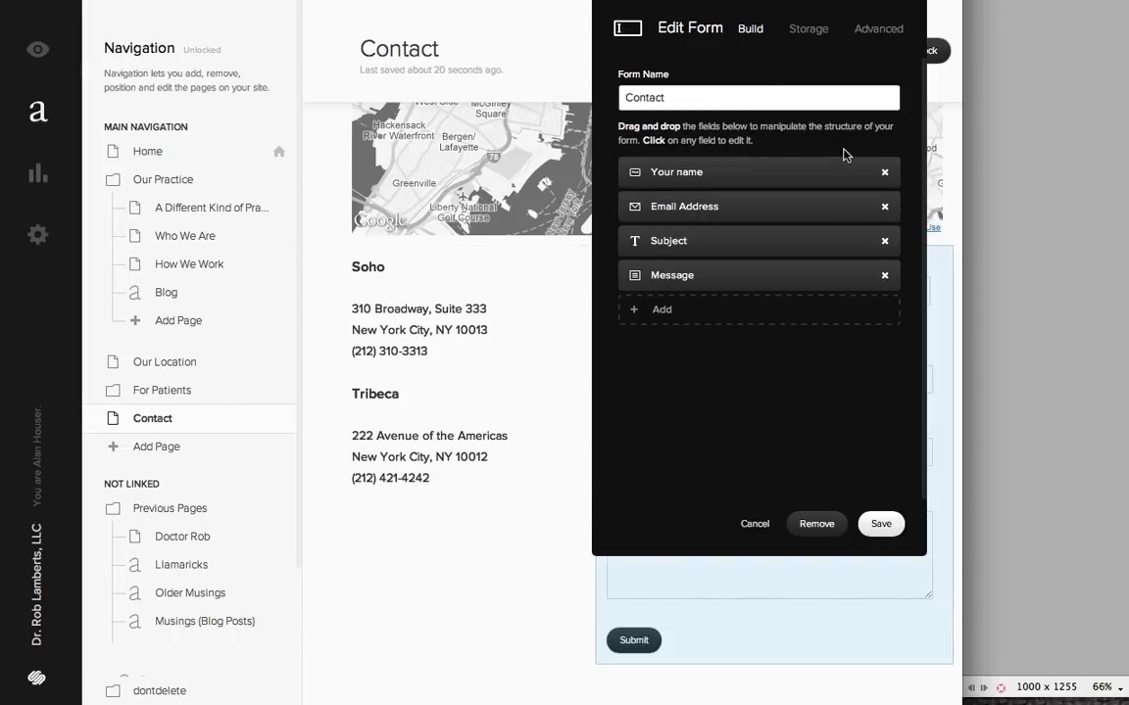
pyautogui.click(800, 33)
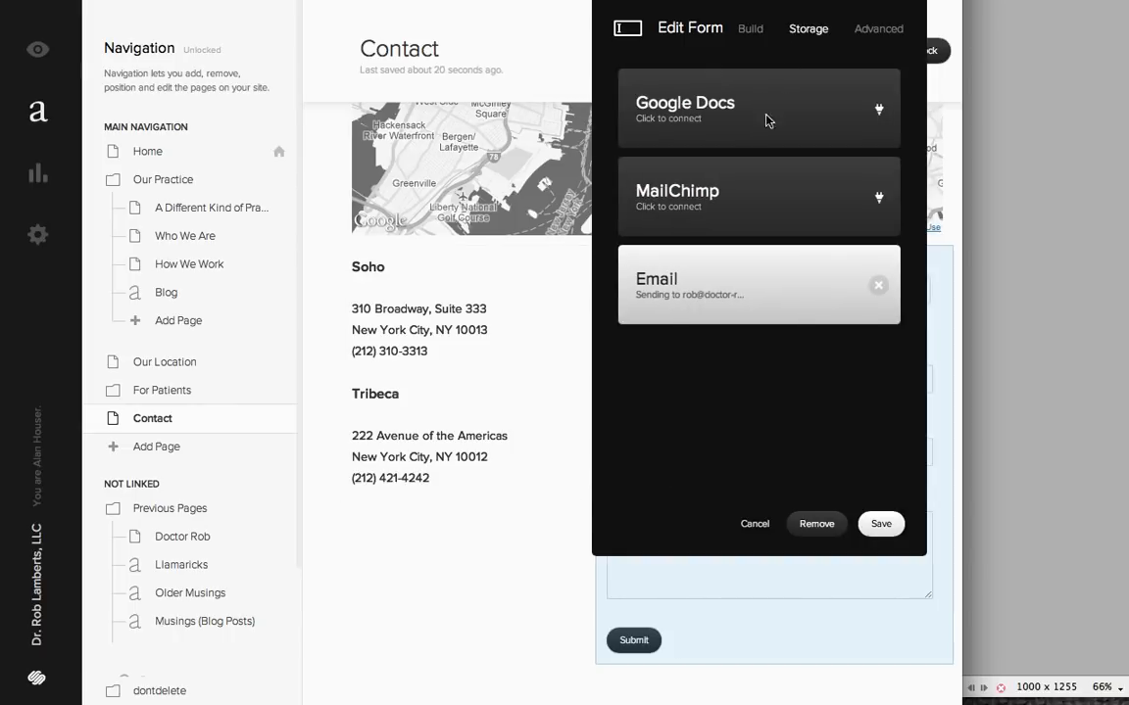
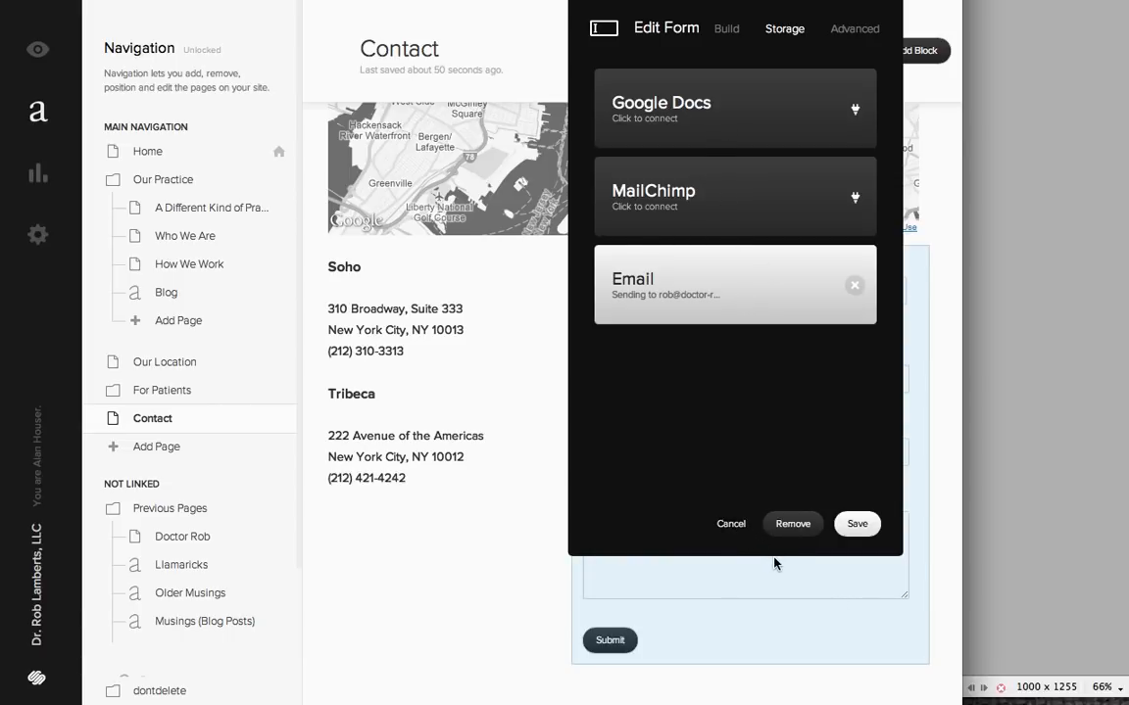
# - Examine the contact form's advanced options for submit button text and submission message, and close the form editor
pyautogui.click(853, 35)
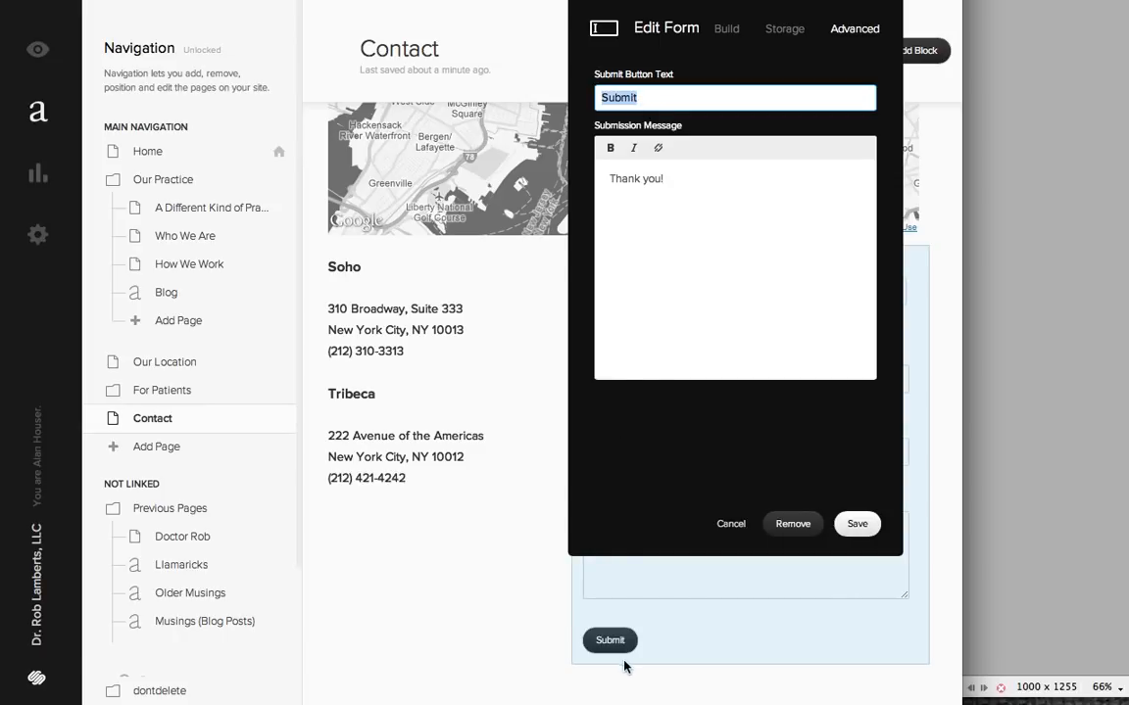
pyautogui.click(666, 184)
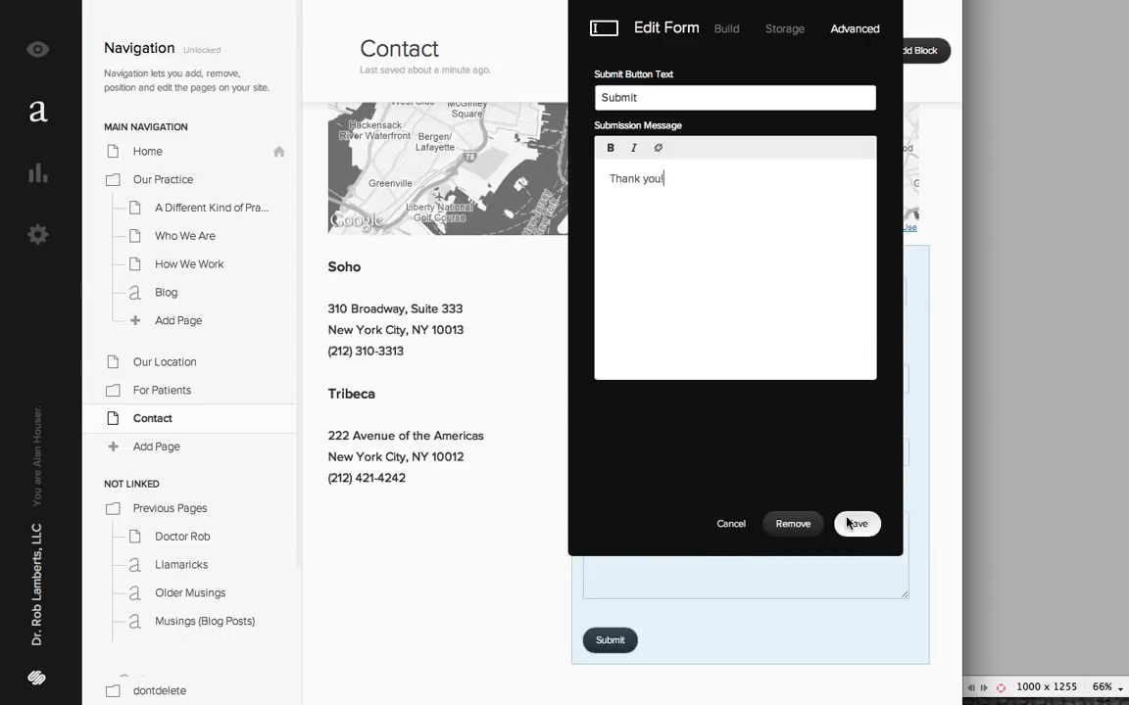
pyautogui.click(494, 544)
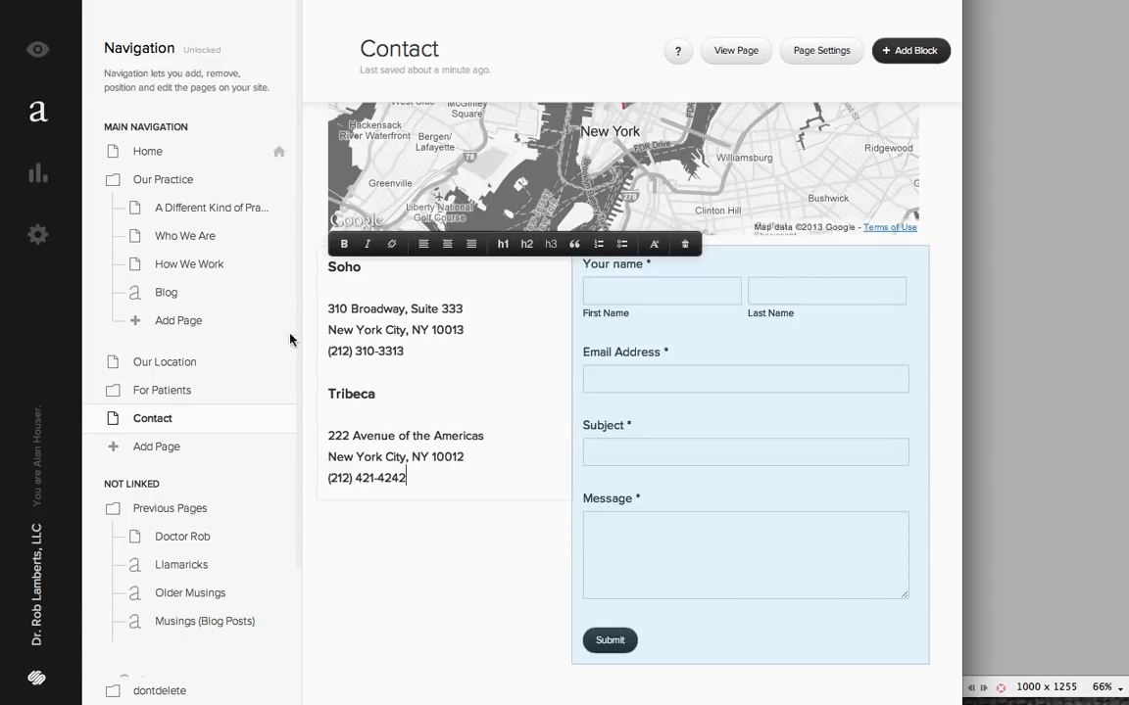
# - Preview the rebuilt Contact page on the site in a wider browser window
pyautogui.click(46, 49)
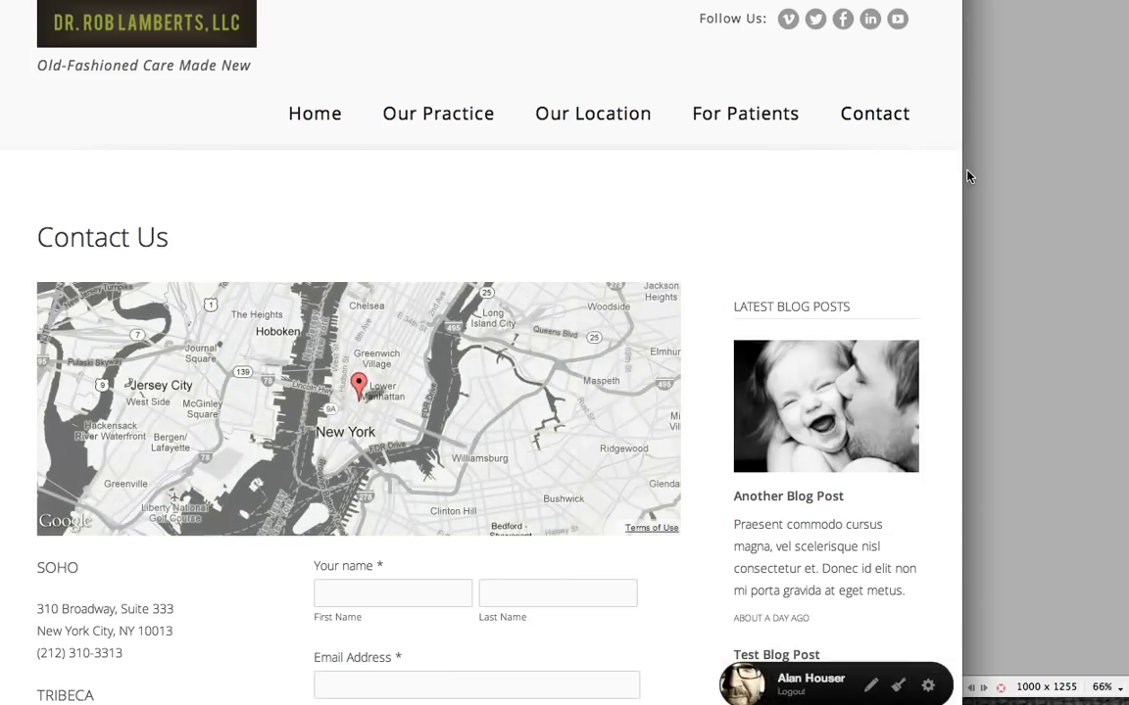
pyautogui.moveTo(968, 176); pyautogui.dragTo(1033, 231)
pyautogui.scroll(-1, 1034, 231)
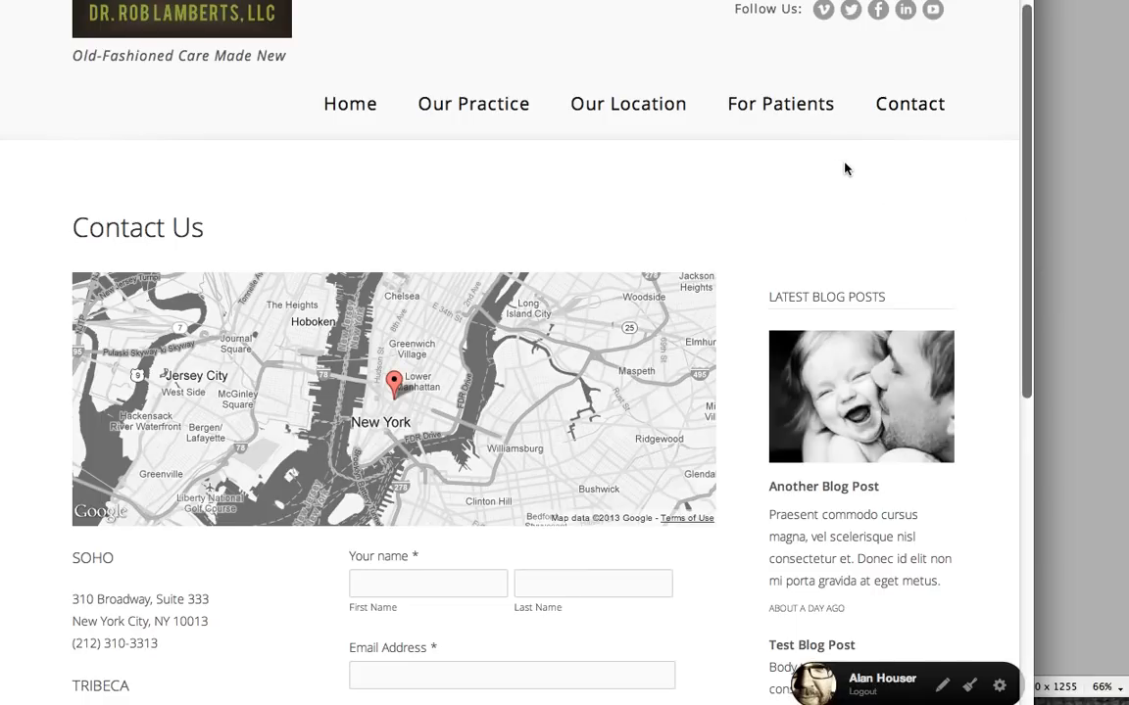
pyautogui.scroll(1, 847, 168)
# - Return to the site manager and look through the Not Linked pages, collapsing and re-expanding the Previous Pages folder
pyautogui.click(1000, 686)
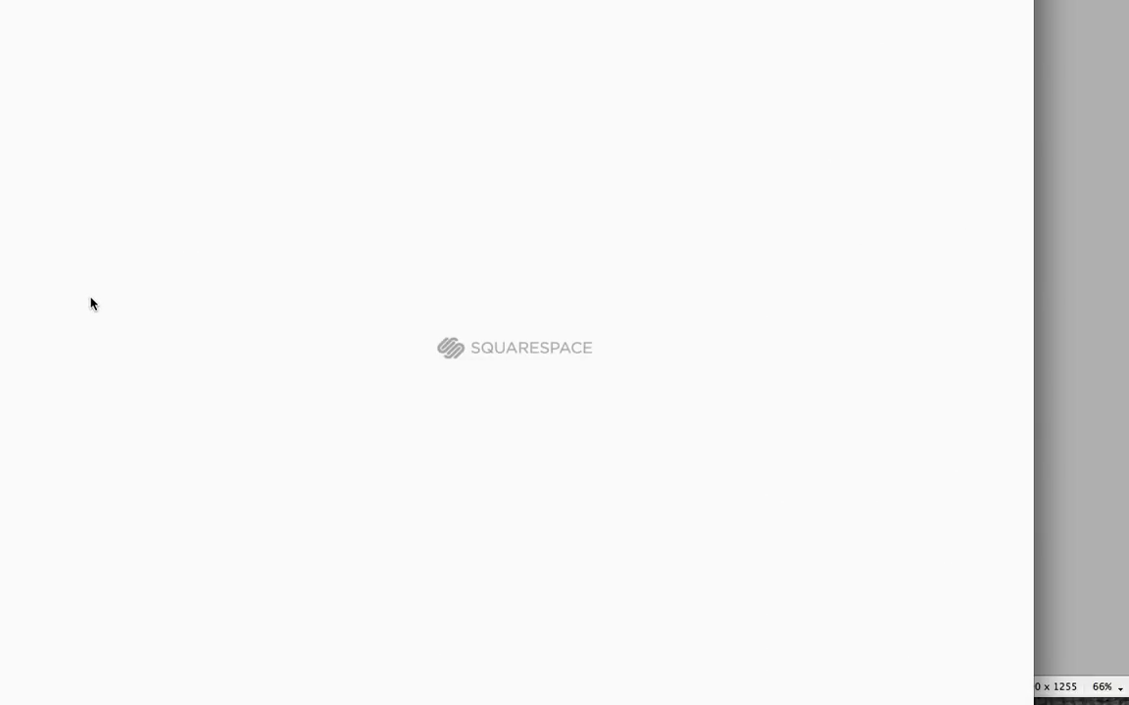
pyautogui.scroll(-3, 217, 385)
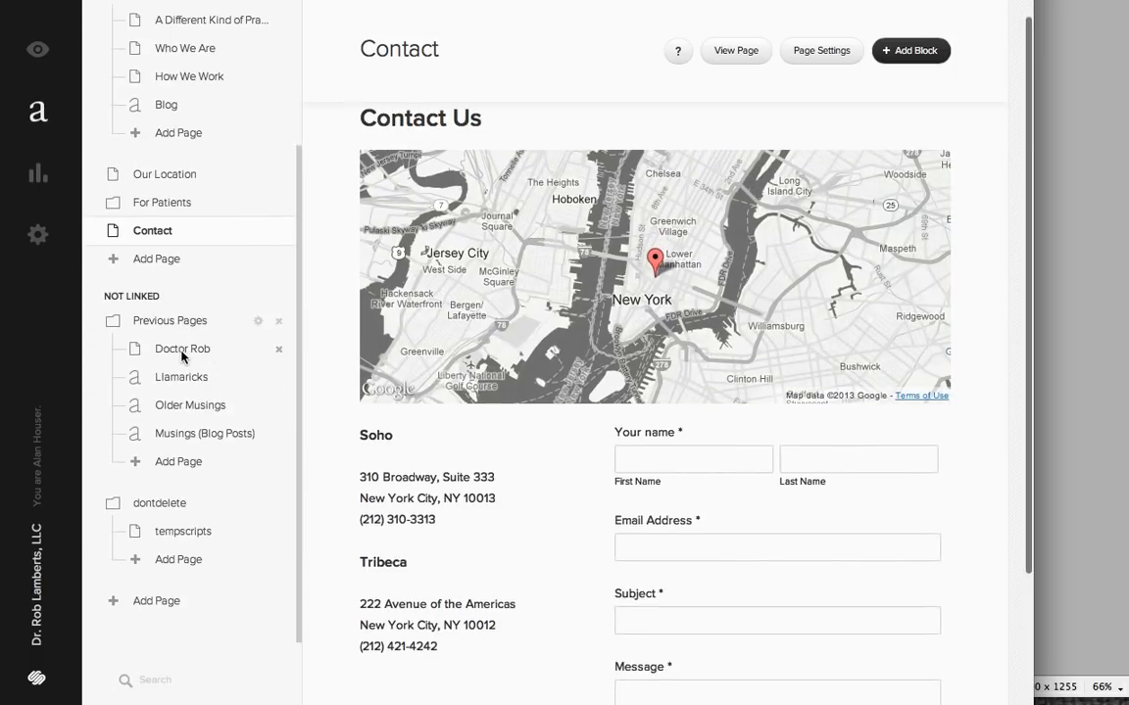
pyautogui.click(182, 324)
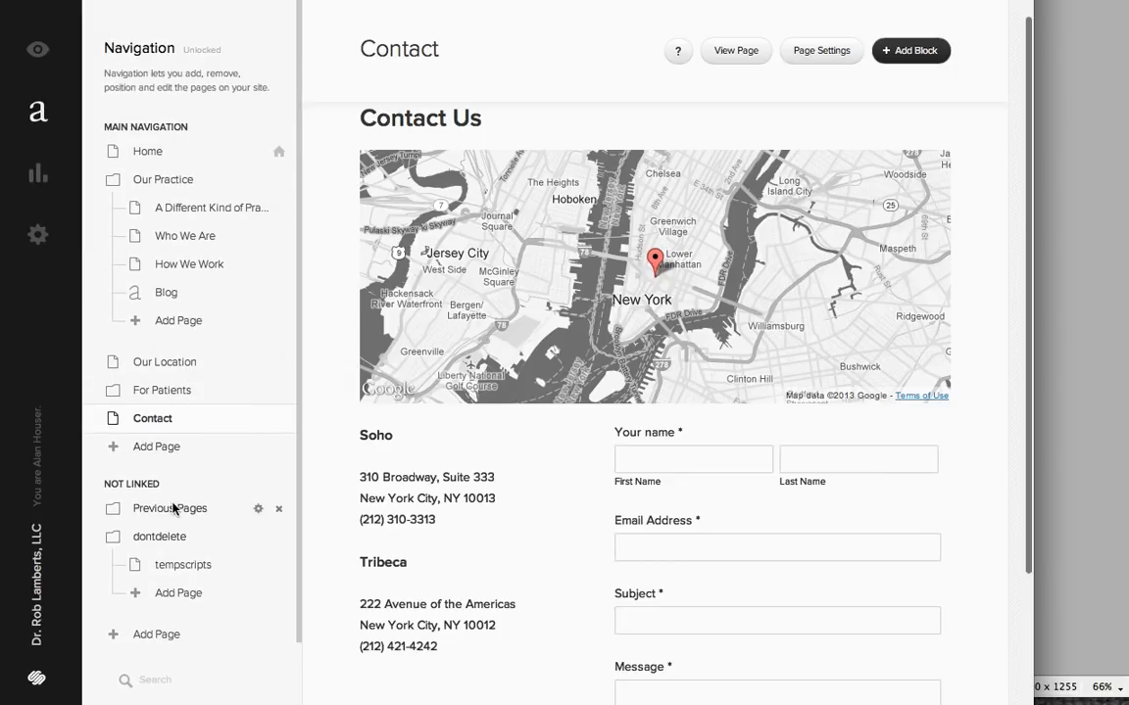
pyautogui.click(173, 507)
pyautogui.scroll(-2, 214, 510)
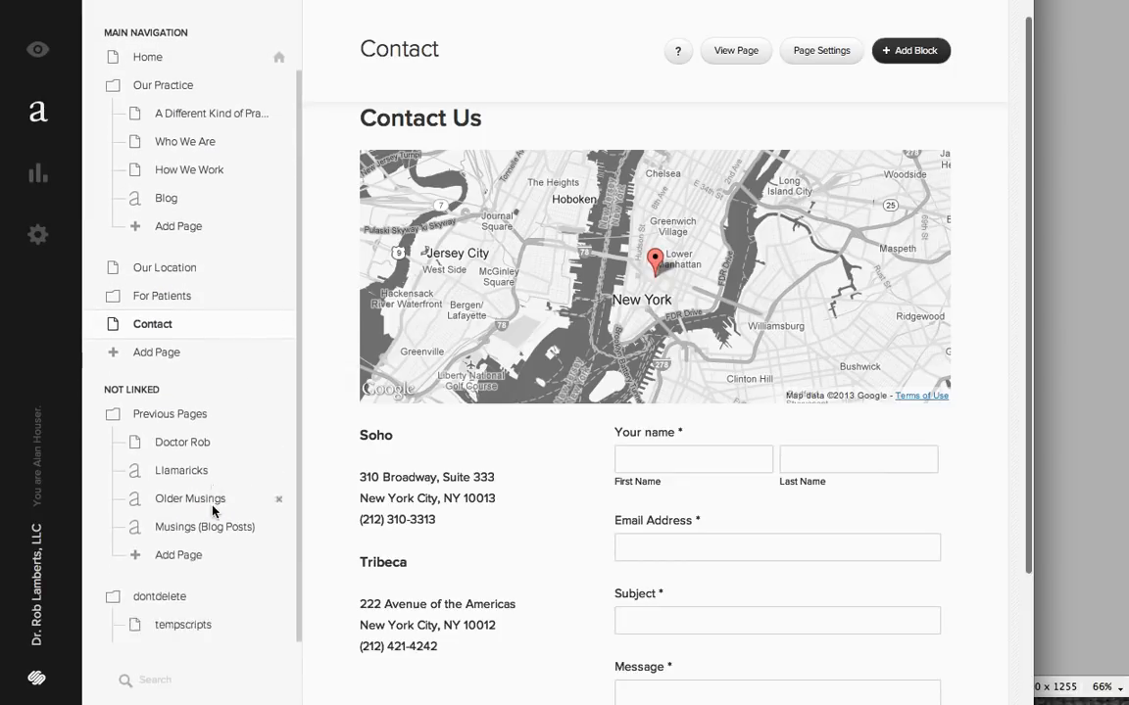
pyautogui.scroll(-1, 213, 510)
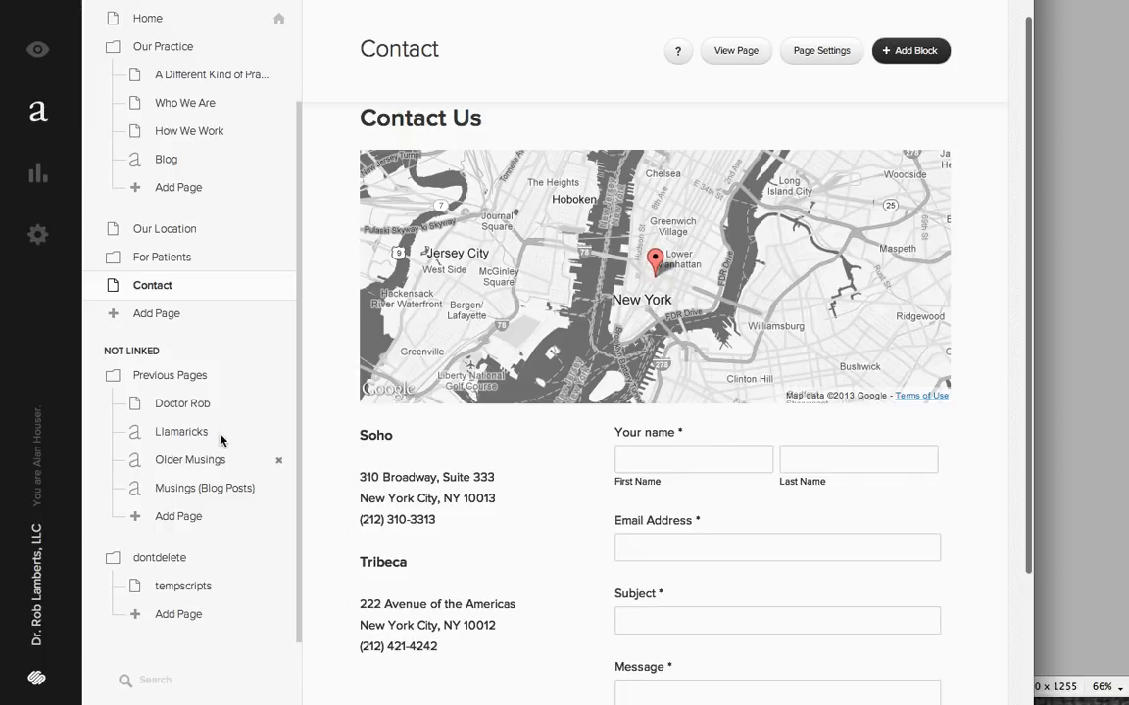
pyautogui.scroll(-2, 605, 595)
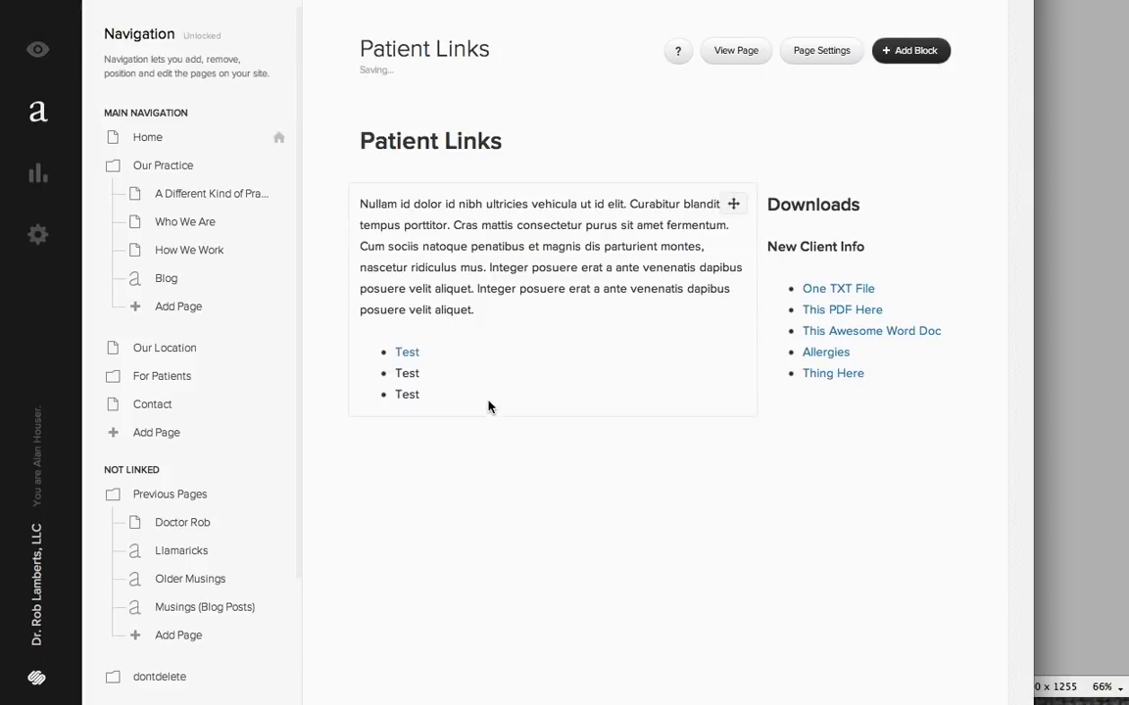
# - Preview the Patient Links page down to its footer, and inspect the dontdelete folder among the Not Linked pages in the site manager
pyautogui.press('Escape')
pyautogui.scroll(-7, 921, 608)
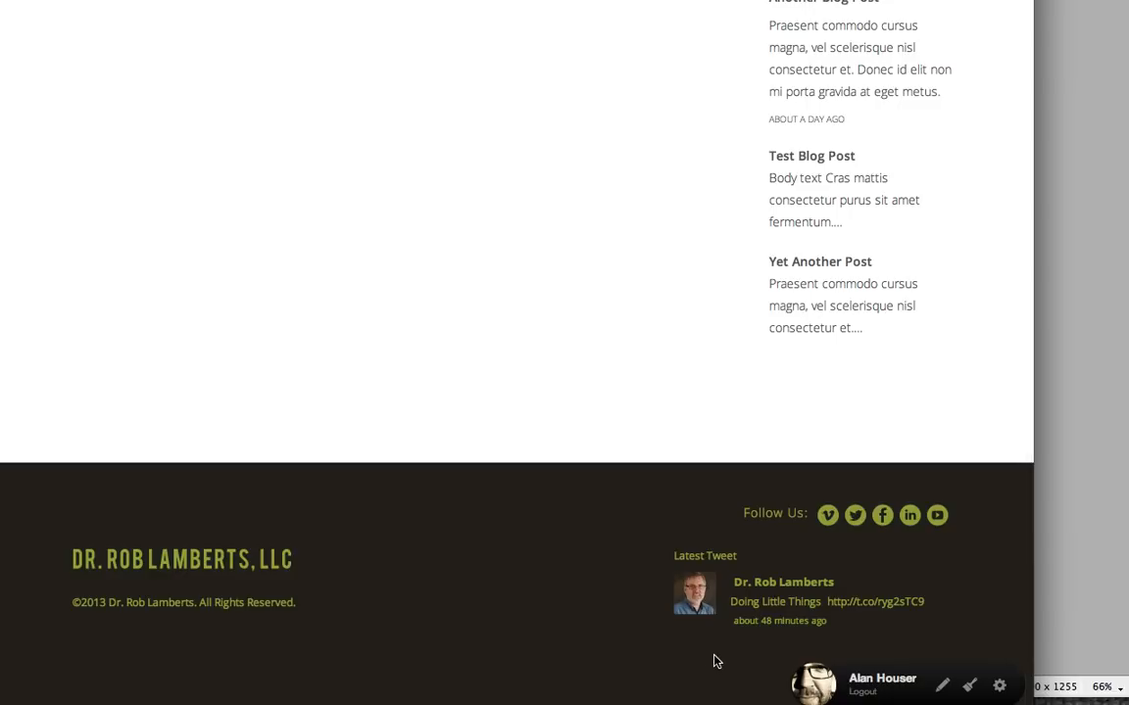
pyautogui.click(999, 685)
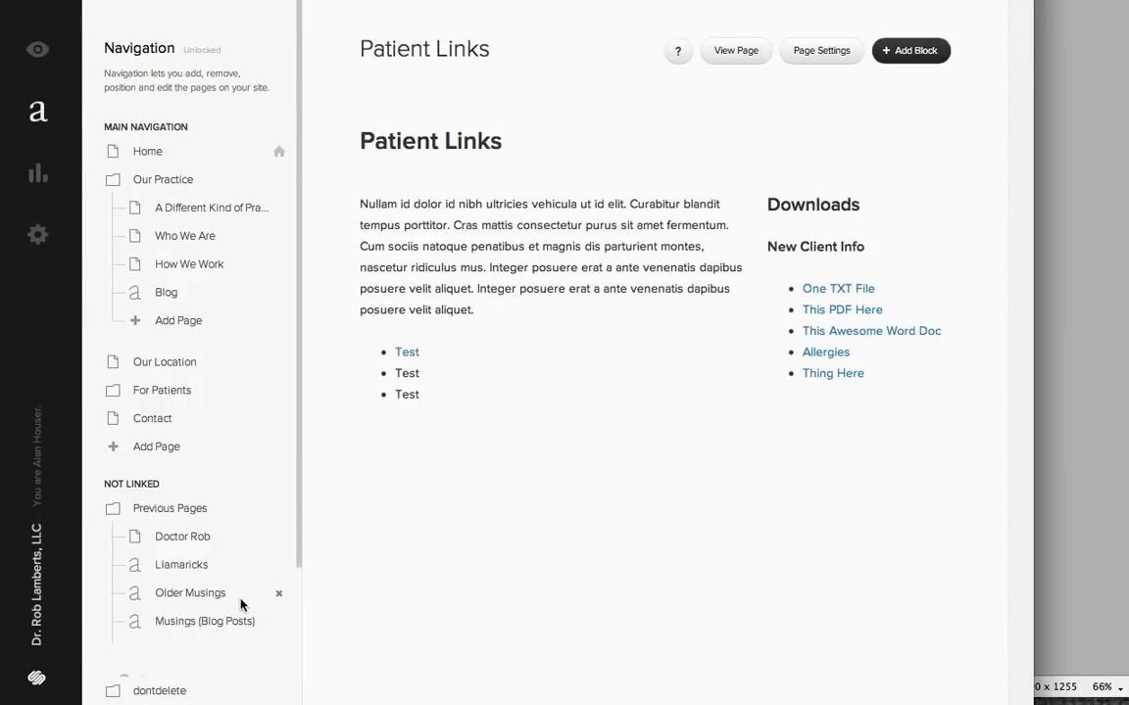
pyautogui.scroll(-3, 241, 612)
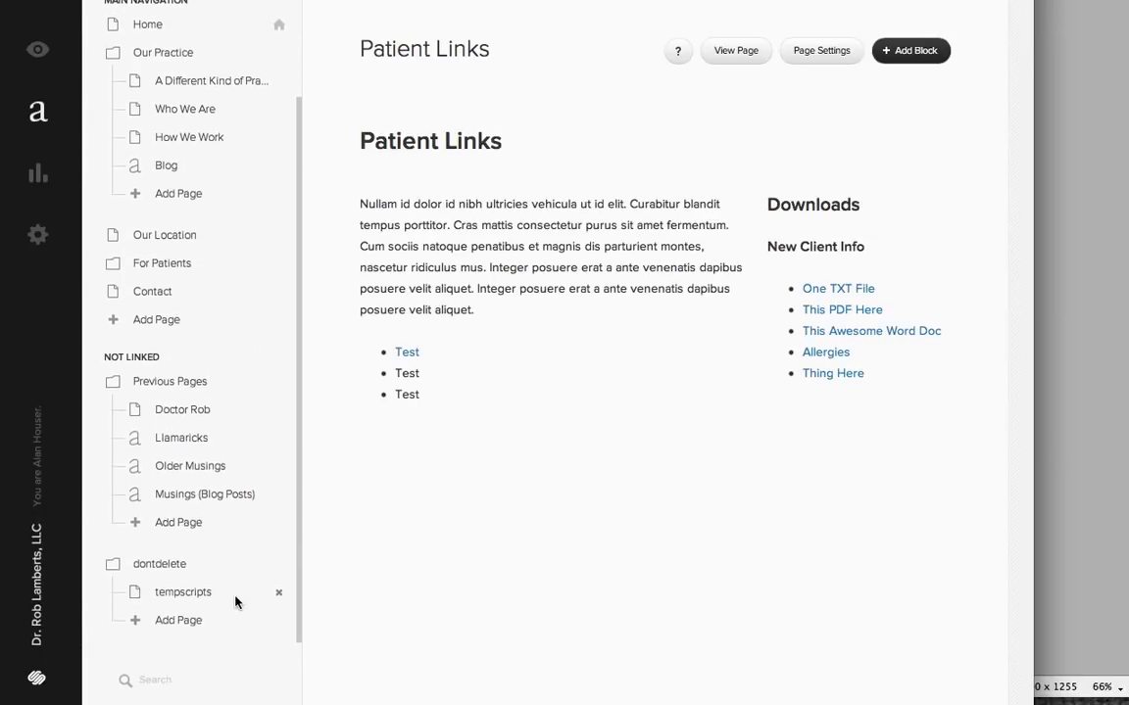
pyautogui.scroll(-1, 235, 604)
pyautogui.scroll(1, 235, 603)
pyautogui.scroll(-1, 235, 604)
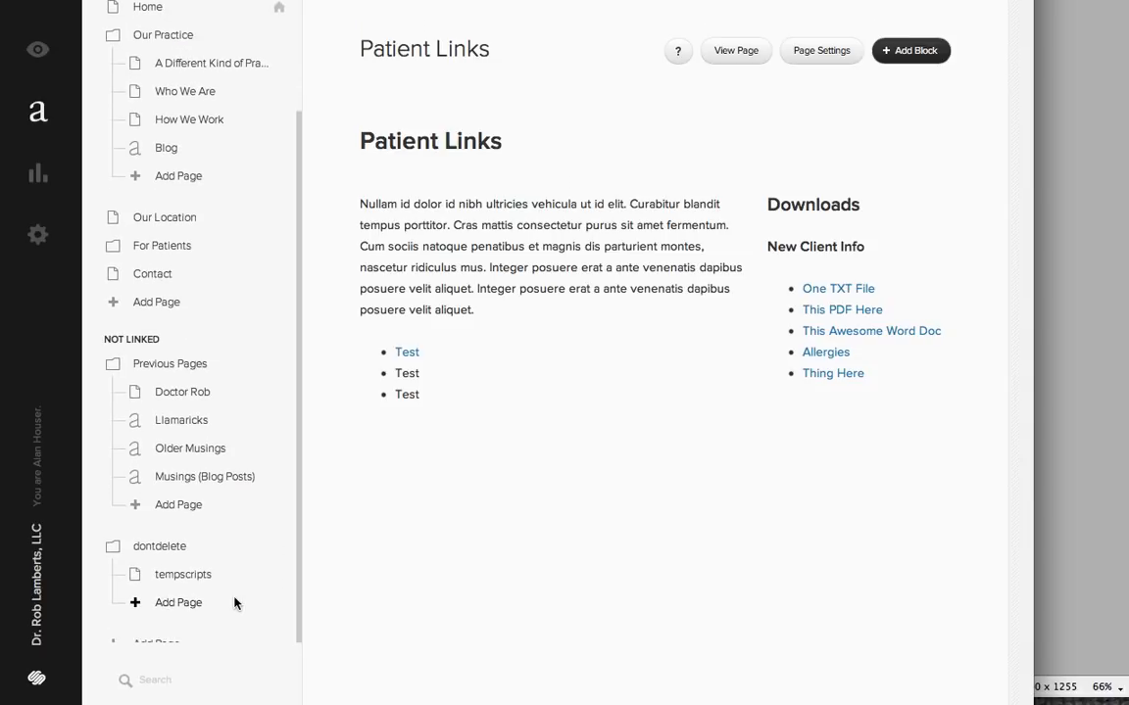
pyautogui.scroll(-1, 227, 557)
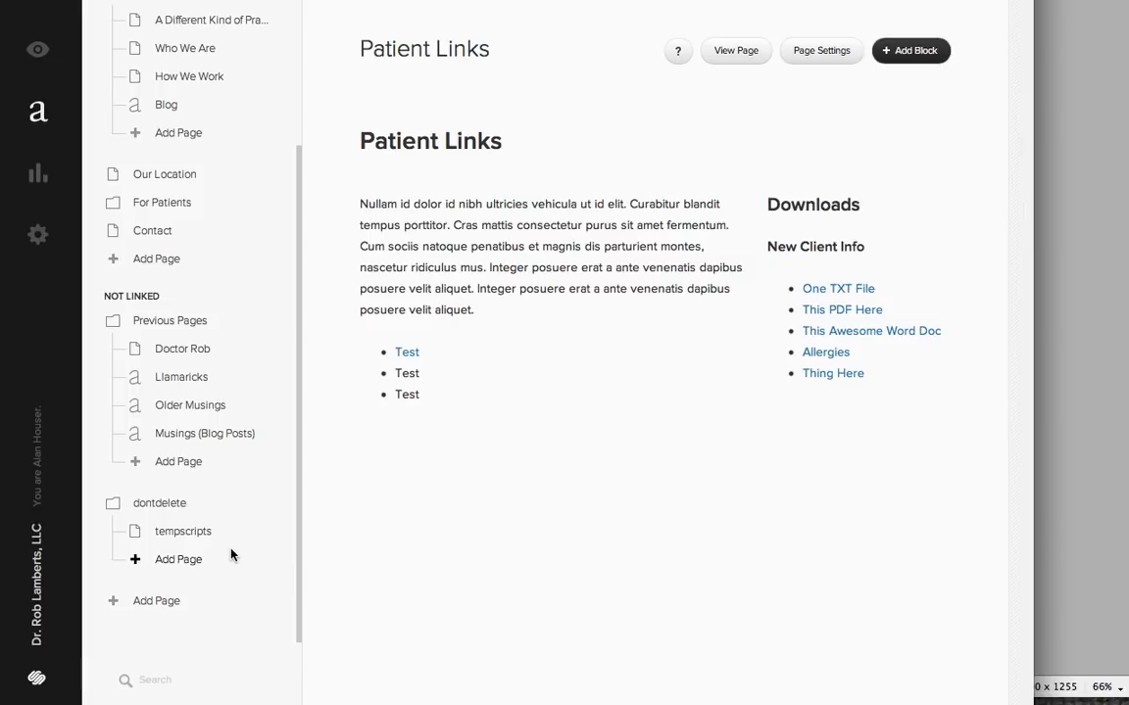
pyautogui.scroll(1, 276, 540)
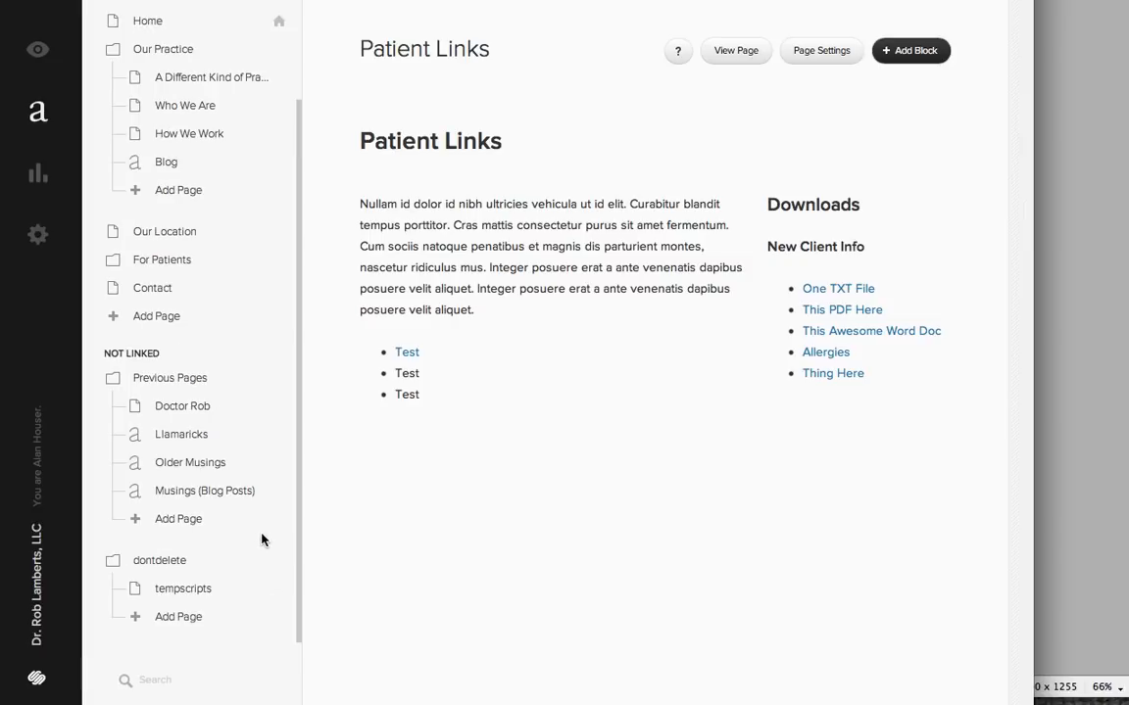
pyautogui.scroll(3, 262, 539)
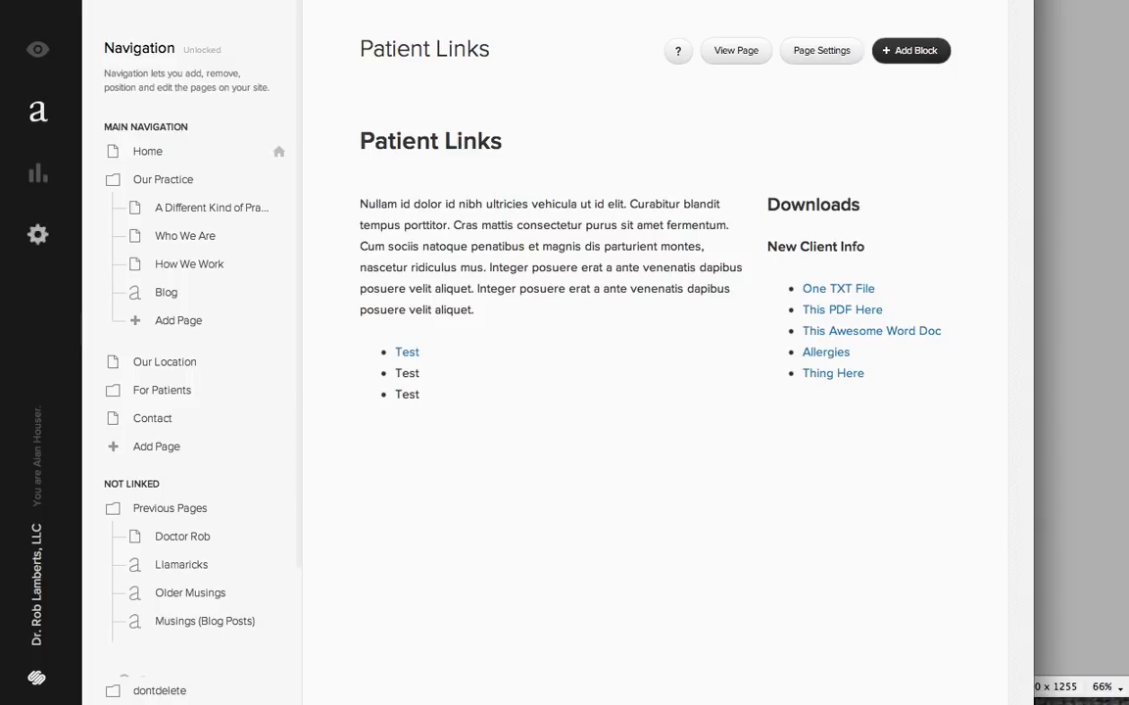
# - Open the site settings and review the General options and the header and footer scripts under Code Injection
pyautogui.click(37, 235)
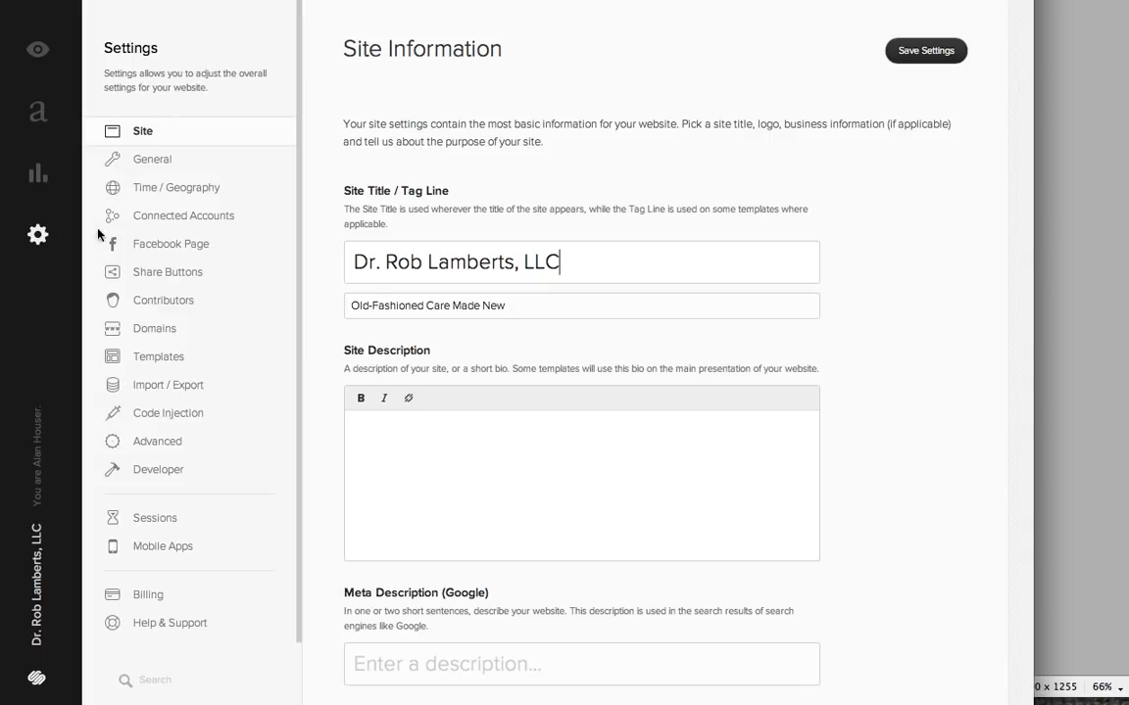
pyautogui.click(160, 169)
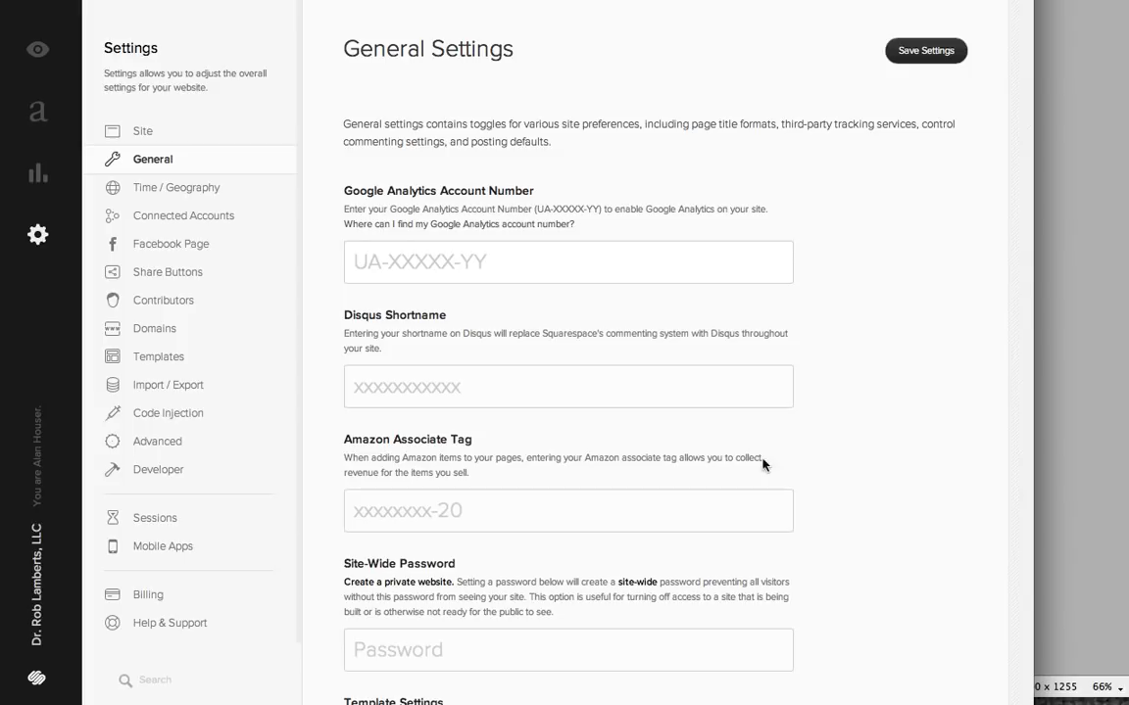
pyautogui.scroll(-2, 929, 427)
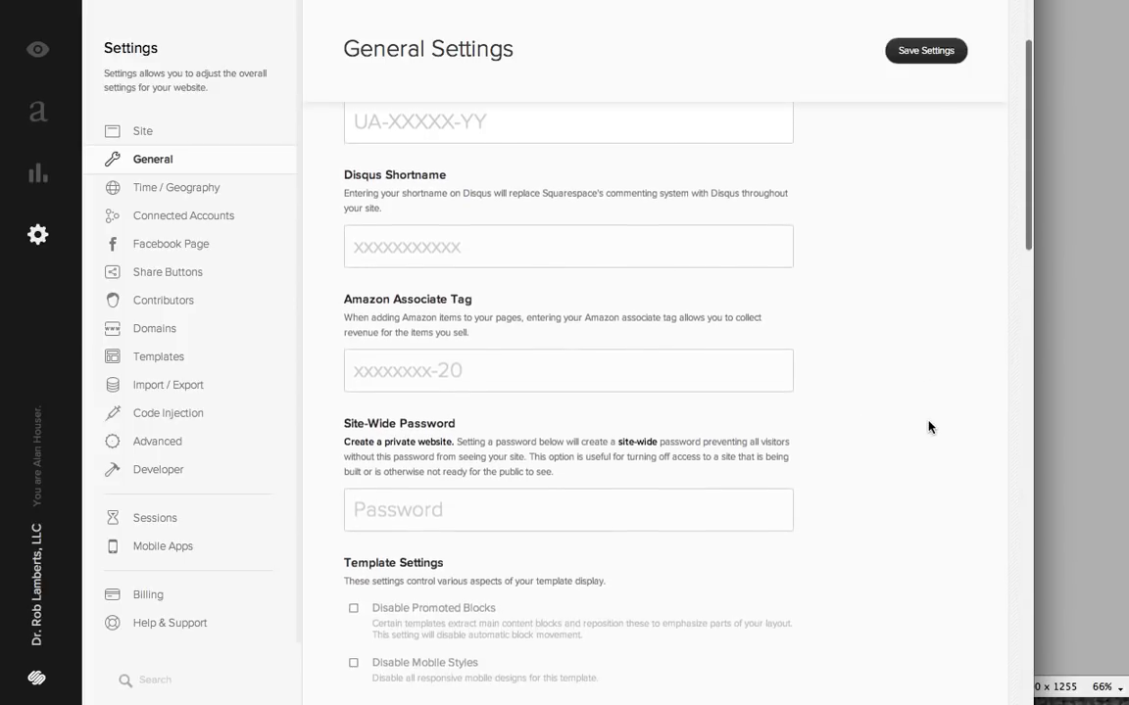
pyautogui.scroll(3, 929, 428)
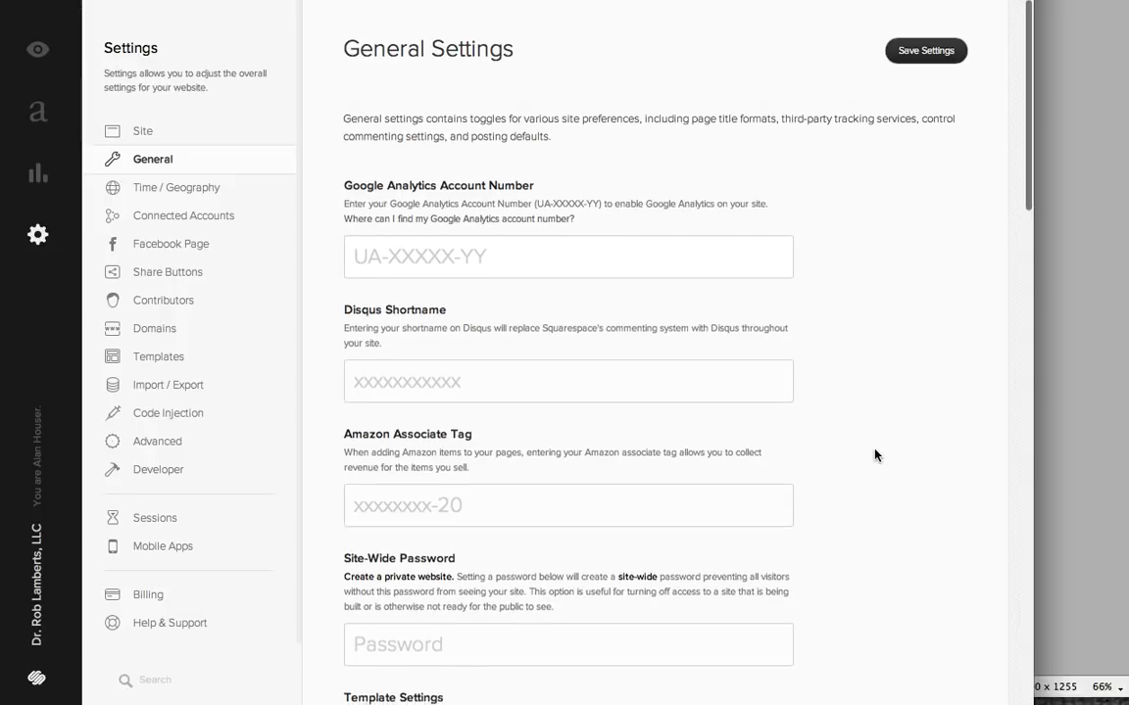
pyautogui.scroll(-5, 875, 456)
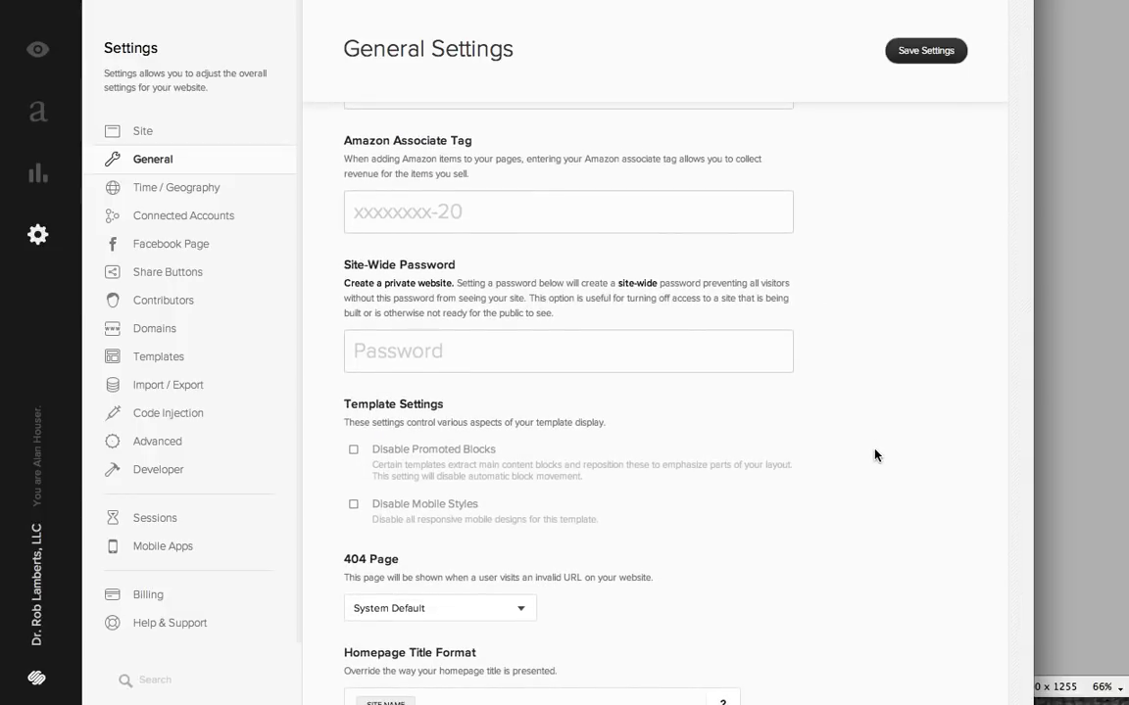
pyautogui.scroll(-1, 875, 455)
pyautogui.scroll(-4, 875, 456)
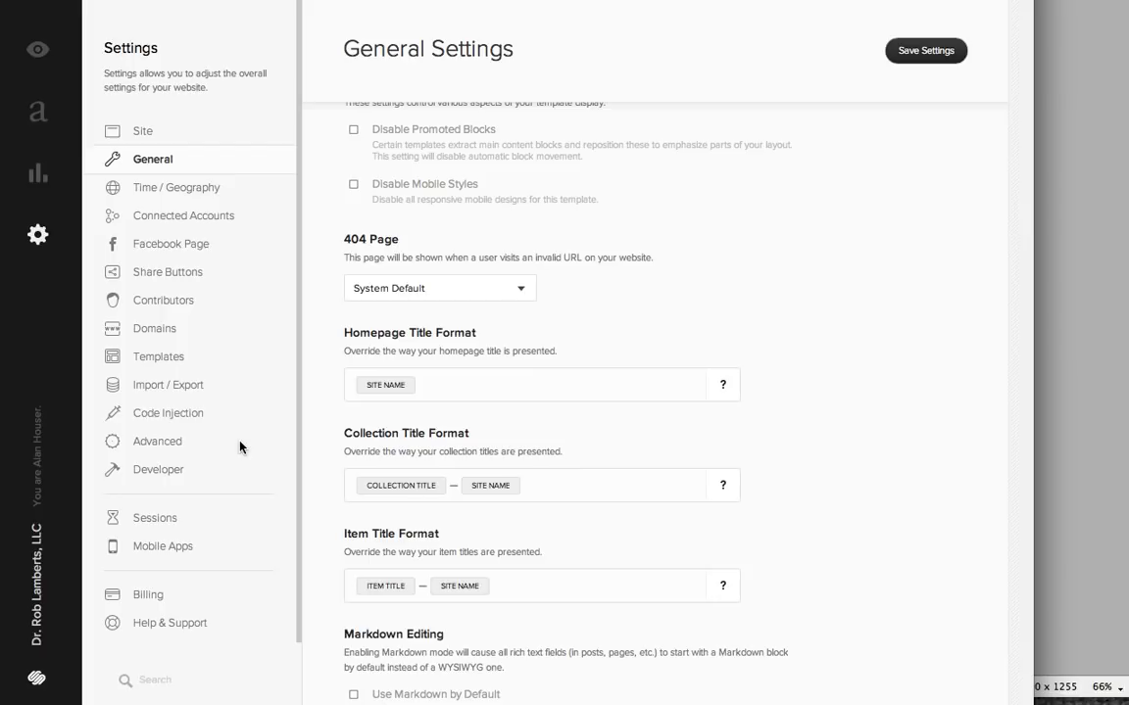
pyautogui.click(191, 415)
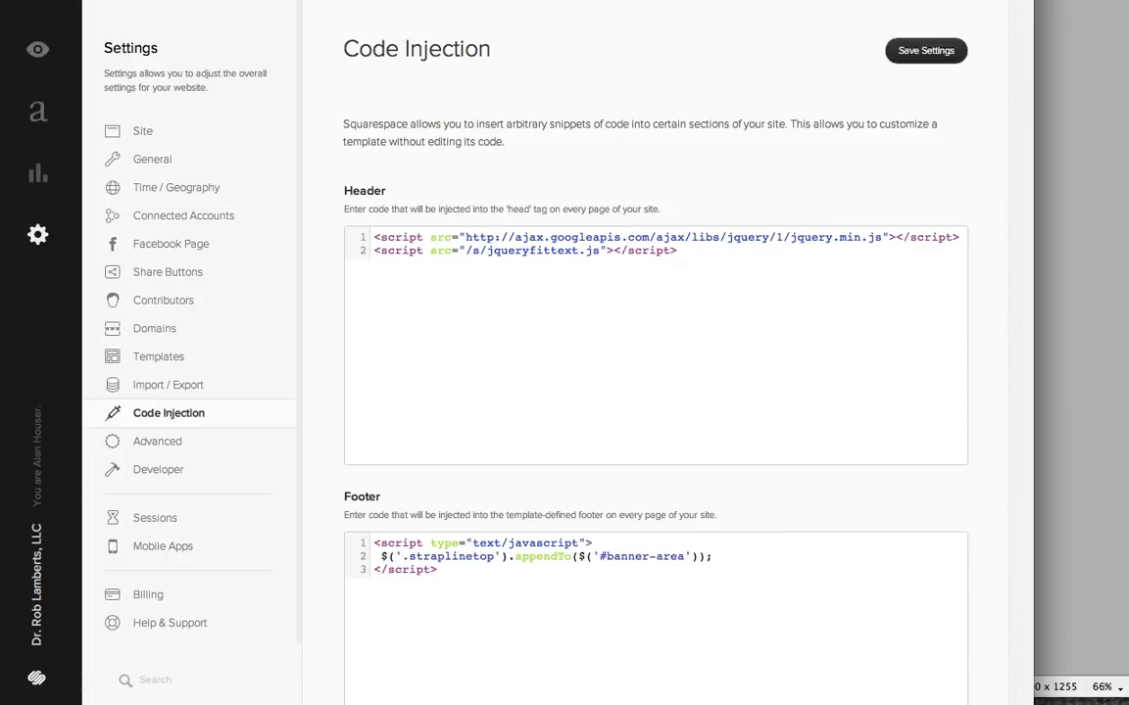
# - Open the site's custom CSS from the Style Editor, accept the caution, enlarge the code editor, and look through the rules before closing it
pyautogui.hotkey('ctrl', 'Tab')
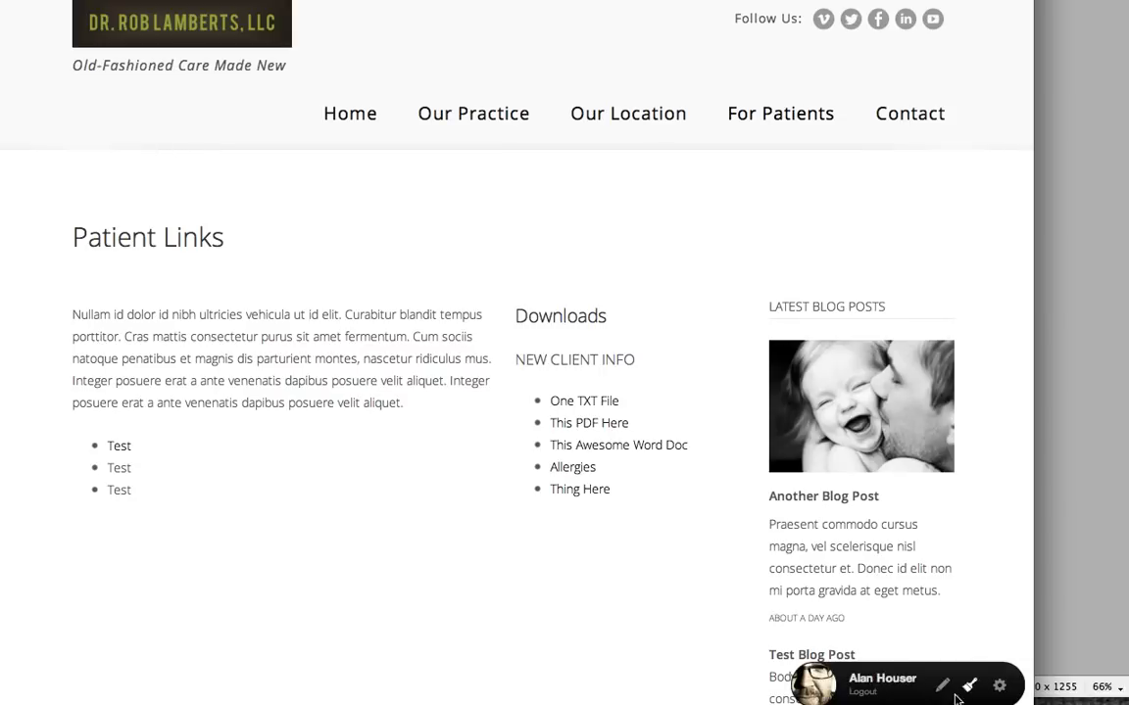
pyautogui.click(970, 688)
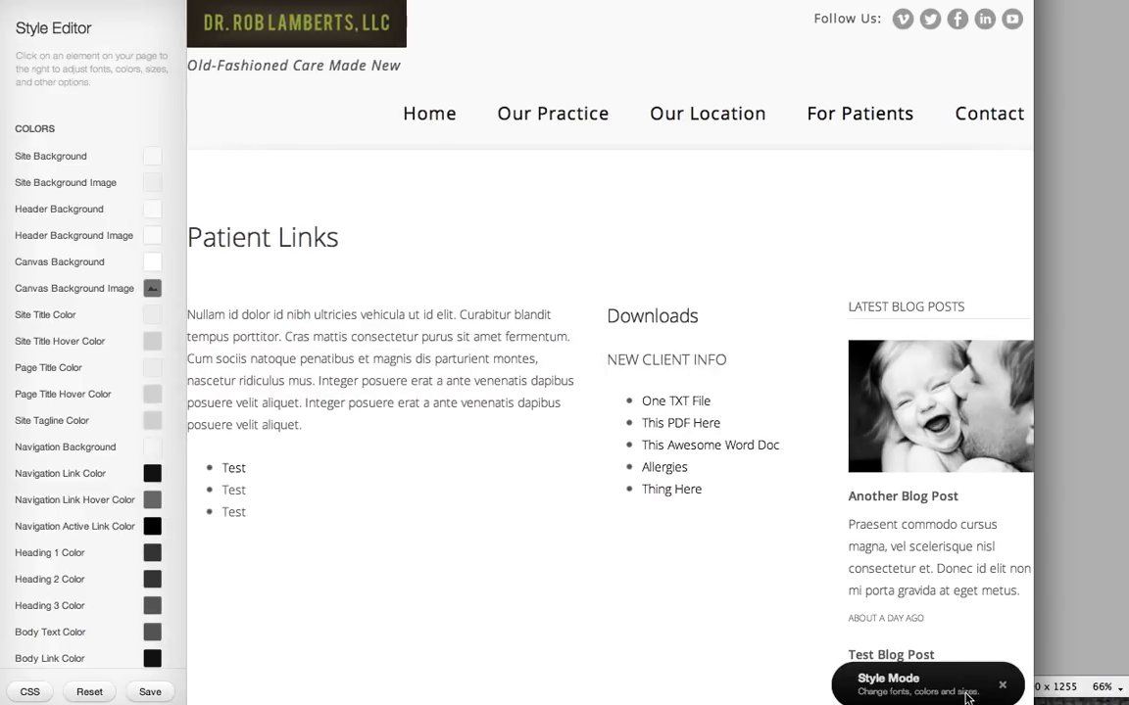
pyautogui.click(27, 691)
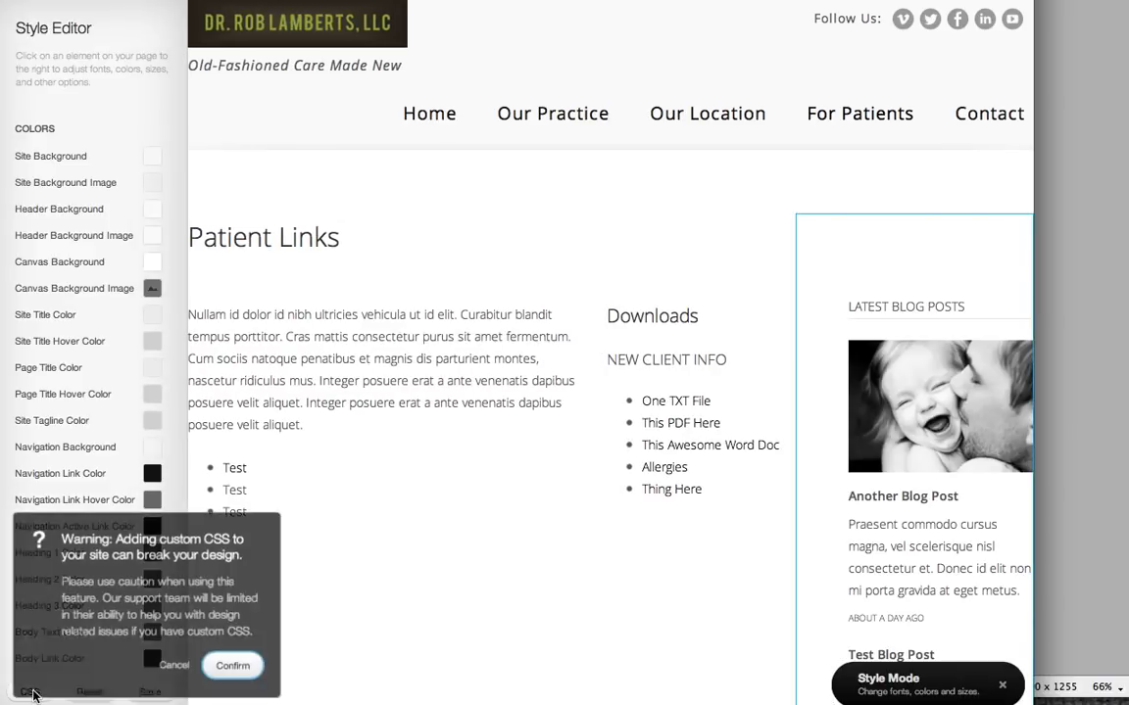
pyautogui.click(234, 666)
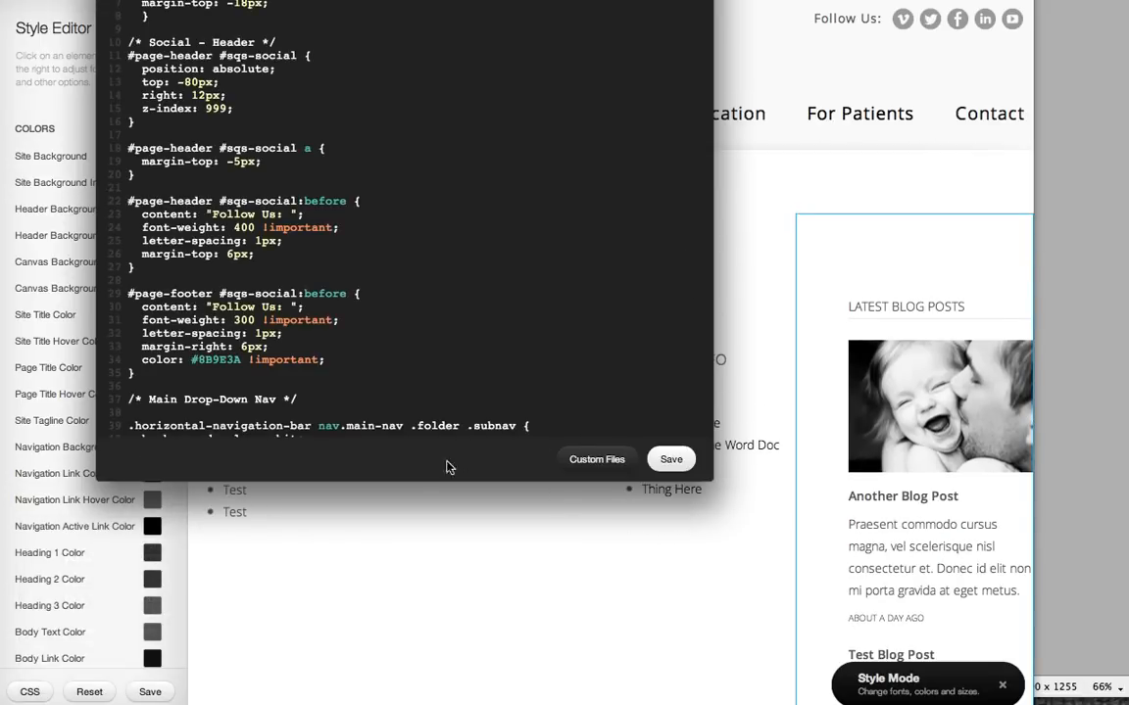
pyautogui.moveTo(429, 485); pyautogui.dragTo(424, 564)
pyautogui.scroll(-3, 511, 194)
pyautogui.scroll(-20, 510, 194)
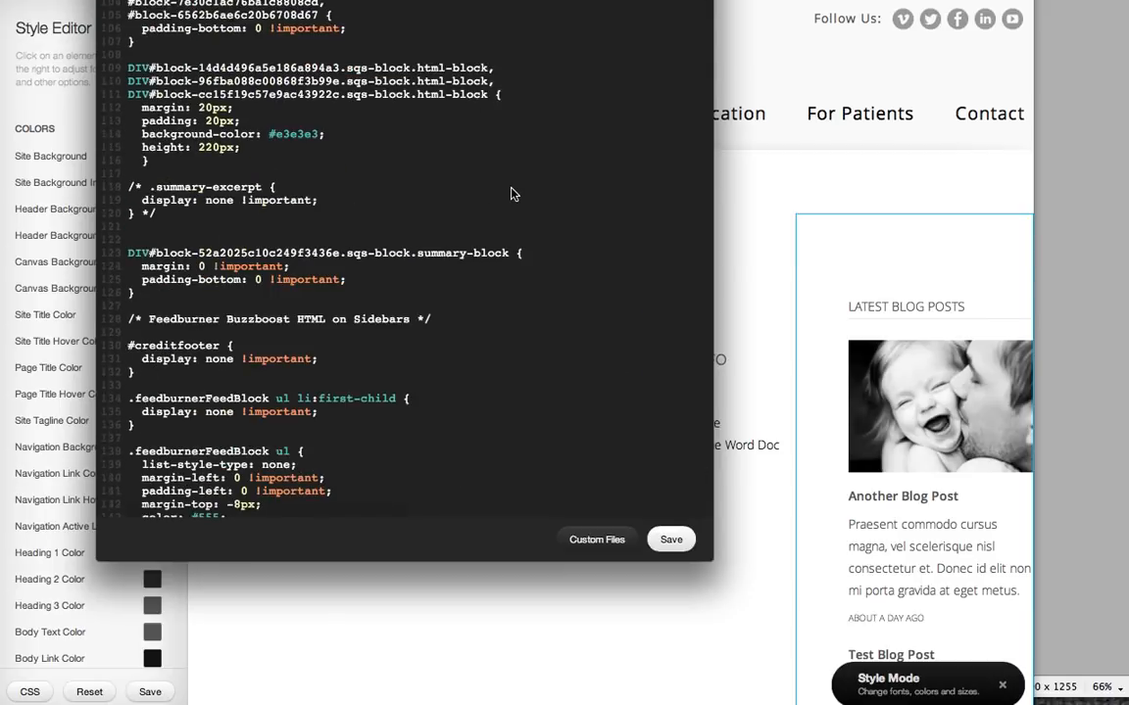
pyautogui.scroll(-15, 510, 194)
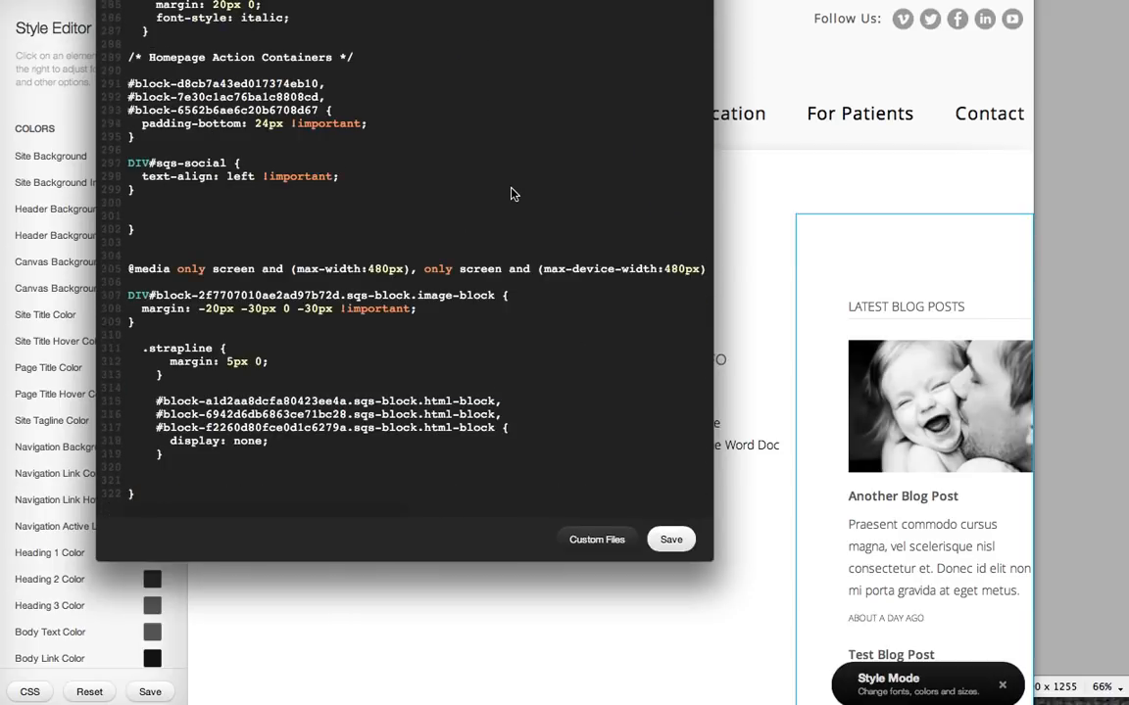
pyautogui.scroll(20, 510, 194)
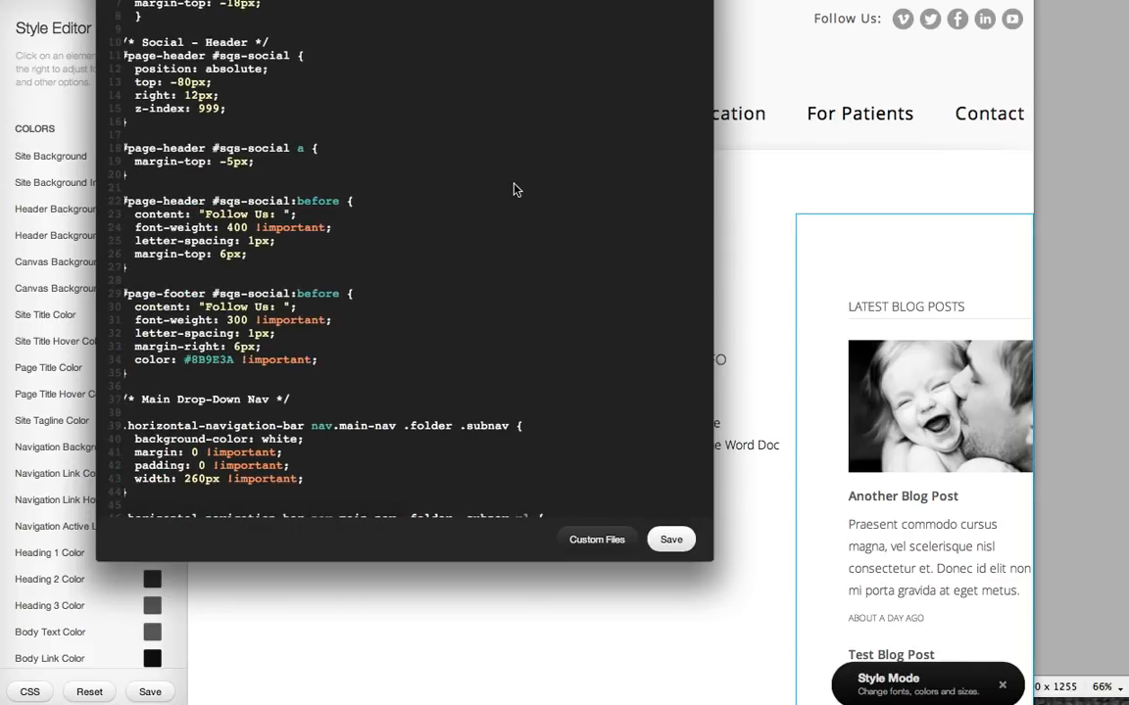
pyautogui.scroll(-13, 516, 189)
pyautogui.scroll(-8, 514, 189)
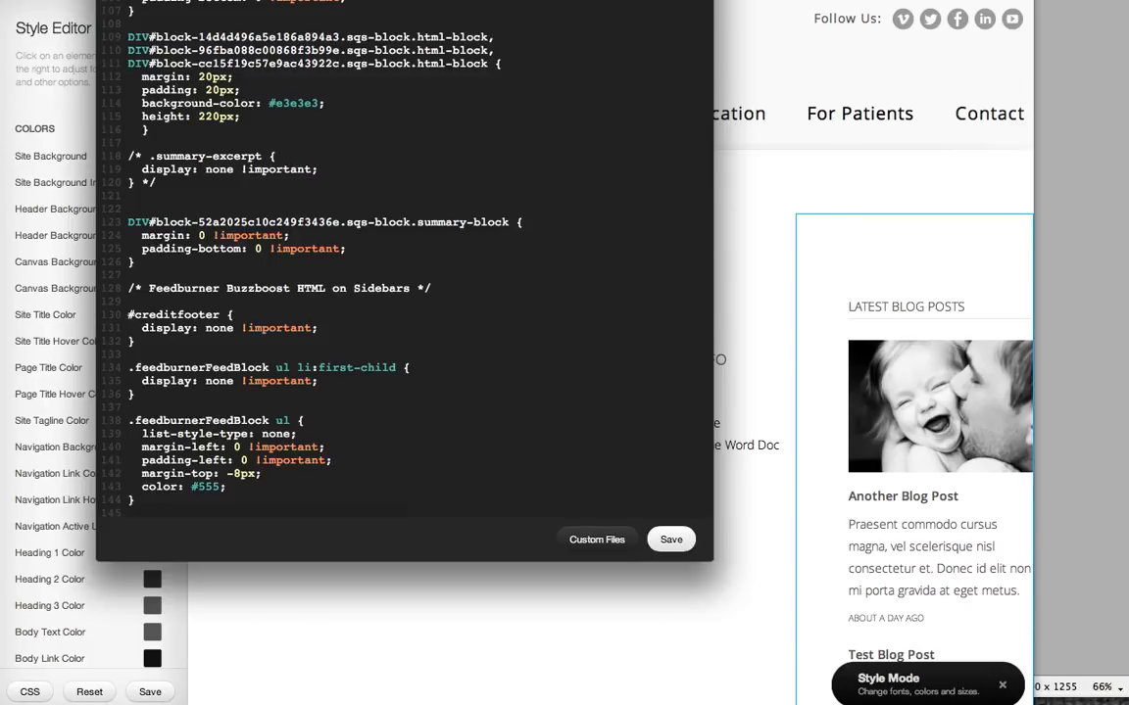
pyautogui.press('Escape')
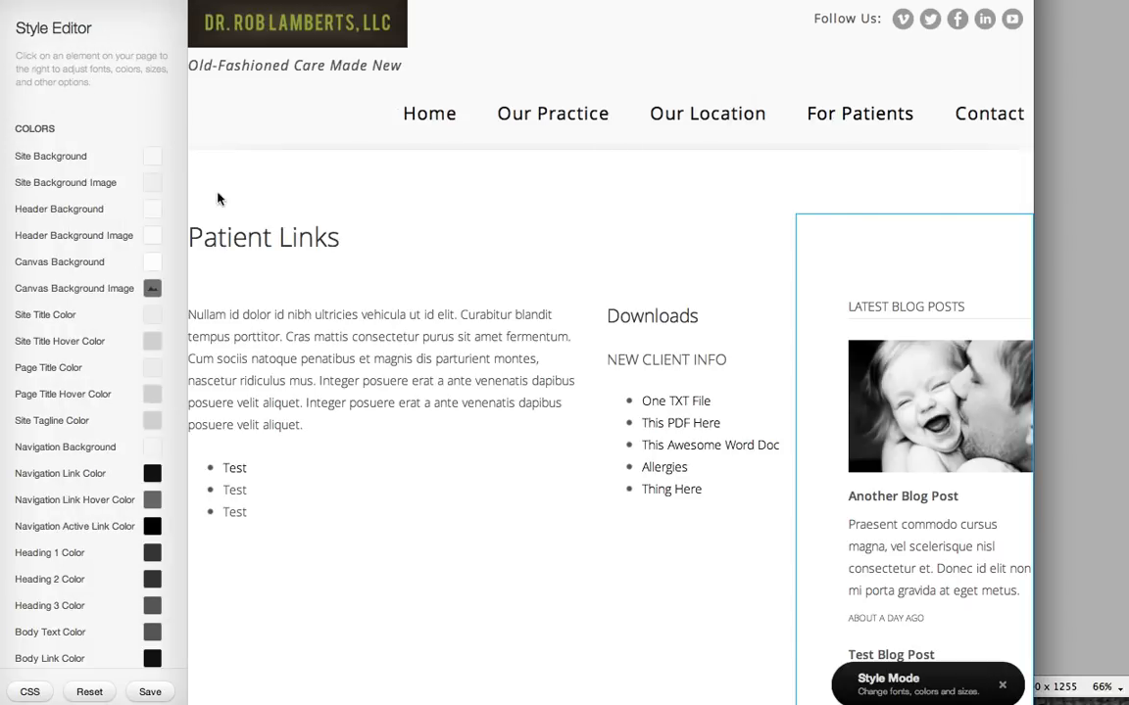
# - Leave Style Mode and review the Patient Links page from header to footer
pyautogui.click(999, 689)
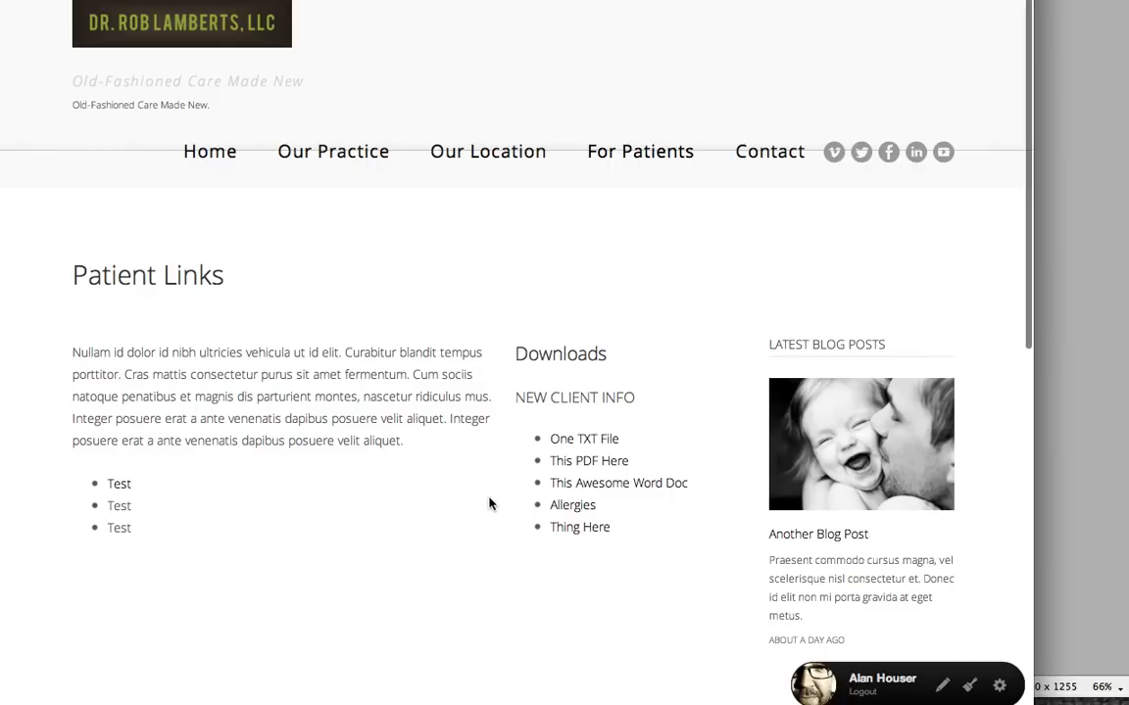
pyautogui.scroll(-10, 492, 508)
pyautogui.scroll(10, 492, 503)
pyautogui.scroll(-6, 492, 502)
pyautogui.scroll(5, 492, 503)
pyautogui.scroll(1, 492, 503)
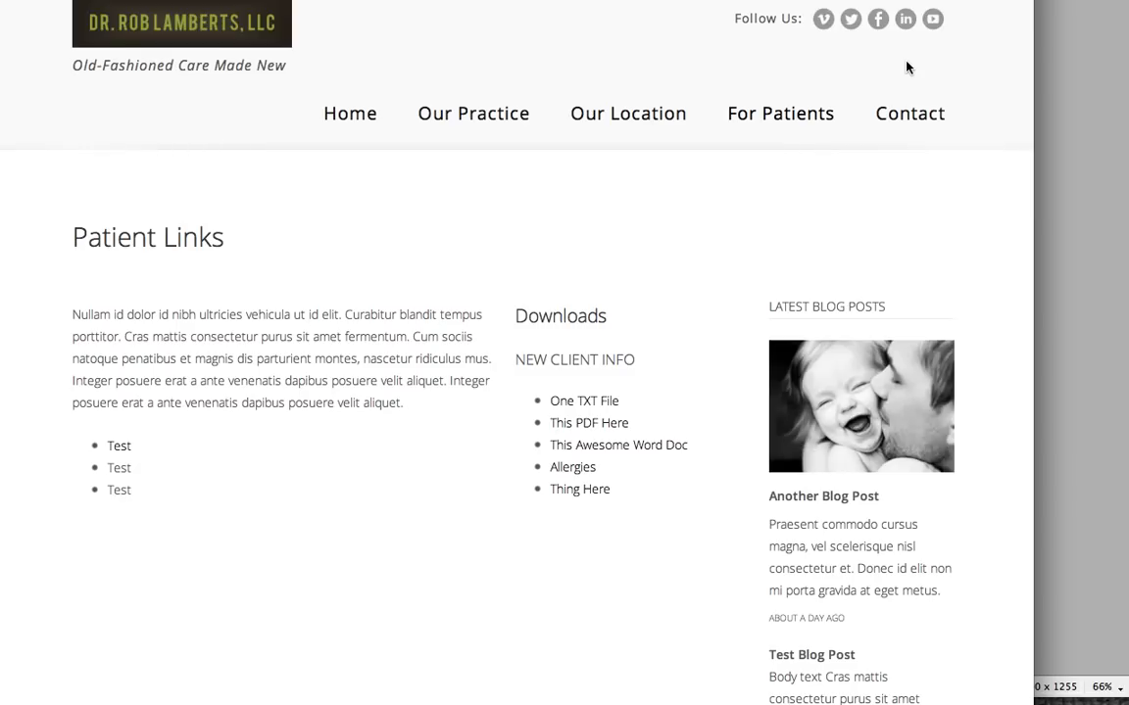
pyautogui.scroll(-5, 985, 237)
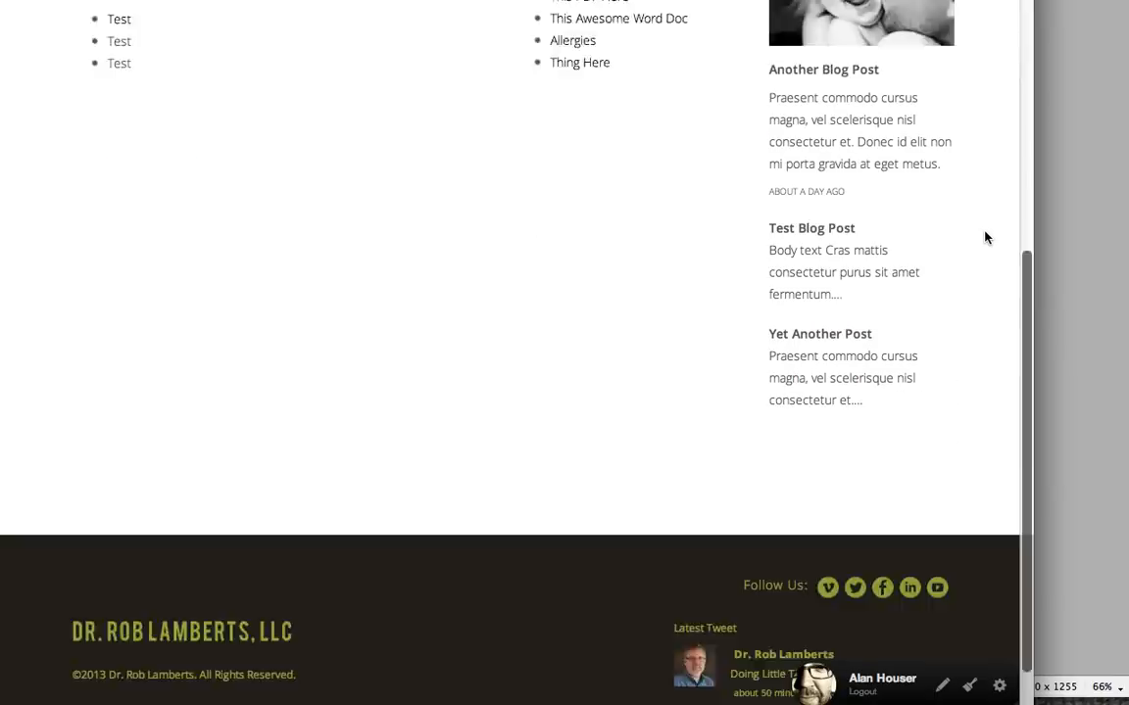
# - Open the site's Home page and review its content down to the footer
pyautogui.scroll(5, 985, 237)
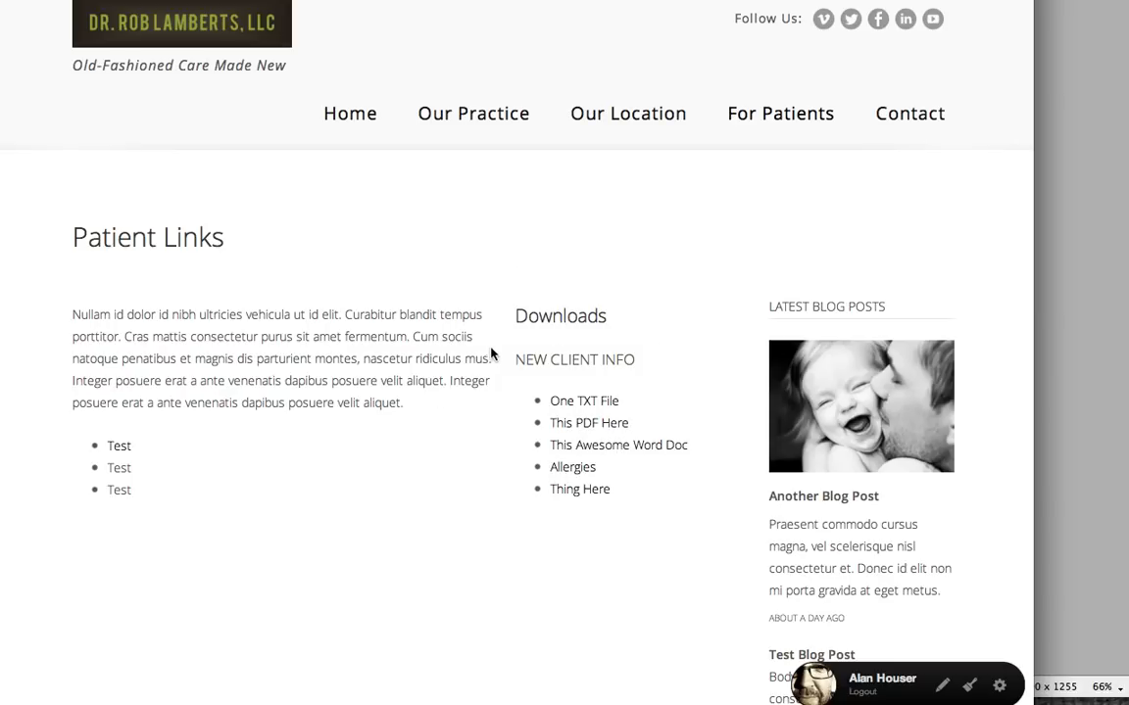
pyautogui.click(335, 112)
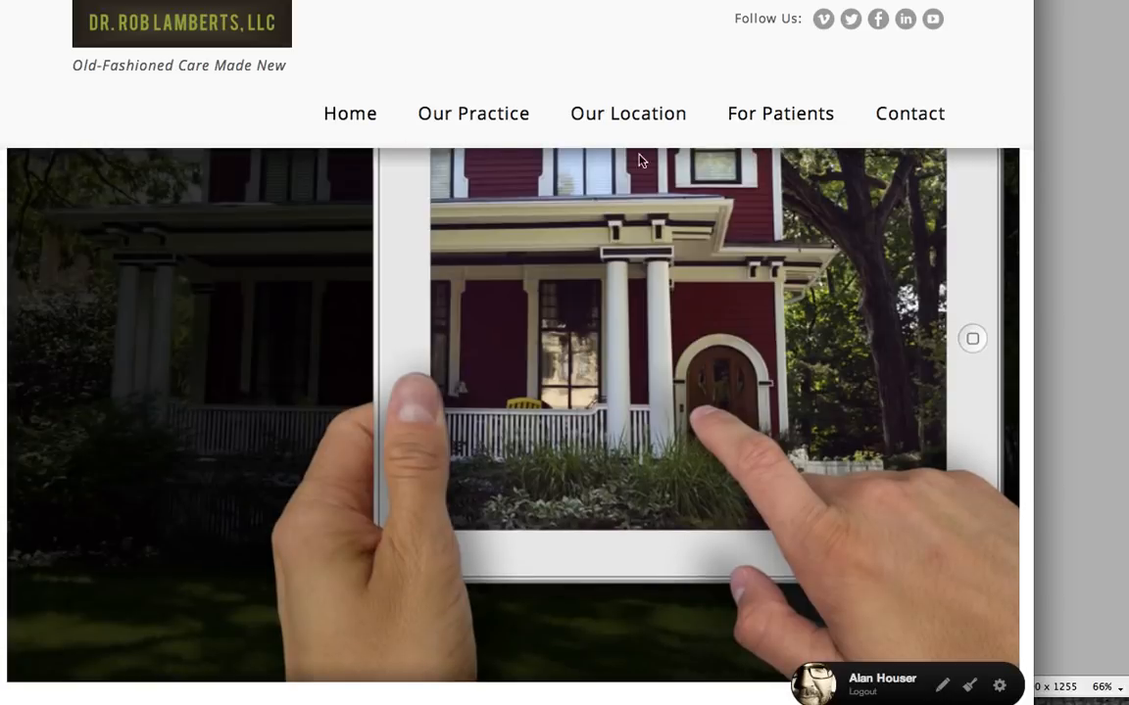
pyautogui.scroll(-7, 678, 170)
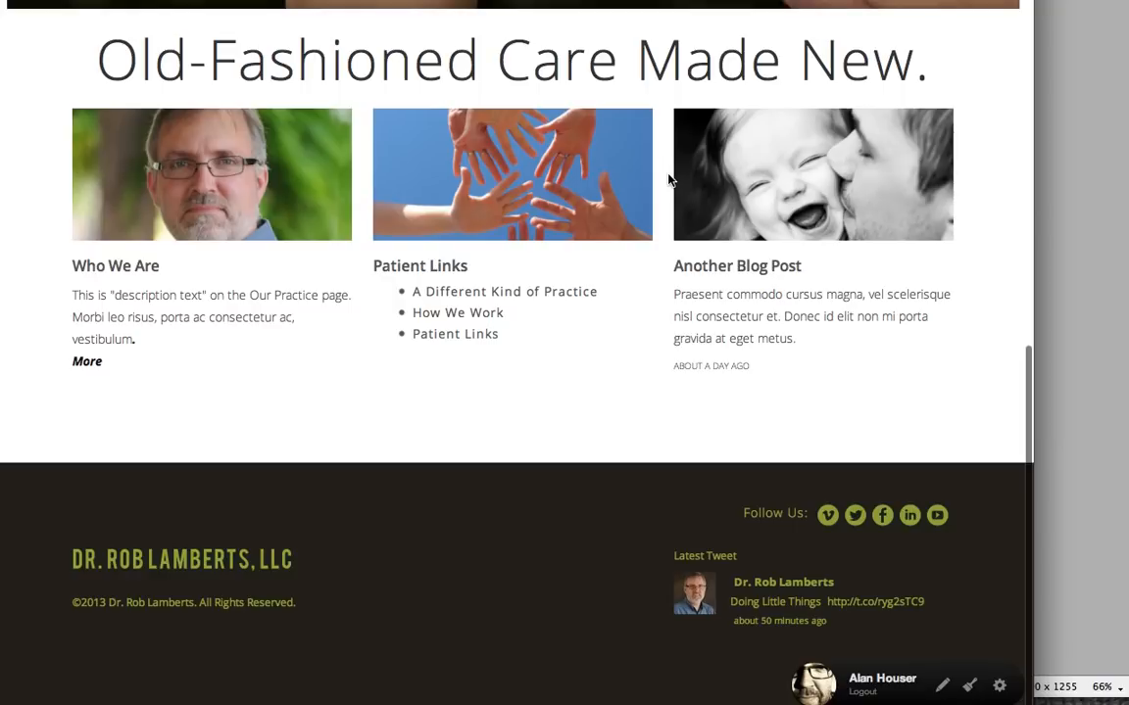